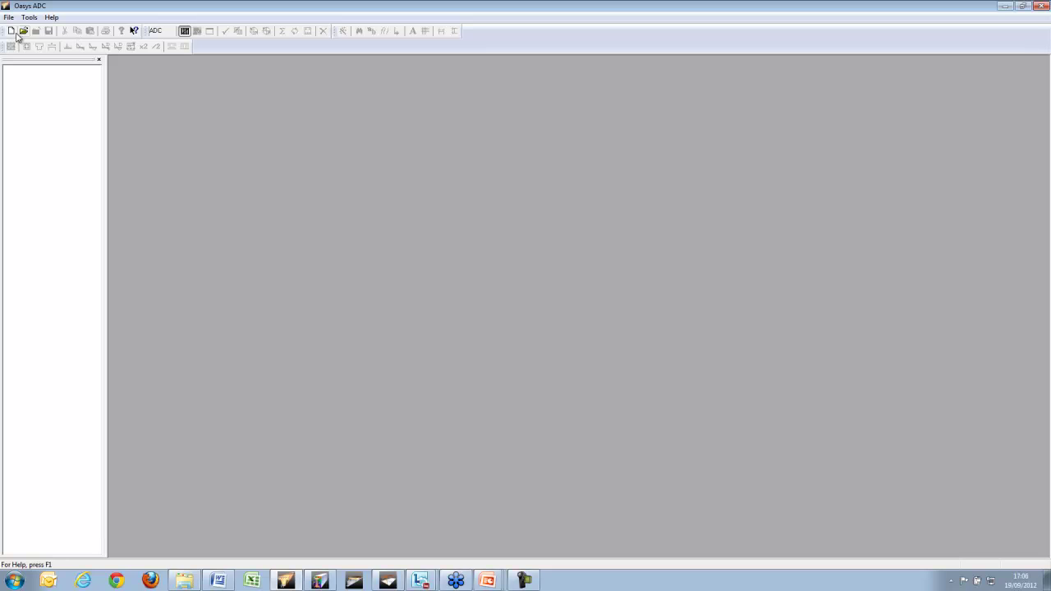
Create a new beam design model to EN 1992-1-1:2004 Eurocode 2 (GB) with 4 spans, each 6 m long.
{"action": "left_click", "coordinate": [10, 31]}
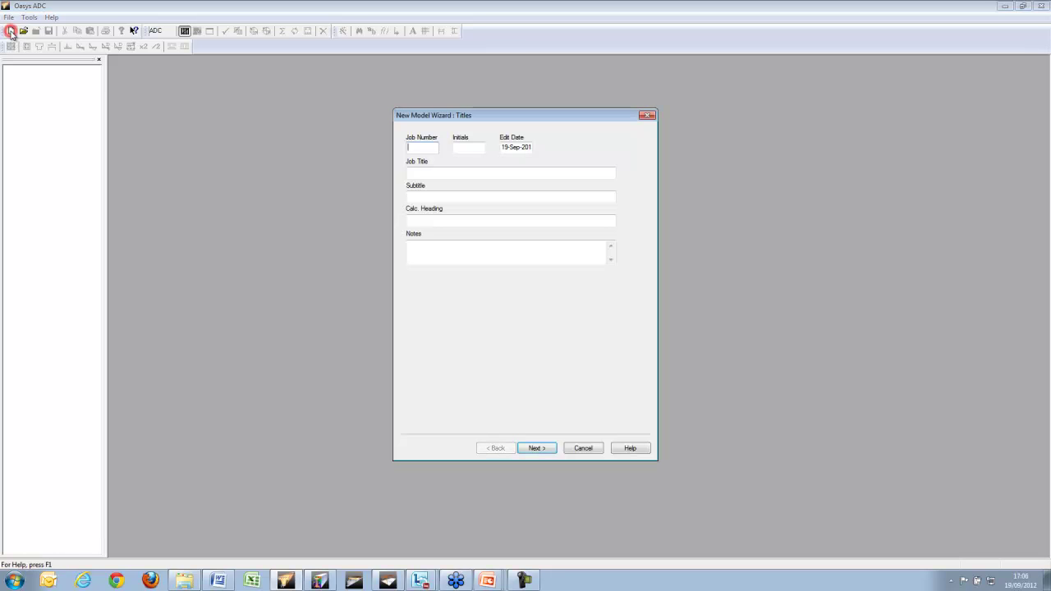
{"action": "left_click", "coordinate": [536, 448]}
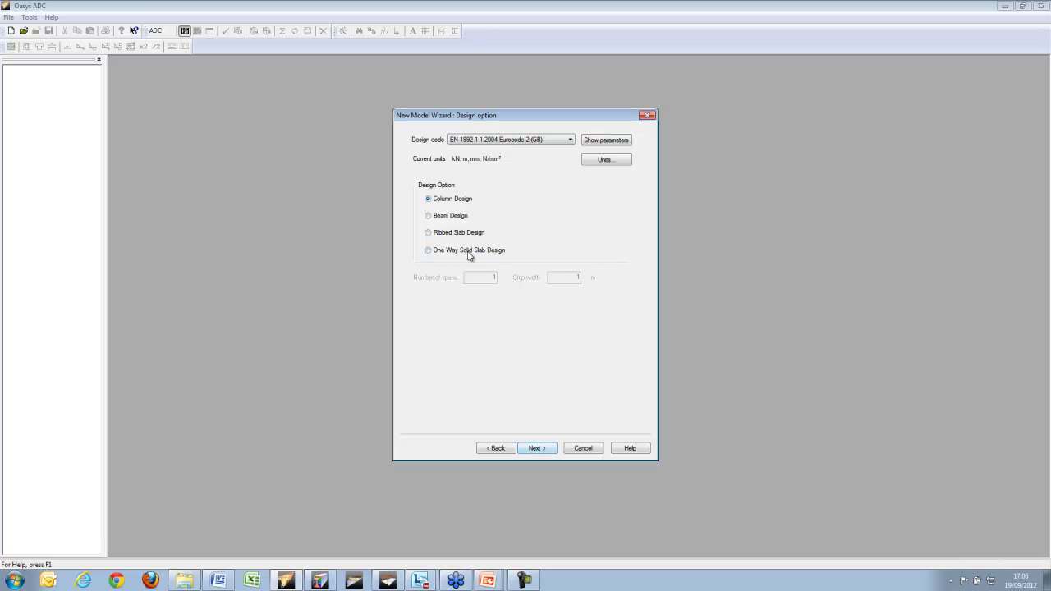
{"action": "left_click", "coordinate": [441, 218]}
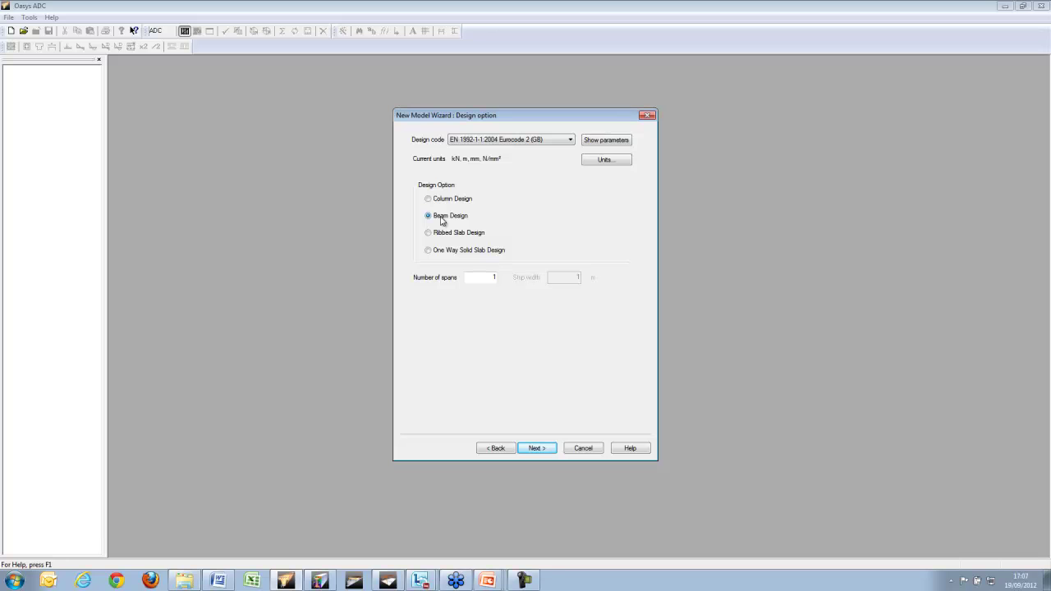
{"action": "left_click", "coordinate": [558, 141]}
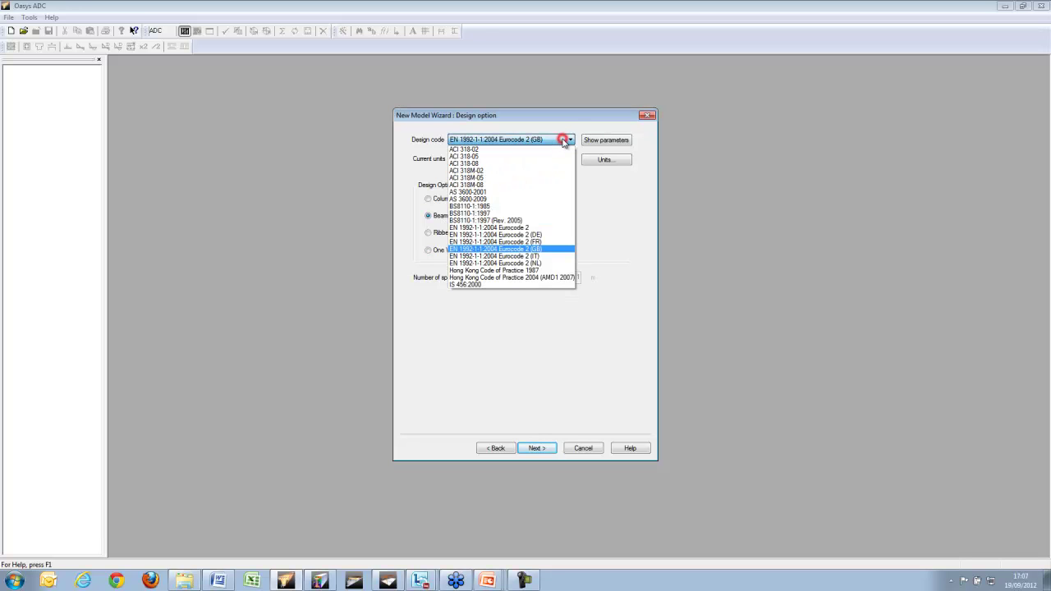
{"action": "left_click", "coordinate": [542, 248]}
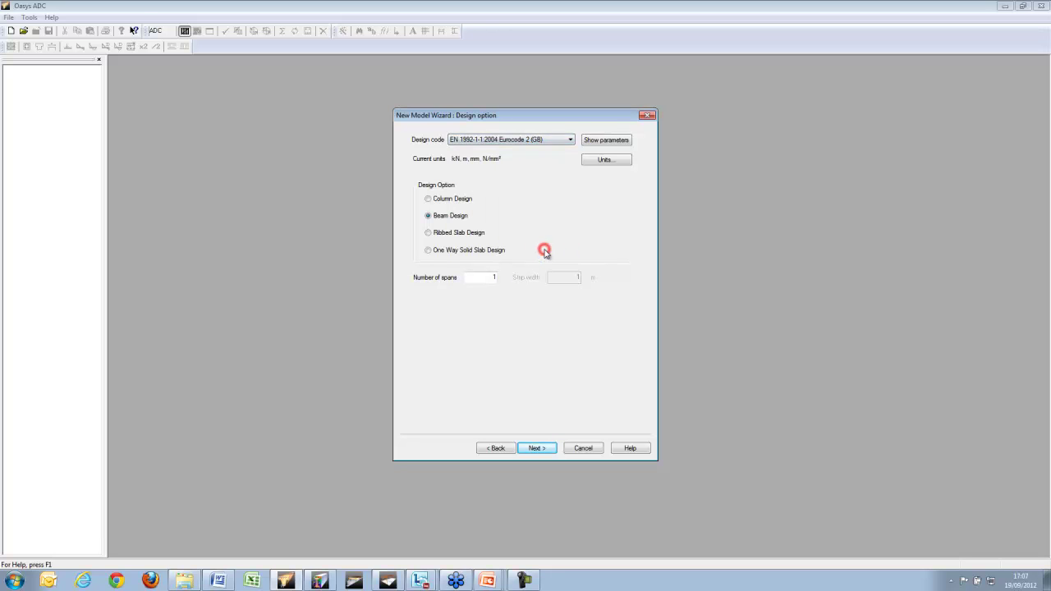
{"action": "left_click", "coordinate": [558, 141]}
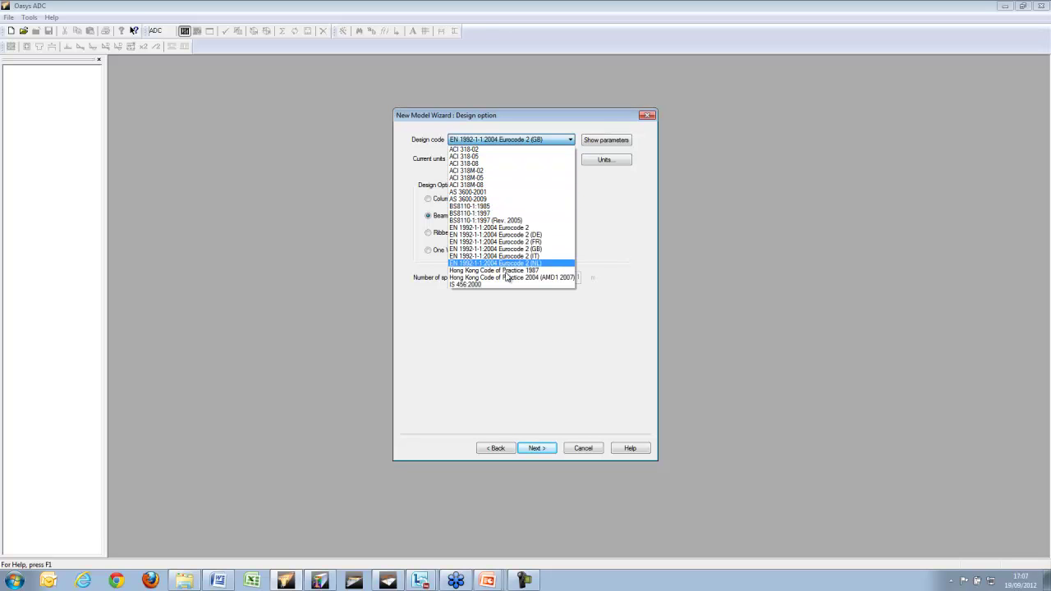
{"action": "left_click", "coordinate": [498, 333]}
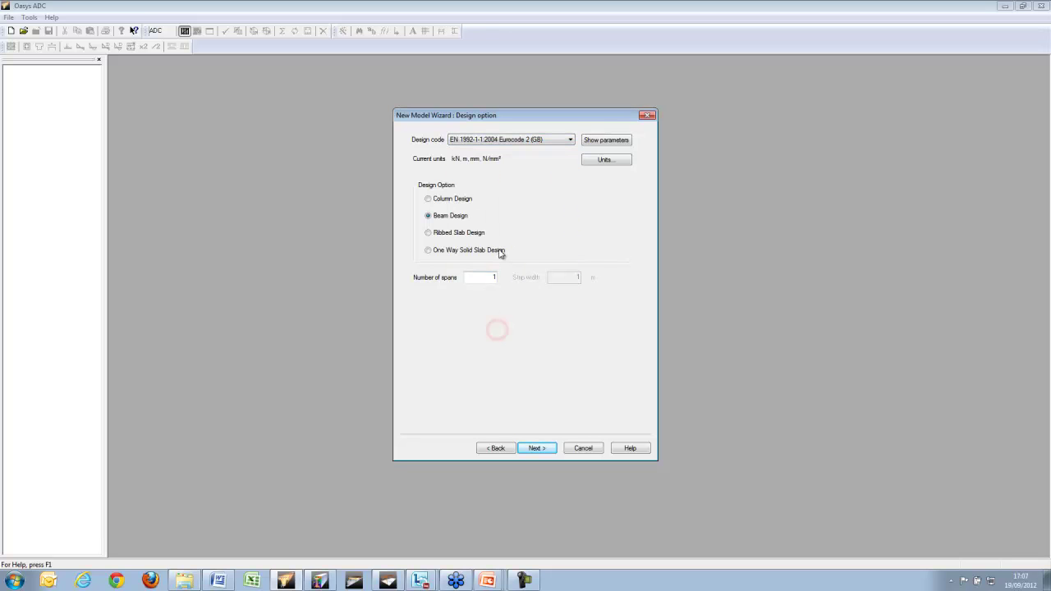
{"action": "left_click", "coordinate": [485, 279]}
{"action": "left_click", "coordinate": [537, 449]}
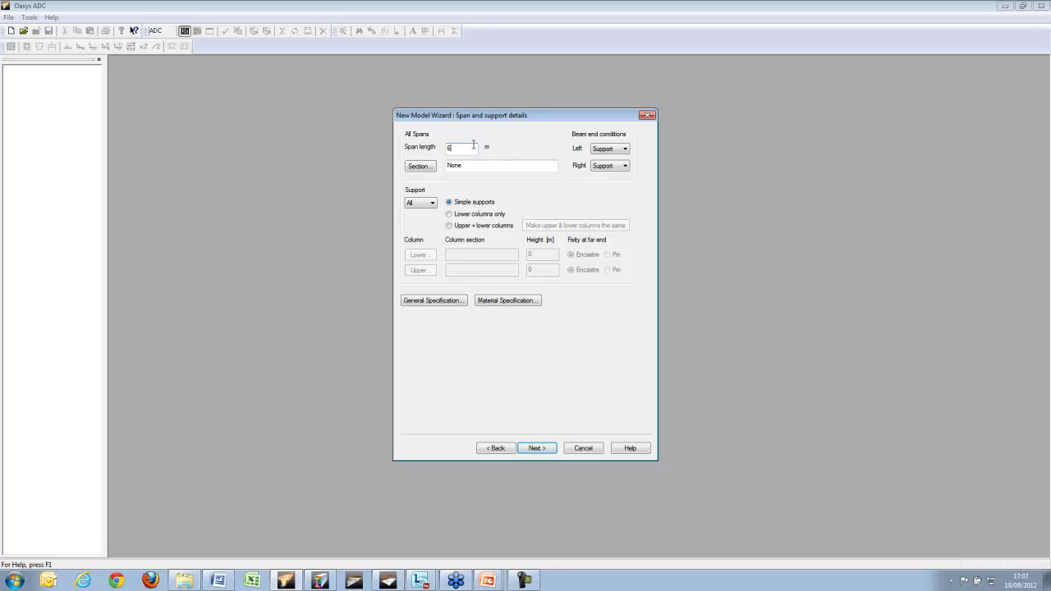
Begin the beam section definition for all spans as a Taper T section.
{"action": "left_click", "coordinate": [429, 168]}
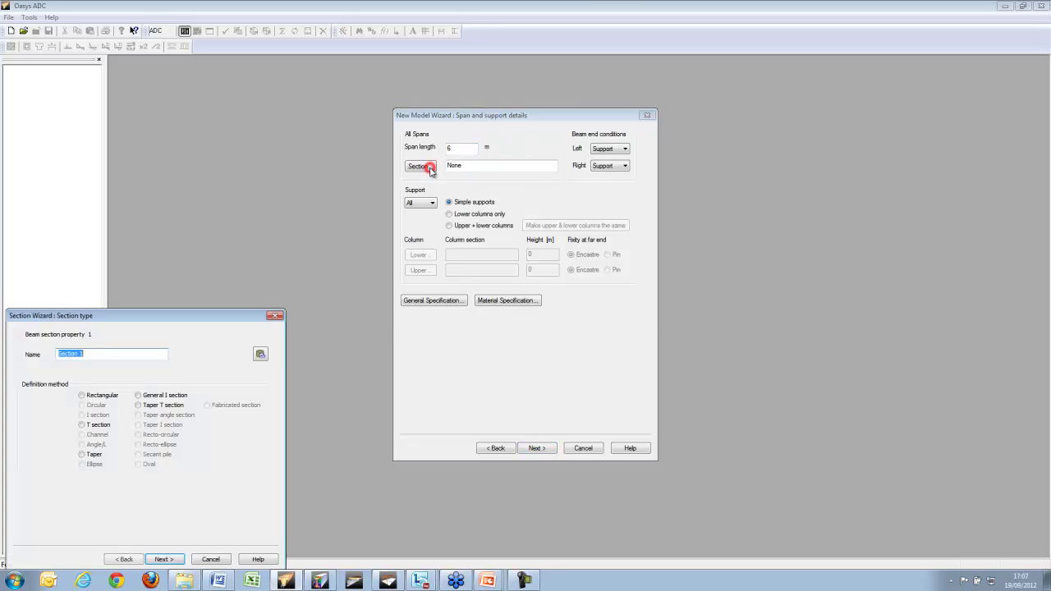
{"action": "left_click_drag", "start_coordinate": [231, 316], "coordinate": [294, 237]}
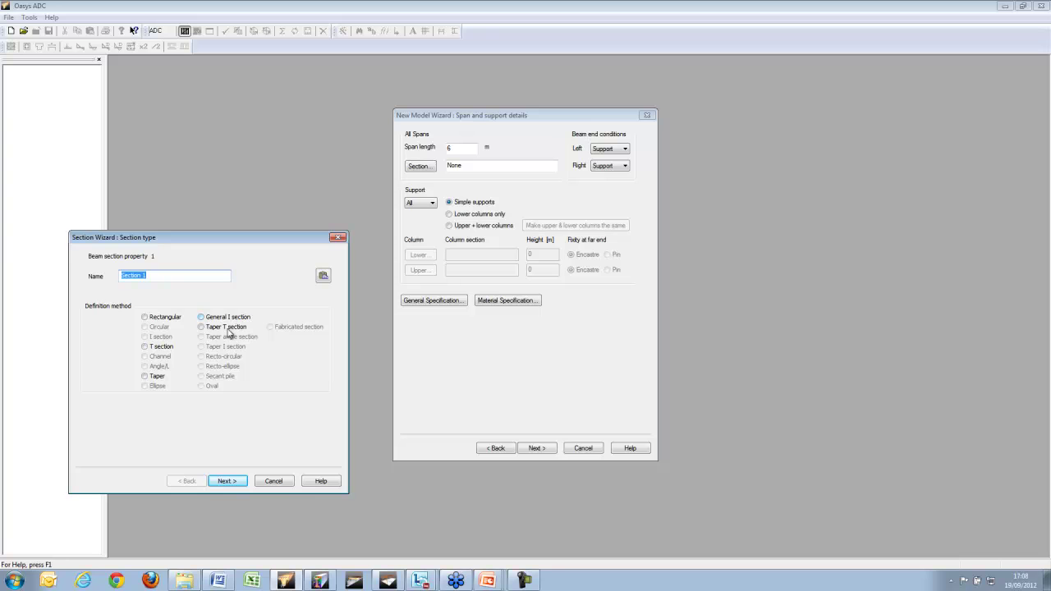
{"action": "left_click", "coordinate": [202, 328]}
{"action": "left_click", "coordinate": [227, 481]}
Define the section with 500 mm depth, 1000 mm flange width, 250 mm flange thickness, and web thickness 400 mm top and 300 mm bottom.
{"action": "double_click", "coordinate": [174, 298]}
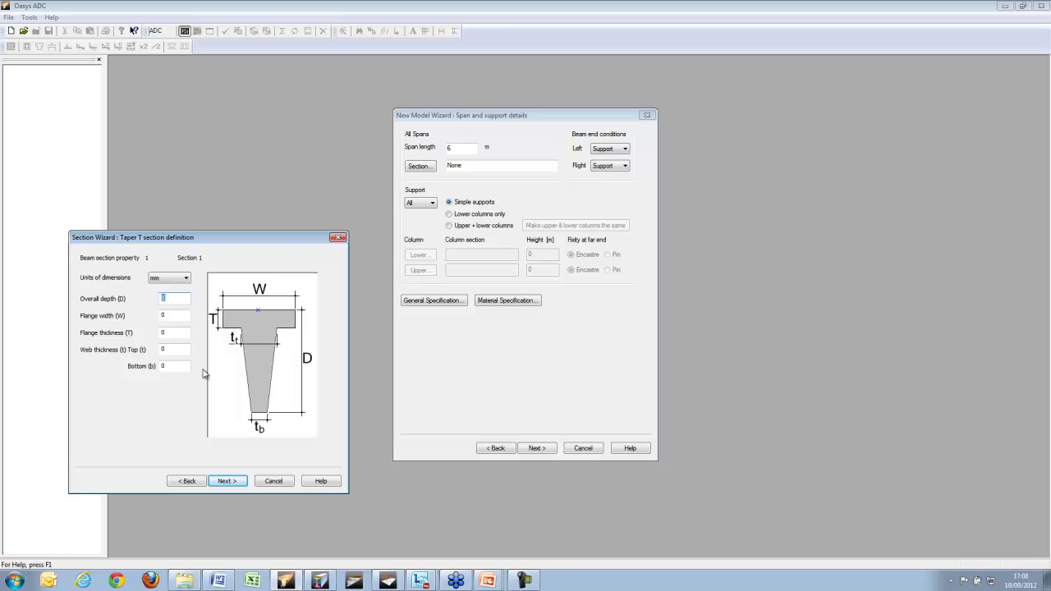
{"action": "type", "text": "500"}
{"action": "key", "text": "Tab"}
{"action": "type", "text": "10"}
{"action": "key", "text": "Tab"}
{"action": "type", "text": "250"}
{"action": "key", "text": "Tab"}
{"action": "key", "text": "Tab"}
{"action": "type", "text": "30"}
{"action": "left_click", "coordinate": [229, 482]}
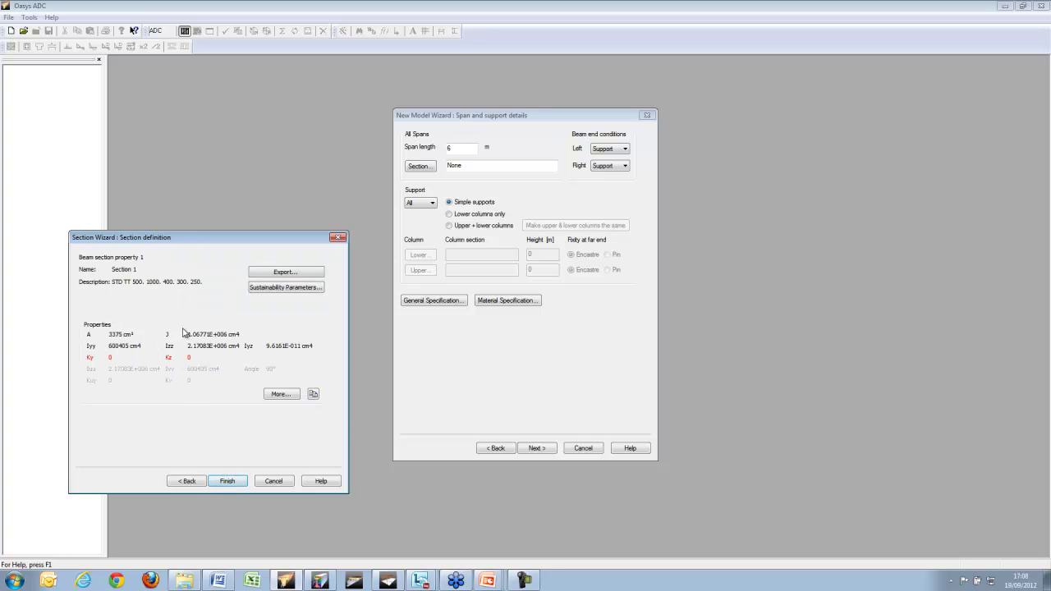
{"action": "left_click", "coordinate": [229, 482]}
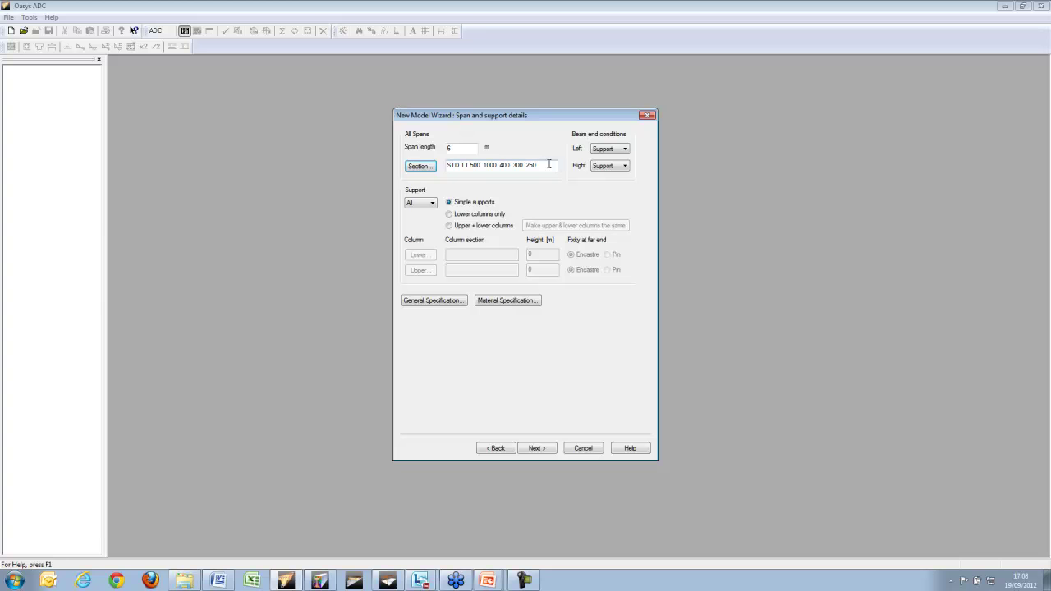
Give all supports upper and lower columns, and define the lower columns as a 300 × 300 mm rectangular section.
{"action": "left_click", "coordinate": [454, 217]}
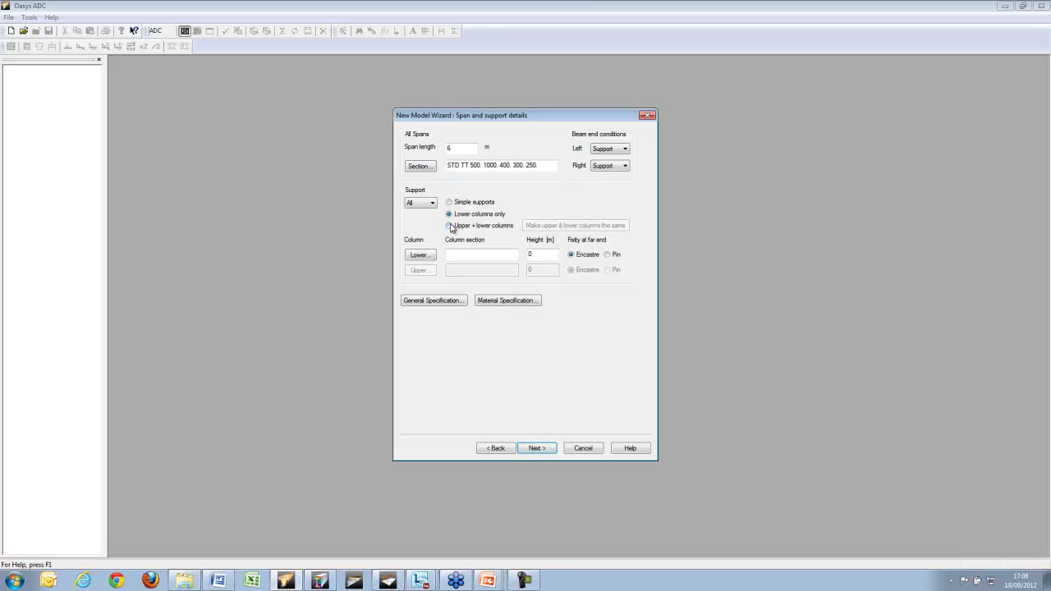
{"action": "left_click", "coordinate": [452, 225]}
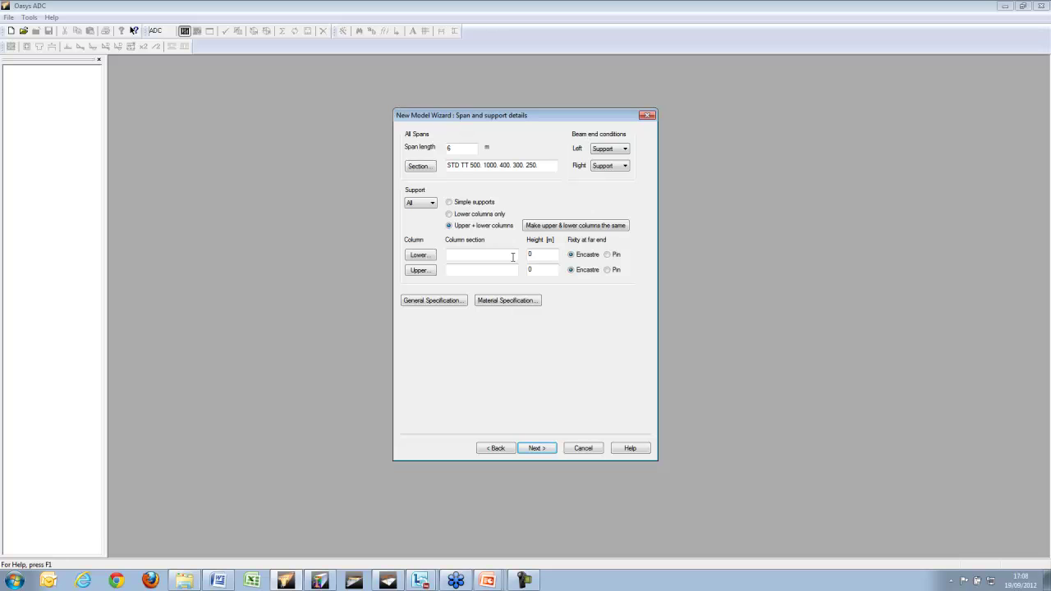
{"action": "left_click", "coordinate": [422, 256]}
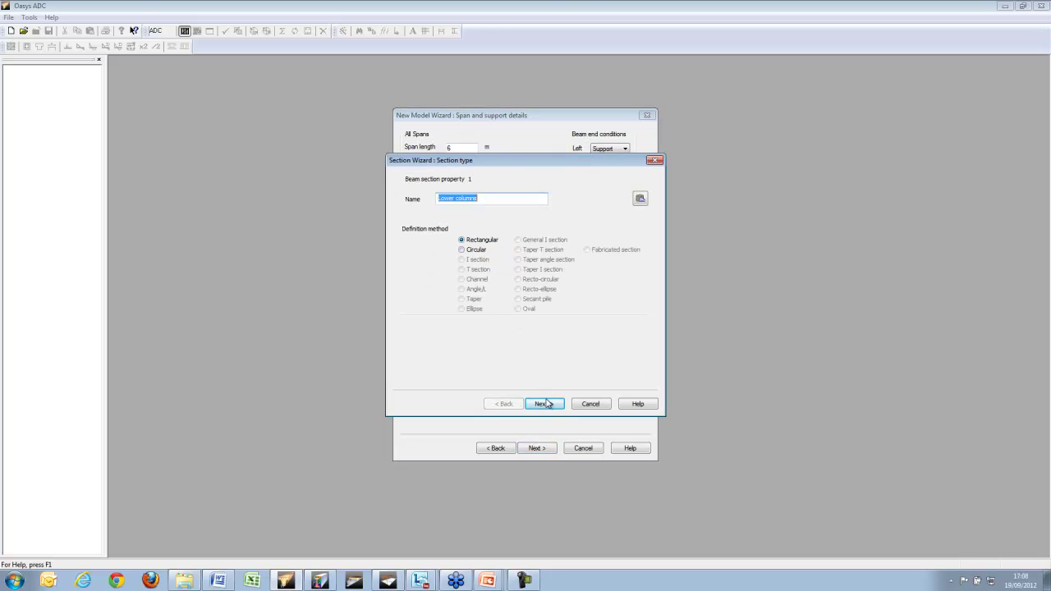
{"action": "left_click", "coordinate": [546, 404]}
{"action": "double_click", "coordinate": [484, 232]}
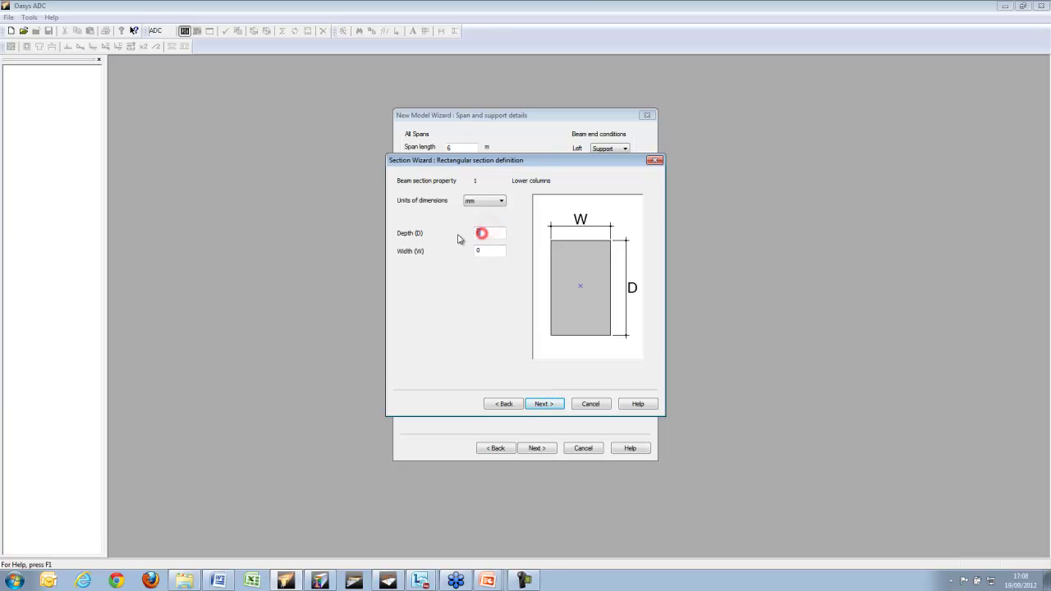
{"action": "type", "text": "300"}
{"action": "key", "text": "Tab"}
{"action": "type", "text": "300"}
{"action": "left_click", "coordinate": [544, 404]}
{"action": "left_click", "coordinate": [543, 404]}
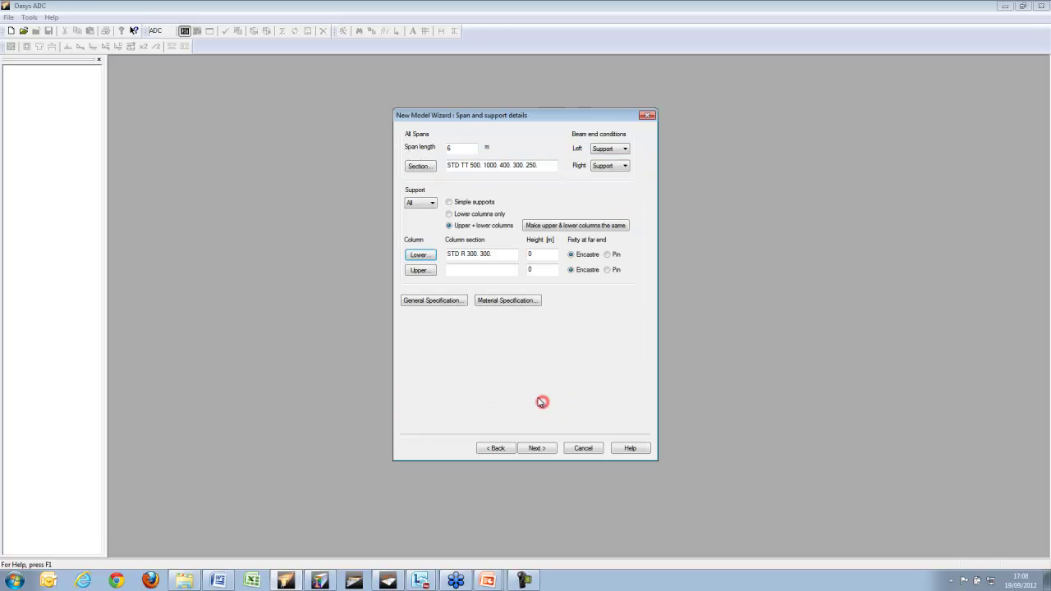
Copy the lower columns' section with a 3 m height to the upper columns, and set the lower column height to 3.5 m.
{"action": "double_click", "coordinate": [547, 255]}
{"action": "type", "text": "3"}
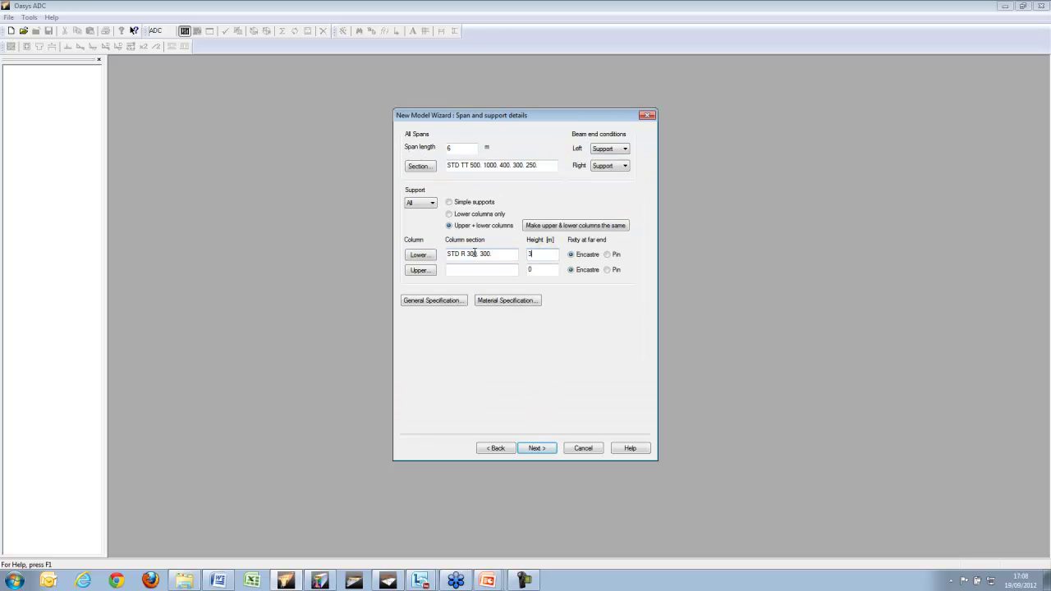
{"action": "left_click", "coordinate": [582, 226]}
{"action": "left_click", "coordinate": [534, 258]}
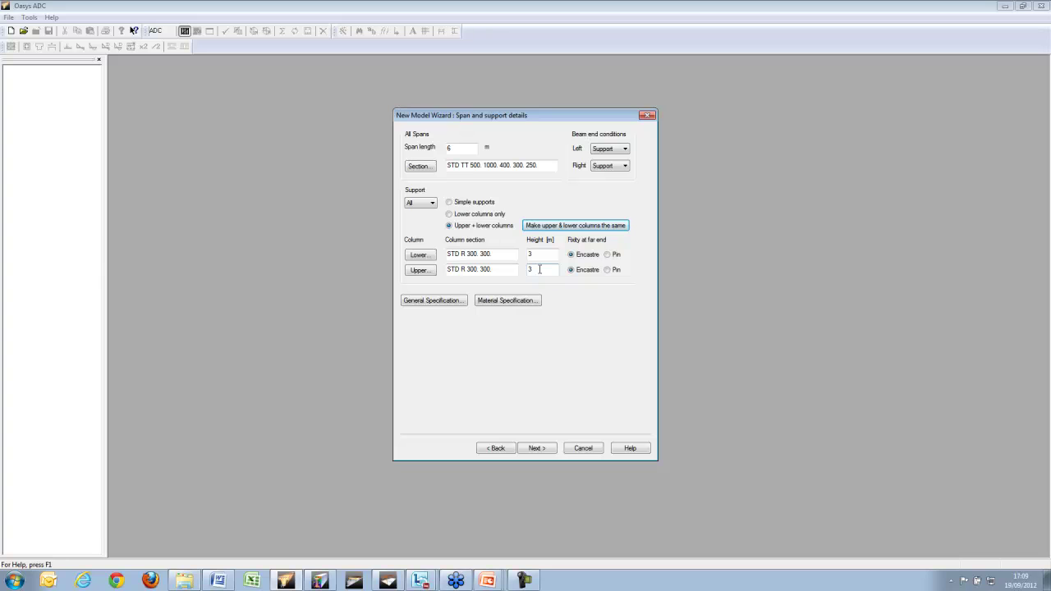
{"action": "left_click", "coordinate": [540, 269]}
{"action": "left_click", "coordinate": [544, 254]}
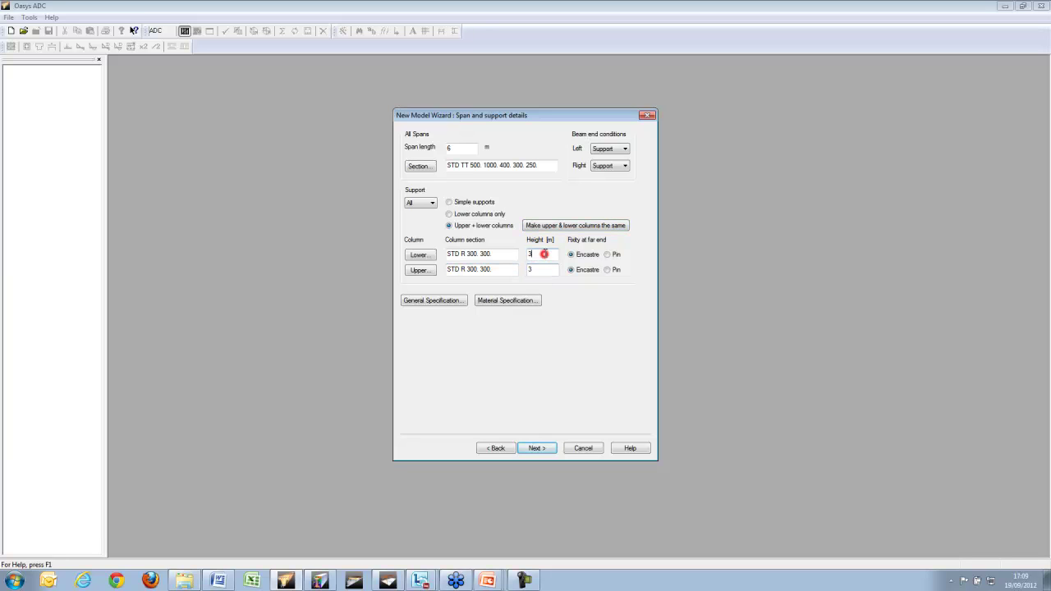
{"action": "type", "text": ".5"}
Set the beam end conditions to Free at the left end and Encastre at the right end.
{"action": "left_click", "coordinate": [606, 148]}
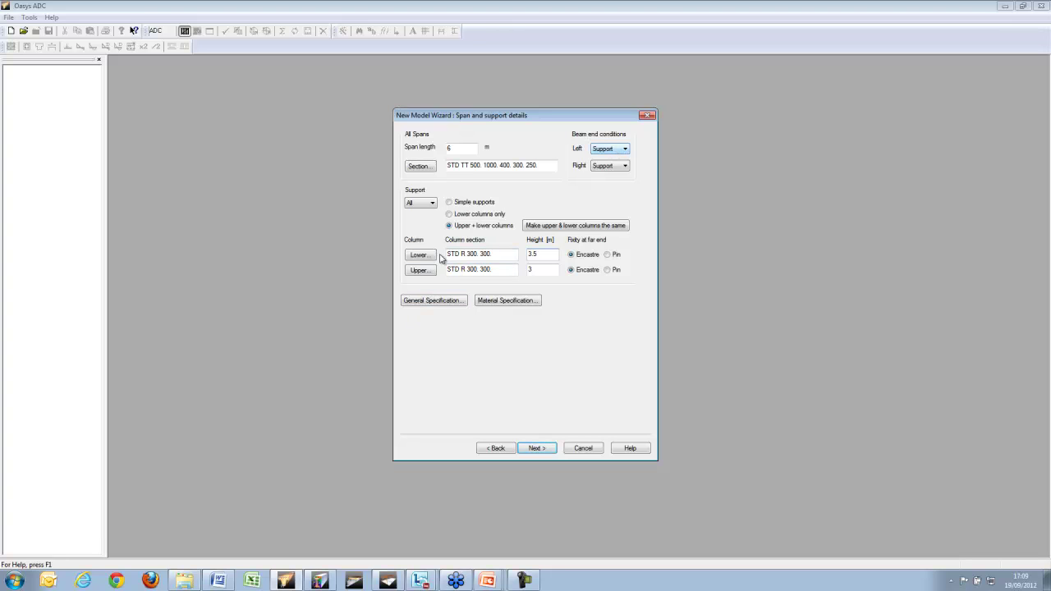
{"action": "left_click", "coordinate": [621, 150]}
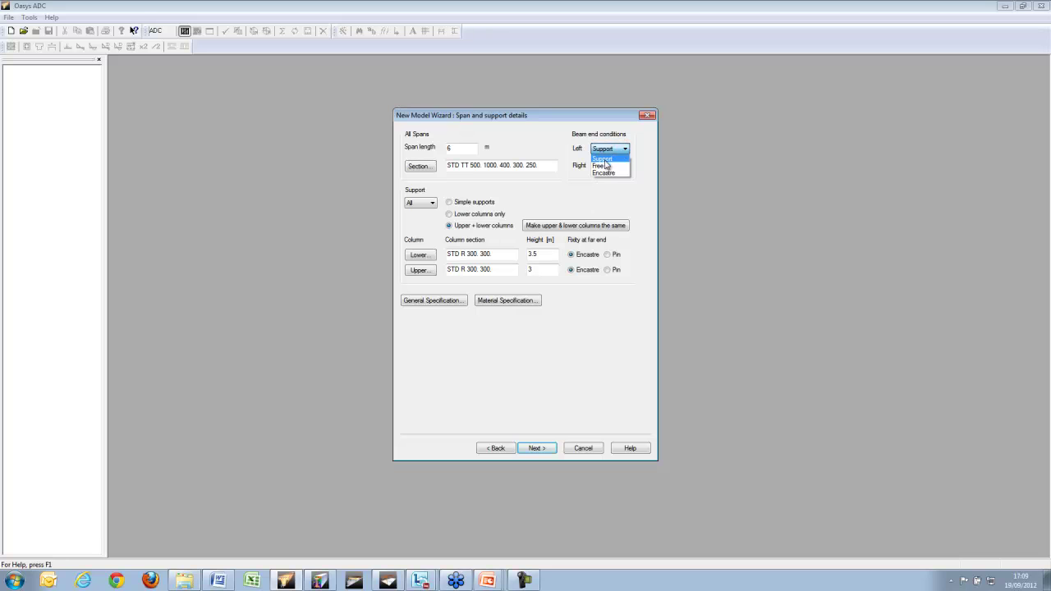
{"action": "left_click", "coordinate": [603, 166]}
{"action": "left_click", "coordinate": [624, 167]}
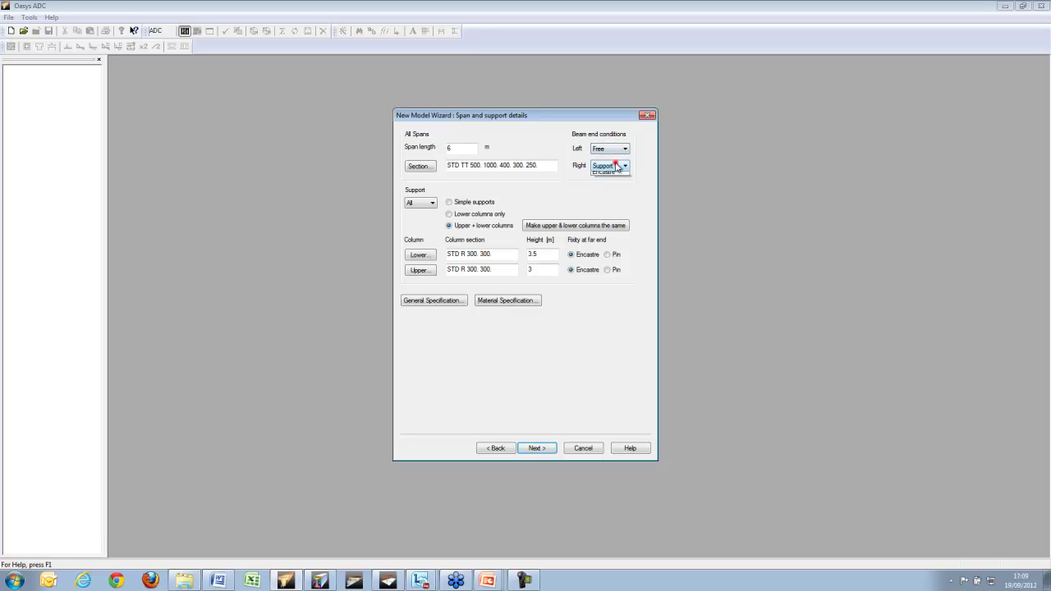
{"action": "left_click", "coordinate": [610, 190]}
Review the general specification and the concrete and reinforcement grades in the material specification, accepting the defaults.
{"action": "left_click", "coordinate": [458, 300]}
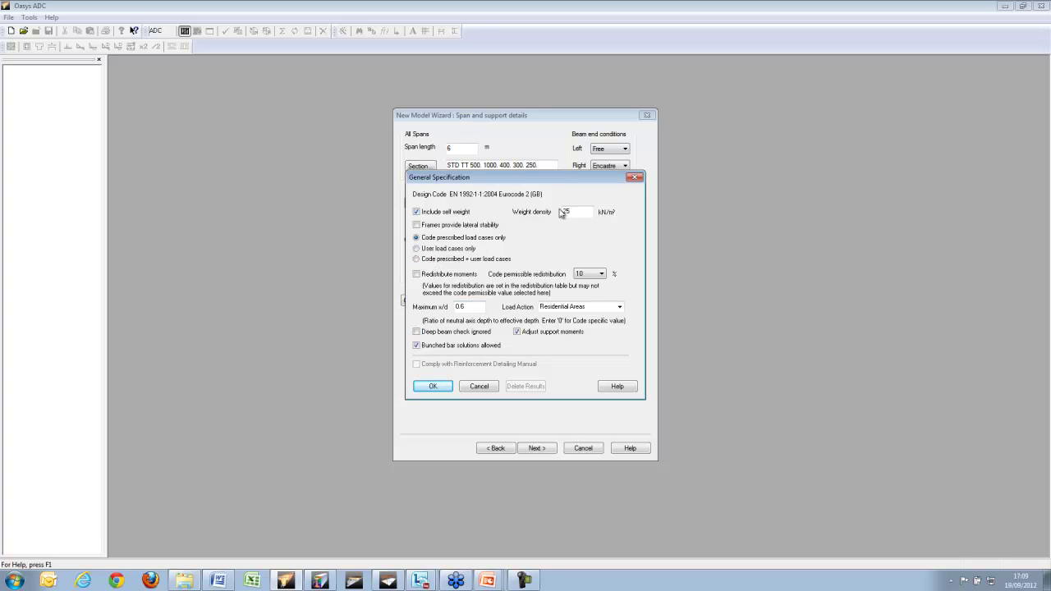
{"action": "left_click", "coordinate": [445, 387]}
{"action": "left_click", "coordinate": [521, 302]}
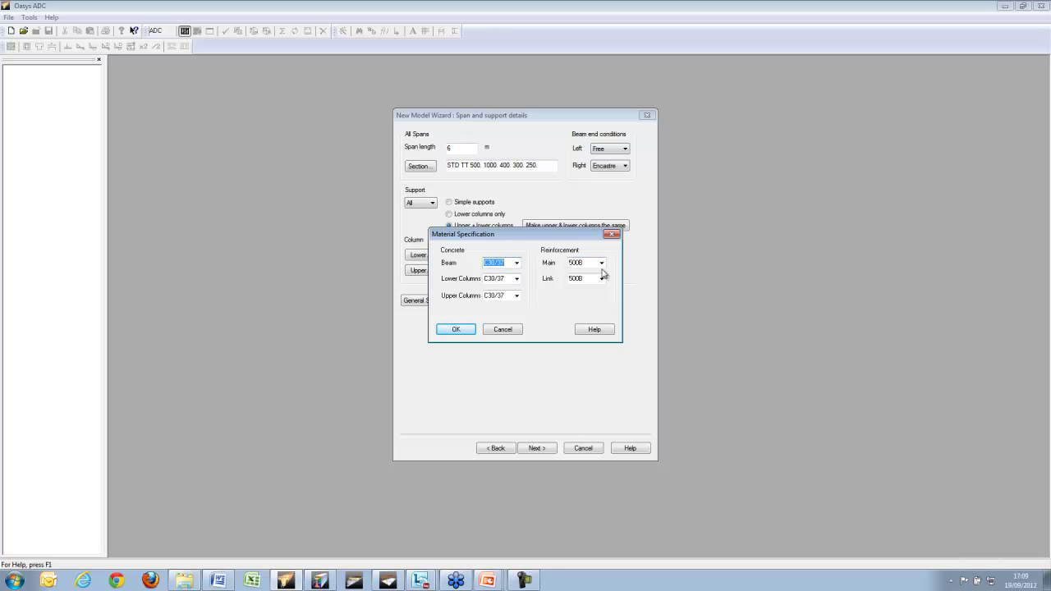
{"action": "left_click", "coordinate": [517, 262]}
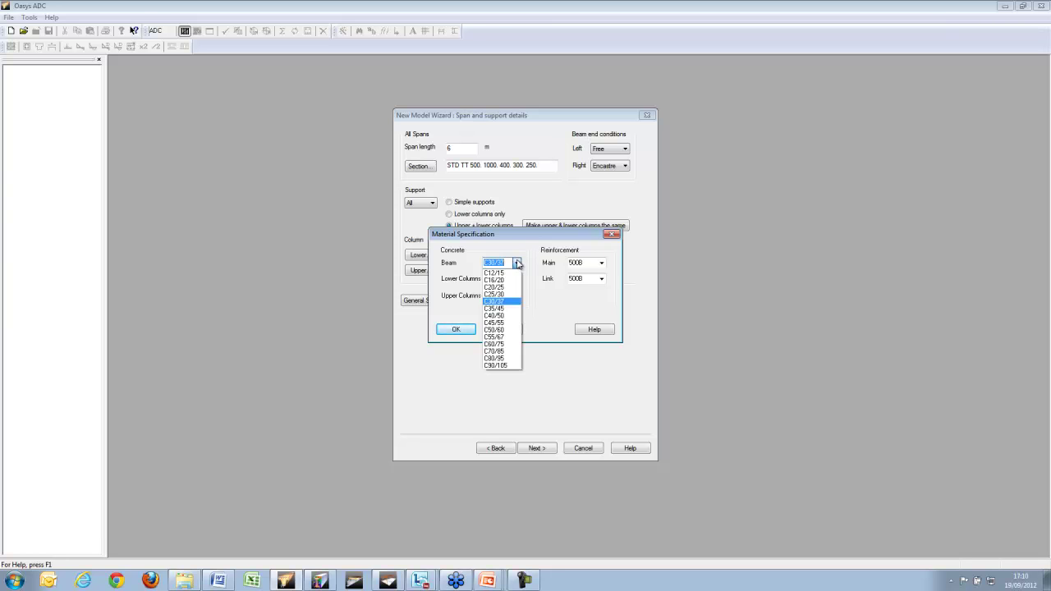
{"action": "left_click", "coordinate": [526, 234]}
{"action": "left_click", "coordinate": [464, 328]}
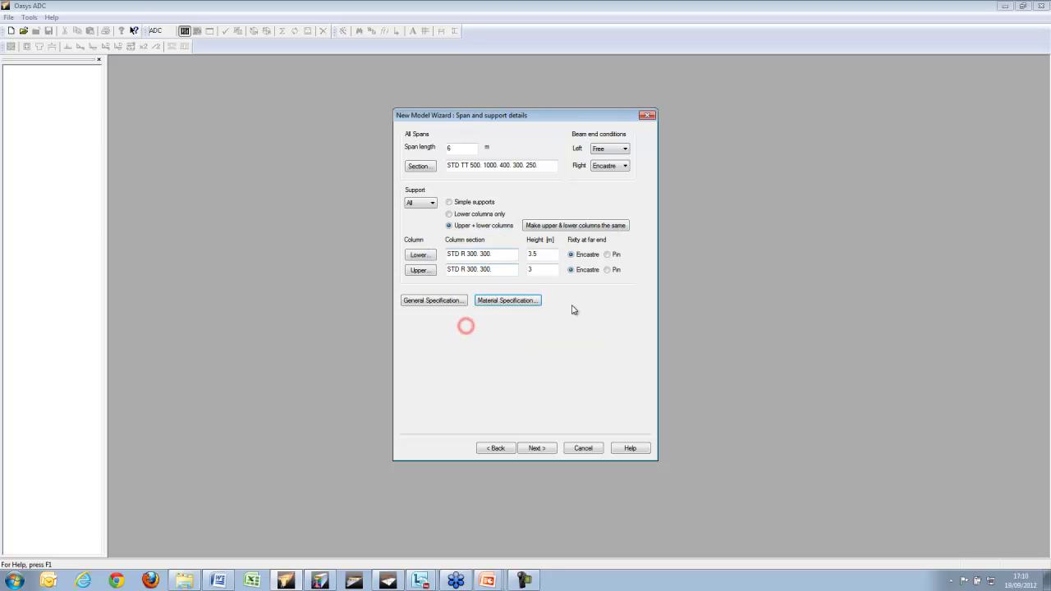
Apply a uniform dead load of 18 kN/m and a uniform imposed load of 9 kN/m to all spans.
{"action": "left_click", "coordinate": [537, 449]}
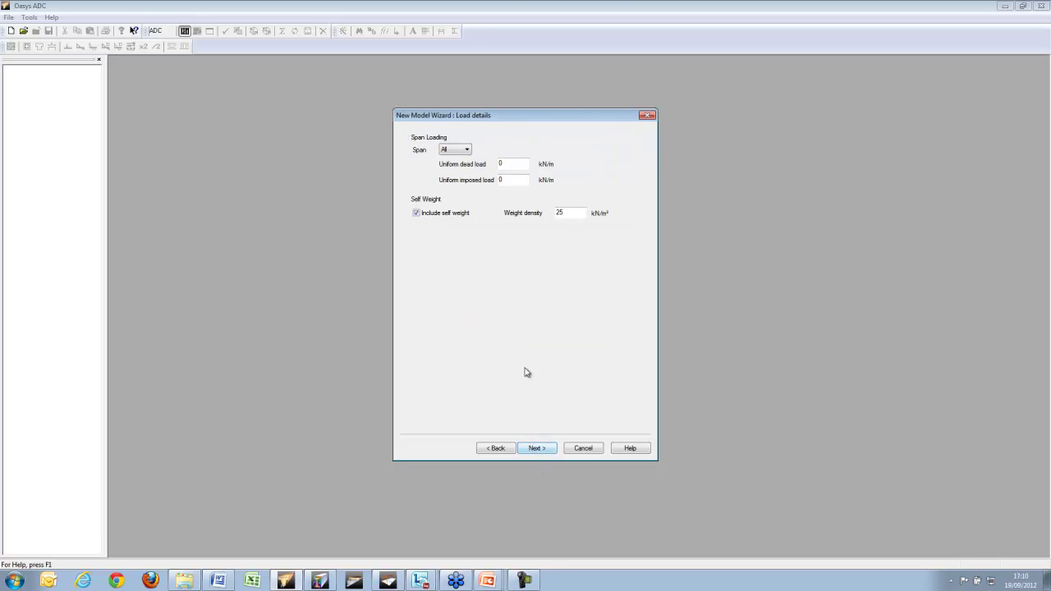
{"action": "left_click", "coordinate": [511, 163]}
{"action": "double_click", "coordinate": [506, 163]}
{"action": "type", "text": "18"}
{"action": "left_click", "coordinate": [467, 149]}
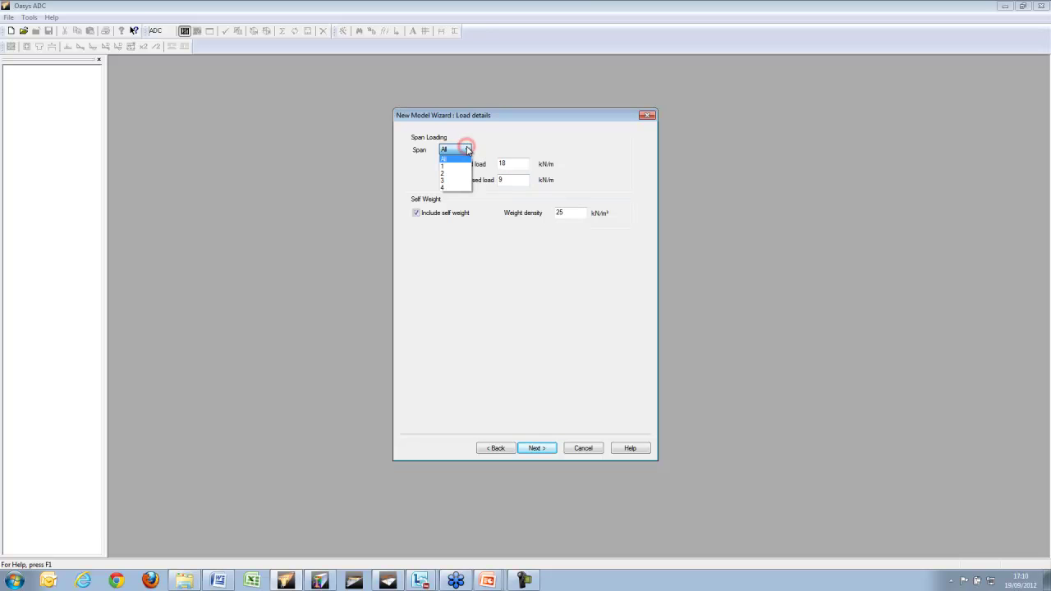
{"action": "left_click", "coordinate": [498, 126]}
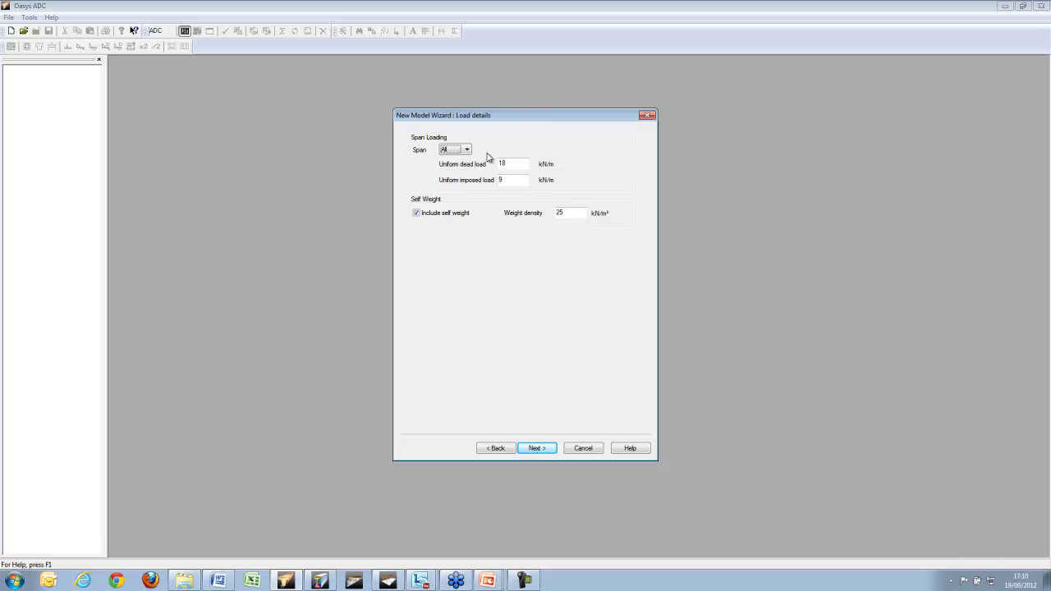
{"action": "left_click", "coordinate": [550, 448]}
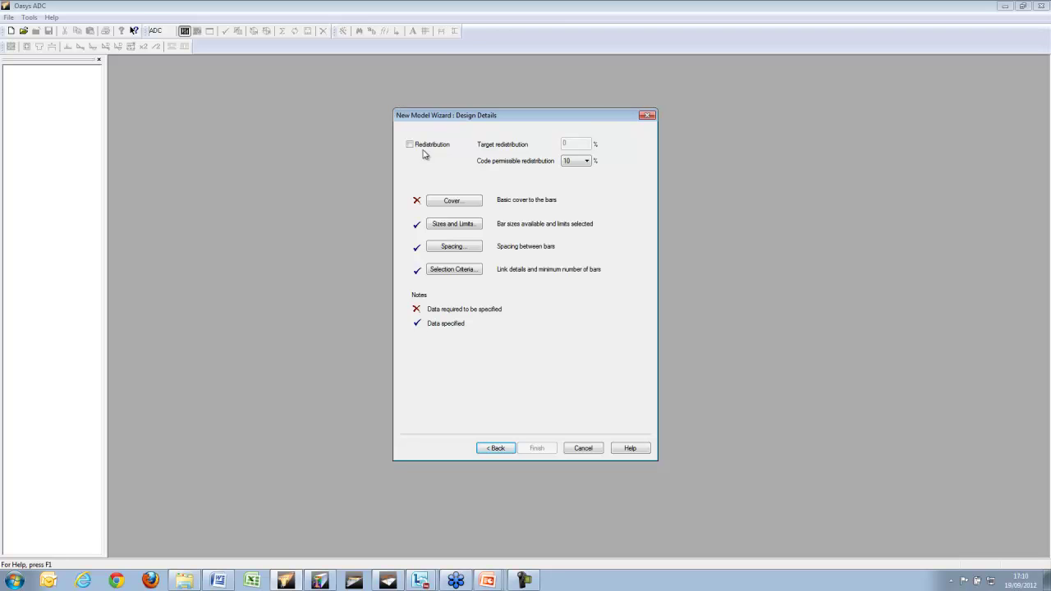
Set the nominal top, bottom and side covers from the Eurocode 2 code cover for exposure class XC4, with 10 mm deviation.
{"action": "left_click", "coordinate": [472, 201]}
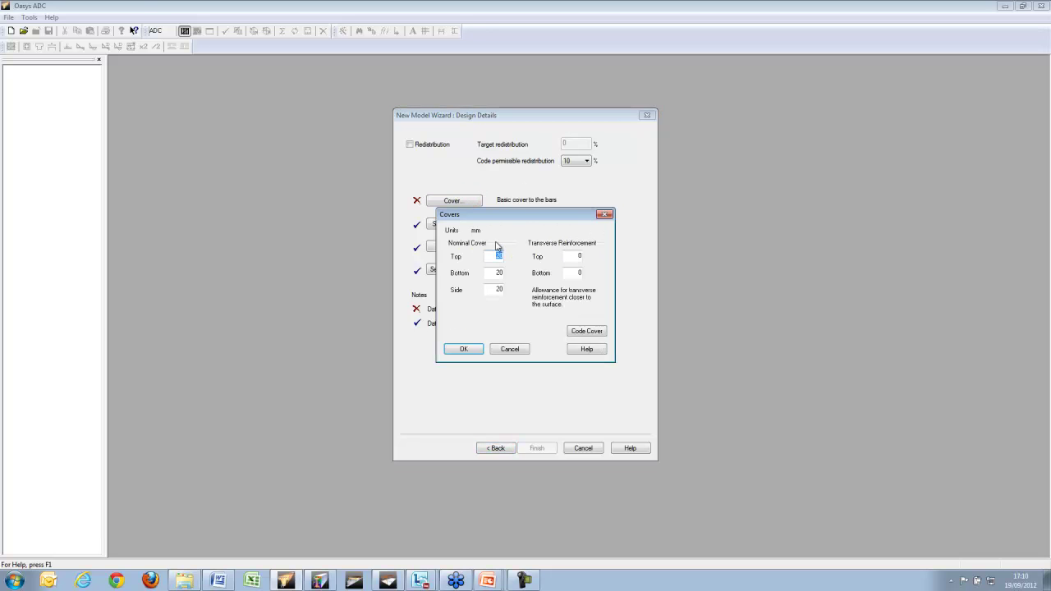
{"action": "left_click", "coordinate": [585, 332]}
{"action": "left_click", "coordinate": [578, 261]}
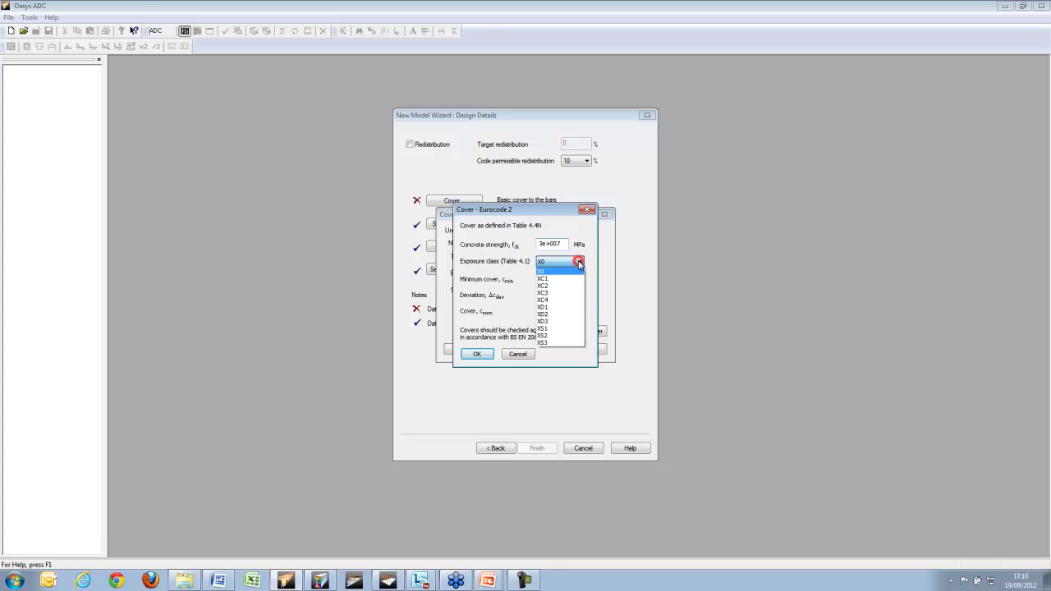
{"action": "left_click", "coordinate": [562, 300]}
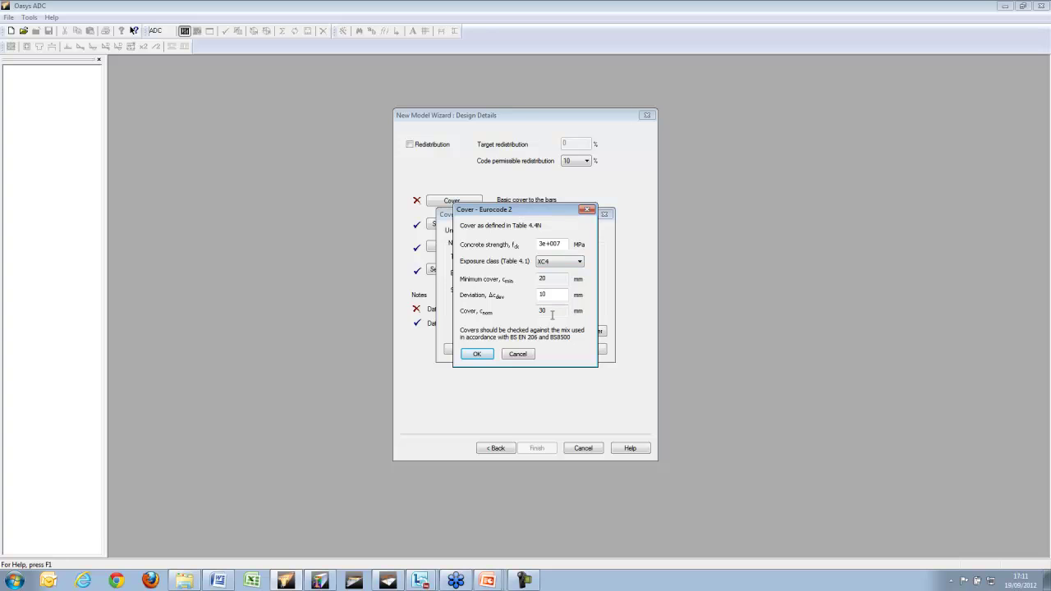
{"action": "left_click", "coordinate": [475, 353]}
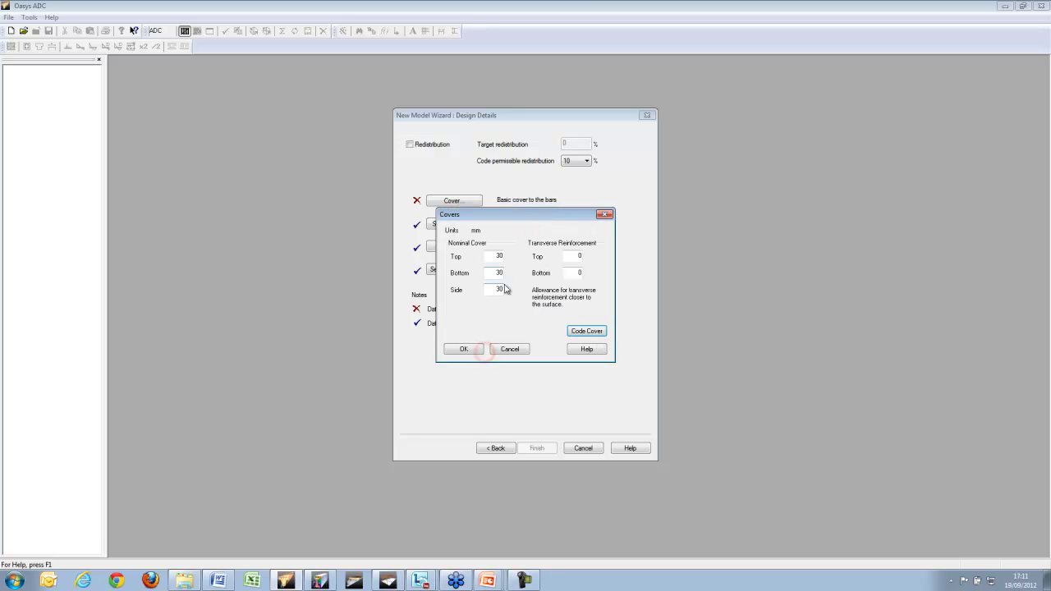
{"action": "left_click", "coordinate": [472, 353]}
Restore the default list of available bar sizes and add a bar size labelled 50.
{"action": "left_click", "coordinate": [460, 227]}
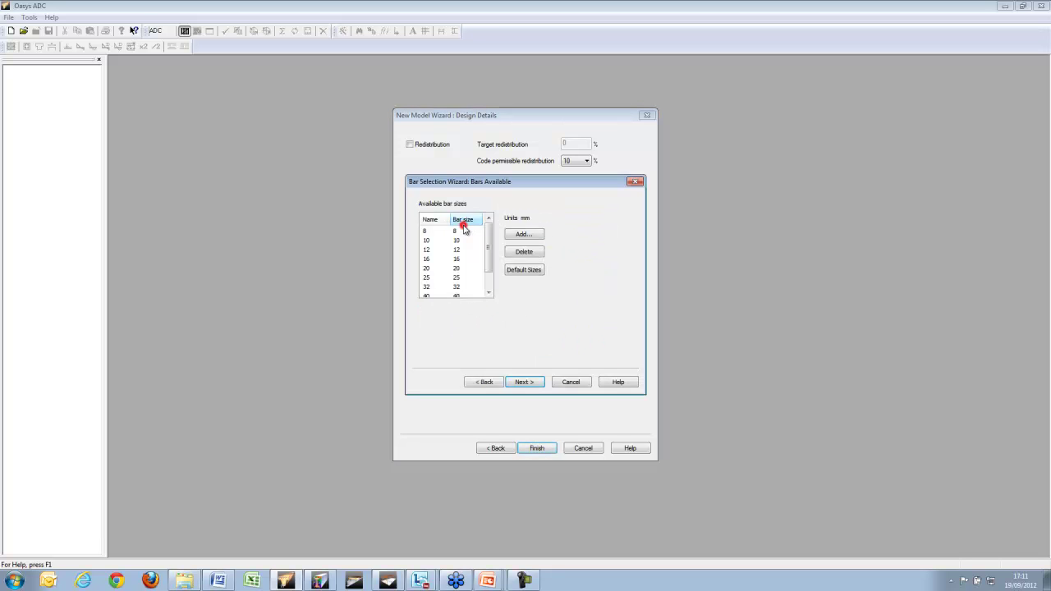
{"action": "left_click_drag", "start_coordinate": [488, 233], "coordinate": [488, 249]}
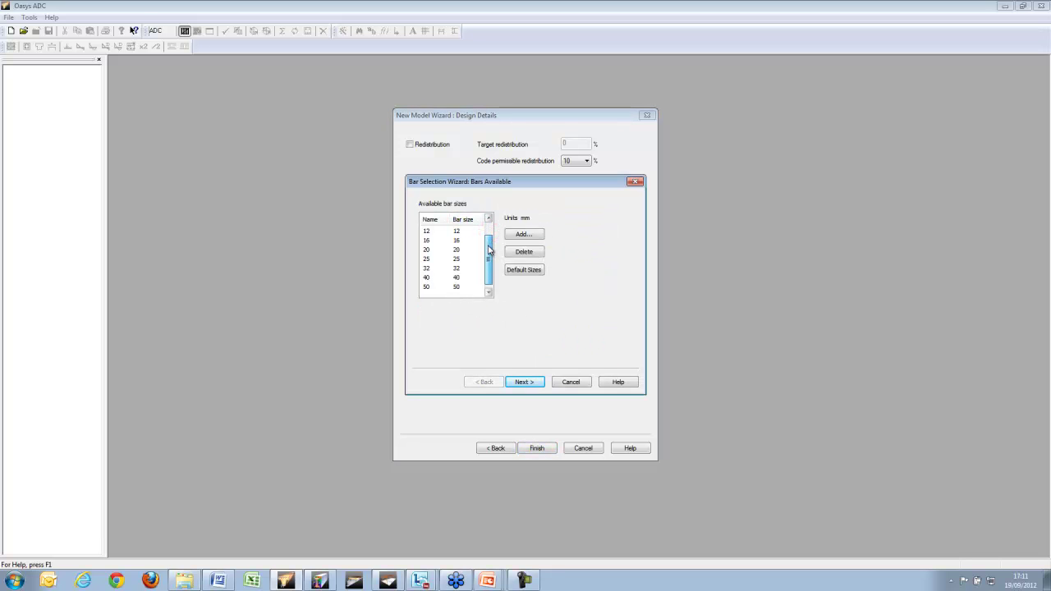
{"action": "left_click", "coordinate": [525, 271]}
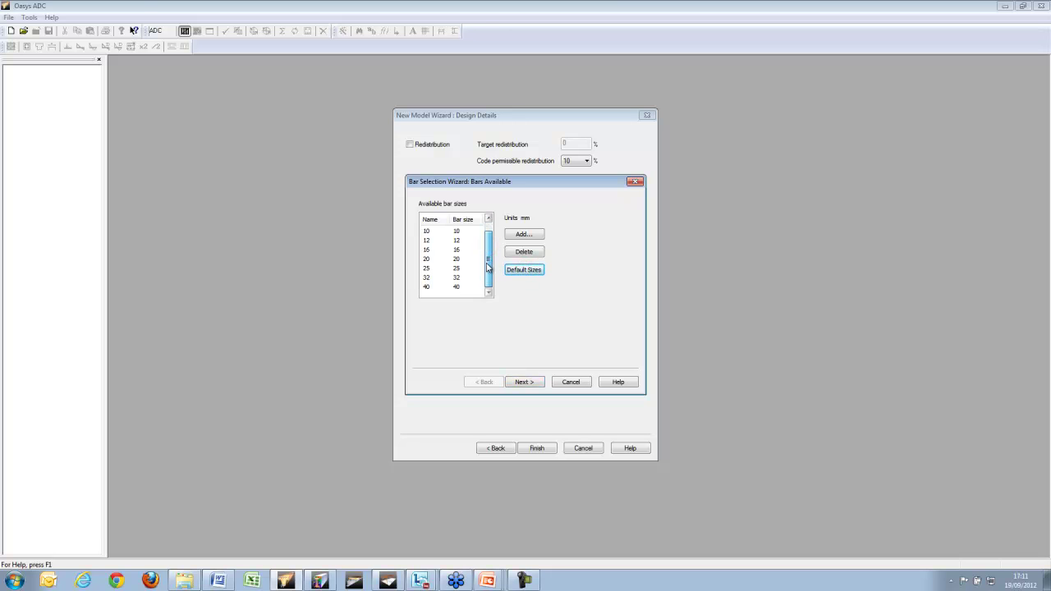
{"action": "left_click", "coordinate": [523, 234]}
{"action": "left_click", "coordinate": [504, 272]}
{"action": "type", "text": "50"}
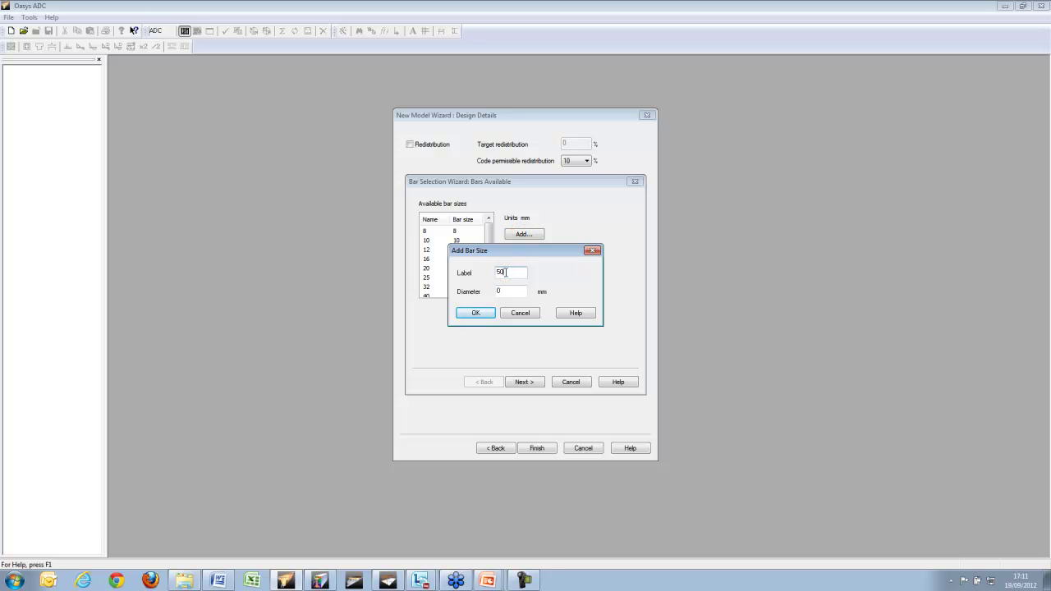
{"action": "left_click", "coordinate": [478, 313]}
{"action": "left_click", "coordinate": [490, 249]}
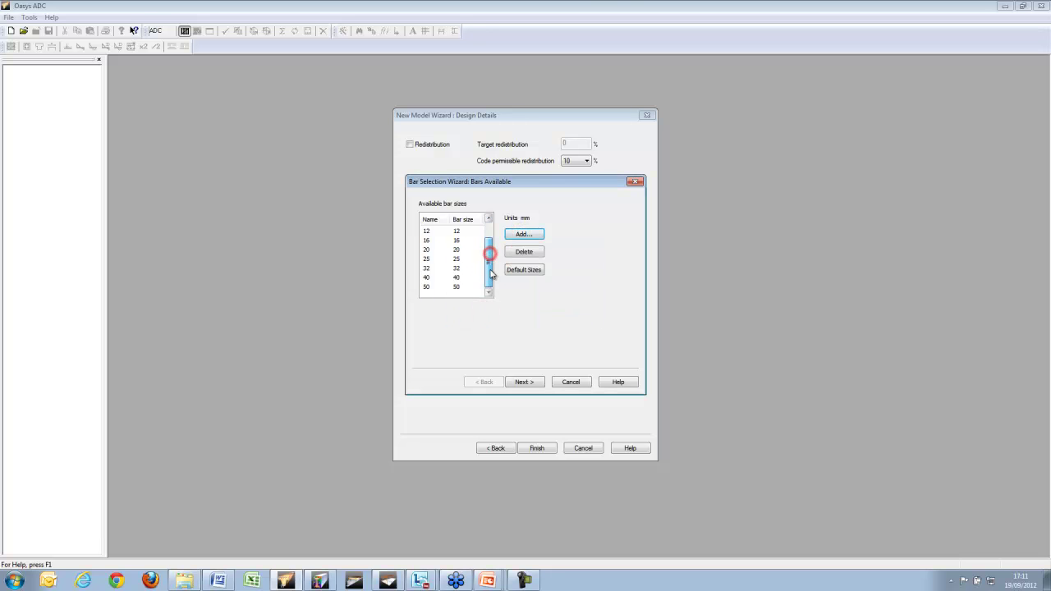
Set the bar limits to a 40 mm maximum for top main bars and a 16 mm minimum for top continuity bars.
{"action": "left_click", "coordinate": [532, 383]}
{"action": "double_click", "coordinate": [583, 225]}
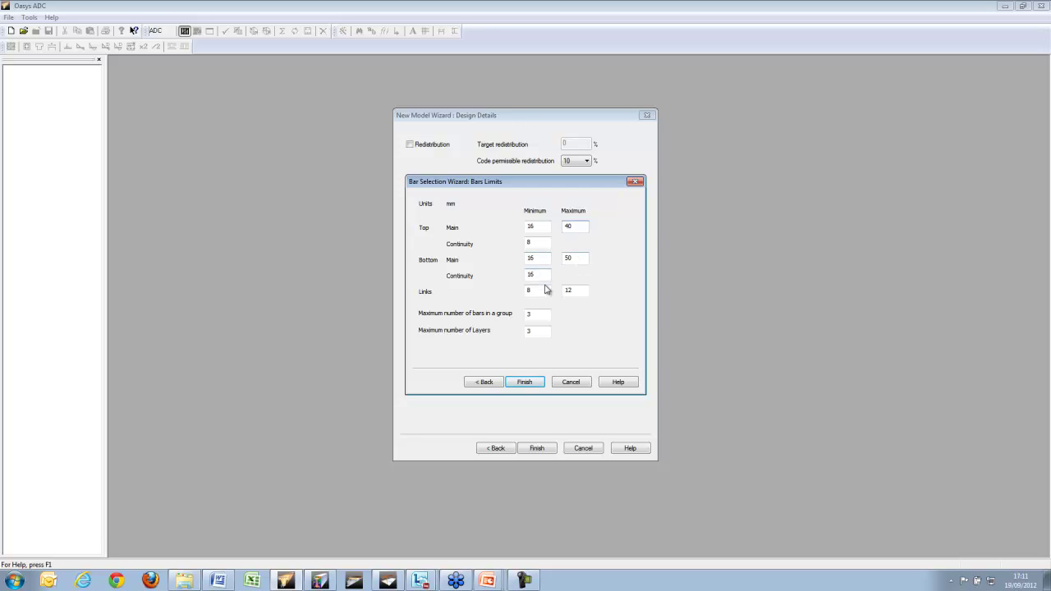
{"action": "double_click", "coordinate": [538, 242]}
{"action": "type", "text": "16"}
{"action": "double_click", "coordinate": [534, 289]}
{"action": "left_click", "coordinate": [580, 289]}
{"action": "left_click", "coordinate": [540, 386]}
Review the bar spacings and the bar selection criteria, accepting the defaults.
{"action": "left_click", "coordinate": [458, 247]}
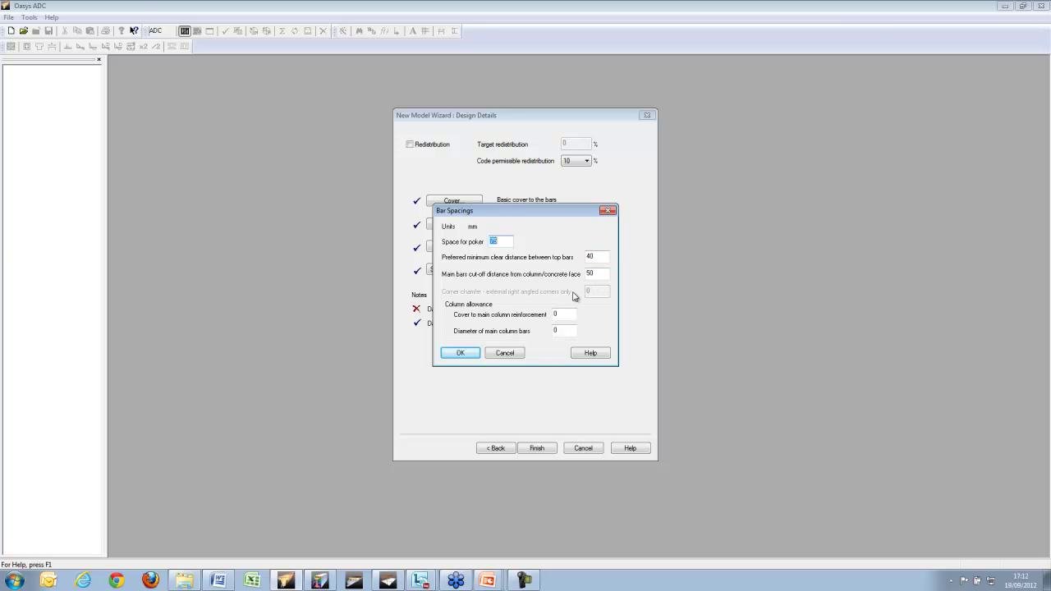
{"action": "left_click", "coordinate": [454, 354]}
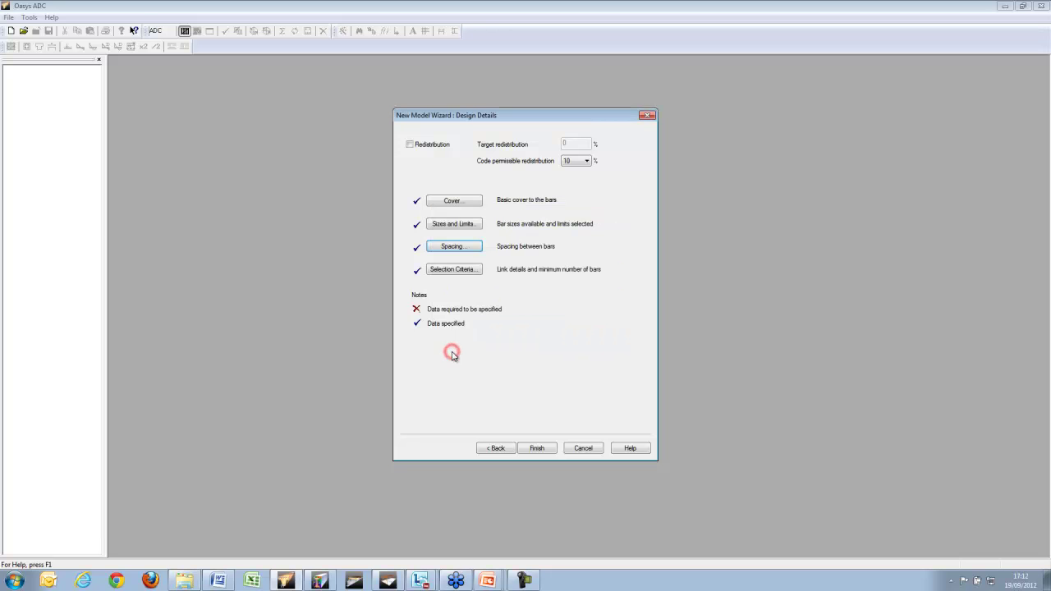
{"action": "left_click", "coordinate": [454, 269]}
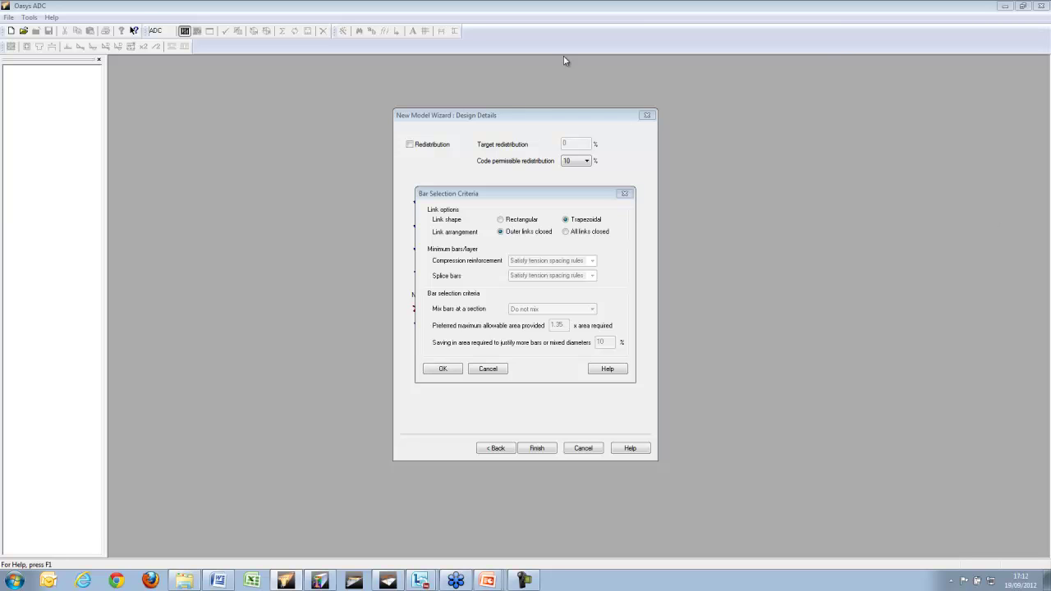
{"action": "left_click", "coordinate": [452, 368]}
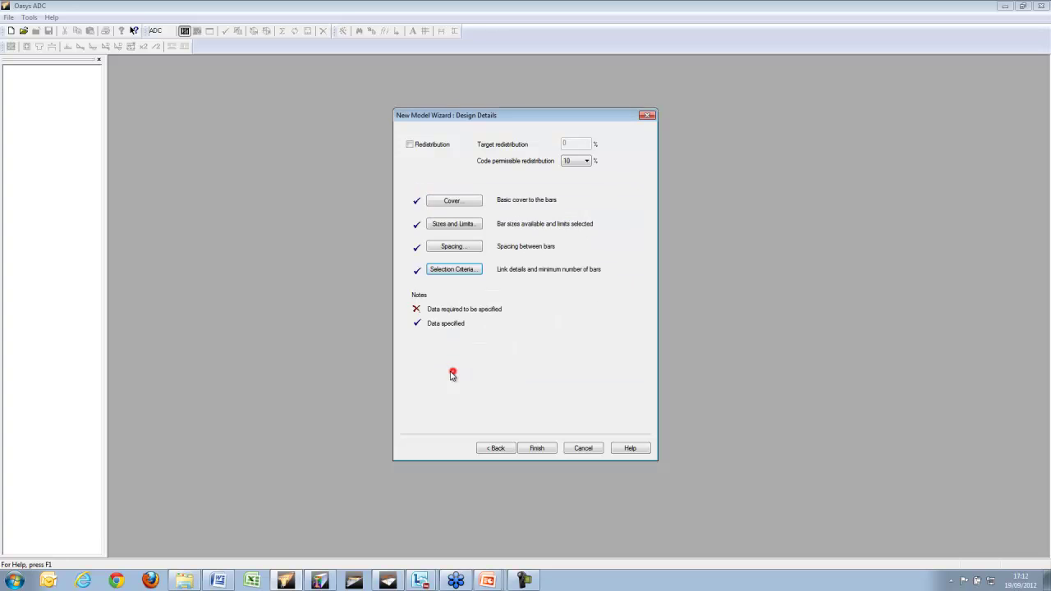
Complete the new model wizard and display the span dimensions and cross-sections in the graphic view.
{"action": "left_click", "coordinate": [537, 448]}
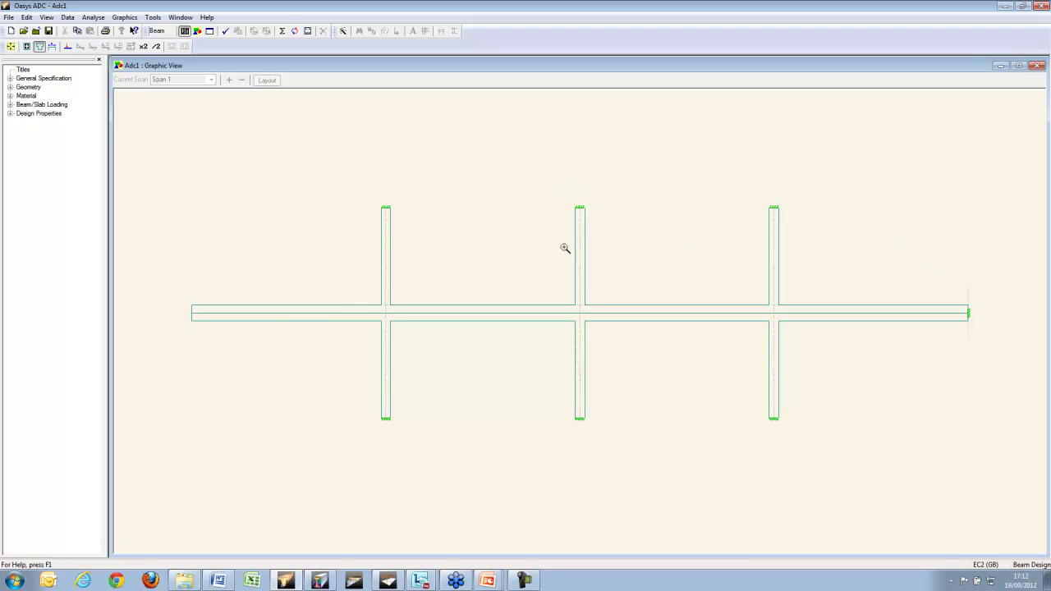
{"action": "left_click", "coordinate": [52, 47]}
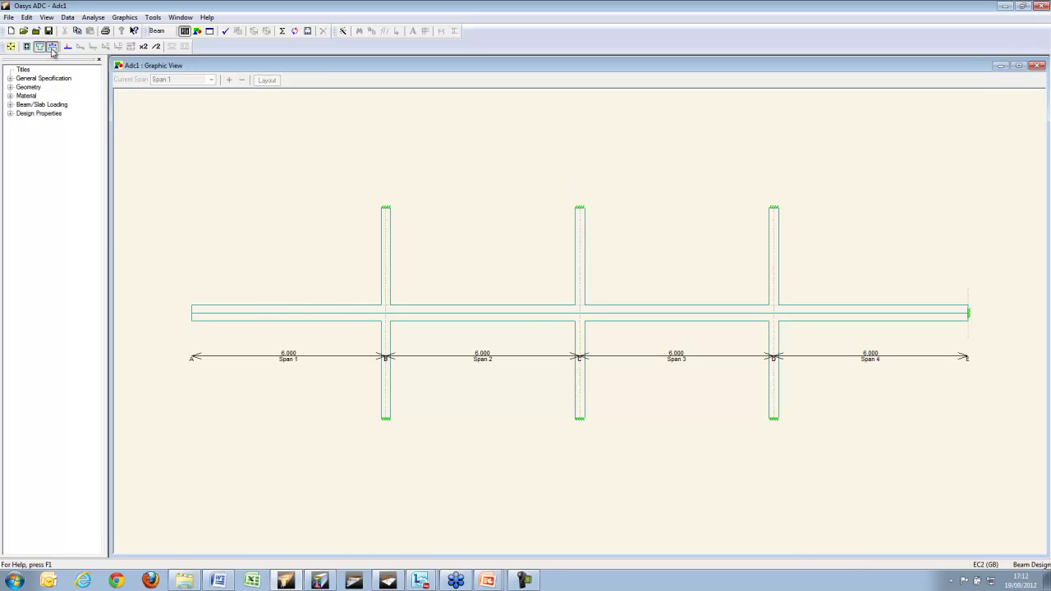
{"action": "left_click", "coordinate": [26, 47]}
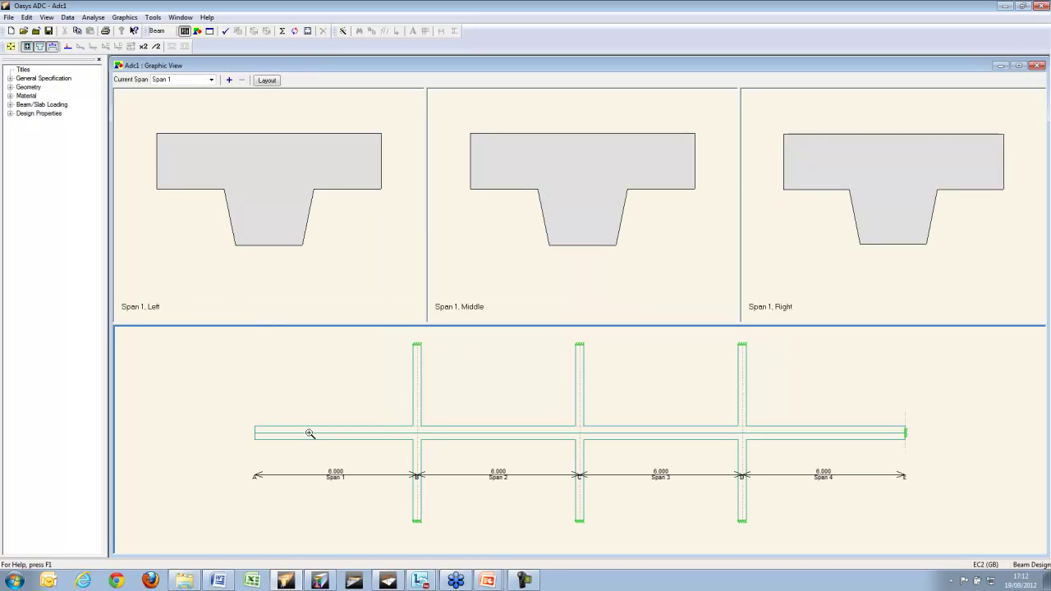
Open span 1 for editing from the spans table and set its length to 1.5 m.
{"action": "left_click", "coordinate": [10, 87]}
{"action": "double_click", "coordinate": [37, 96]}
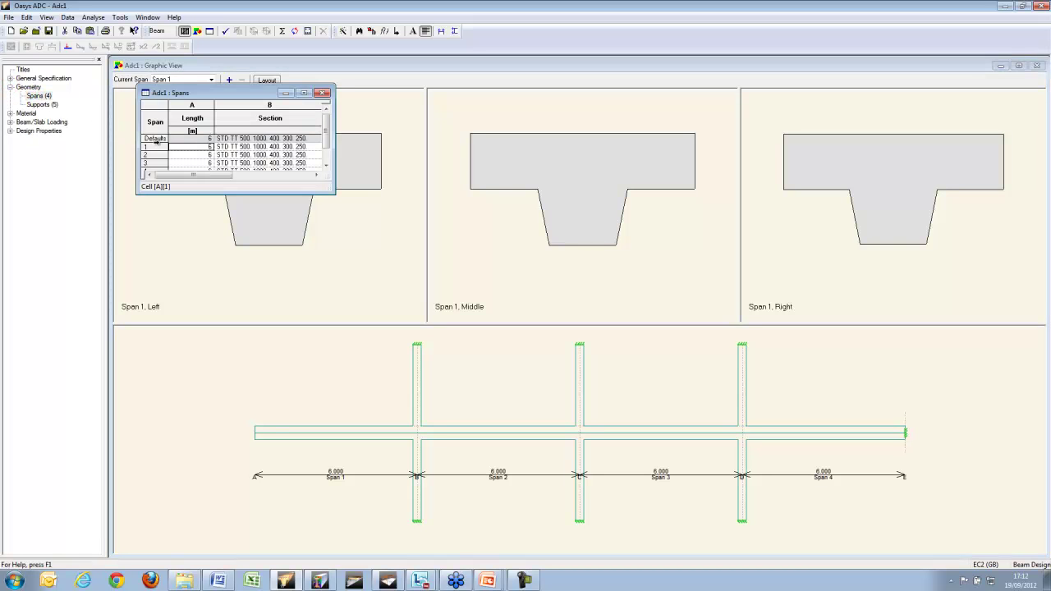
{"action": "left_click", "coordinate": [343, 31]}
{"action": "double_click", "coordinate": [511, 279]}
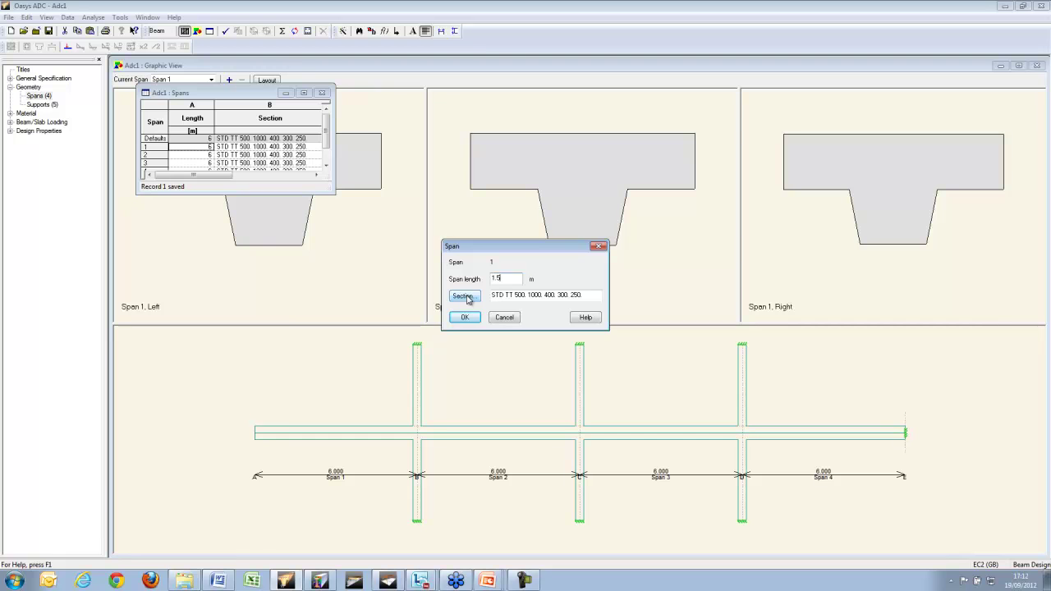
Change span 1 to a Taper section 500 mm deep, 400 mm wide at the top and 300 mm at the bottom.
{"action": "left_click", "coordinate": [465, 297]}
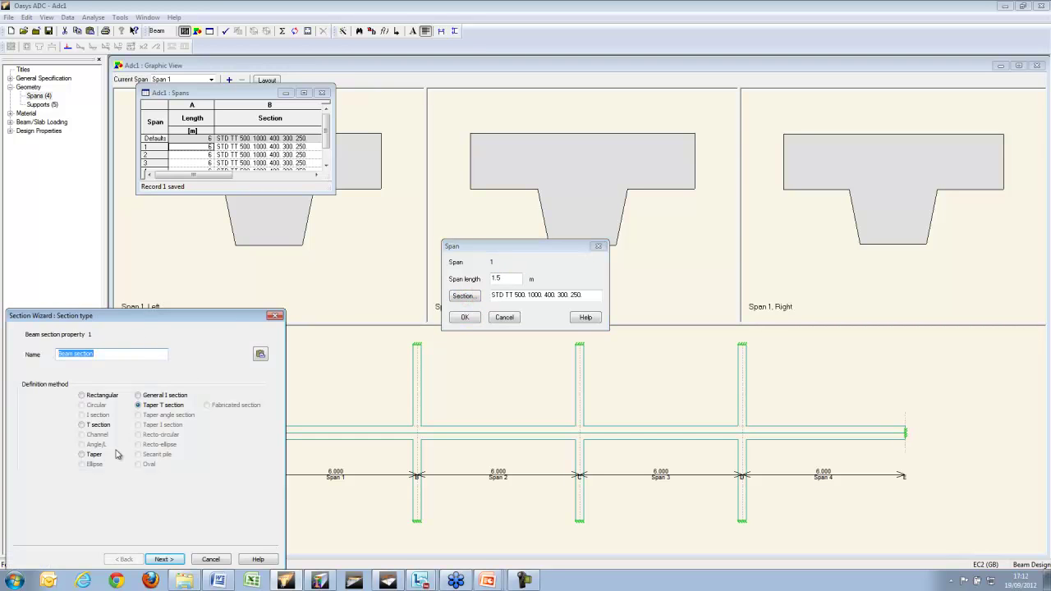
{"action": "left_click", "coordinate": [82, 454]}
{"action": "left_click", "coordinate": [162, 559]}
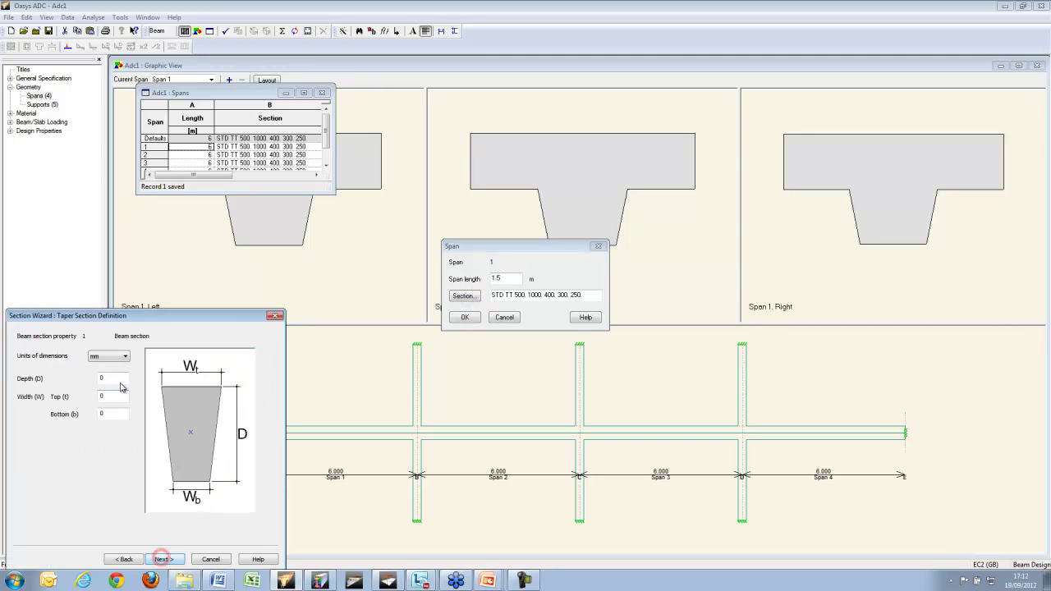
{"action": "left_click", "coordinate": [107, 379]}
{"action": "type", "text": "500"}
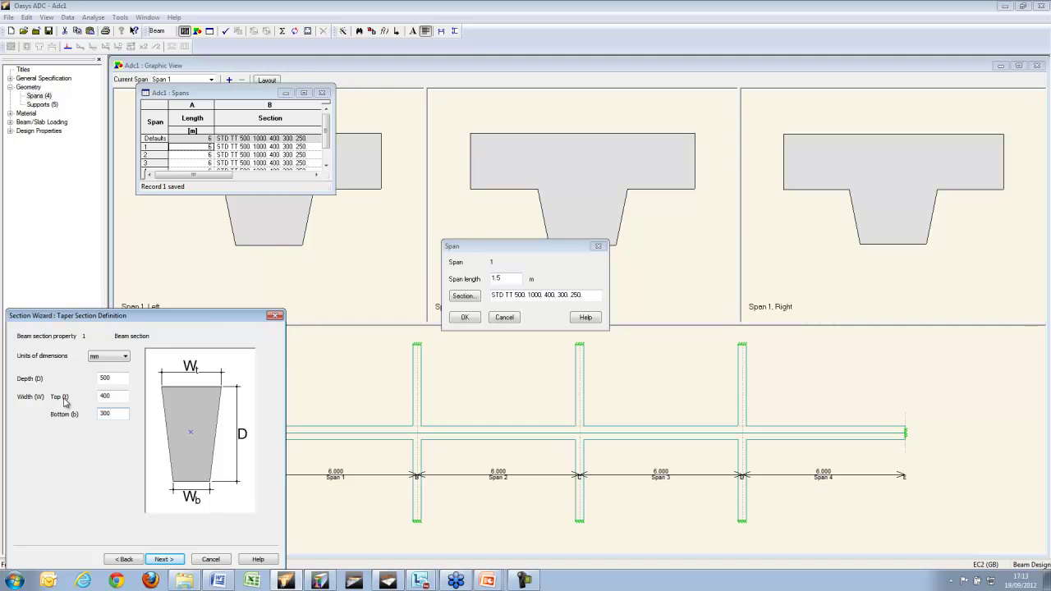
{"action": "key", "text": "Return"}
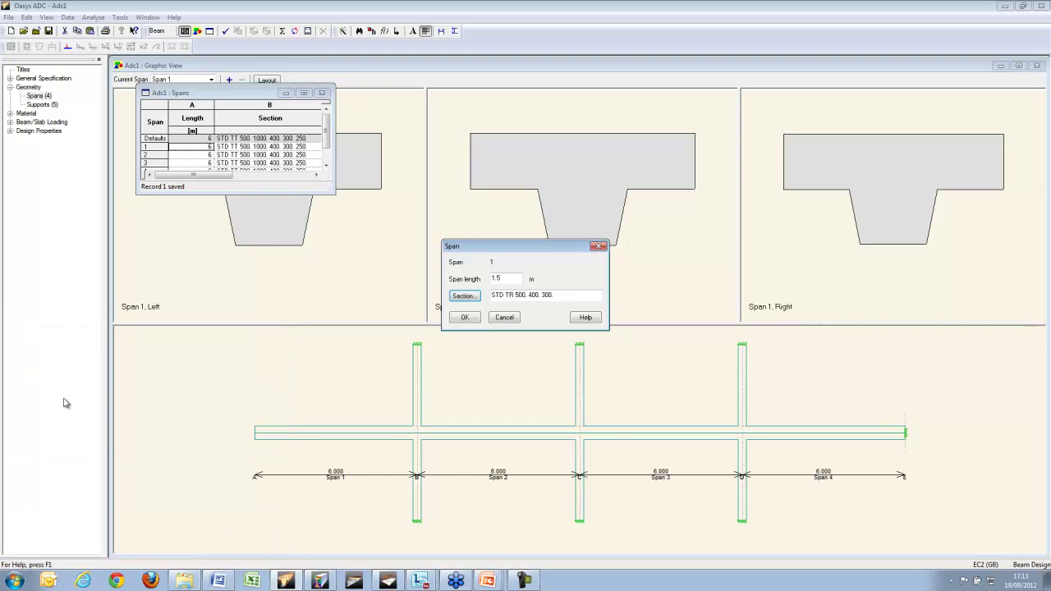
{"action": "left_click", "coordinate": [465, 317]}
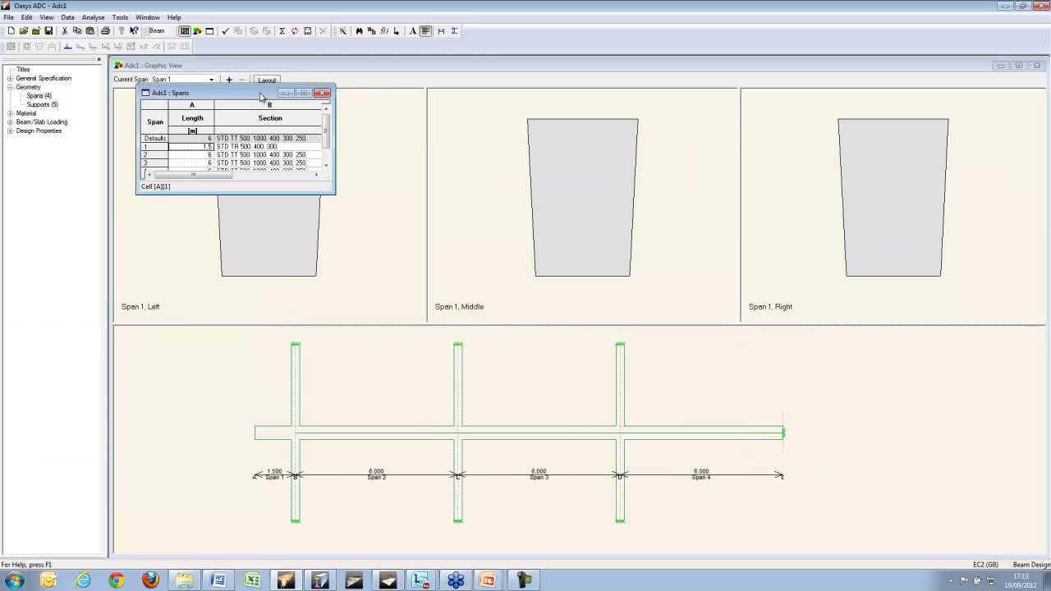
Inspect the cross-sections of spans 1 and 2, and display the applied loads on the whole beam.
{"action": "left_click", "coordinate": [379, 434]}
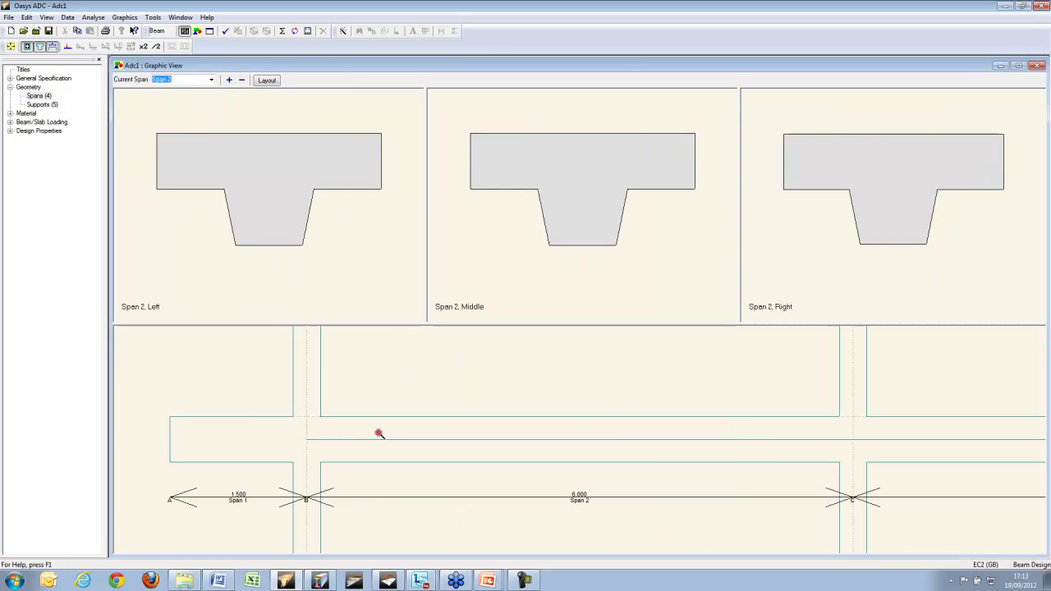
{"action": "left_click", "coordinate": [236, 447]}
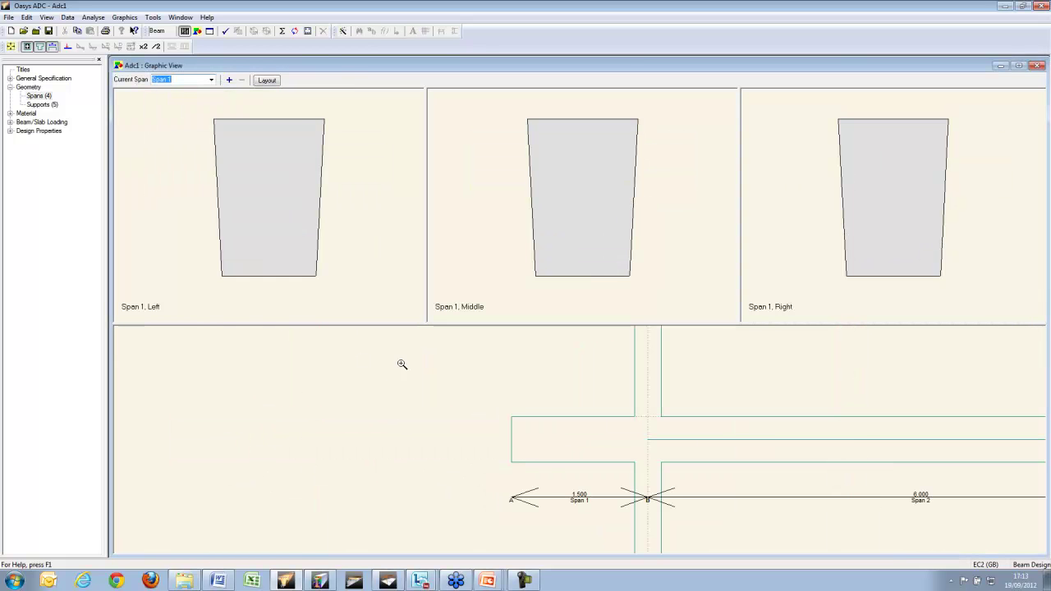
{"action": "left_click", "coordinate": [719, 434]}
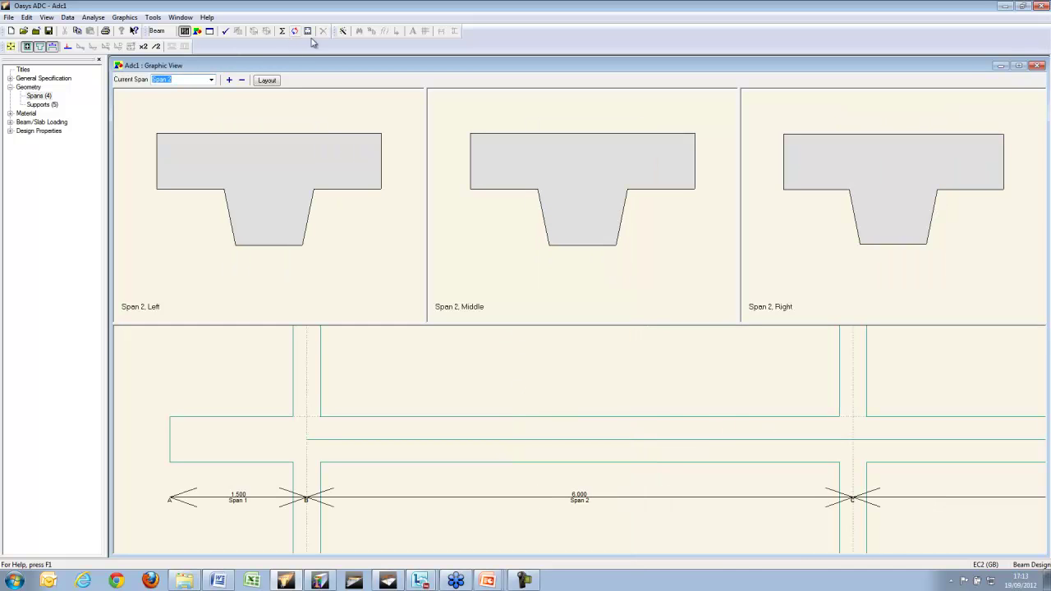
{"action": "left_click", "coordinate": [11, 46]}
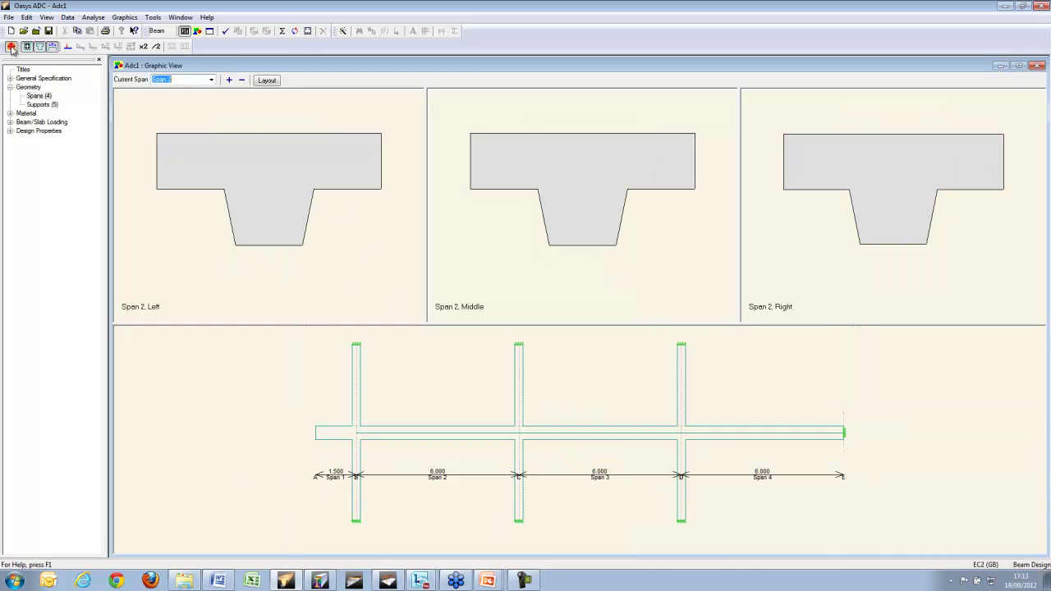
{"action": "left_click", "coordinate": [68, 47]}
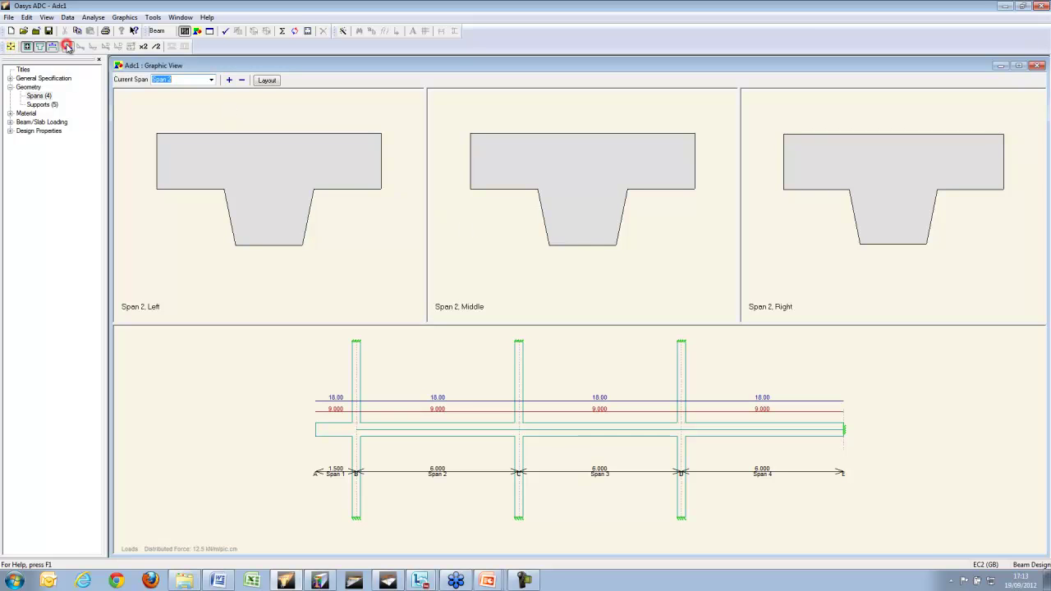
Analyse the beam, hide the loads, and display the shear force diagram followed by the bending moment diagram.
{"action": "left_click", "coordinate": [282, 31]}
{"action": "left_click", "coordinate": [68, 47]}
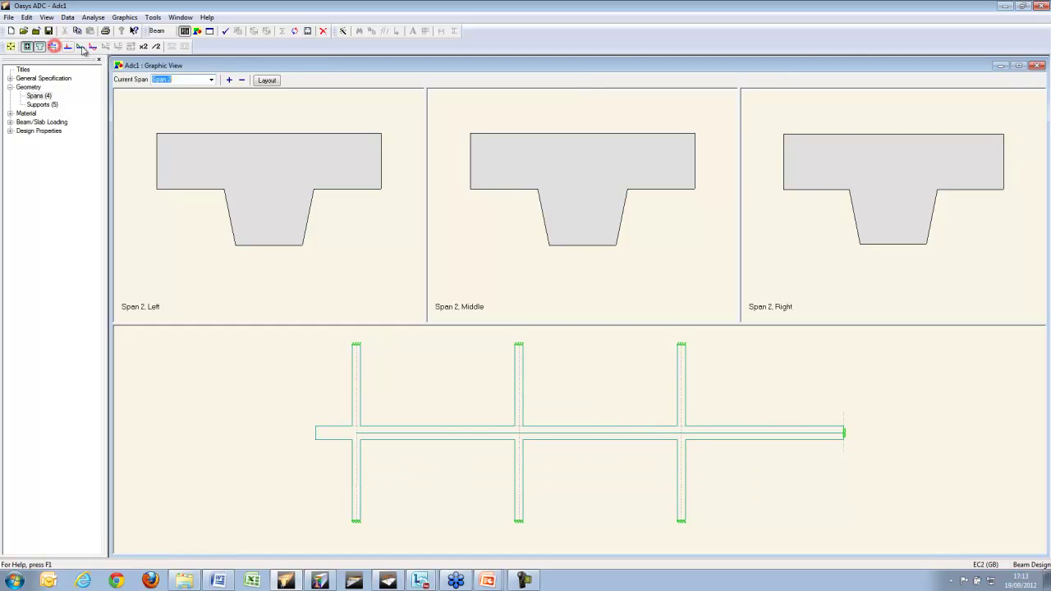
{"action": "left_click", "coordinate": [80, 47]}
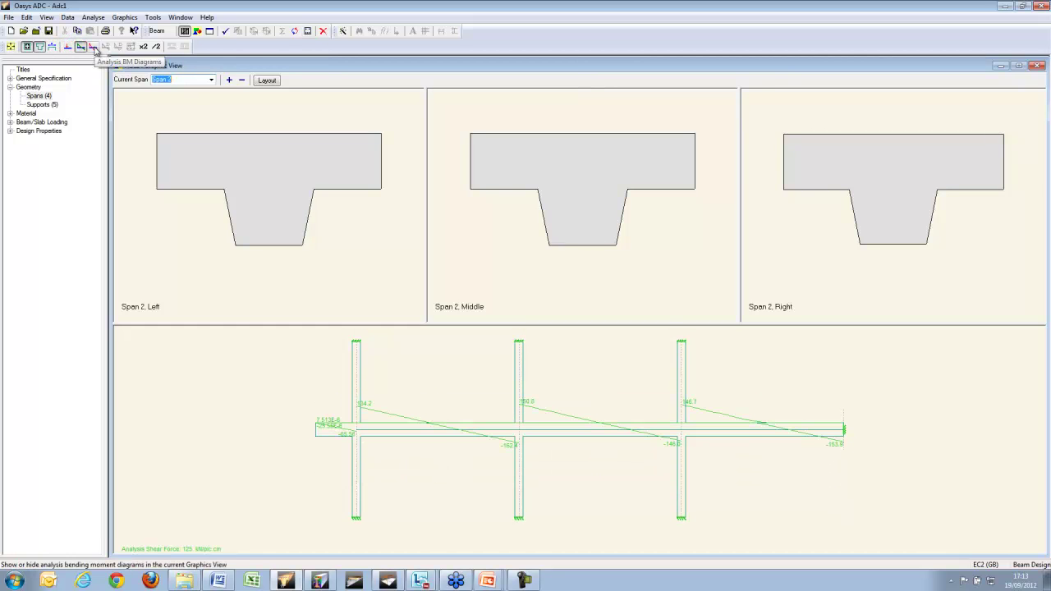
{"action": "left_click", "coordinate": [92, 47]}
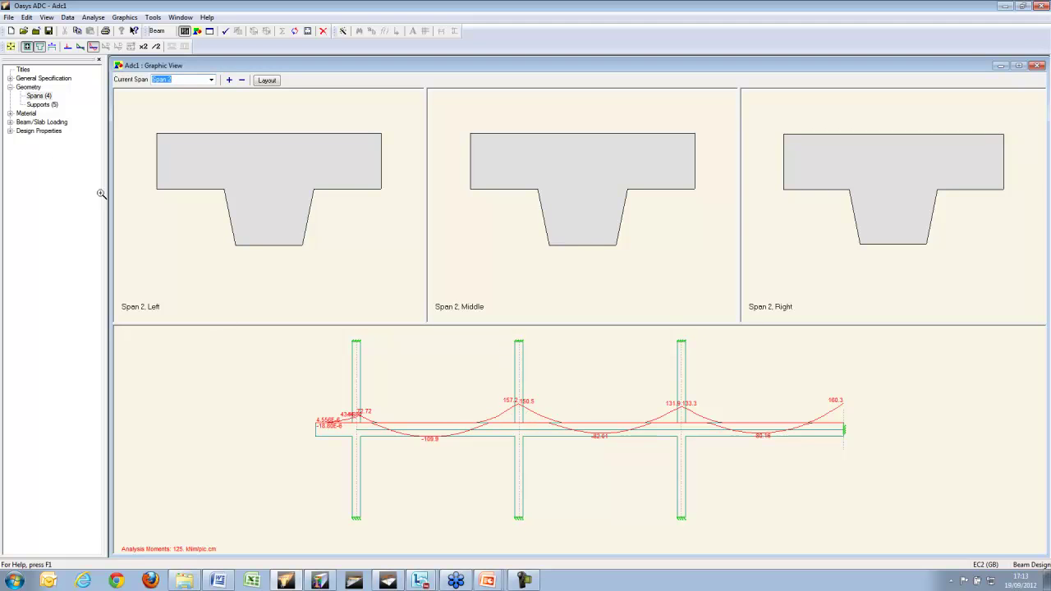
Open the load cases table and examine the prescribed and user-defined load cases.
{"action": "left_click", "coordinate": [10, 121]}
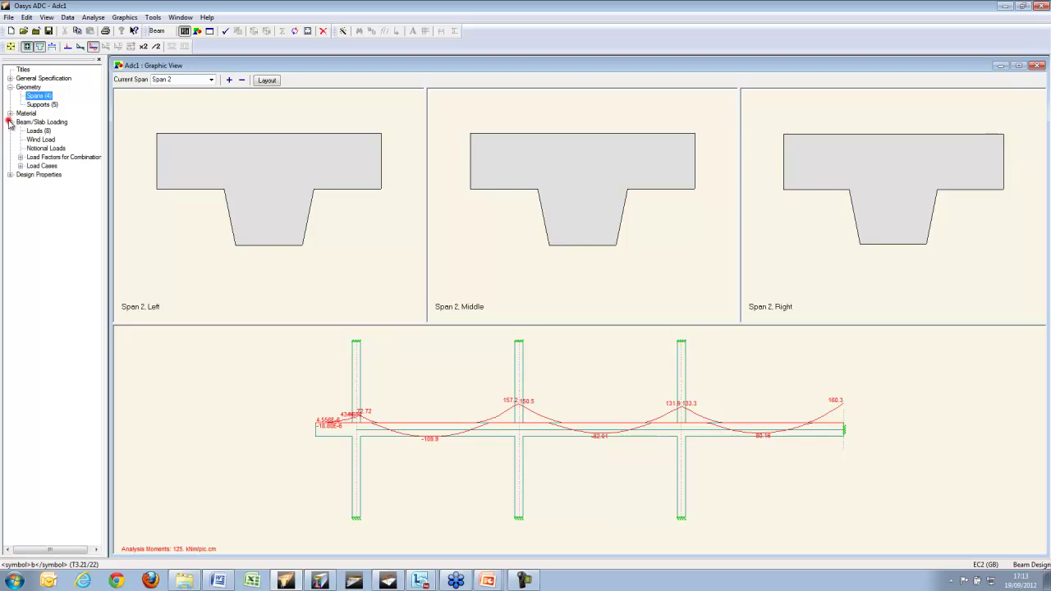
{"action": "left_click", "coordinate": [19, 165]}
{"action": "double_click", "coordinate": [74, 175]}
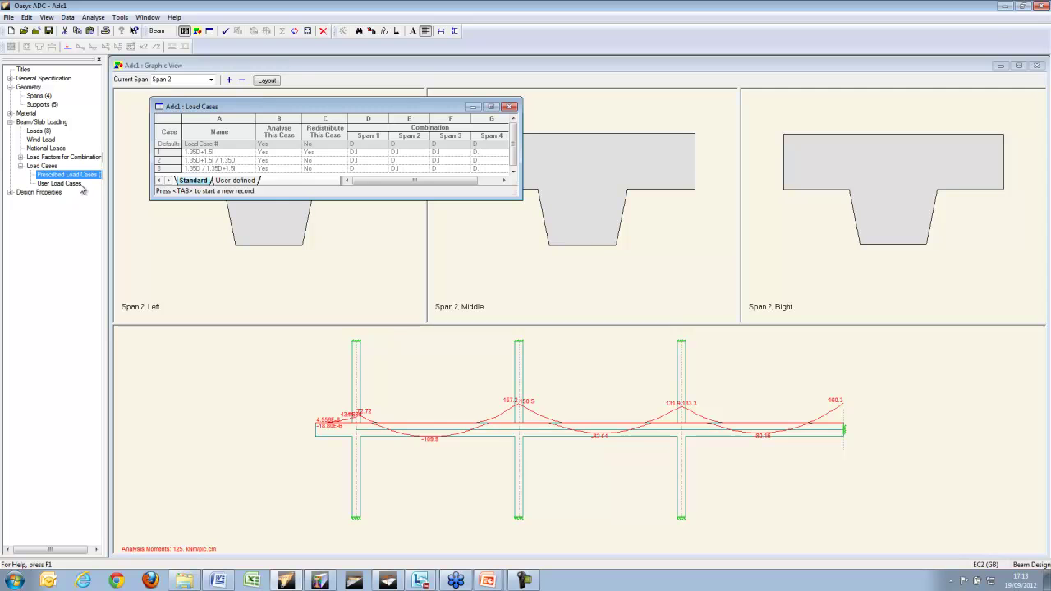
{"action": "left_click", "coordinate": [234, 180]}
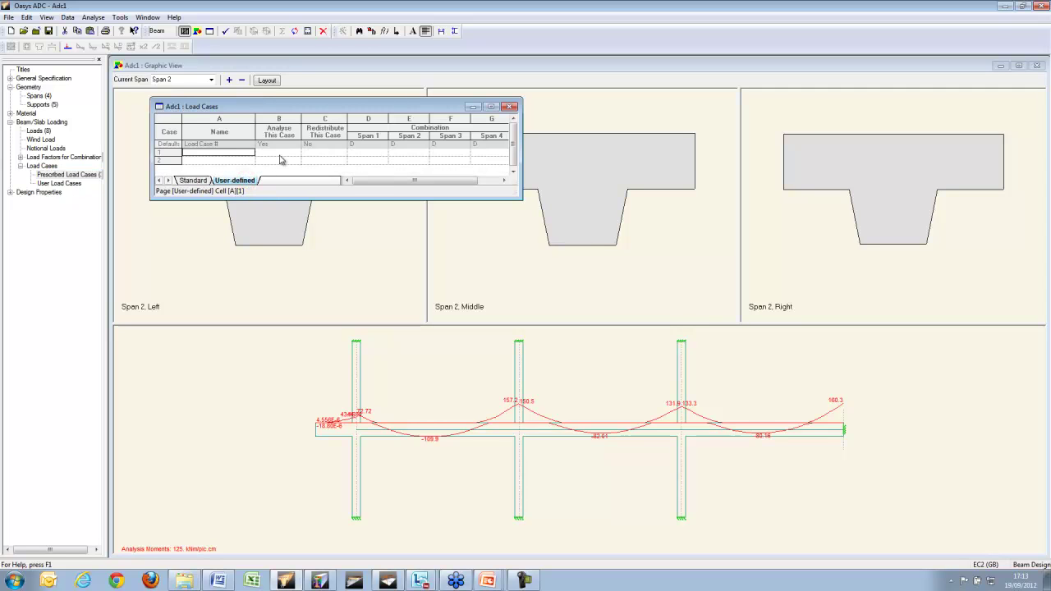
Return to the standard load cases, close the table, and design the beam reinforcement, dismissing the design report.
{"action": "left_click", "coordinate": [206, 179]}
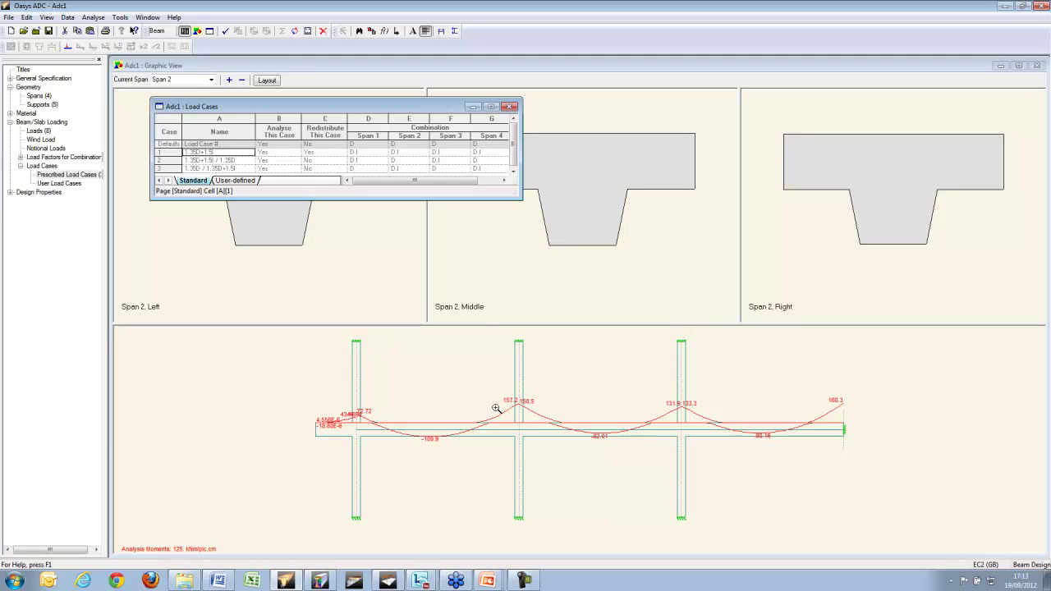
{"action": "left_click", "coordinate": [510, 107]}
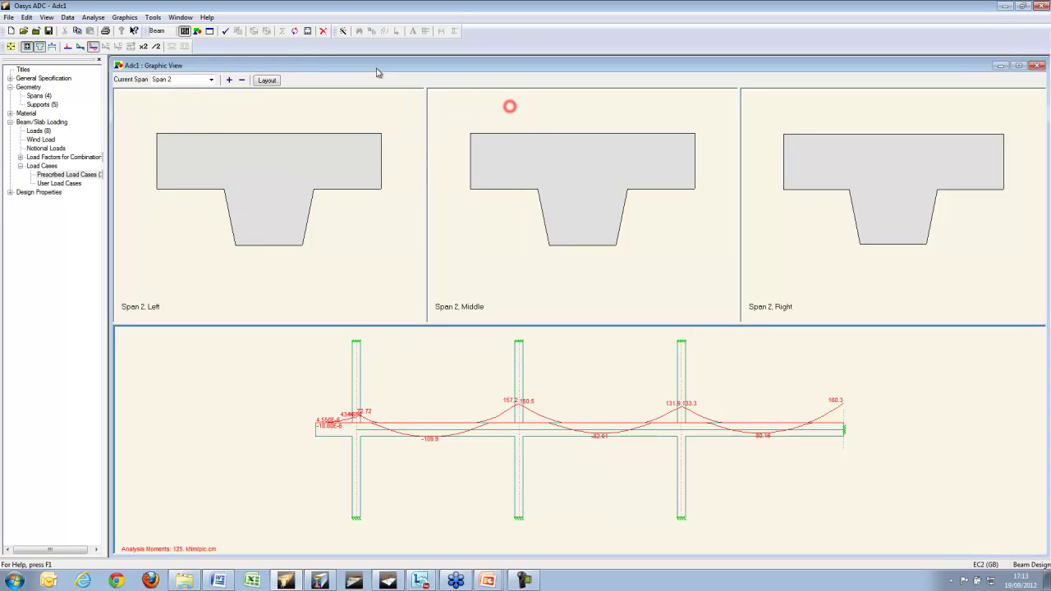
{"action": "left_click", "coordinate": [309, 33]}
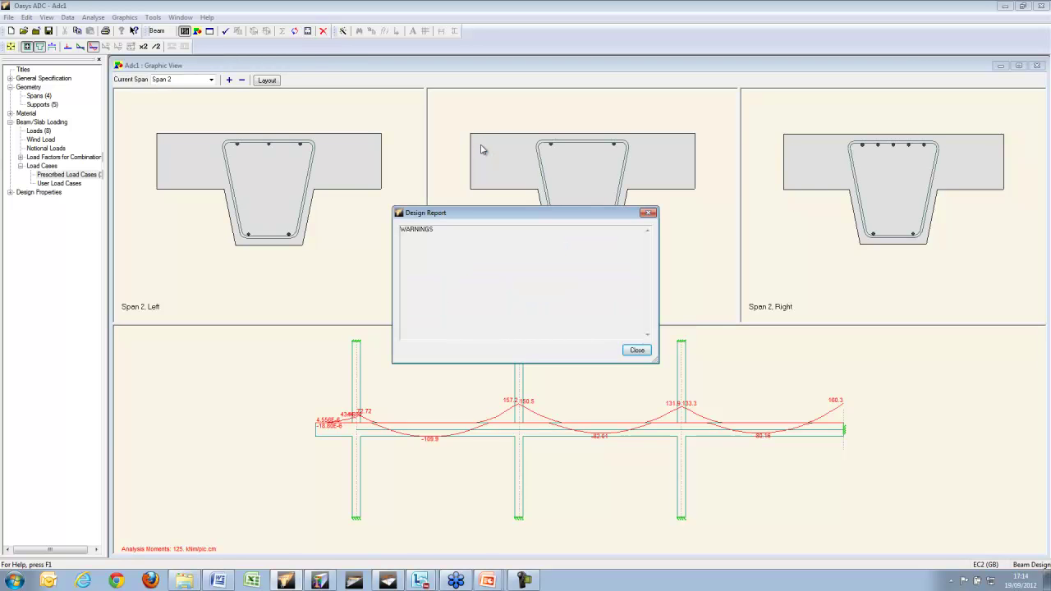
{"action": "left_click", "coordinate": [637, 350]}
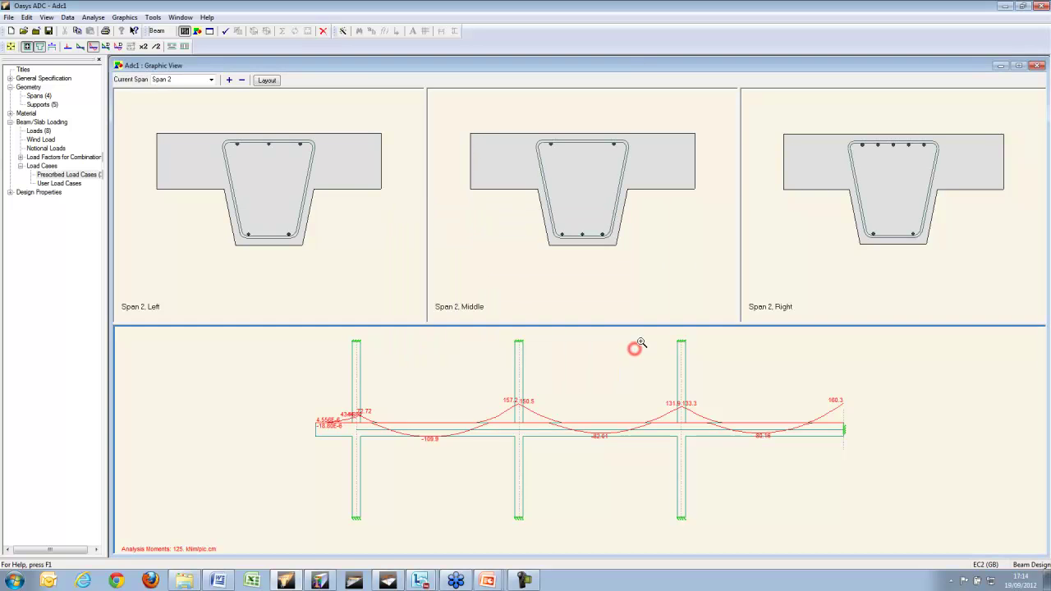
Hide the bending moment diagram, display the main bars and links on the elevation, and enlarge the first two spans.
{"action": "left_click", "coordinate": [94, 47]}
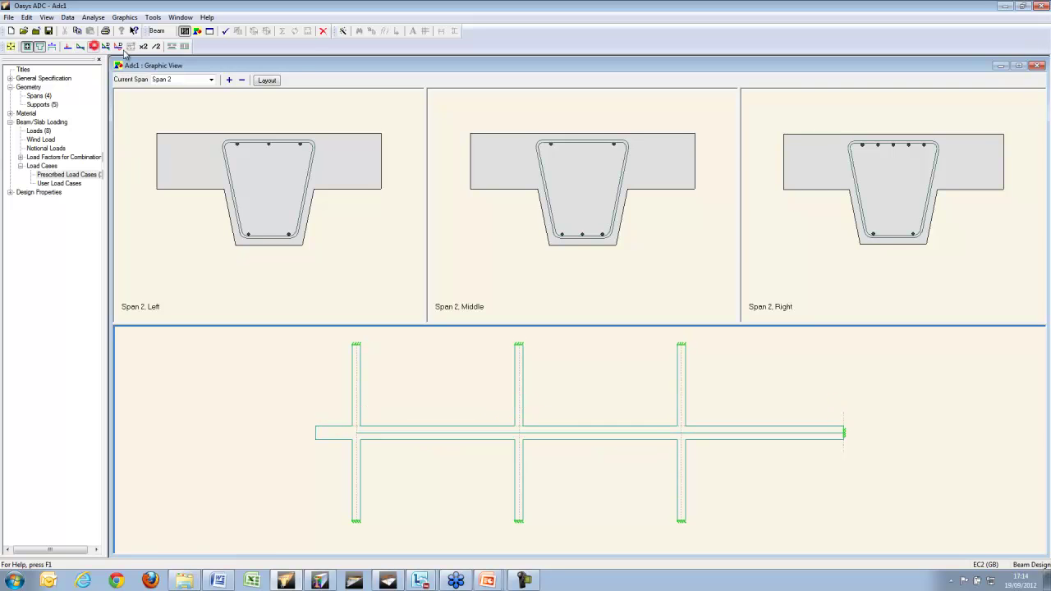
{"action": "left_click", "coordinate": [171, 47]}
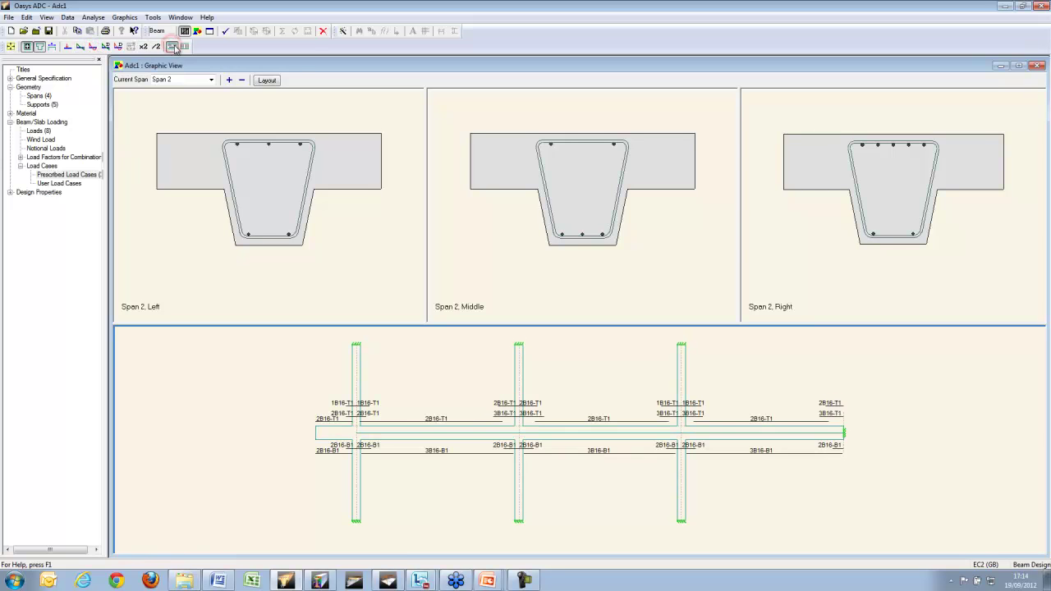
{"action": "left_click", "coordinate": [186, 46]}
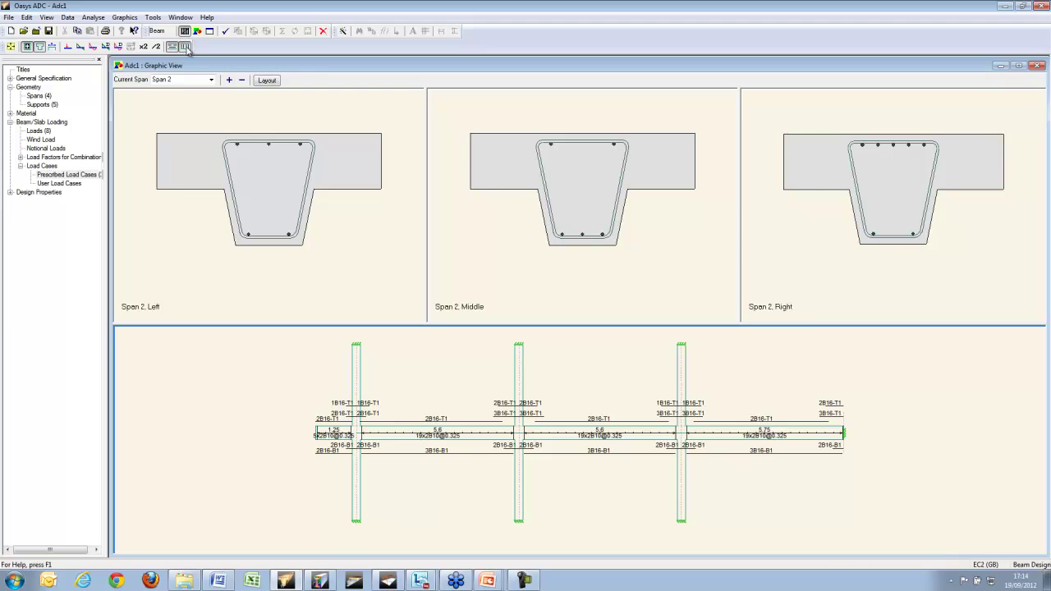
{"action": "left_click", "coordinate": [443, 433]}
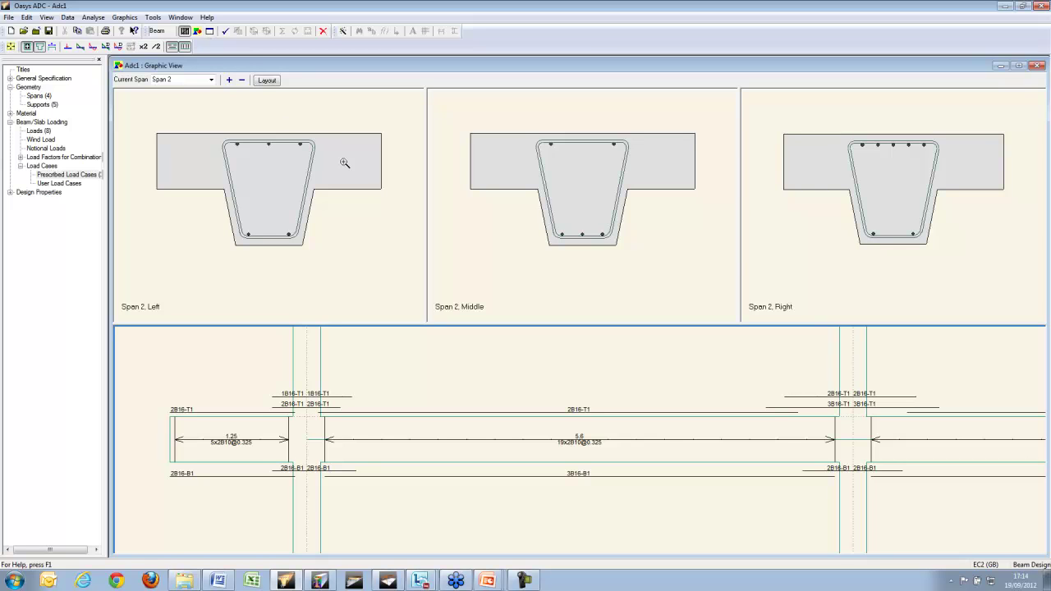
Generate the output report for all spans and load cases with the default settings, read through it, and close it.
{"action": "left_click", "coordinate": [212, 32]}
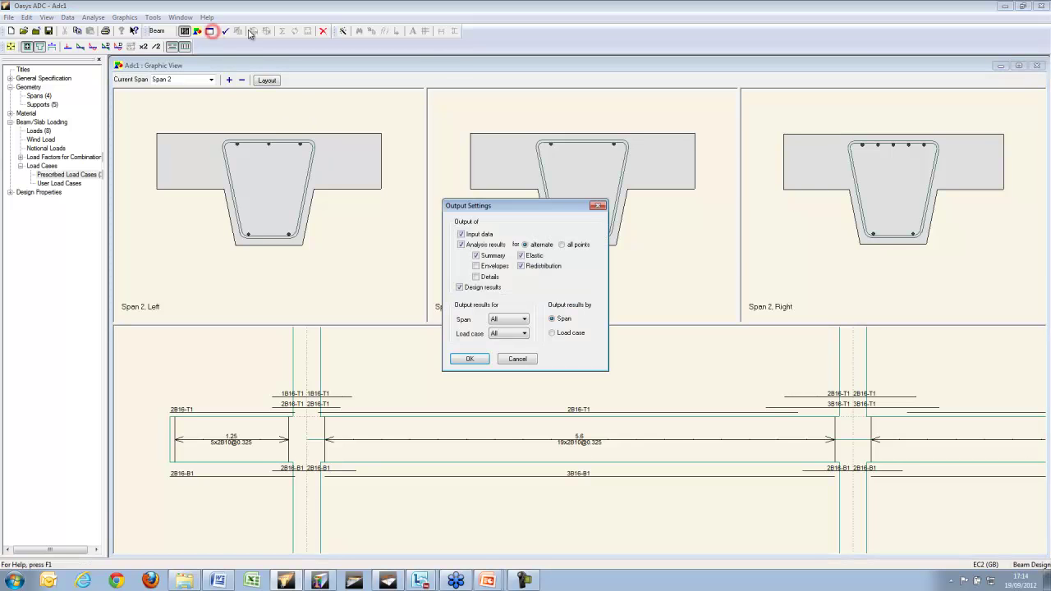
{"action": "left_click", "coordinate": [480, 361]}
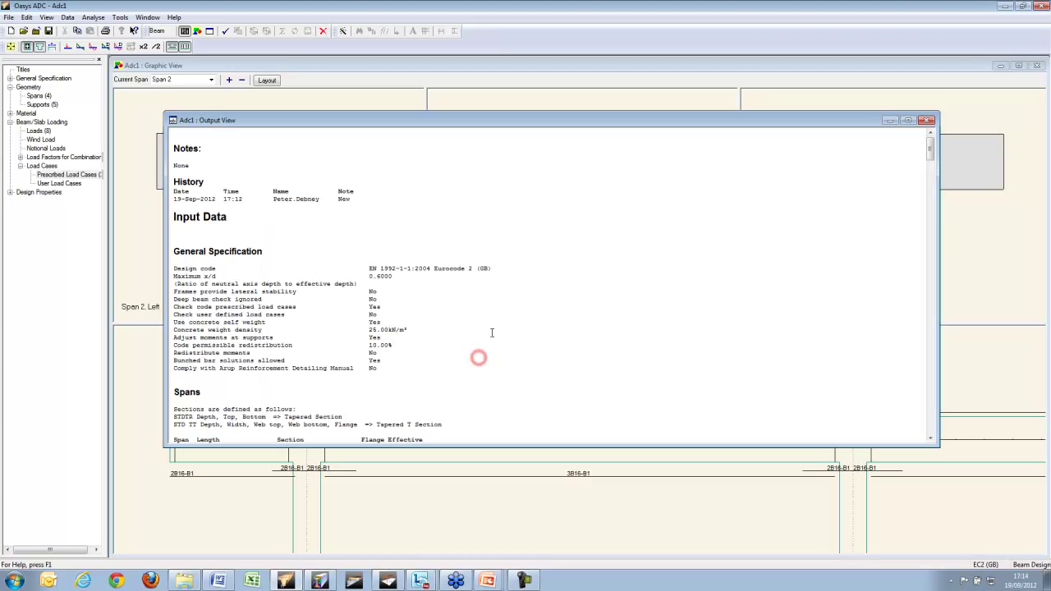
{"action": "scroll", "coordinate": [931, 148], "scroll_direction": "down", "scroll_amount": 20}
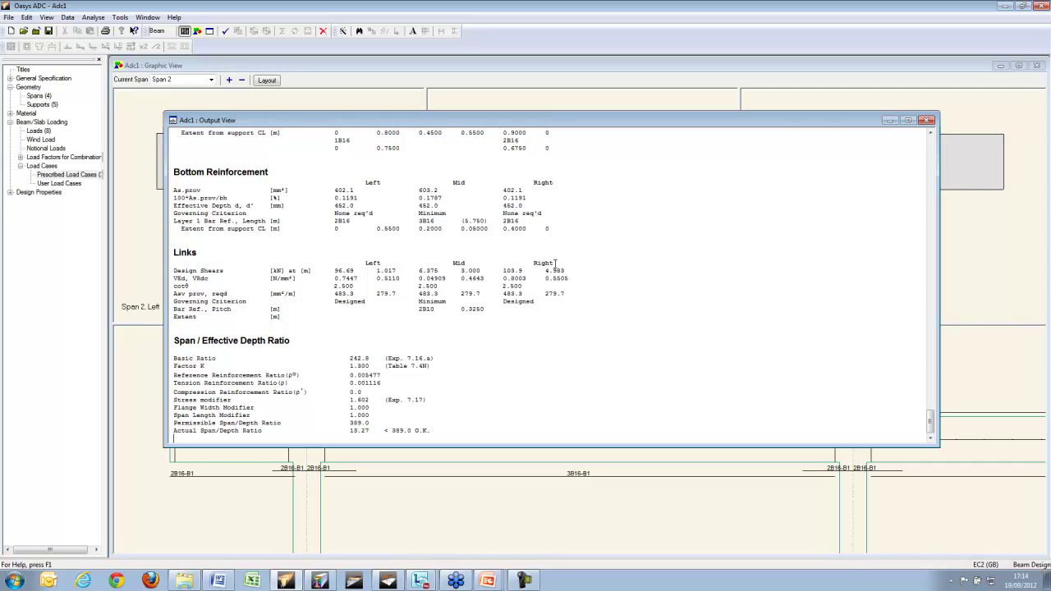
{"action": "left_click", "coordinate": [928, 121]}
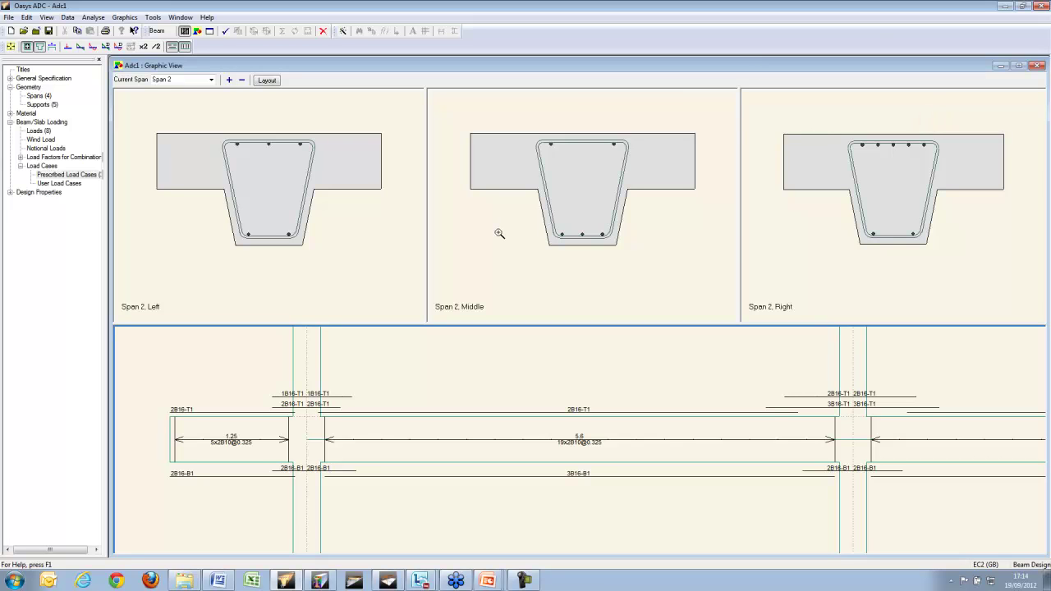
Minimise the graphic view and close the spans and titles windows.
{"action": "left_click", "coordinate": [1000, 66]}
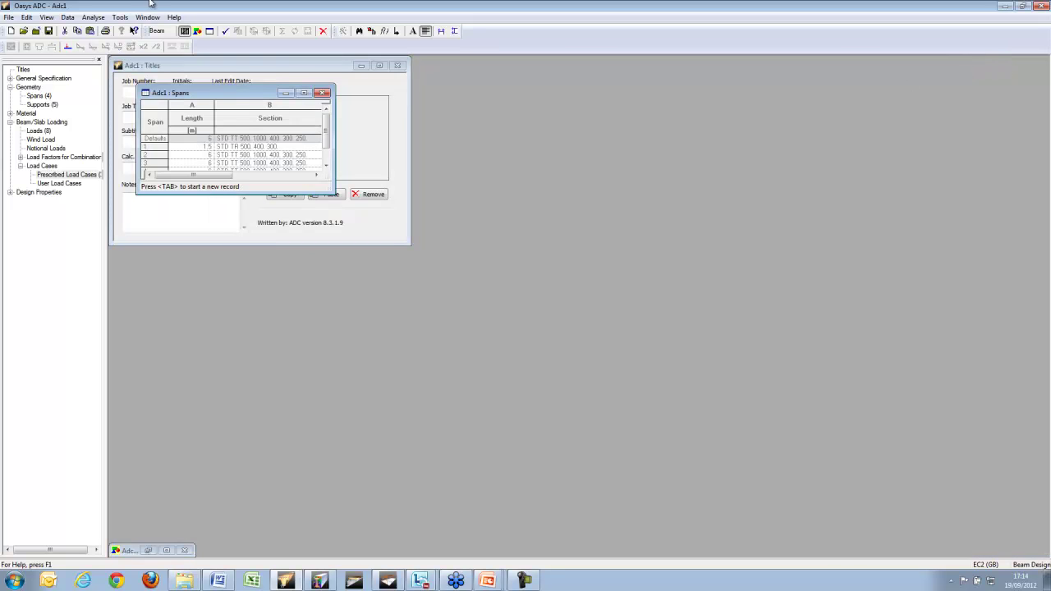
{"action": "left_click", "coordinate": [322, 92]}
{"action": "left_click", "coordinate": [397, 65]}
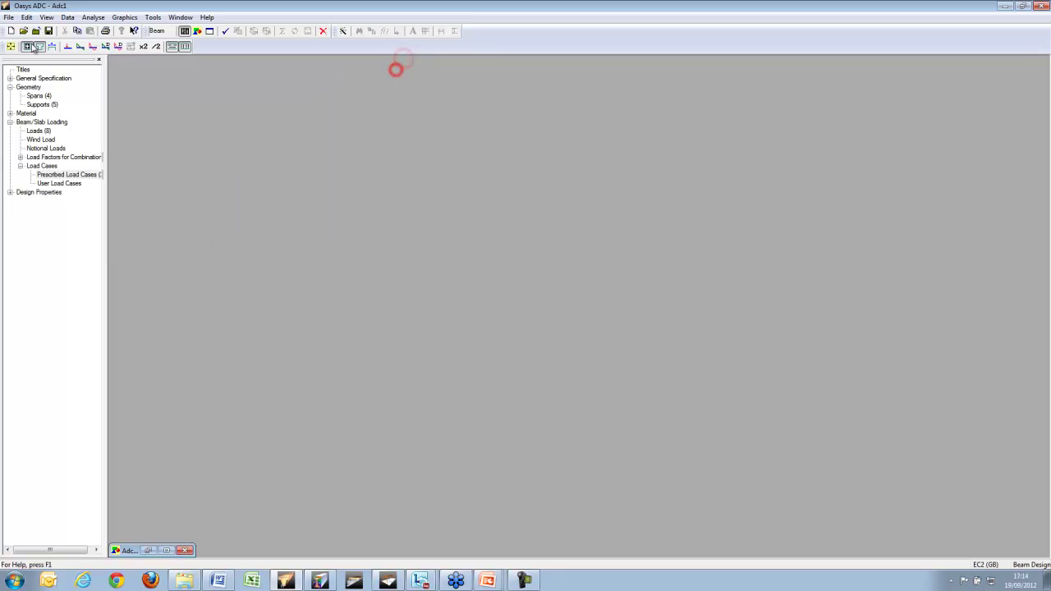
Start a new Column Design model to Eurocode 2 (GB), leaving the titles blank and keeping the default bi-axial general specification.
{"action": "left_click", "coordinate": [11, 31]}
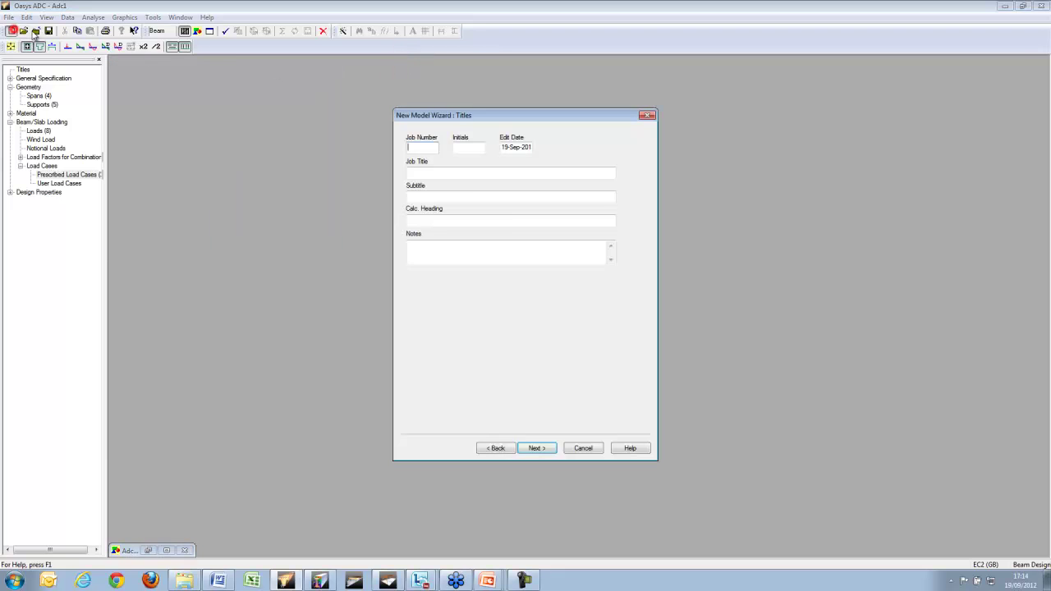
{"action": "left_click", "coordinate": [543, 448]}
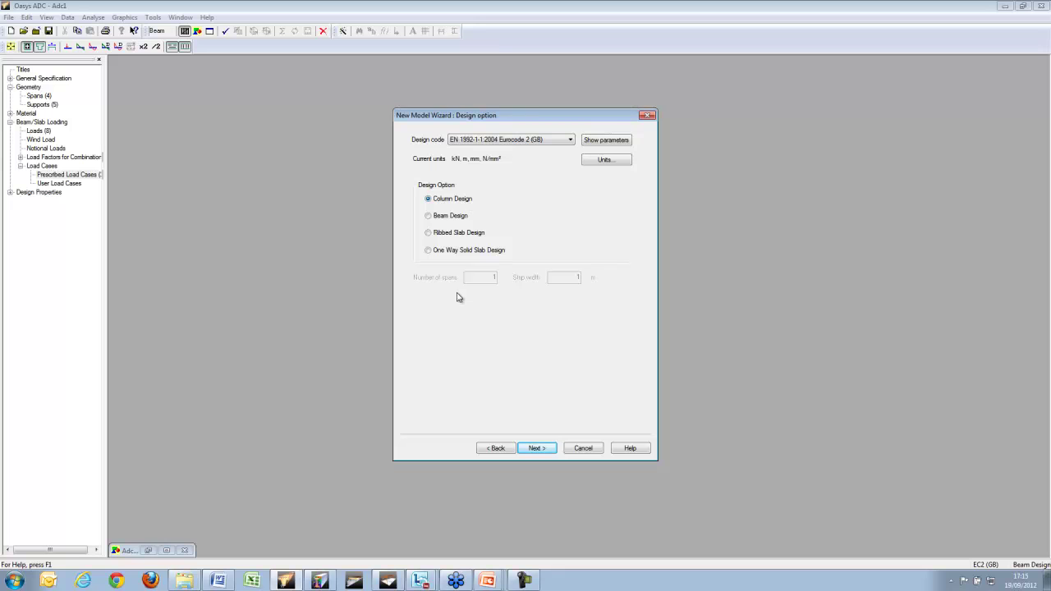
{"action": "left_click", "coordinate": [537, 447]}
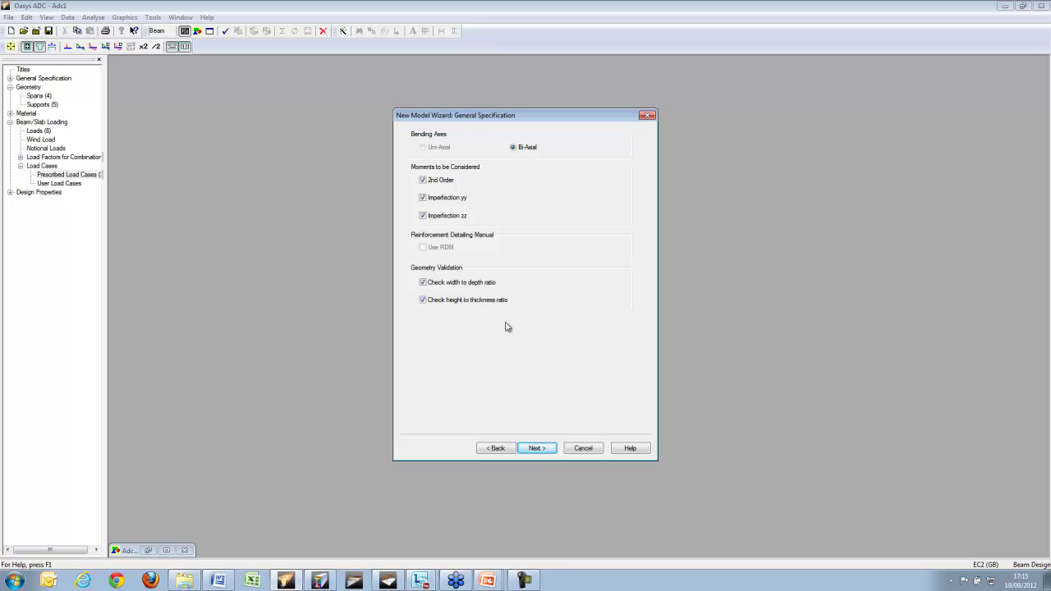
{"action": "left_click", "coordinate": [537, 449]}
Define a solid circular column section 450 mm in diameter, keeping C30/37 concrete and 500B reinforcement.
{"action": "left_click", "coordinate": [453, 155]}
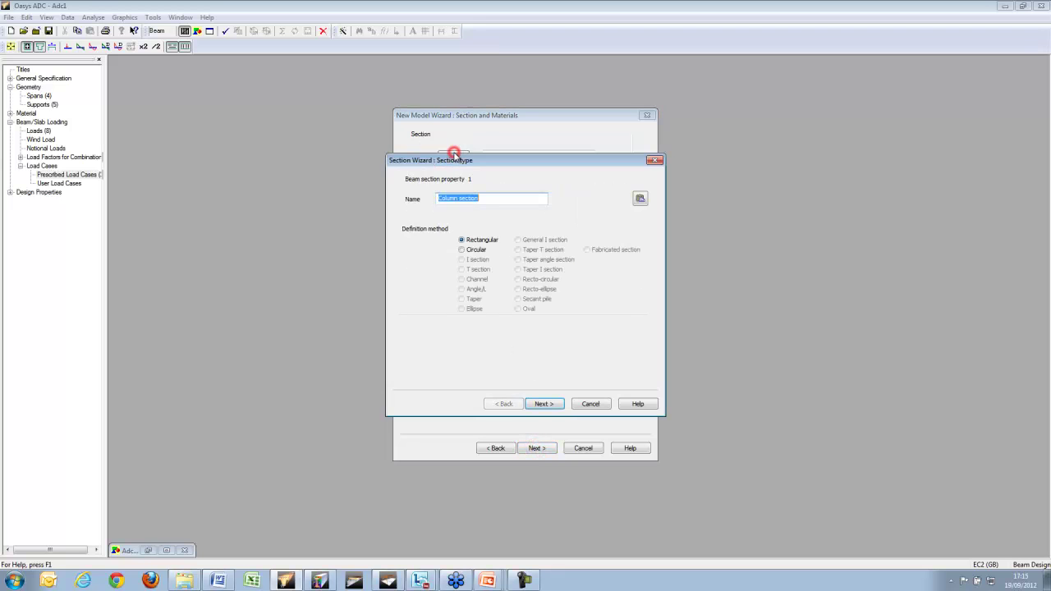
{"action": "left_click", "coordinate": [462, 251]}
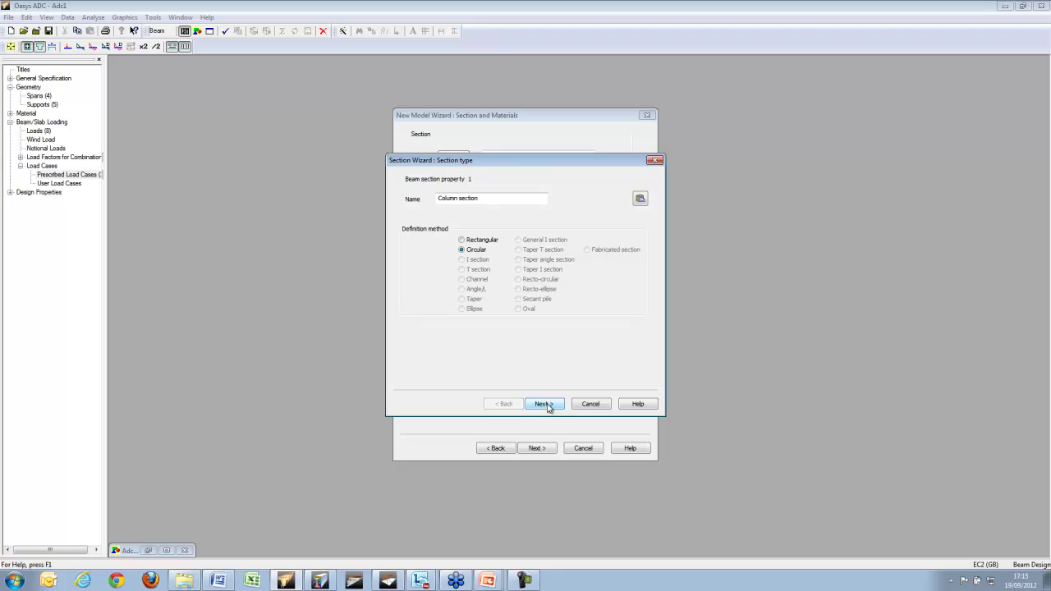
{"action": "left_click", "coordinate": [544, 404]}
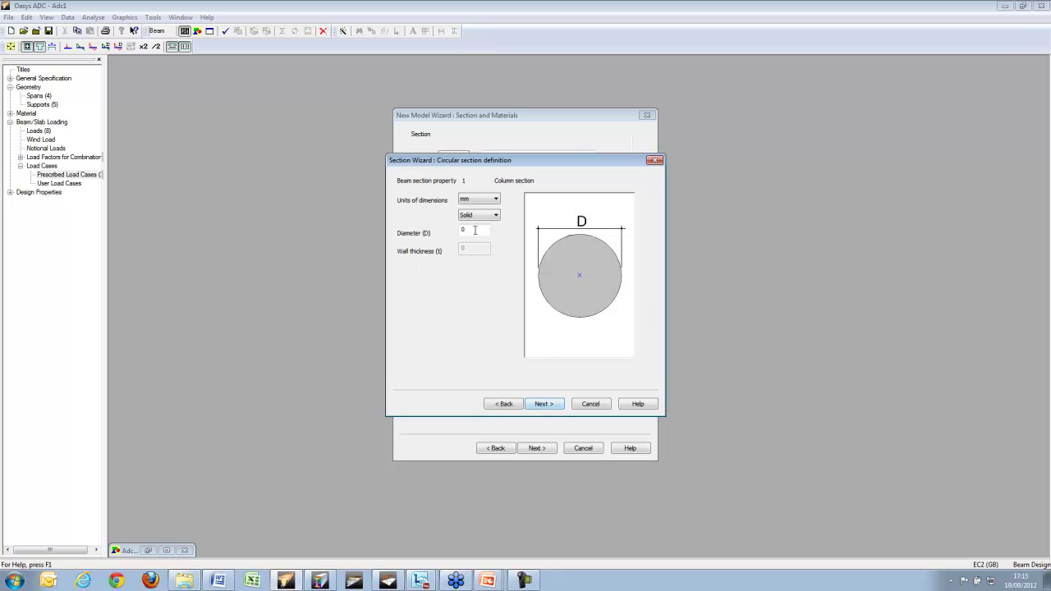
{"action": "type", "text": "4"}
{"action": "left_click", "coordinate": [544, 404]}
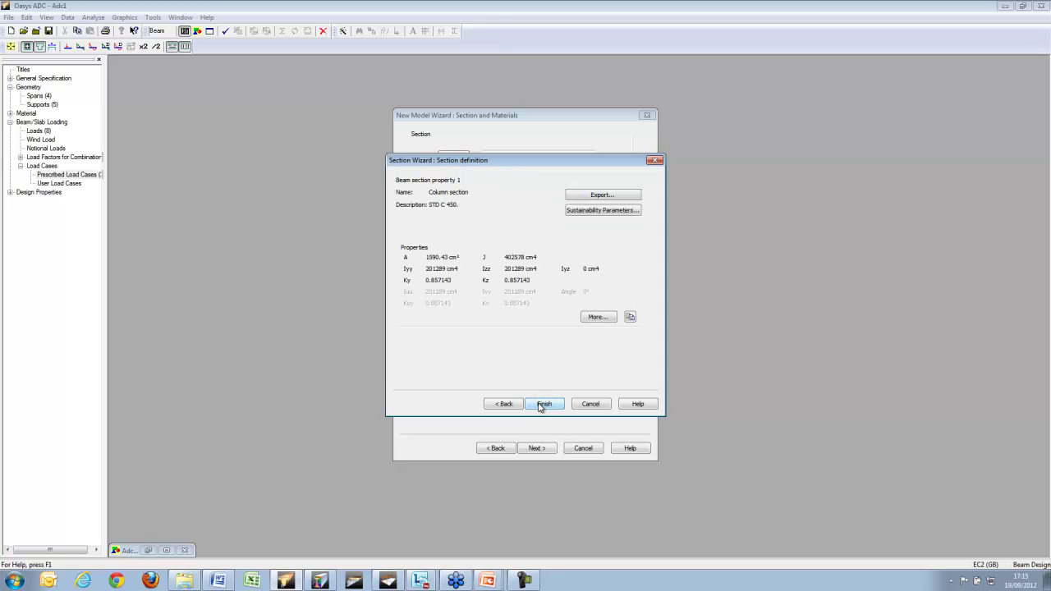
{"action": "left_click", "coordinate": [542, 404]}
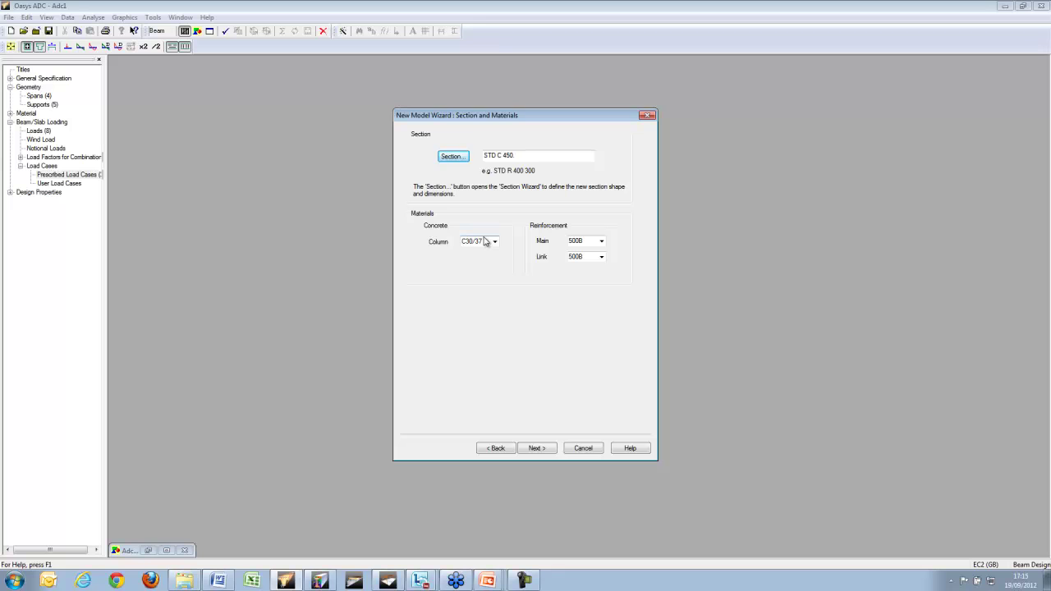
{"action": "left_click", "coordinate": [539, 445]}
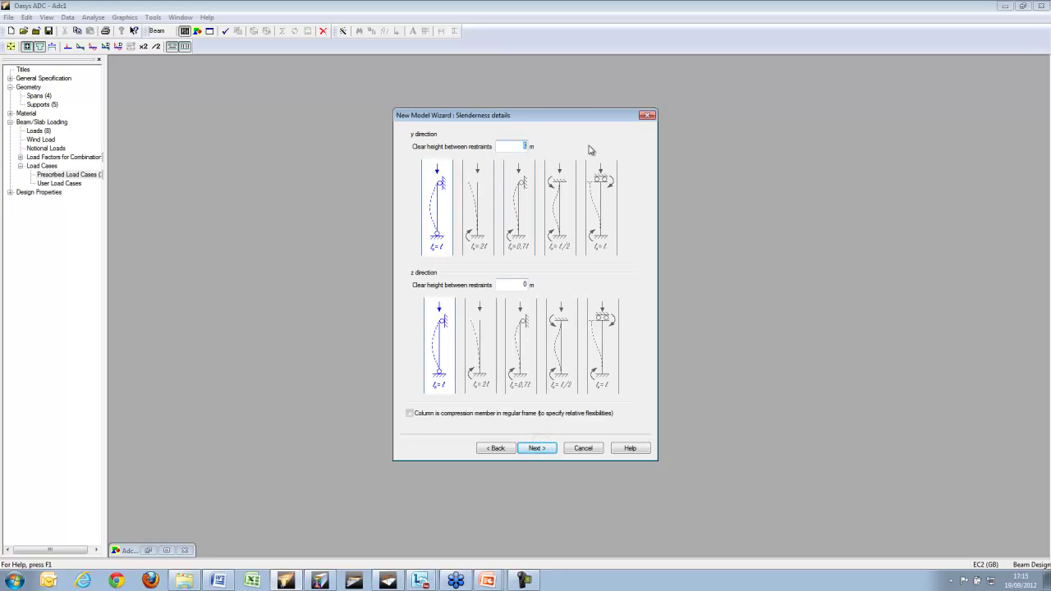
Set a 4 m clear height in both the y and z directions, each with the sway restraint fixed against rotation at both ends.
{"action": "left_click", "coordinate": [603, 202]}
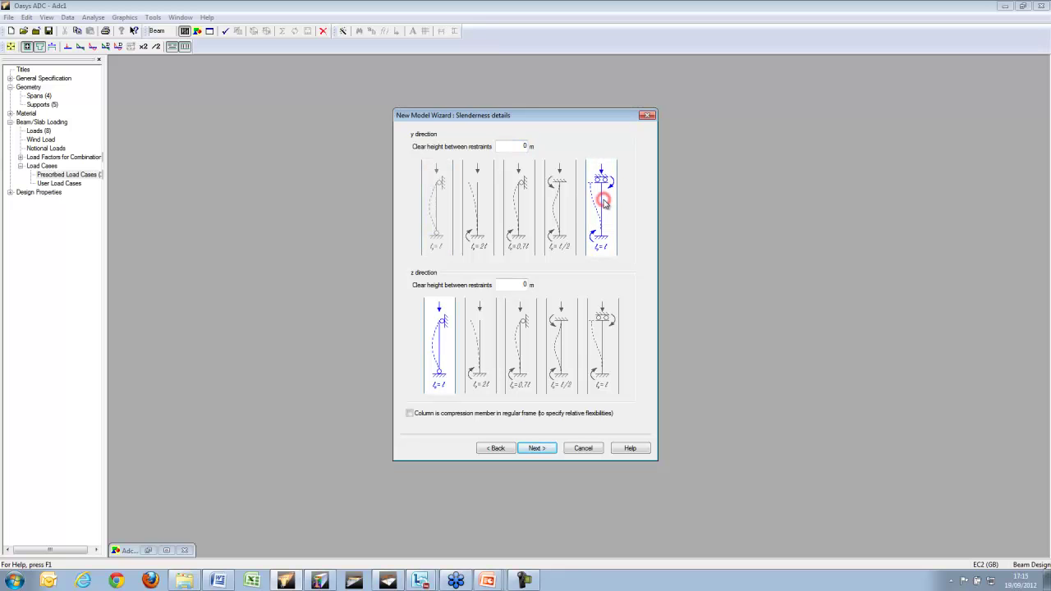
{"action": "left_click", "coordinate": [520, 145]}
{"action": "type", "text": "4"}
{"action": "left_click", "coordinate": [506, 286]}
{"action": "left_click", "coordinate": [603, 328]}
{"action": "double_click", "coordinate": [517, 283]}
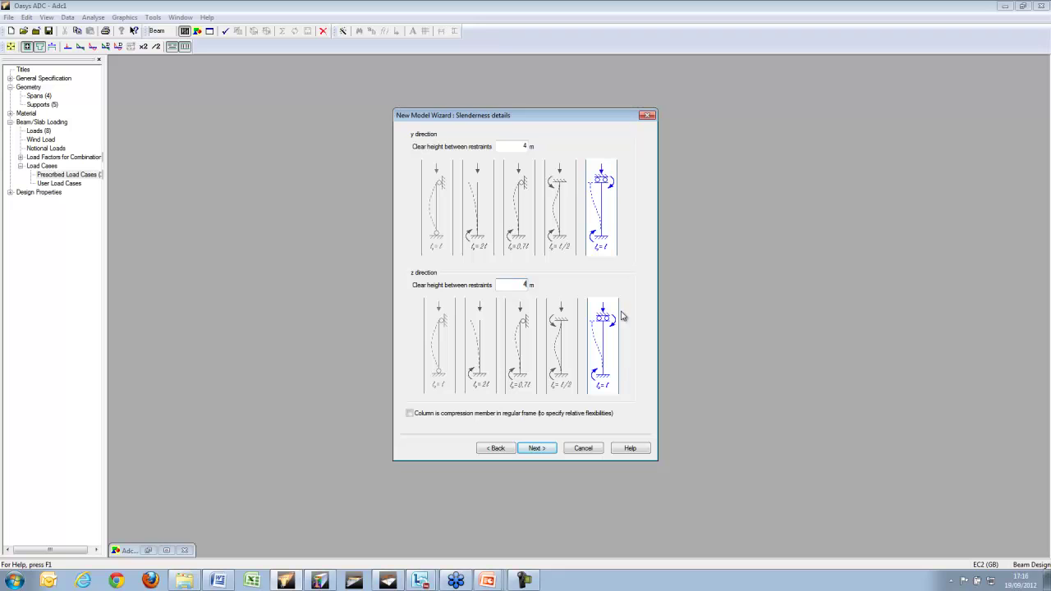
Try treating the column as a compression member in a regular frame and changing its z-direction bracing.
{"action": "left_click", "coordinate": [410, 413]}
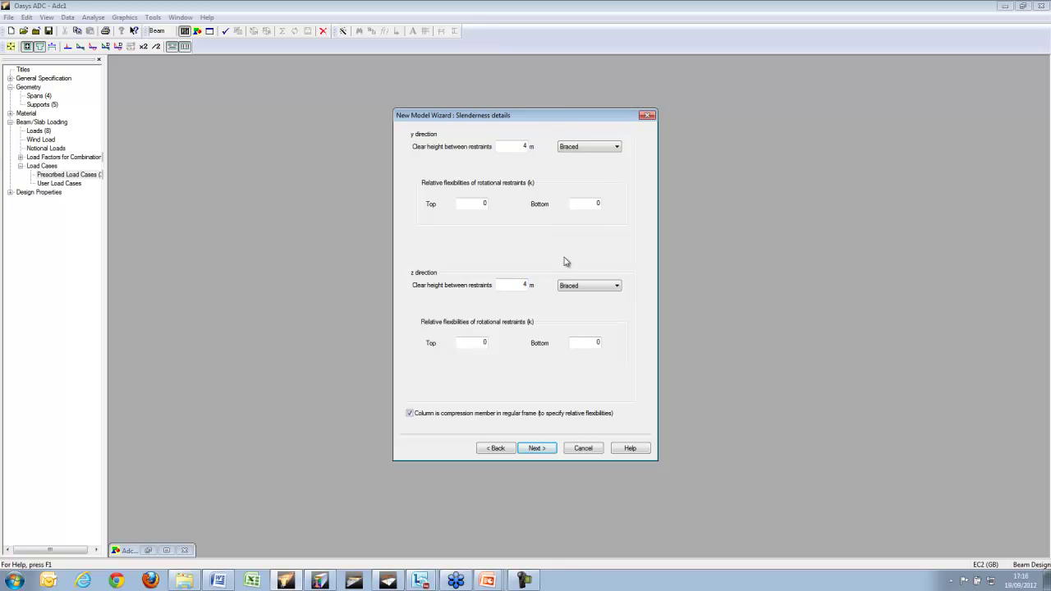
{"action": "left_click", "coordinate": [595, 283]}
{"action": "left_click", "coordinate": [585, 303]}
{"action": "left_click", "coordinate": [409, 412]}
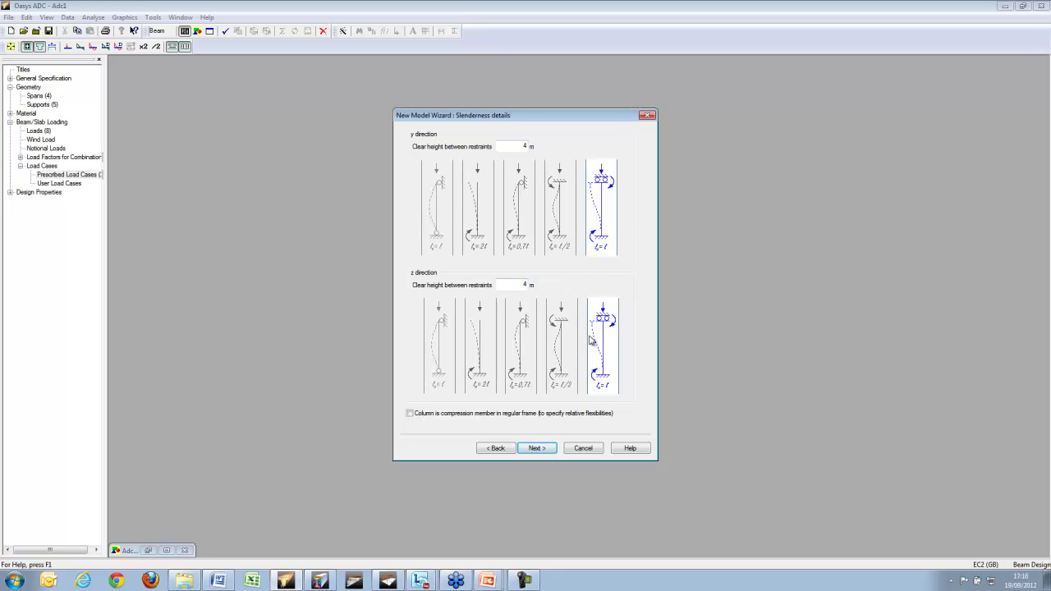
Set the column's ultimate axial force to 3000 kN, leaving the moments at zero and the creep ratios at their defaults.
{"action": "left_click", "coordinate": [541, 450]}
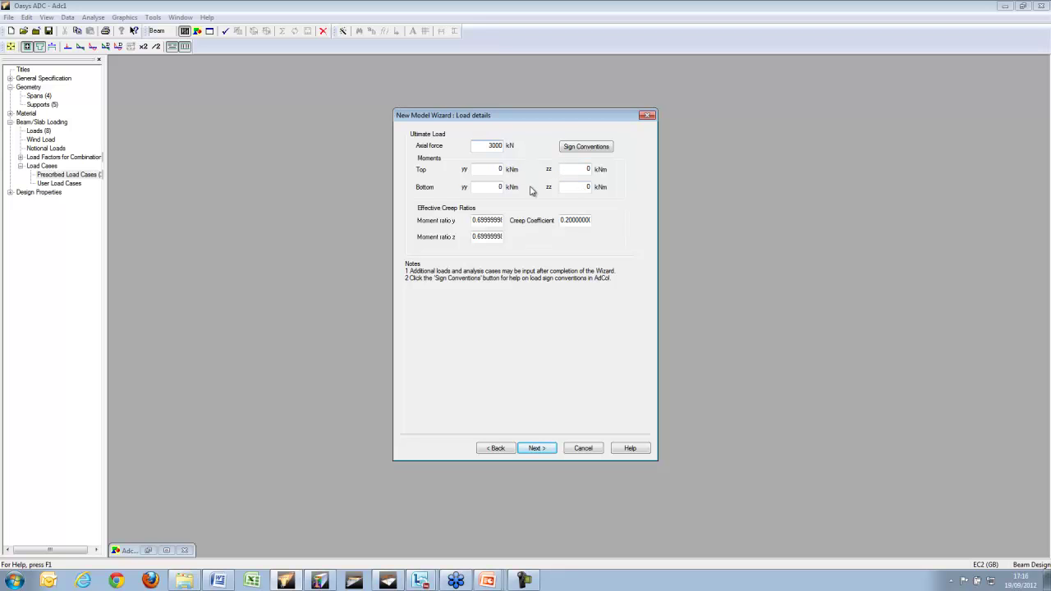
{"action": "left_click", "coordinate": [543, 448]}
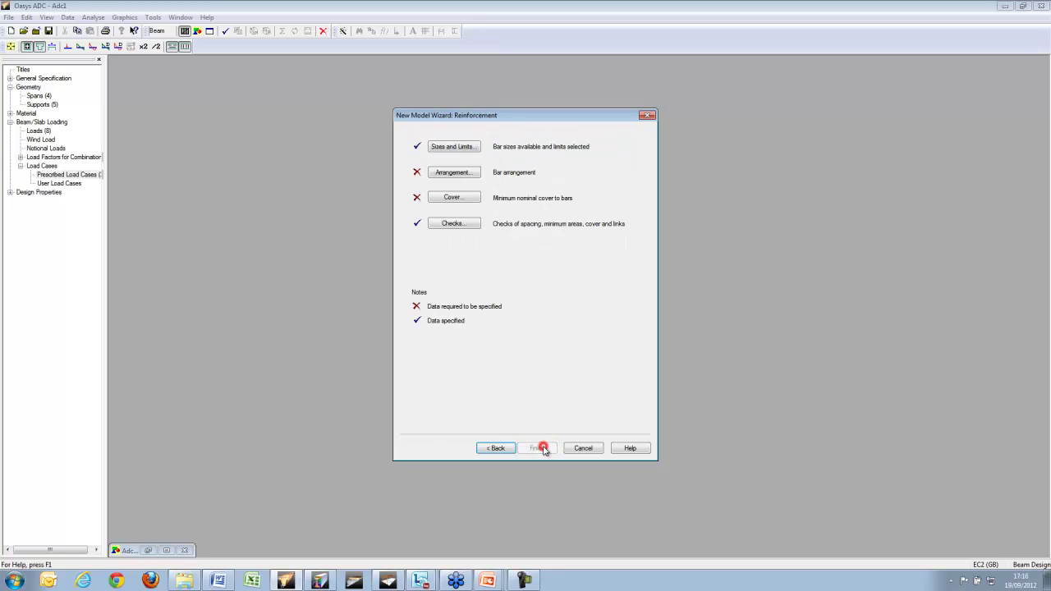
Accept the default available bar sizes and the default size limits for the column's main bars and links.
{"action": "left_click", "coordinate": [460, 147]}
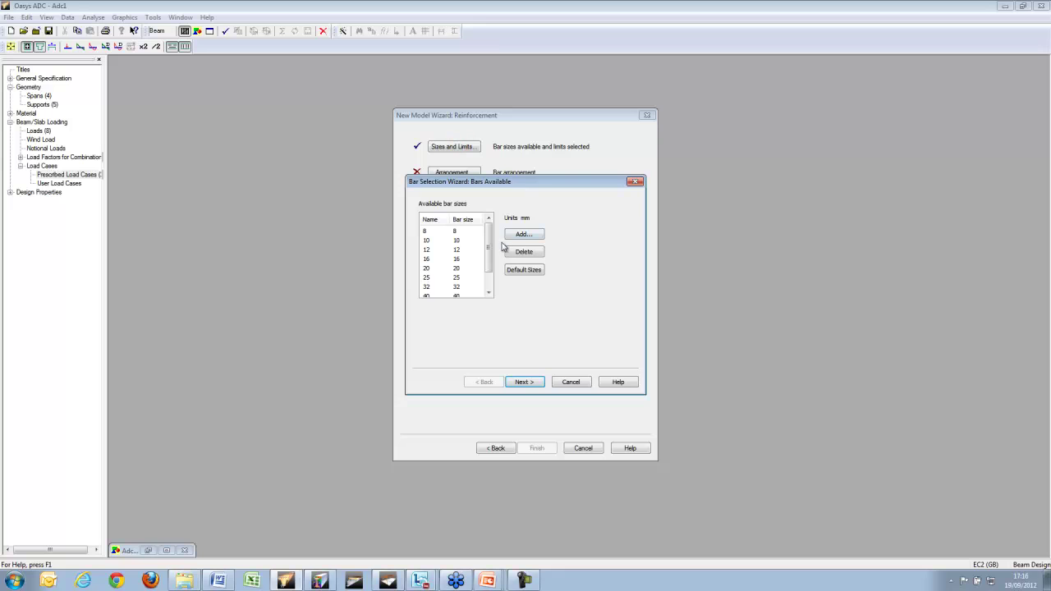
{"action": "left_click", "coordinate": [489, 238]}
{"action": "left_click", "coordinate": [526, 382]}
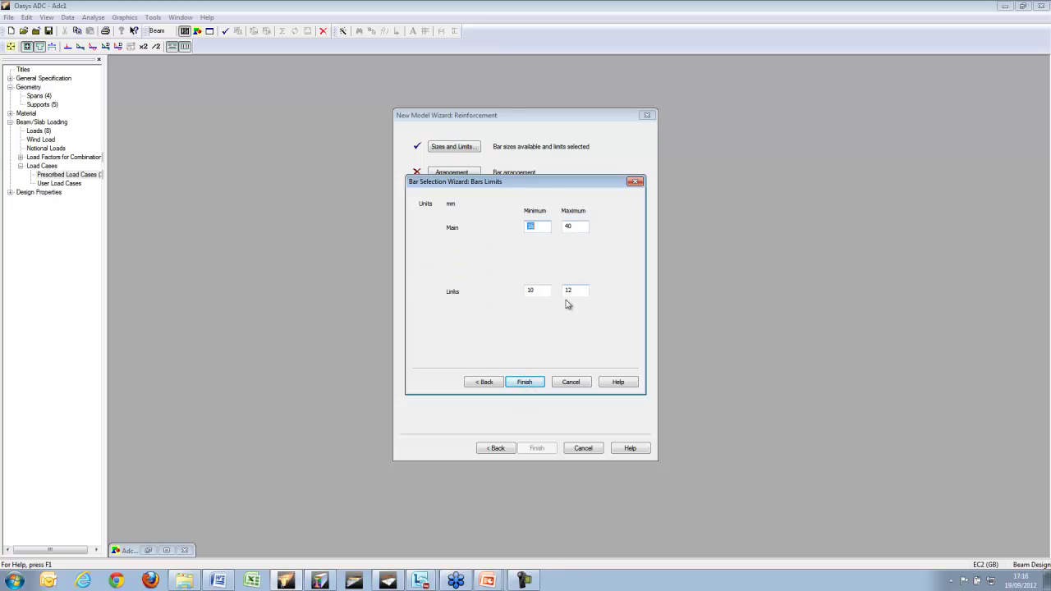
{"action": "left_click", "coordinate": [525, 382]}
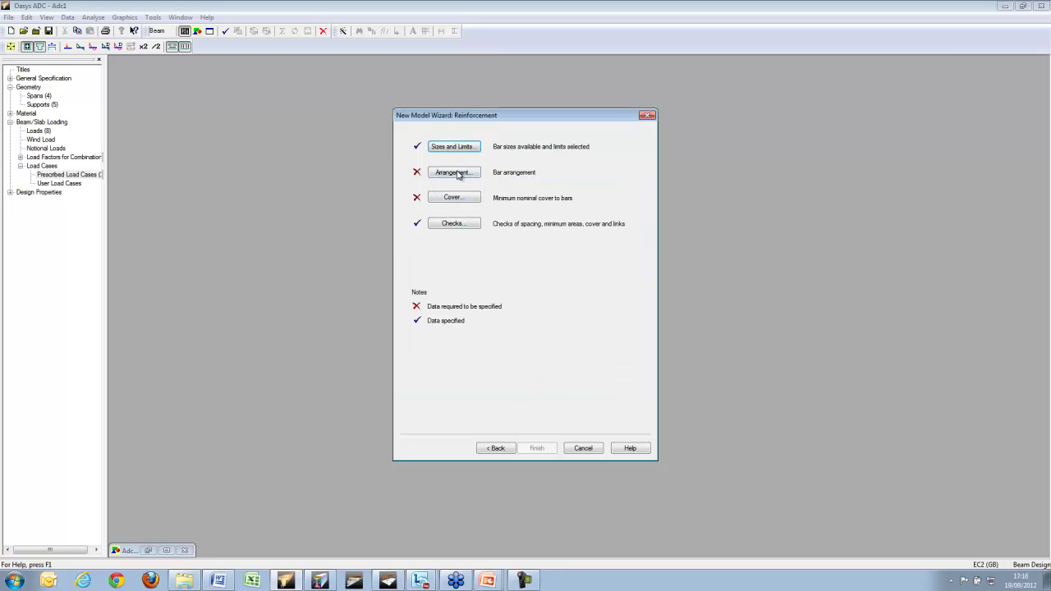
Review the bar counts per ring and accept a single-ring arrangement with cover/pitch spacing and the preselected counts.
{"action": "left_click", "coordinate": [457, 173]}
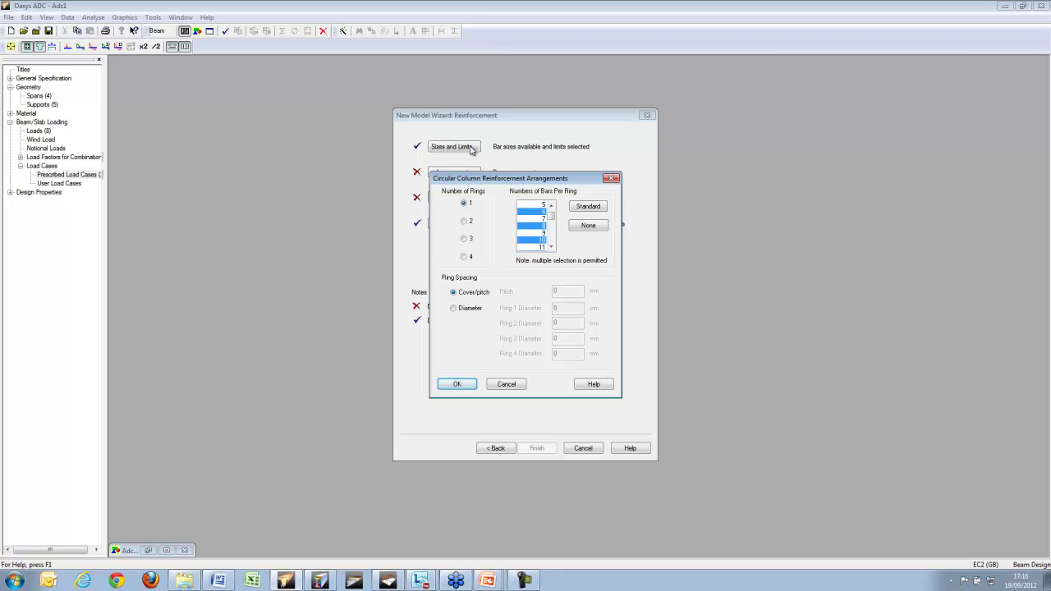
{"action": "left_click_drag", "start_coordinate": [550, 220], "coordinate": [552, 218]}
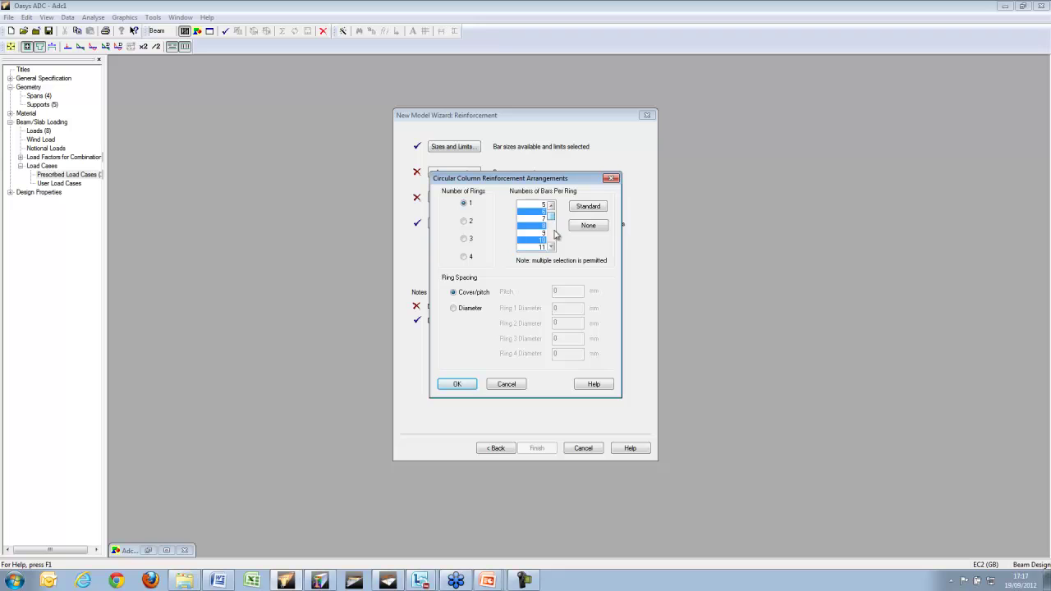
{"action": "left_click", "coordinate": [551, 247]}
{"action": "left_click", "coordinate": [551, 246]}
{"action": "left_click", "coordinate": [462, 384]}
Set the column's minimum nominal outer cover to 75 mm.
{"action": "left_click", "coordinate": [468, 199]}
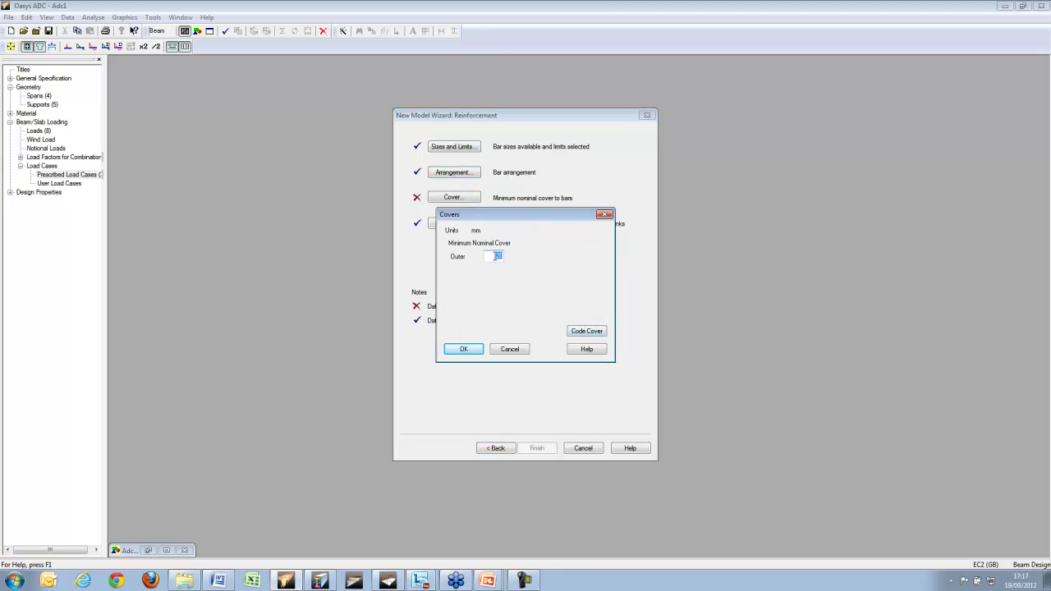
{"action": "type", "text": "75"}
{"action": "left_click", "coordinate": [464, 348]}
Accept the default EC2 (GB) checks for reinforcement areas, spacing, links and cover, and finish creating the column model.
{"action": "left_click", "coordinate": [466, 224]}
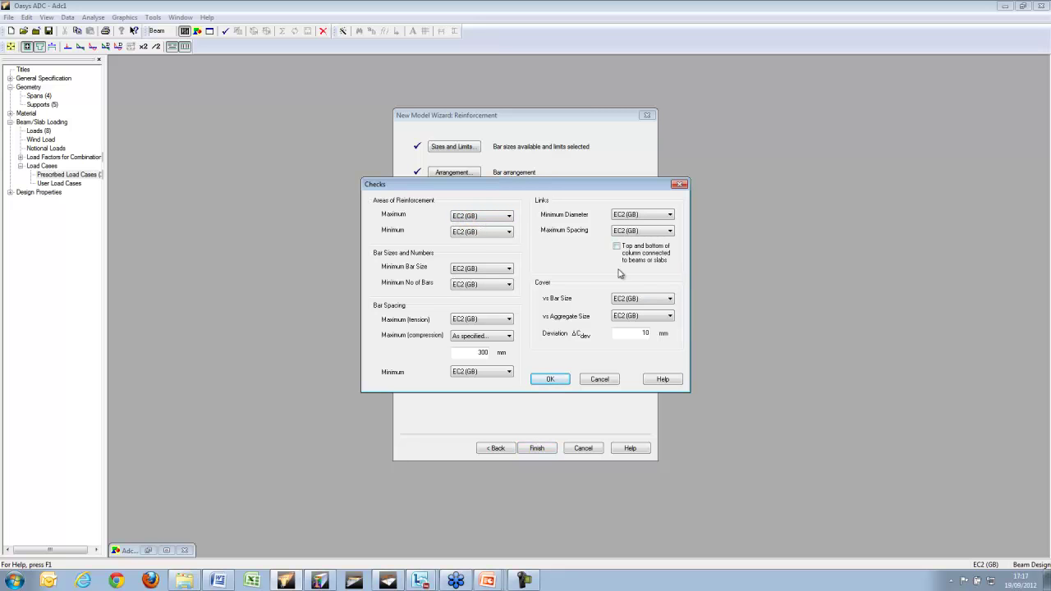
{"action": "left_click", "coordinate": [556, 380]}
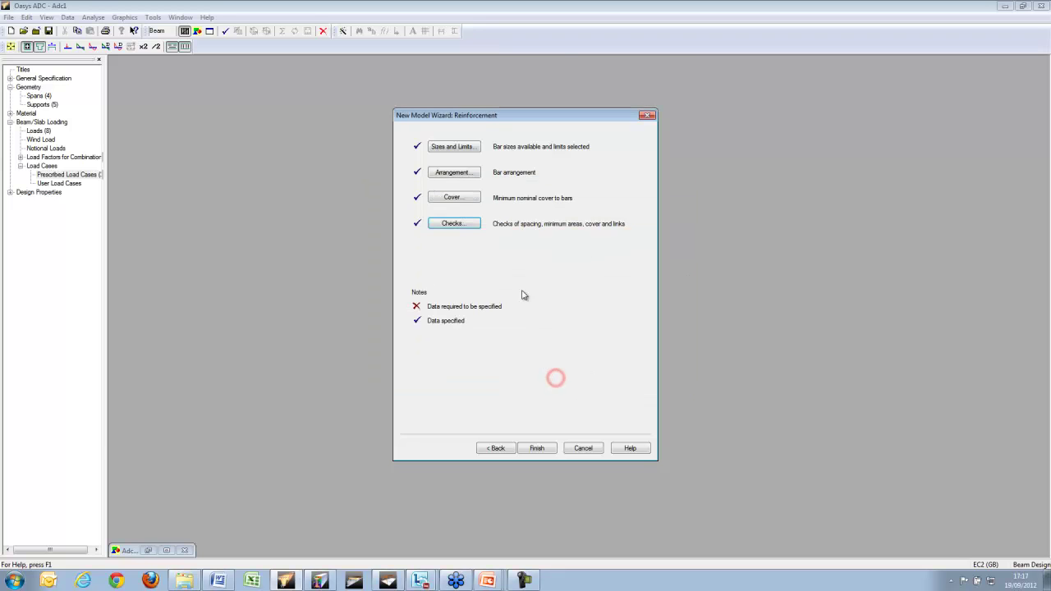
{"action": "left_click", "coordinate": [544, 448]}
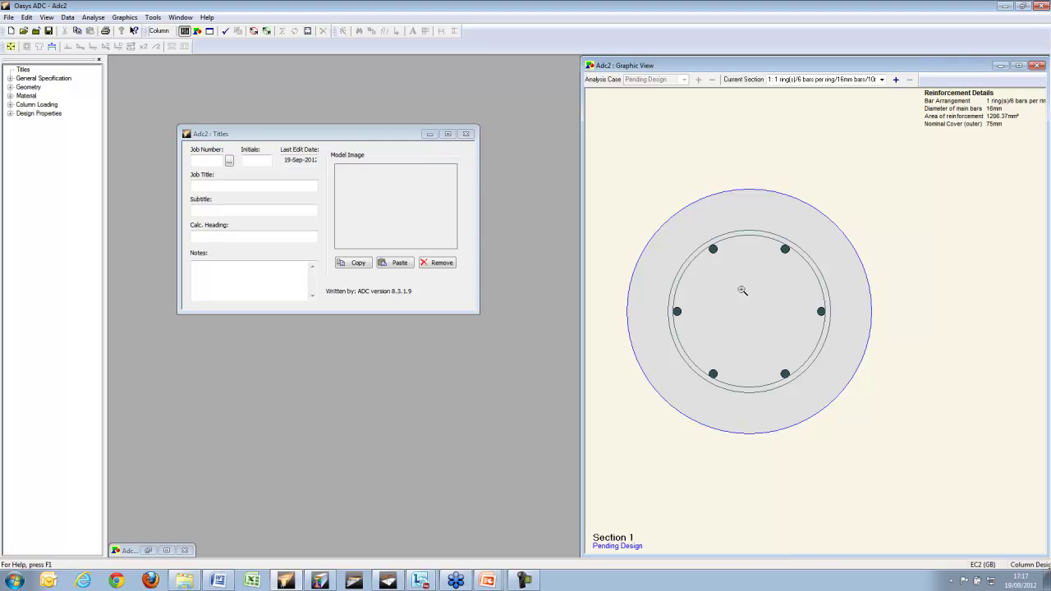
Put the titles window away, review the available section arrangements, and run the column design, dismissing its report.
{"action": "left_click", "coordinate": [429, 134]}
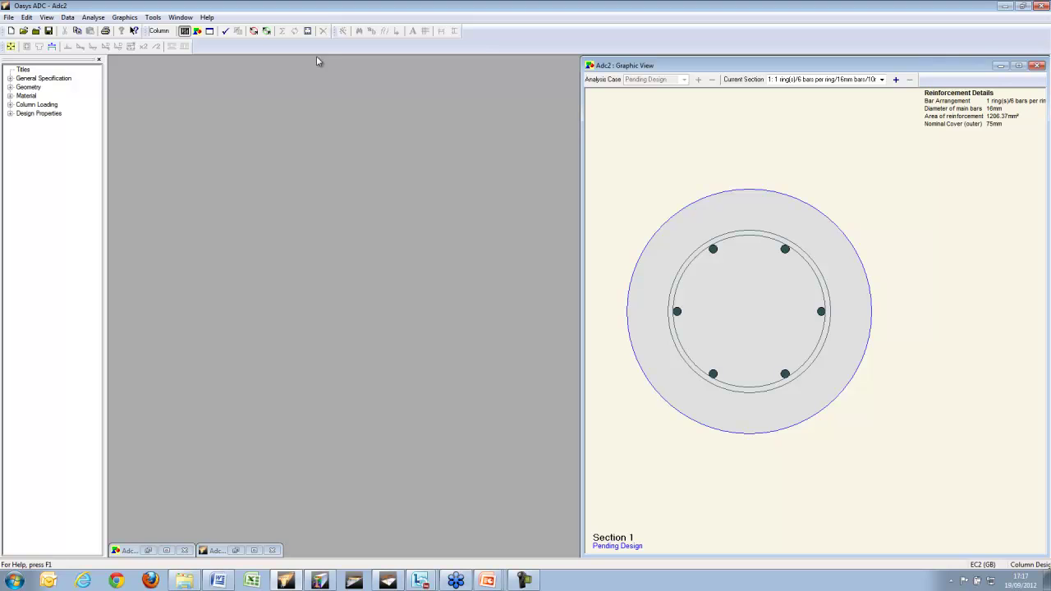
{"action": "left_click", "coordinate": [883, 80]}
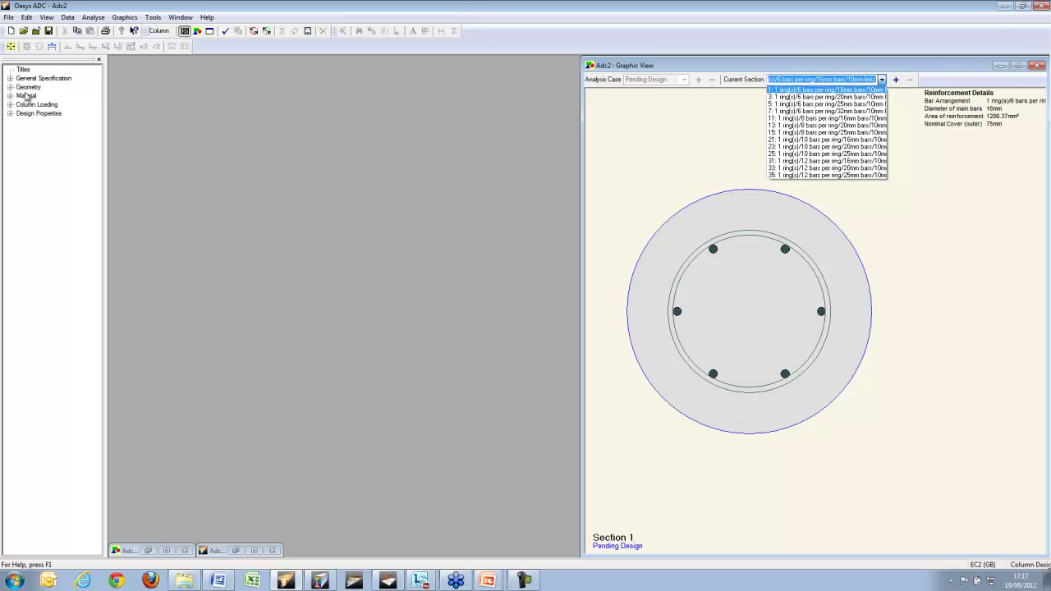
{"action": "left_click", "coordinate": [308, 32]}
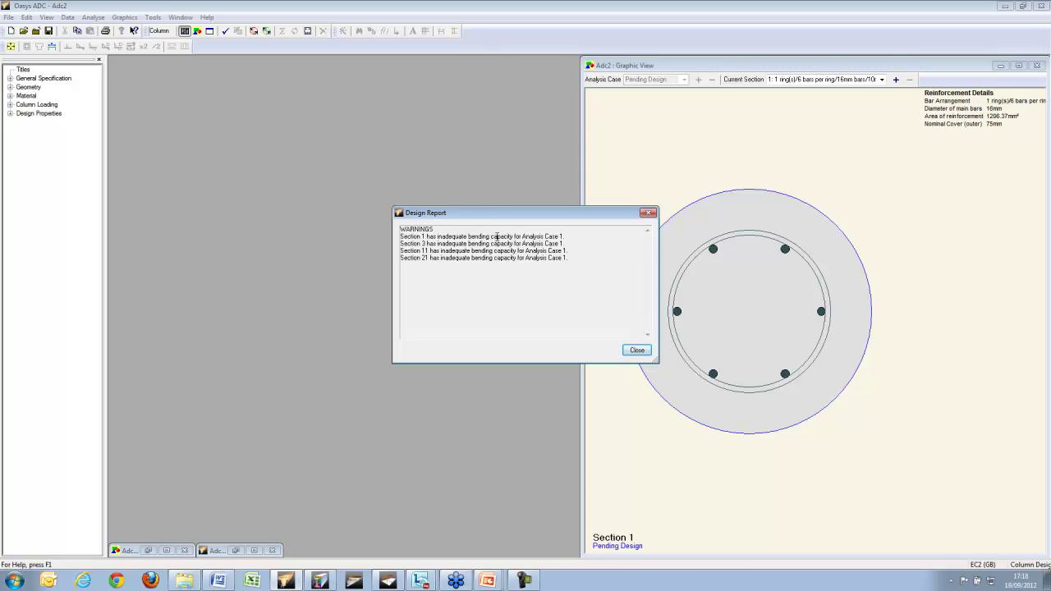
{"action": "left_click", "coordinate": [637, 351]}
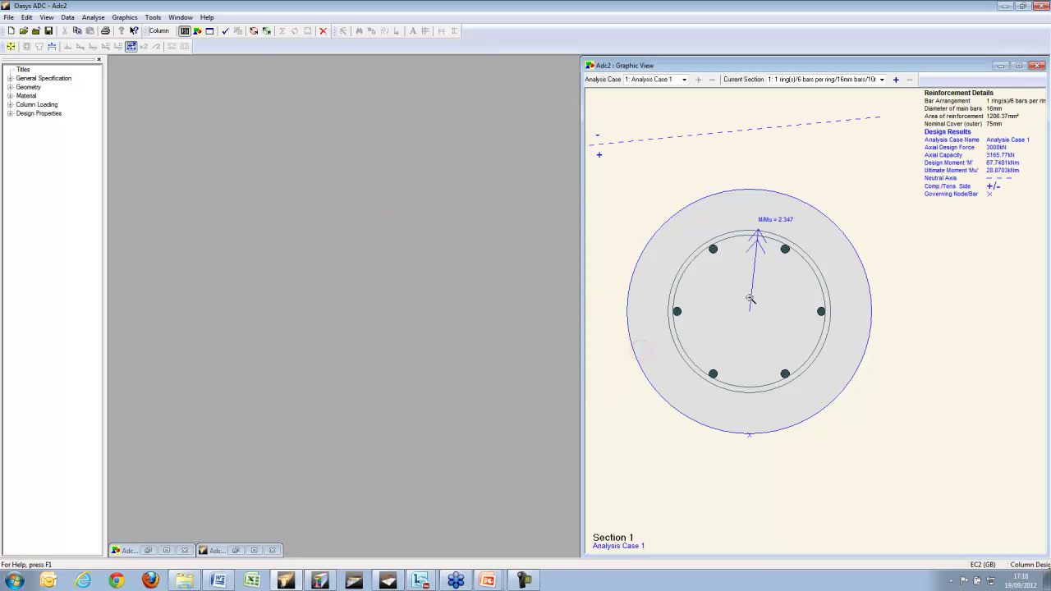
Output the column's input data and results for all analysis cases sorted by section, and widen the report around the column summary results.
{"action": "left_click", "coordinate": [209, 31]}
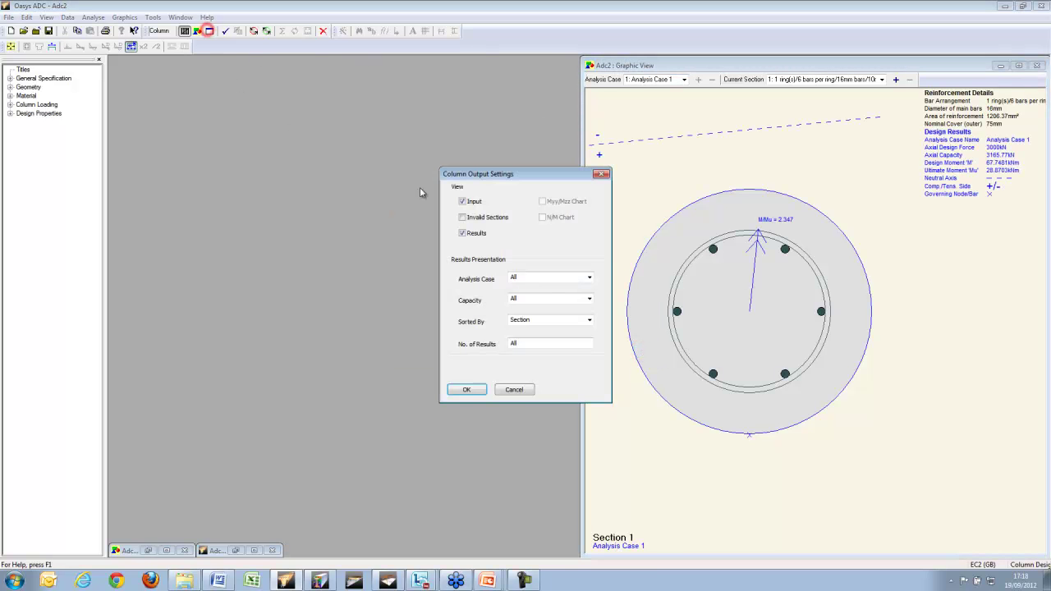
{"action": "left_click", "coordinate": [466, 390]}
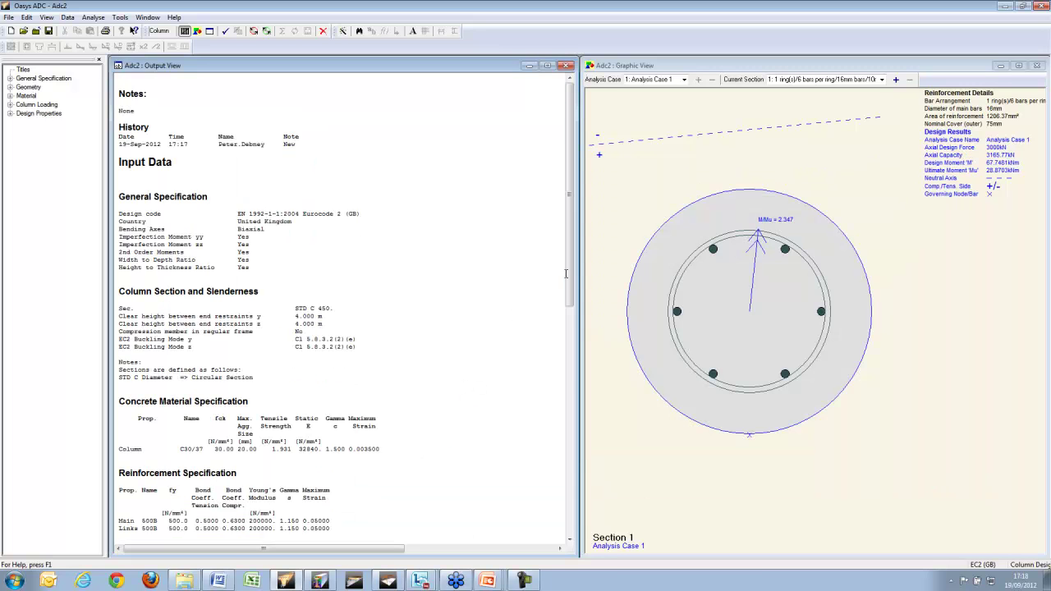
{"action": "left_click_drag", "start_coordinate": [569, 274], "coordinate": [574, 503]}
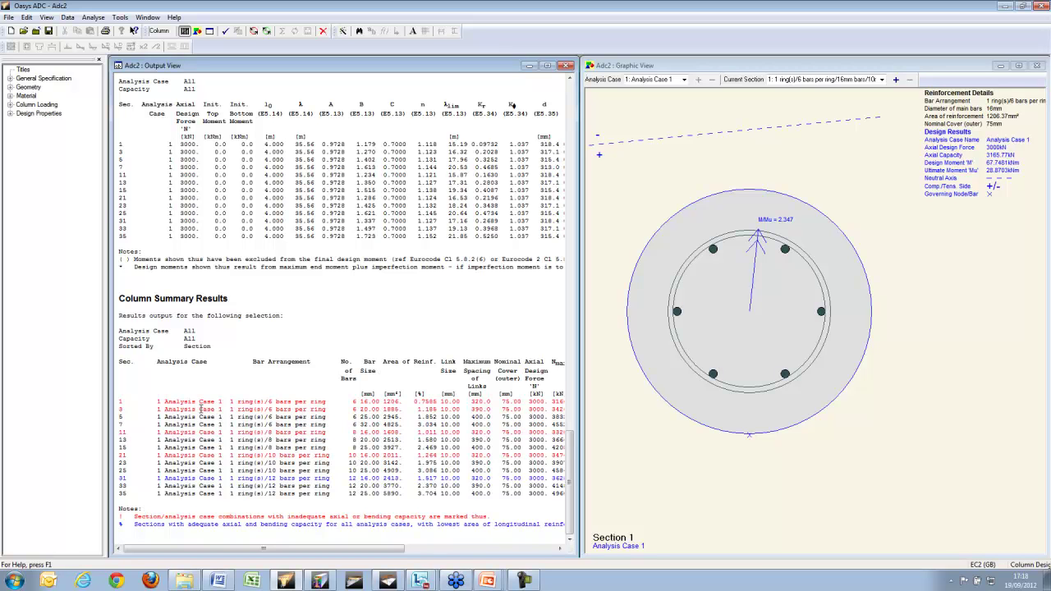
{"action": "left_click_drag", "start_coordinate": [580, 354], "coordinate": [746, 361]}
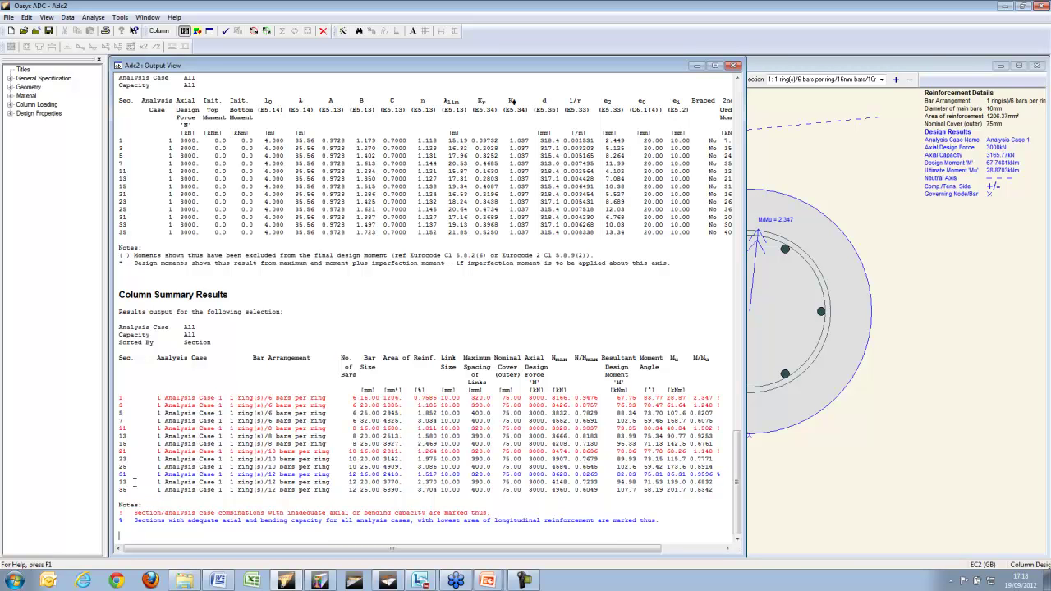
Display the 12-bar, 16 mm arrangement in the graphic view and compare it with the 12-bar arrangements using larger bars.
{"action": "left_click", "coordinate": [879, 80]}
{"action": "left_click", "coordinate": [795, 160]}
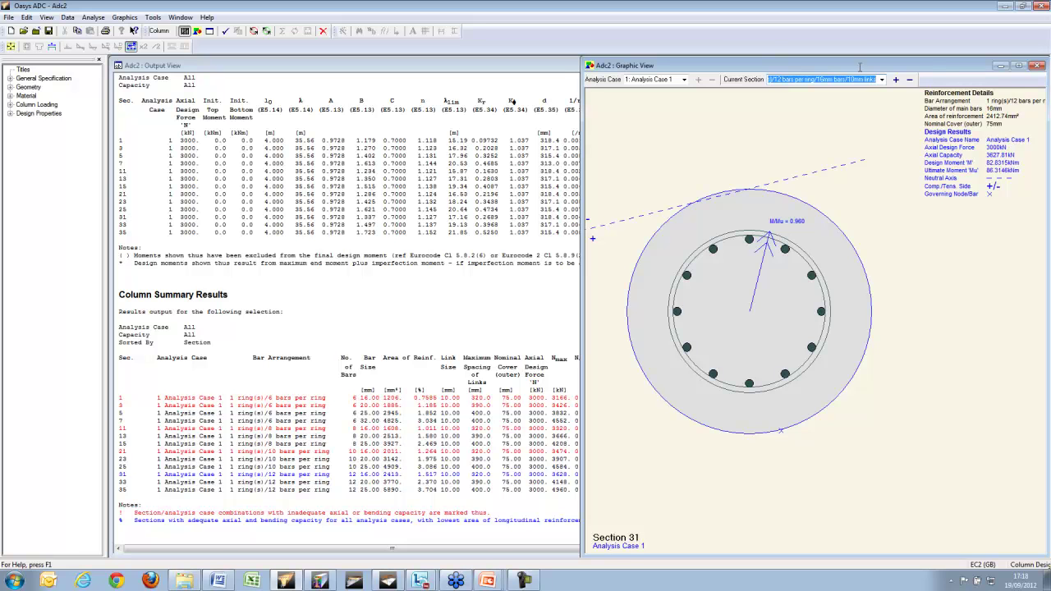
{"action": "left_click", "coordinate": [895, 79]}
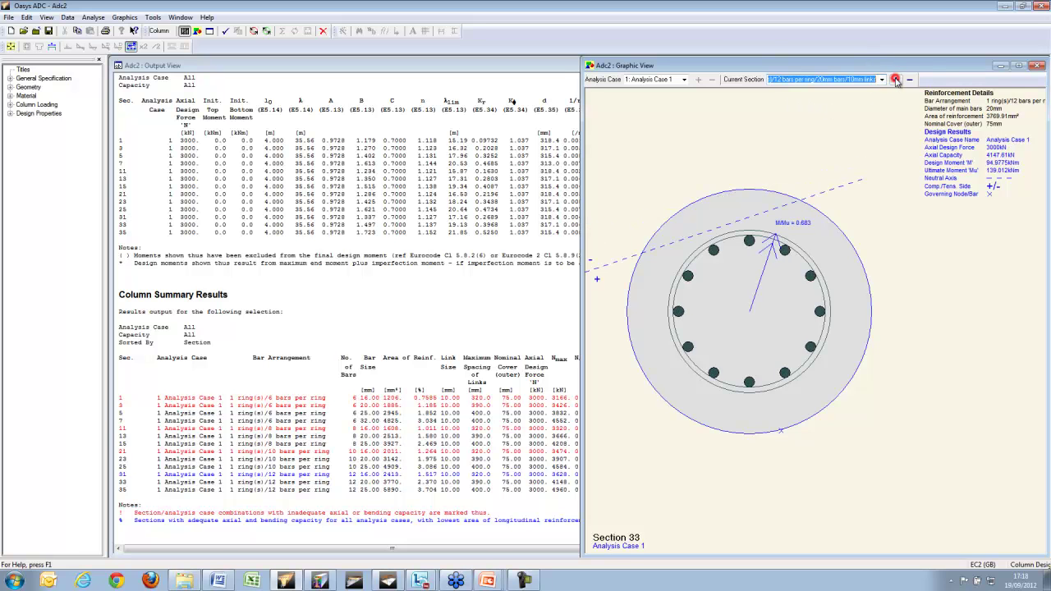
{"action": "left_click", "coordinate": [896, 80]}
{"action": "left_click", "coordinate": [909, 80]}
{"action": "left_click", "coordinate": [909, 79]}
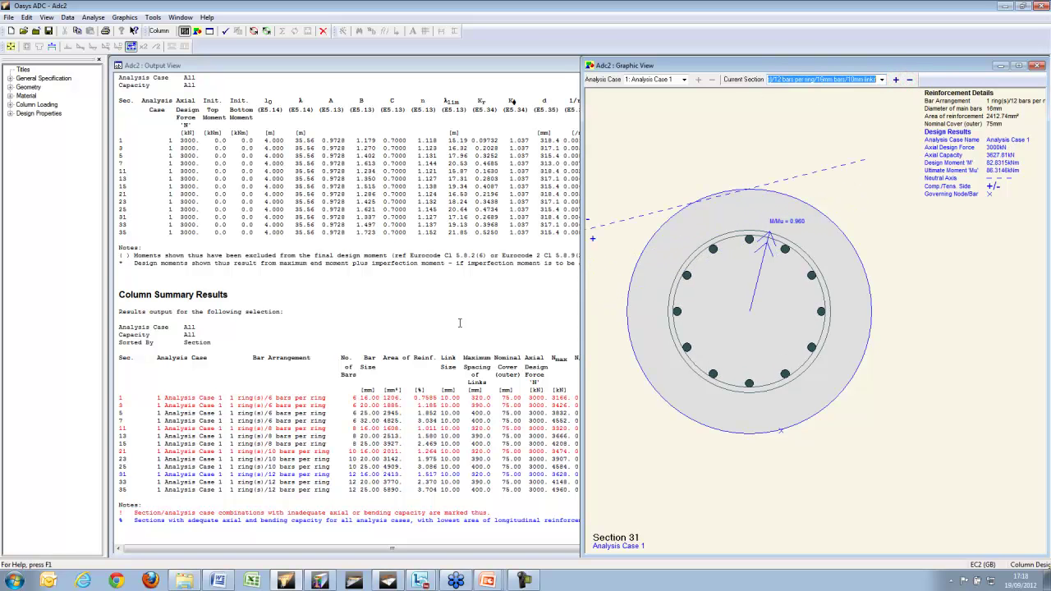
Generate the N/M chart and the Myy/Mzz chart for section 31 using the default settings.
{"action": "left_click", "coordinate": [255, 31]}
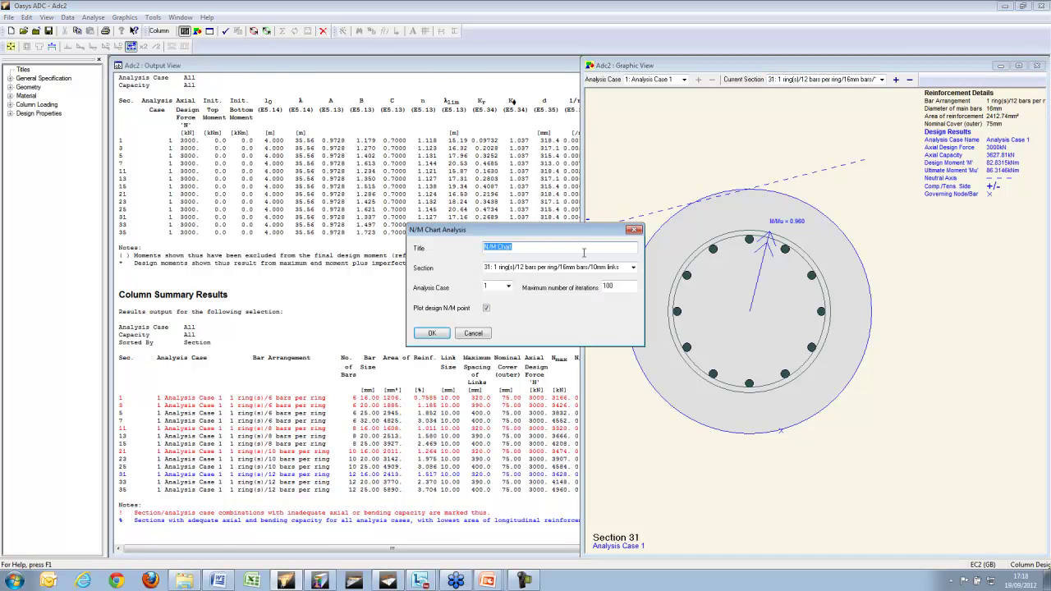
{"action": "left_click", "coordinate": [437, 333]}
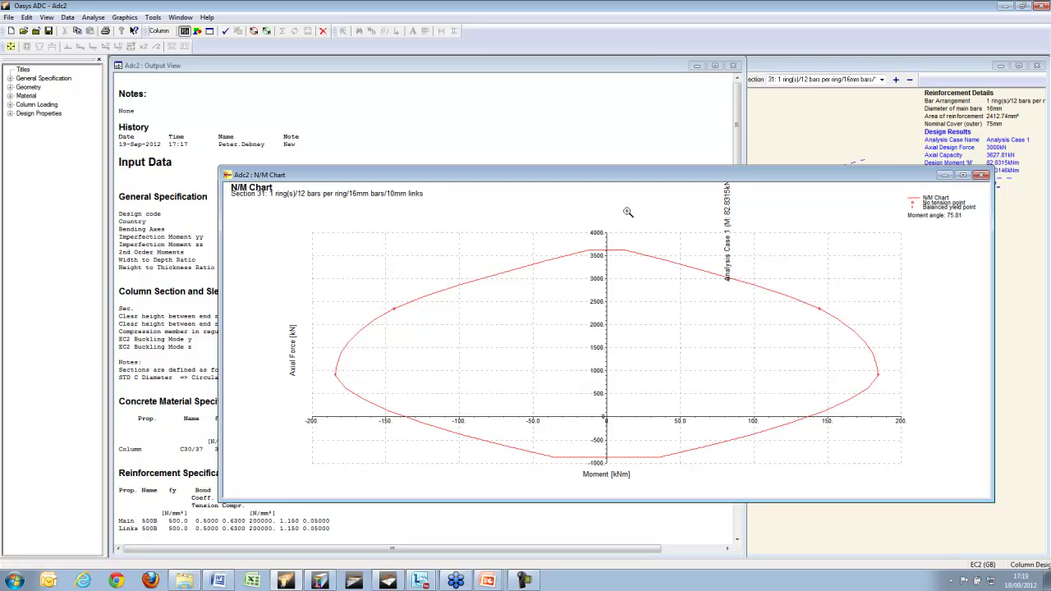
{"action": "left_click", "coordinate": [266, 30]}
{"action": "left_click", "coordinate": [423, 354]}
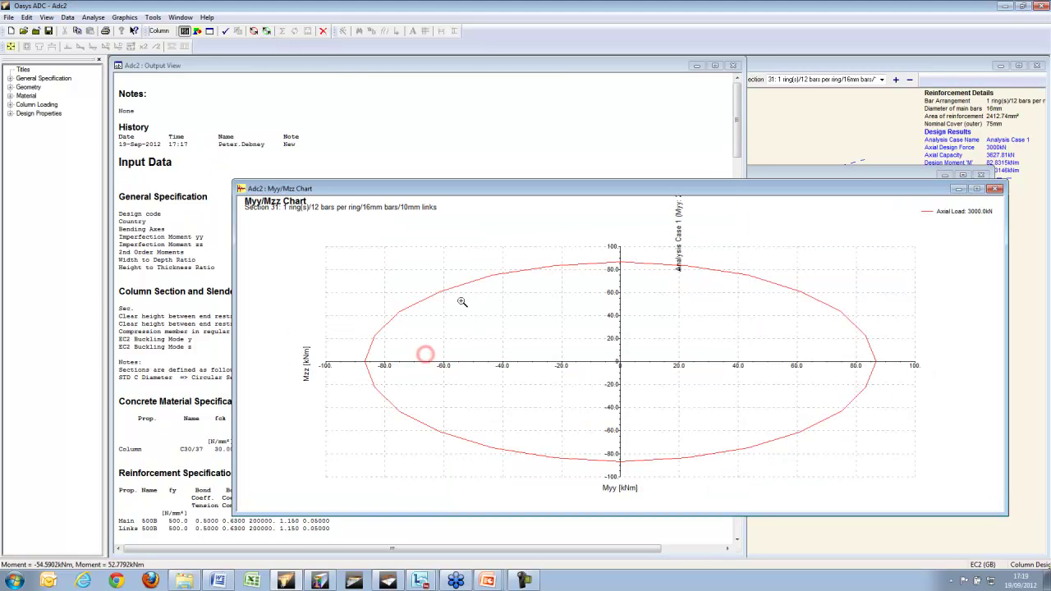
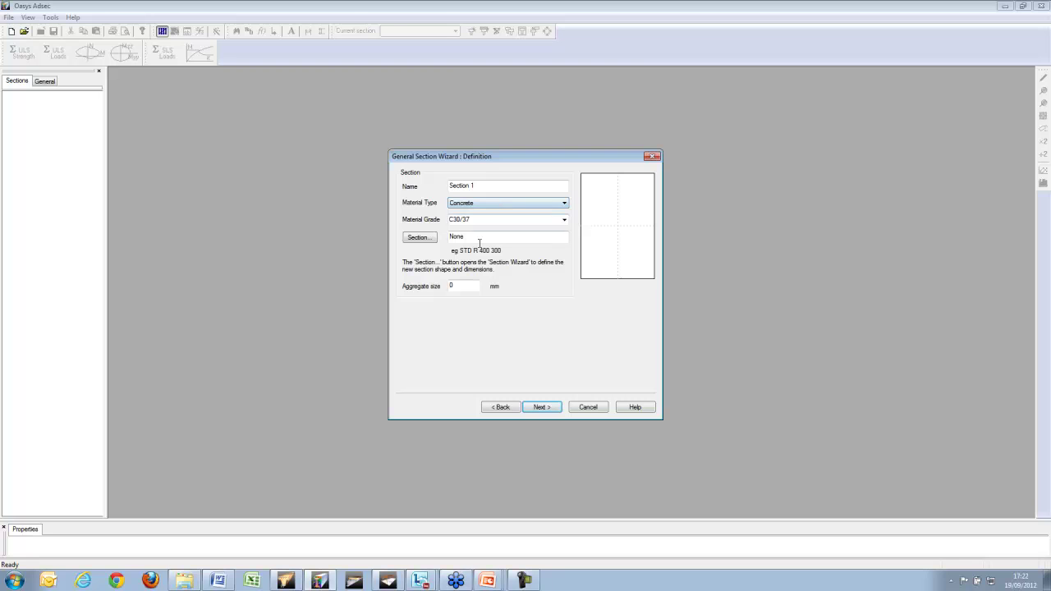
Define the C30/37 concrete section as a rectangle 600 mm deep and 400 mm wide, with a 20 mm aggregate size.
{"action": "left_click", "coordinate": [417, 236]}
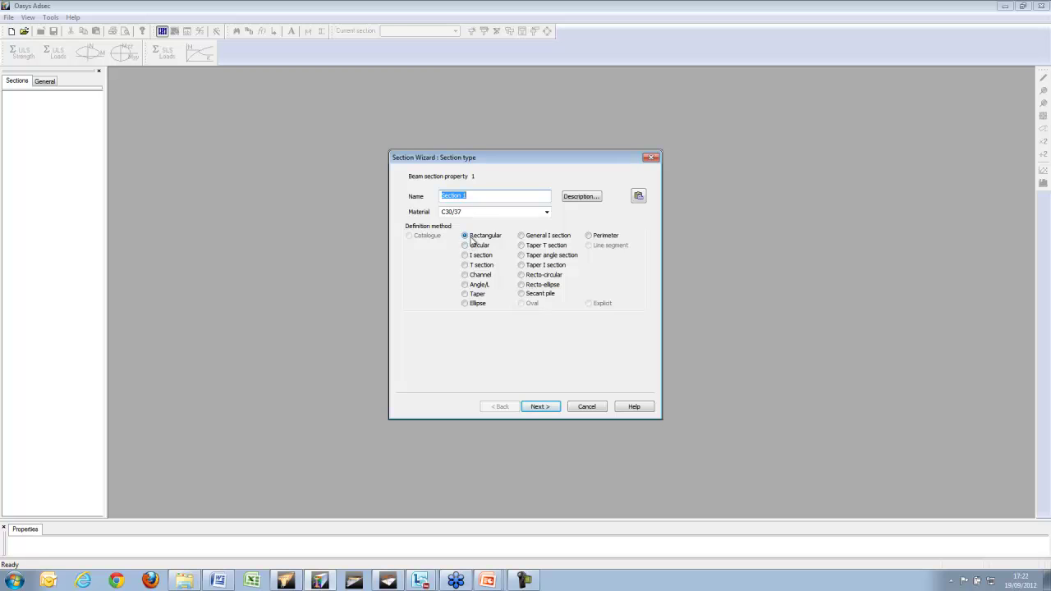
{"action": "left_click", "coordinate": [554, 407]}
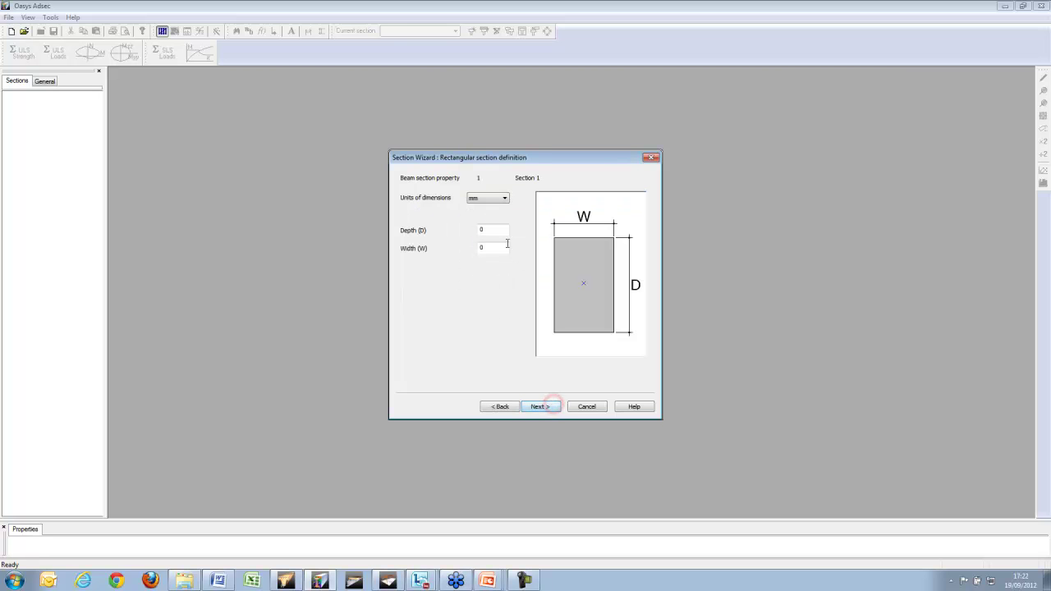
{"action": "type", "text": "600"}
{"action": "key", "text": "Tab"}
{"action": "key", "text": "Return"}
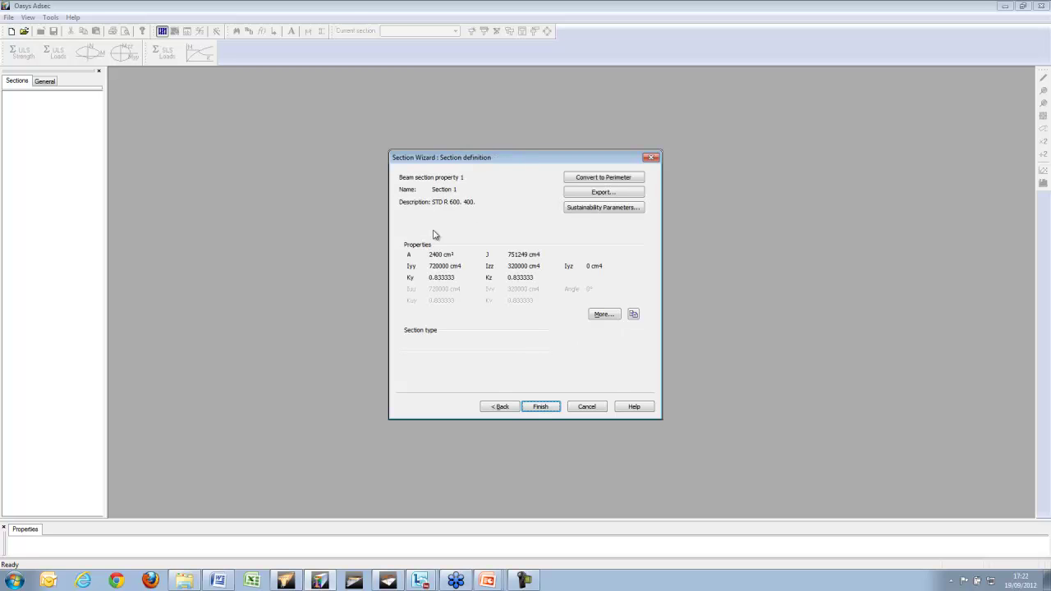
{"action": "key", "text": "Return"}
{"action": "left_click", "coordinate": [450, 285]}
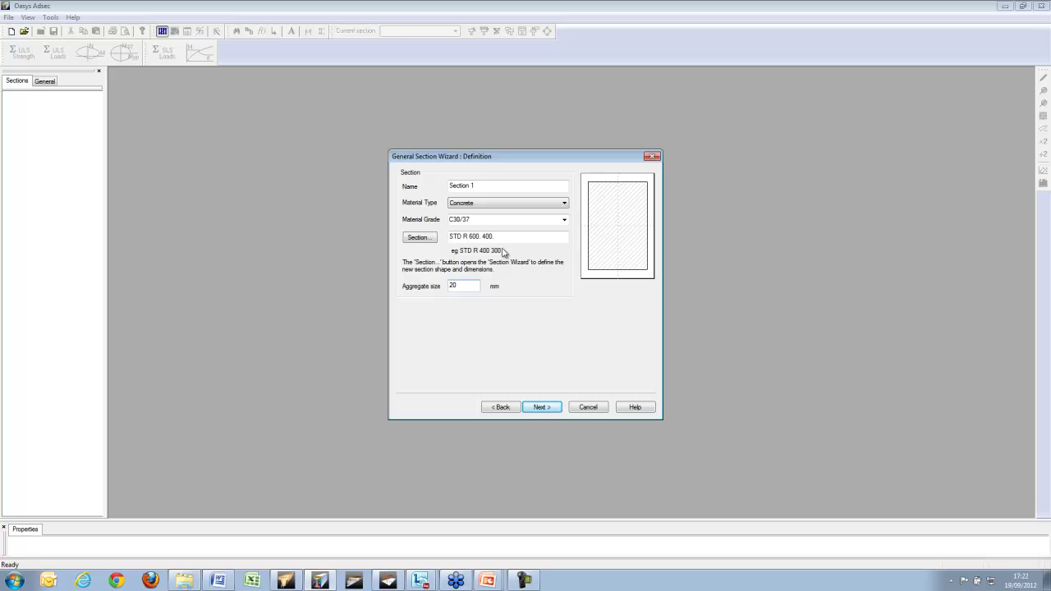
{"action": "left_click", "coordinate": [535, 407]}
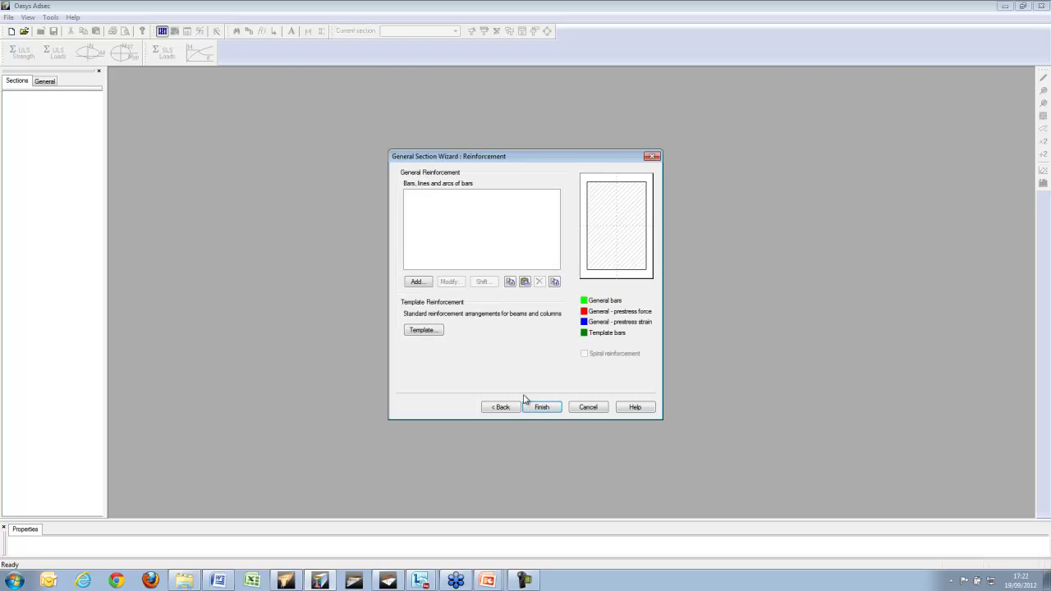
{"action": "left_click", "coordinate": [426, 282]}
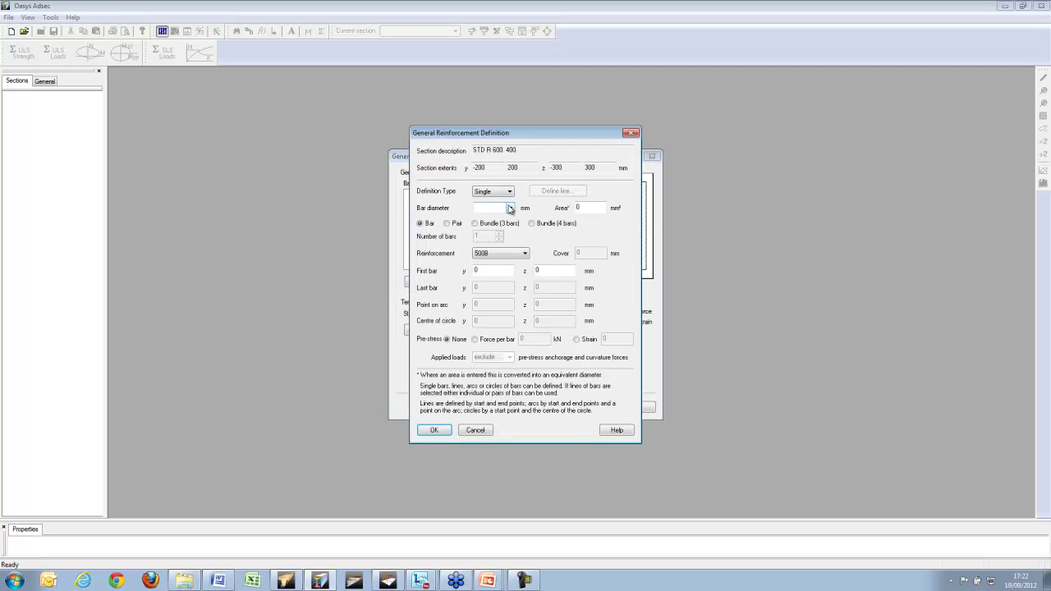
{"action": "left_click", "coordinate": [509, 192]}
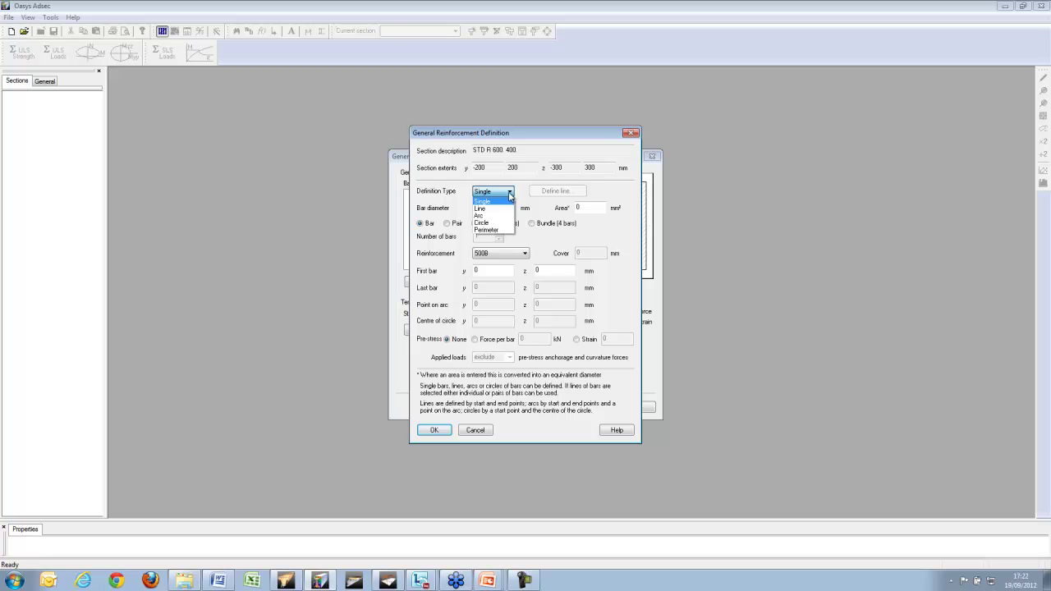
{"action": "left_click", "coordinate": [509, 194]}
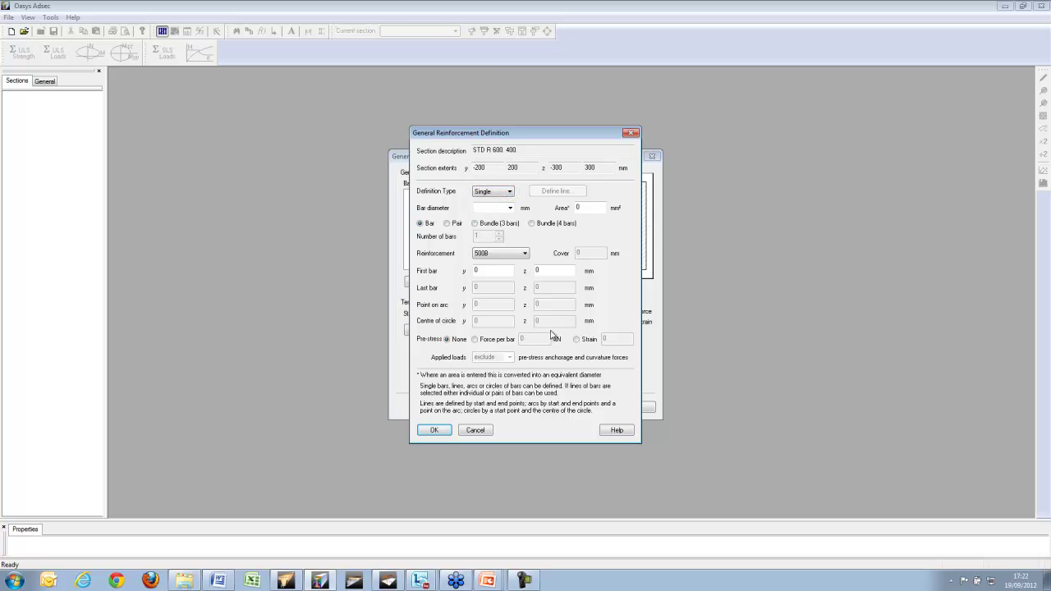
{"action": "left_click", "coordinate": [483, 429]}
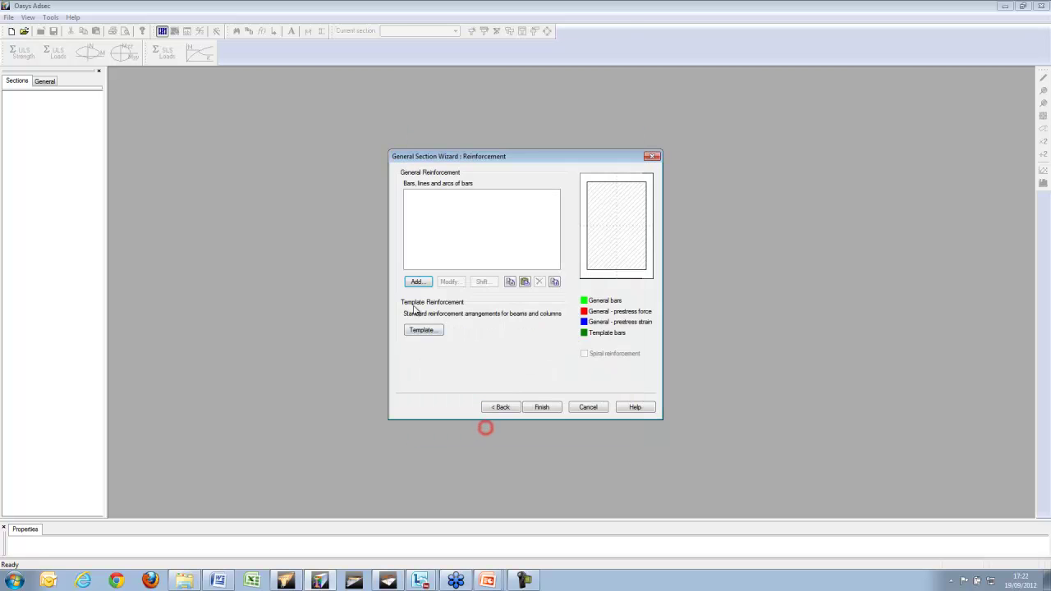
Start a template beam reinforcement arrangement and set its uniform link cover from the code using exposure class XC3 and structural class 1.
{"action": "left_click", "coordinate": [424, 329]}
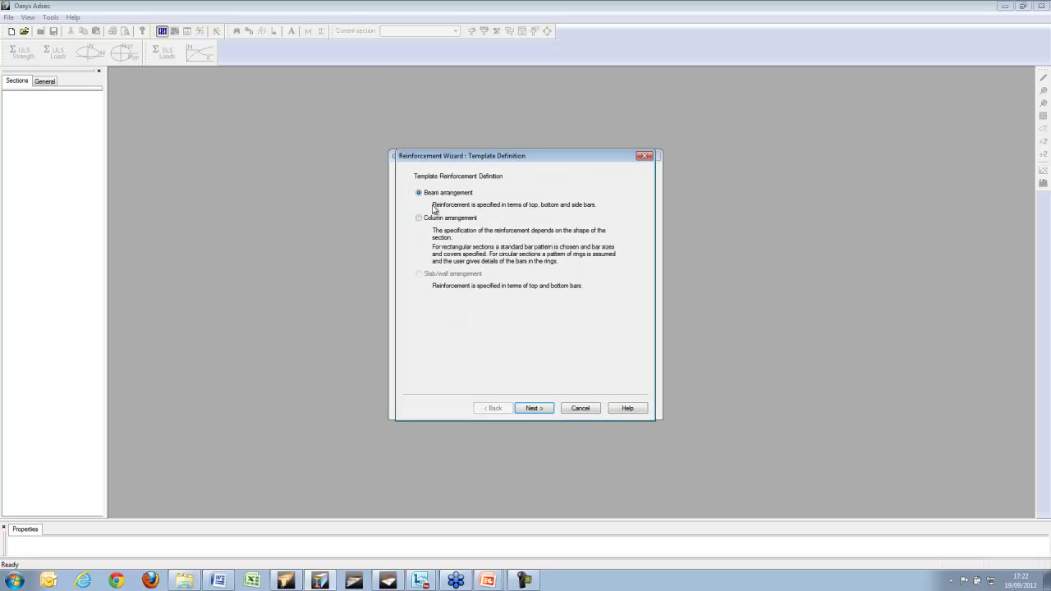
{"action": "left_click", "coordinate": [538, 408]}
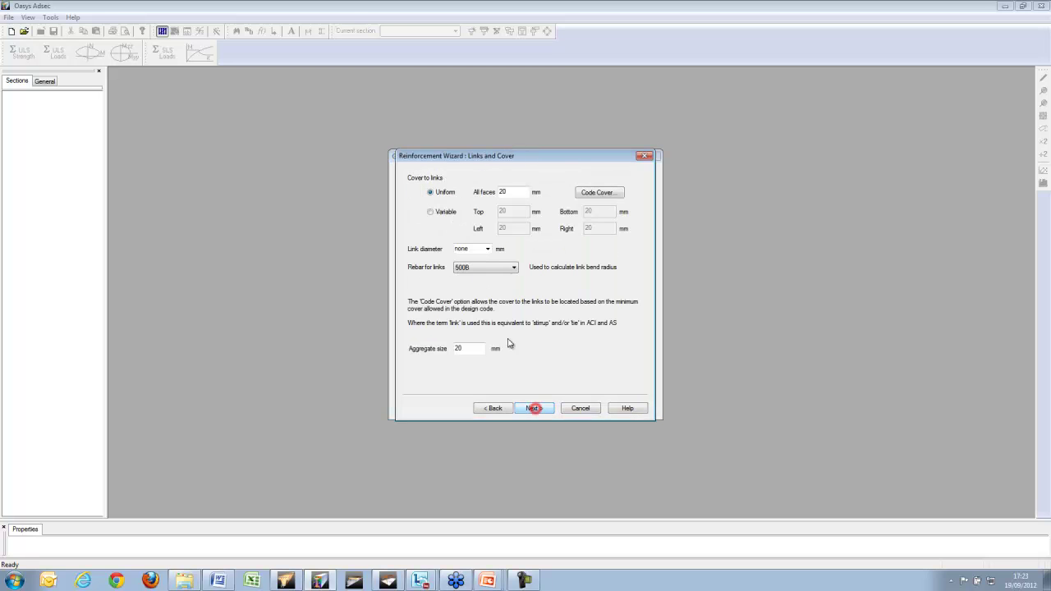
{"action": "left_click", "coordinate": [601, 195]}
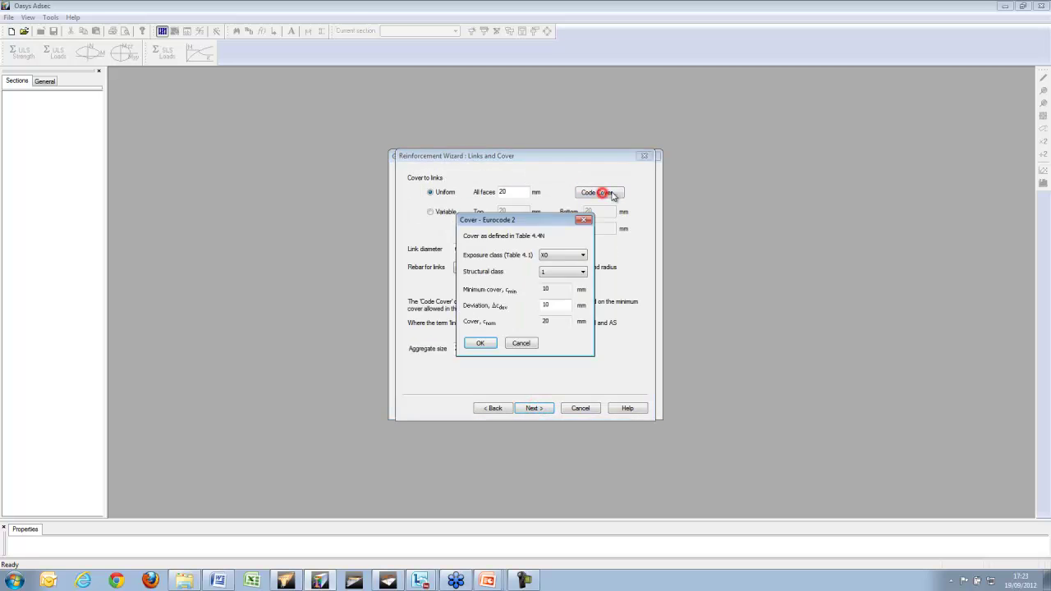
{"action": "left_click", "coordinate": [568, 255]}
{"action": "left_click", "coordinate": [564, 286]}
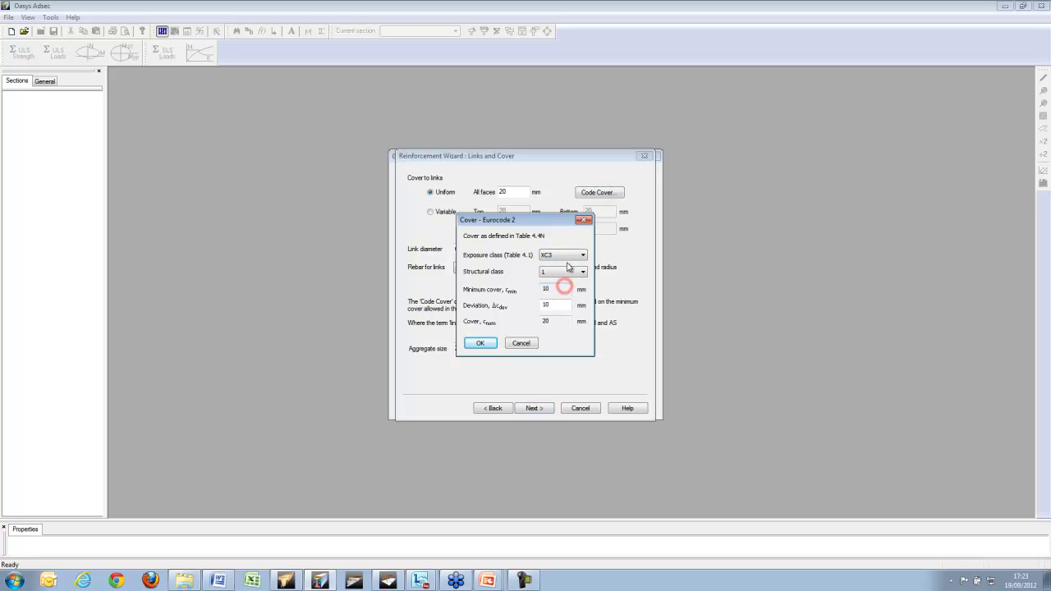
{"action": "left_click", "coordinate": [481, 344]}
Set the link diameter to 12 mm with 500B rebar and proceed to the main reinforcement definition.
{"action": "left_click", "coordinate": [486, 248]}
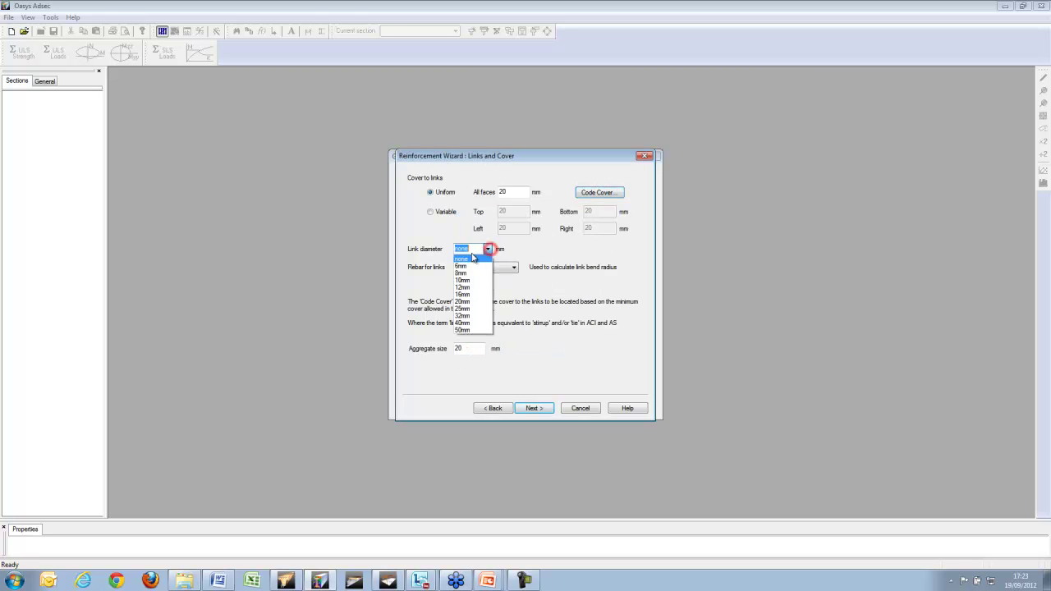
{"action": "left_click", "coordinate": [472, 287]}
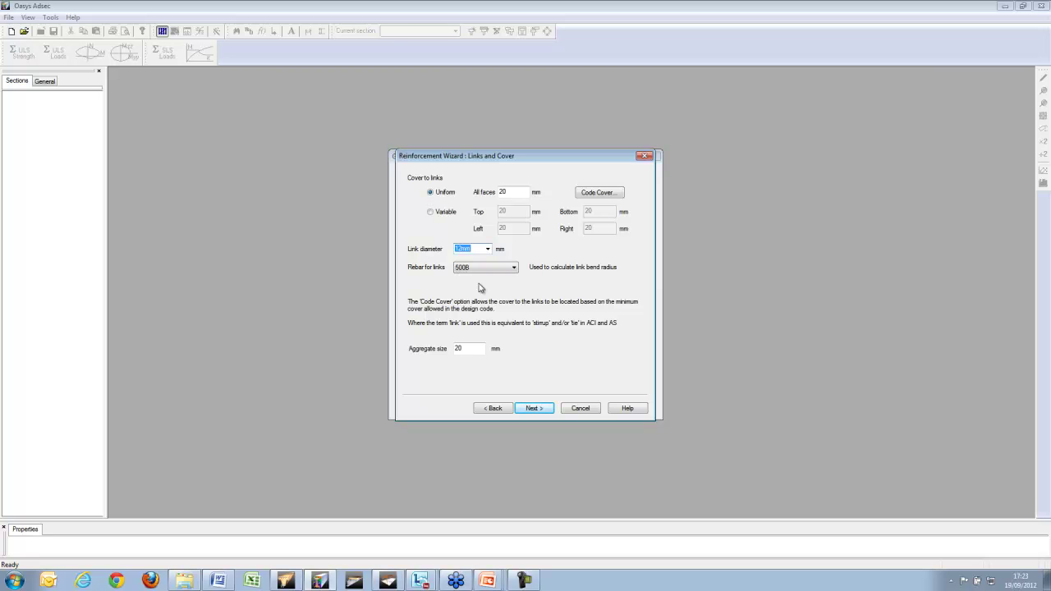
{"action": "left_click", "coordinate": [538, 410]}
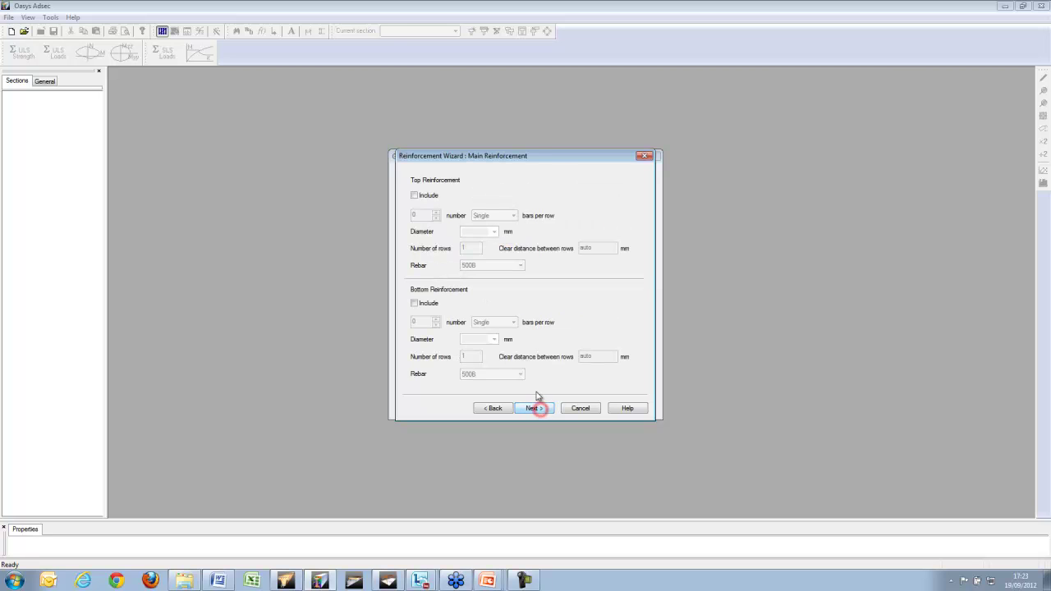
Include top and bottom reinforcement, and set the top to one row of 3 single 12 mm 500B bars.
{"action": "left_click", "coordinate": [414, 196]}
{"action": "left_click", "coordinate": [415, 303]}
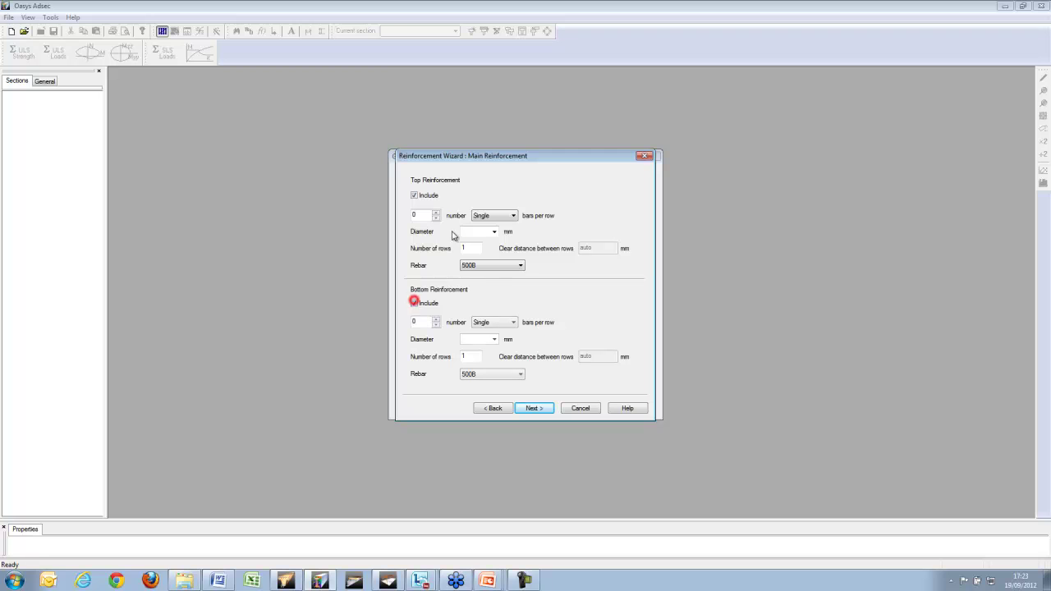
{"action": "left_click", "coordinate": [436, 213]}
{"action": "left_click", "coordinate": [495, 233]}
{"action": "left_click", "coordinate": [476, 265]}
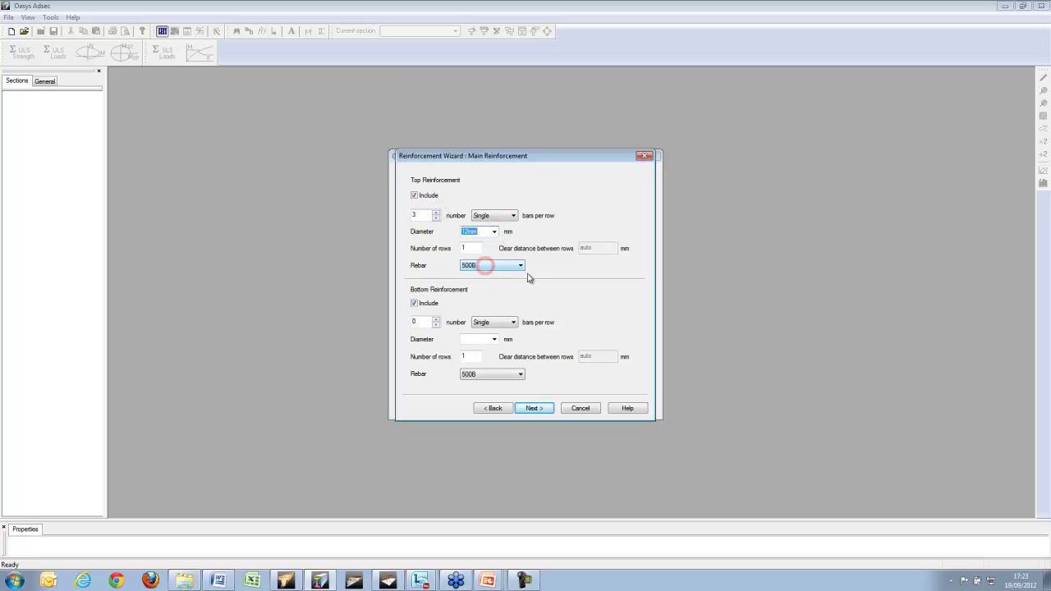
Set the bottom reinforcement to one row of 4 single 25 mm 500B bars.
{"action": "left_click", "coordinate": [436, 320]}
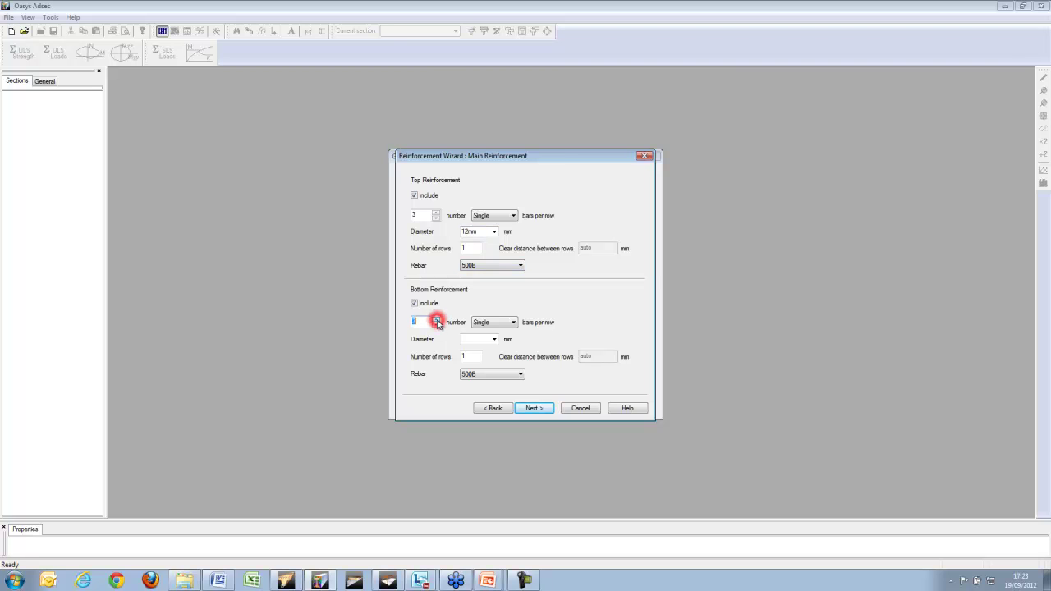
{"action": "left_click", "coordinate": [436, 319]}
{"action": "left_click", "coordinate": [491, 338]}
{"action": "left_click", "coordinate": [479, 391]}
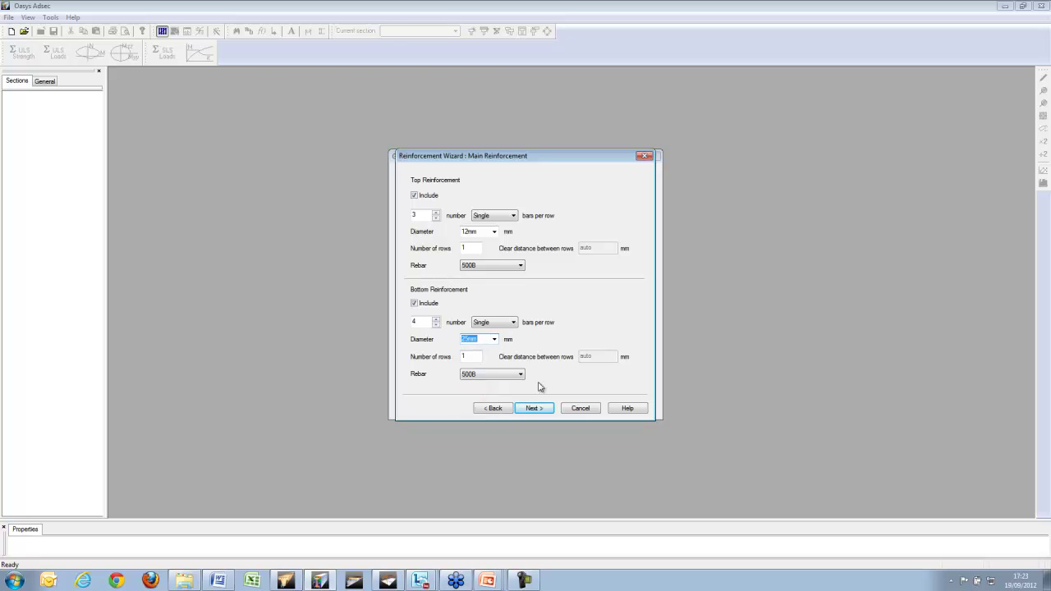
{"action": "left_click", "coordinate": [512, 323]}
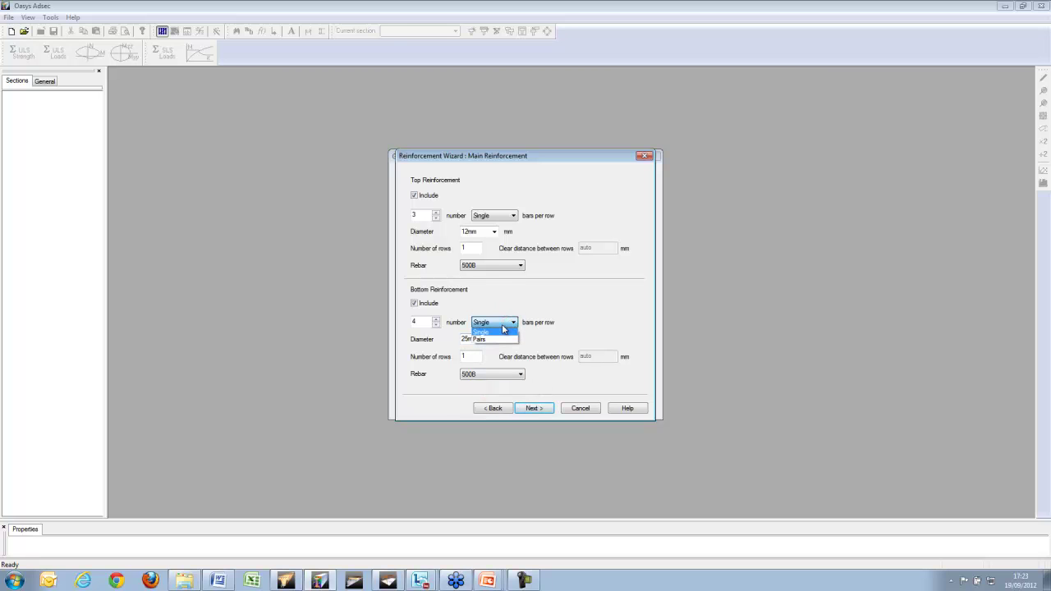
{"action": "left_click", "coordinate": [521, 303]}
Add one 500B side bar per side, choose its diameter, and finish the reinforcement and section definition.
{"action": "left_click", "coordinate": [535, 408]}
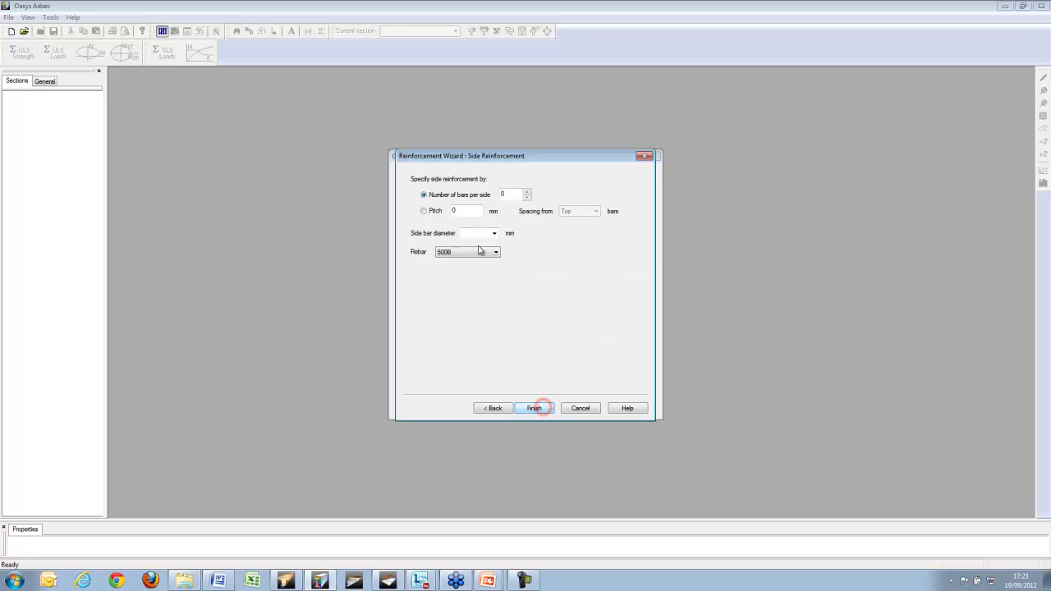
{"action": "left_click", "coordinate": [527, 192]}
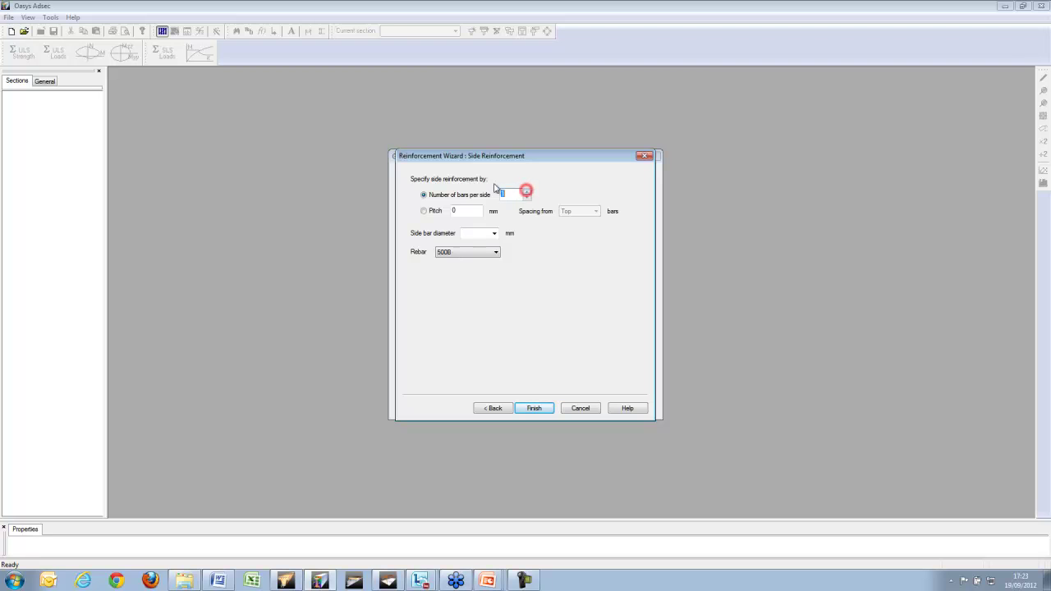
{"action": "left_click", "coordinate": [494, 233]}
{"action": "left_click", "coordinate": [481, 273]}
{"action": "left_click", "coordinate": [538, 407]}
{"action": "left_click", "coordinate": [542, 405]}
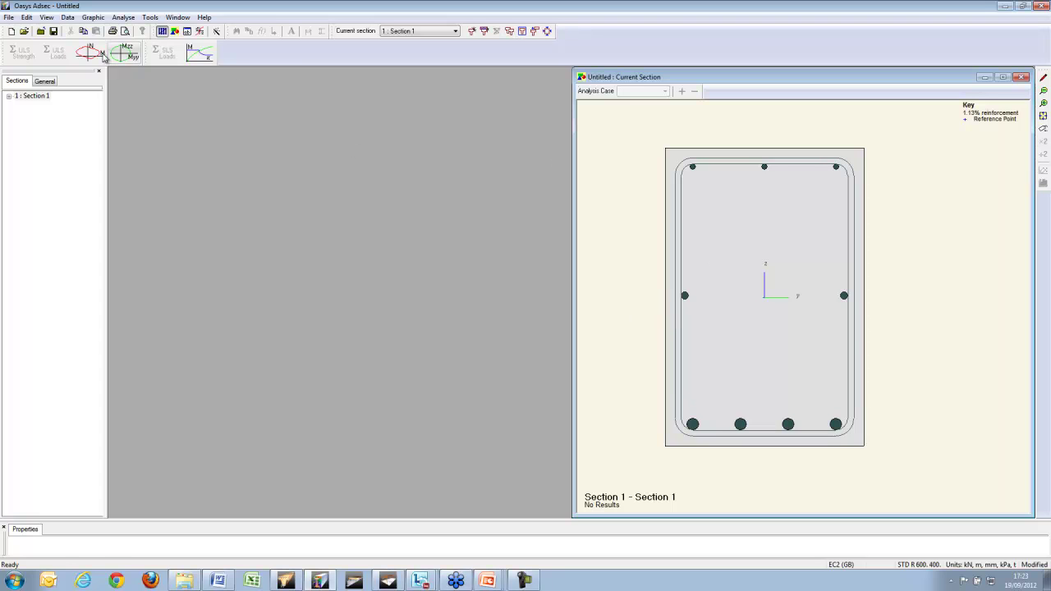
Generate the N/M chart for Myy bending of Section 1 and rescale it to fill its window.
{"action": "left_click", "coordinate": [102, 56]}
{"action": "left_click", "coordinate": [460, 381]}
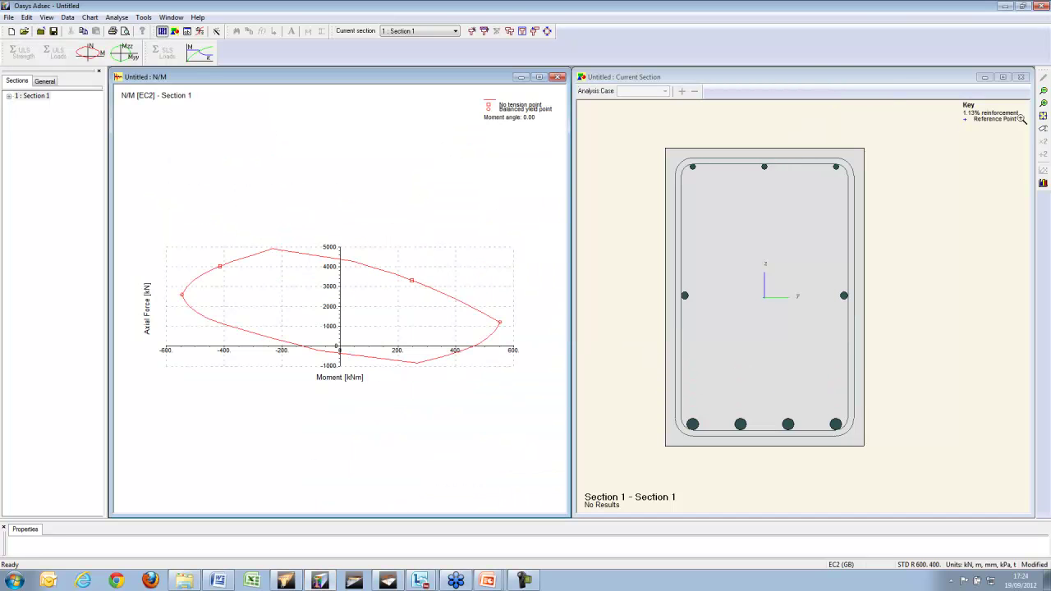
{"action": "left_click", "coordinate": [1044, 116]}
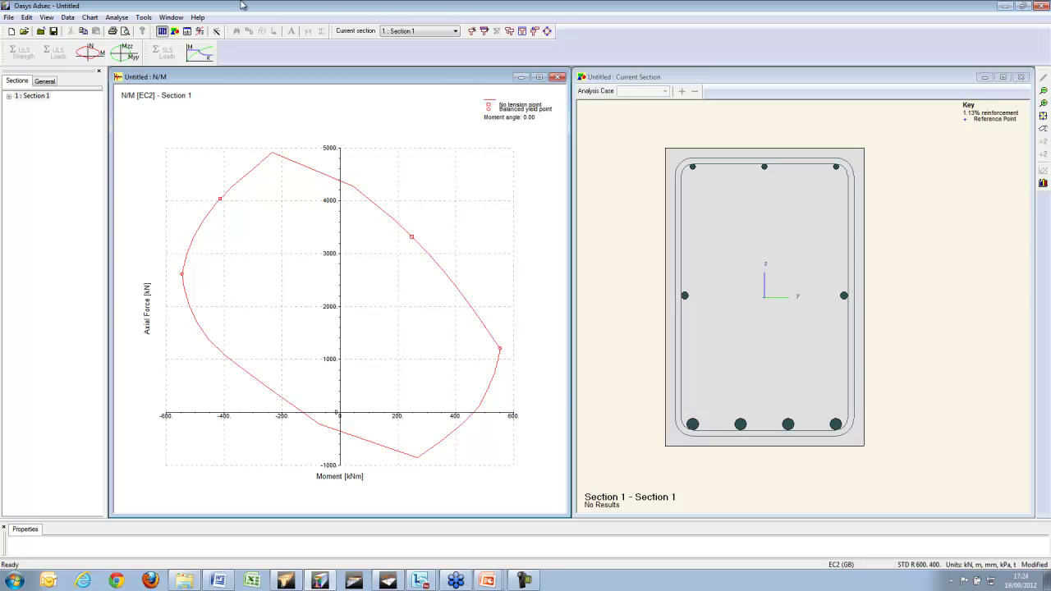
Generate the N/M chart of Section 1 for Mzz bending, and return it to Myy bending.
{"action": "left_click", "coordinate": [90, 51]}
{"action": "left_click", "coordinate": [471, 212]}
{"action": "left_click", "coordinate": [458, 384]}
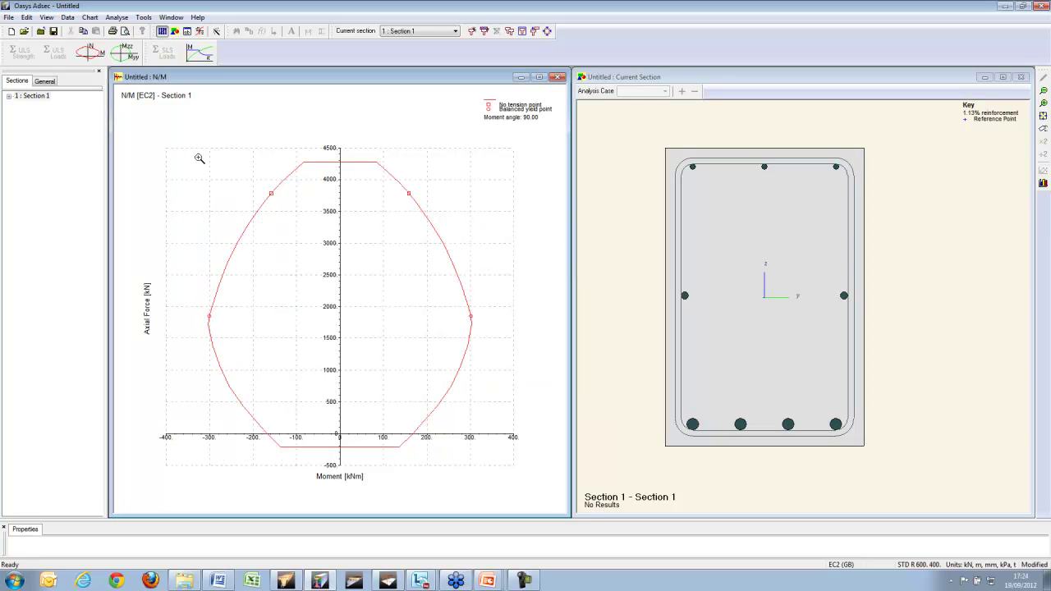
{"action": "left_click", "coordinate": [90, 51]}
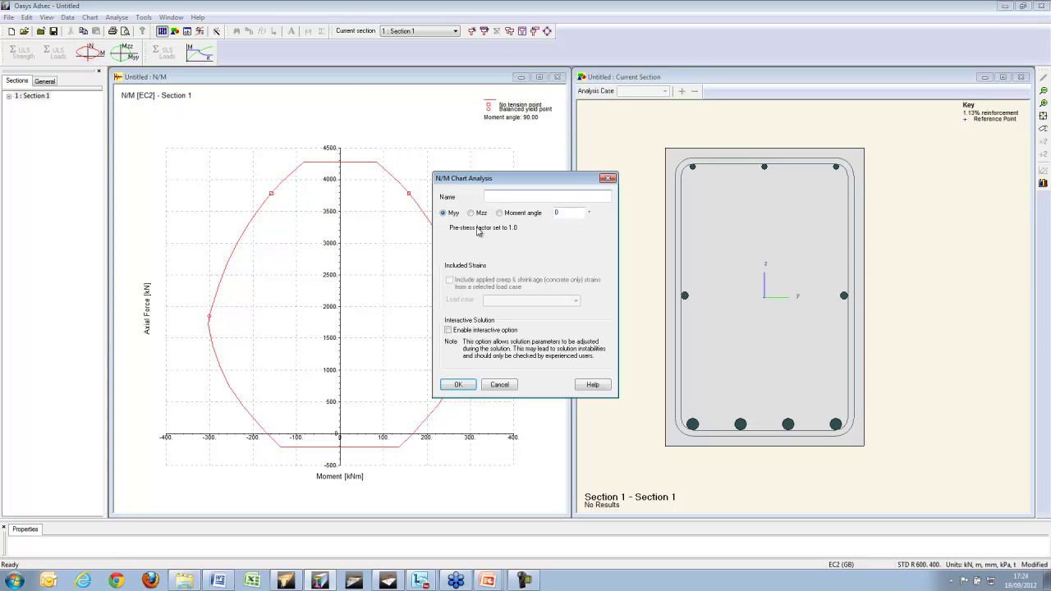
{"action": "left_click", "coordinate": [458, 384]}
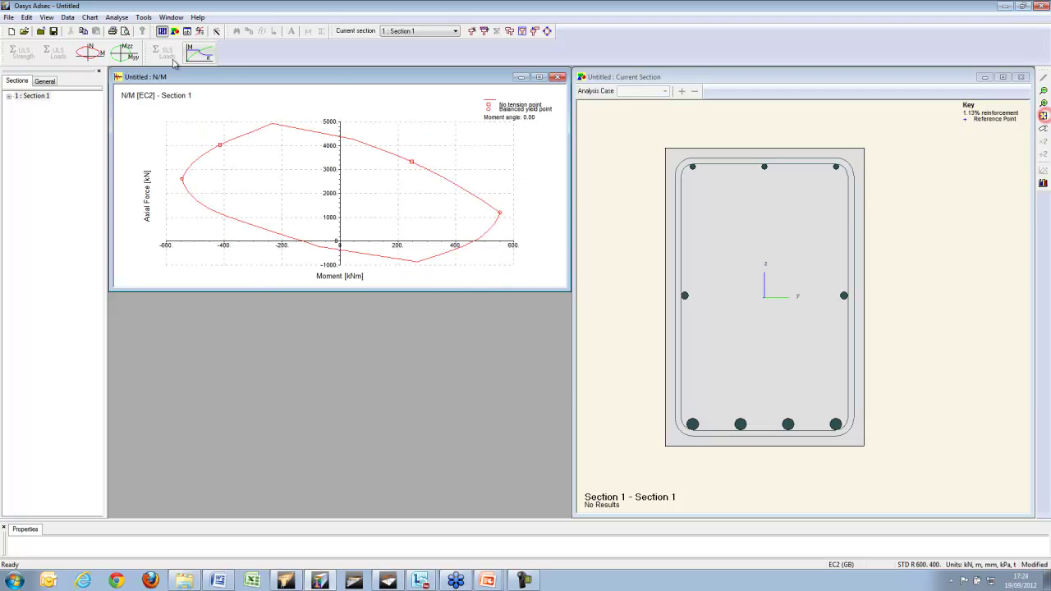
Generate the Myy/Mzz Moment Interaction chart for axial loads of 0 to 4000 step 1000 kN and tile the open views.
{"action": "left_click", "coordinate": [124, 51]}
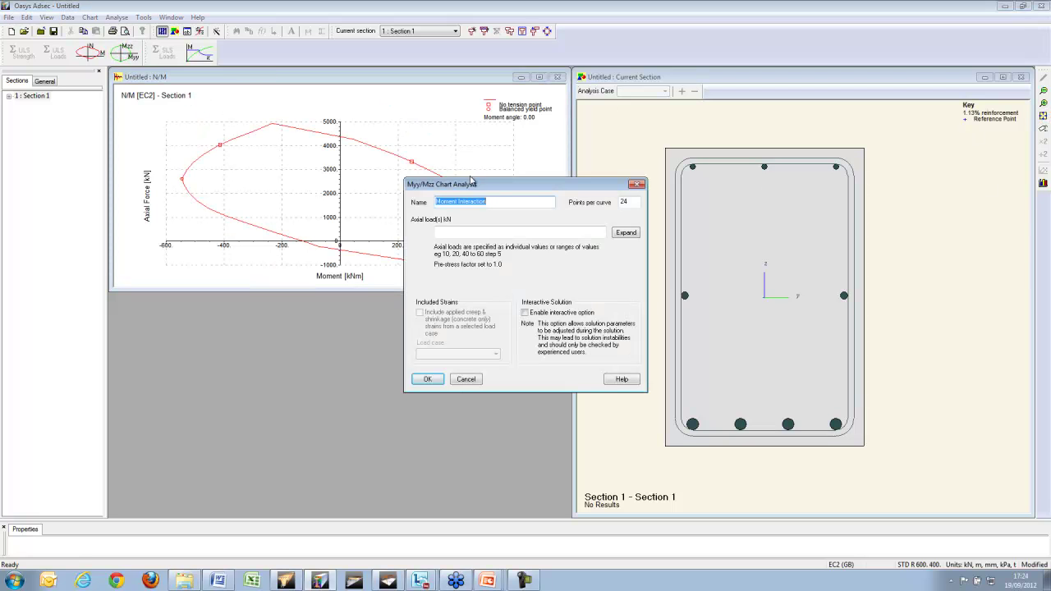
{"action": "left_click_drag", "start_coordinate": [473, 183], "coordinate": [401, 285]}
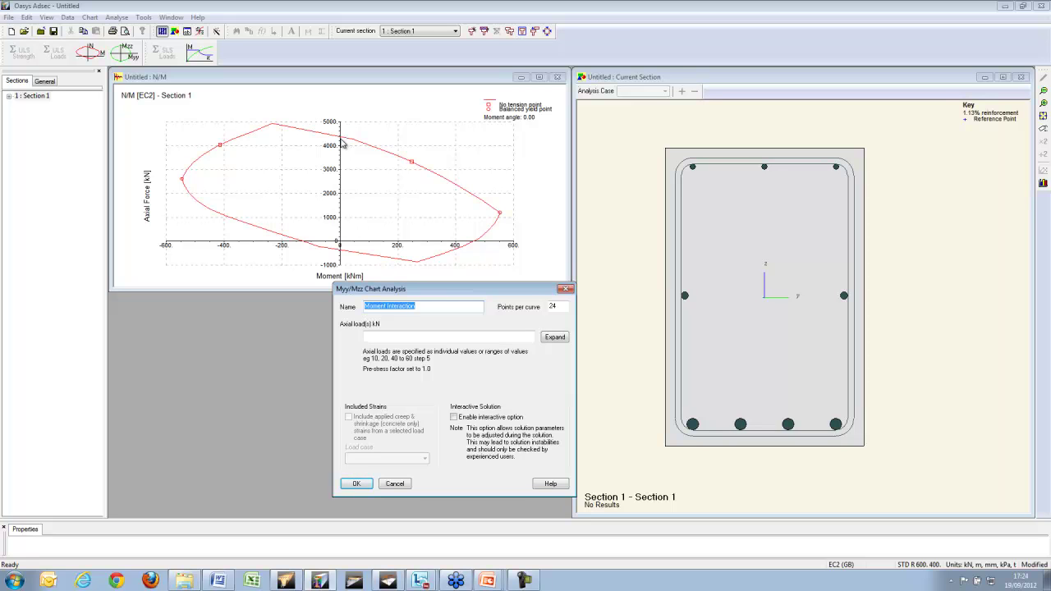
{"action": "left_click", "coordinate": [383, 336]}
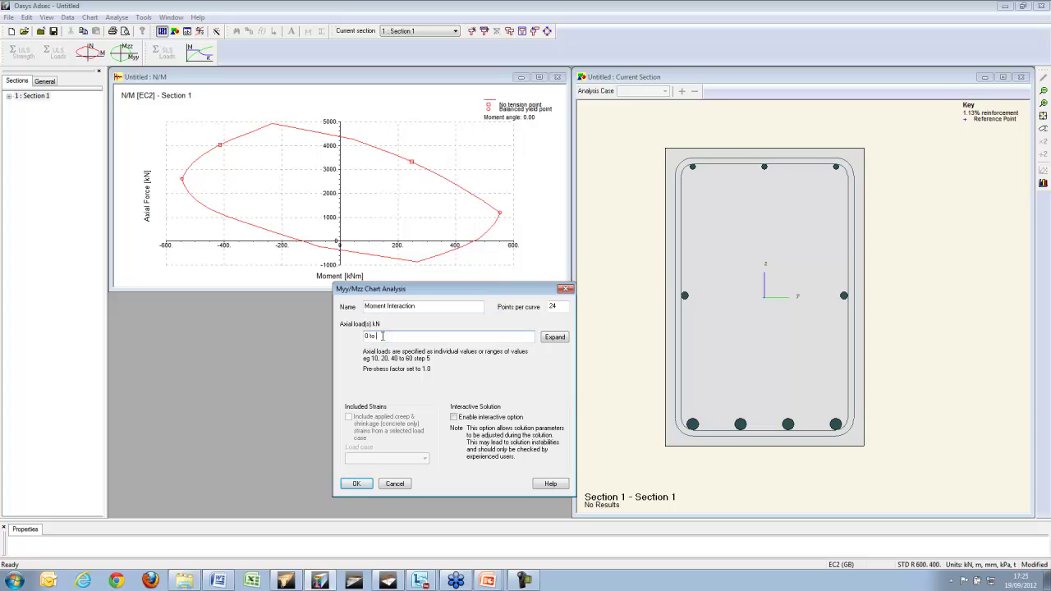
{"action": "type", "text": "0 to 4000 step 1000"}
{"action": "left_click", "coordinate": [358, 483]}
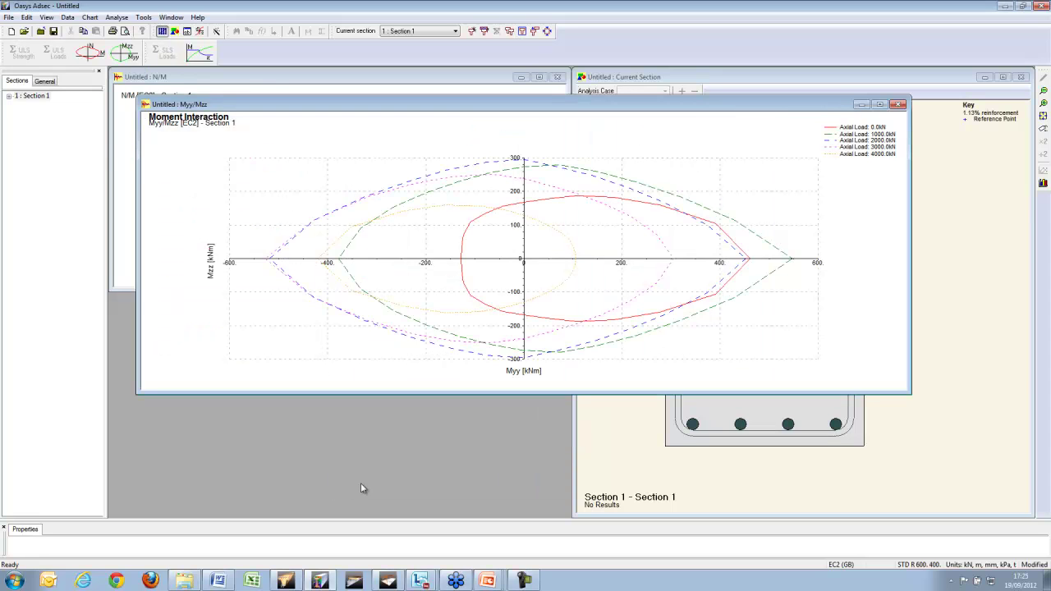
{"action": "key", "text": "ctrl+5"}
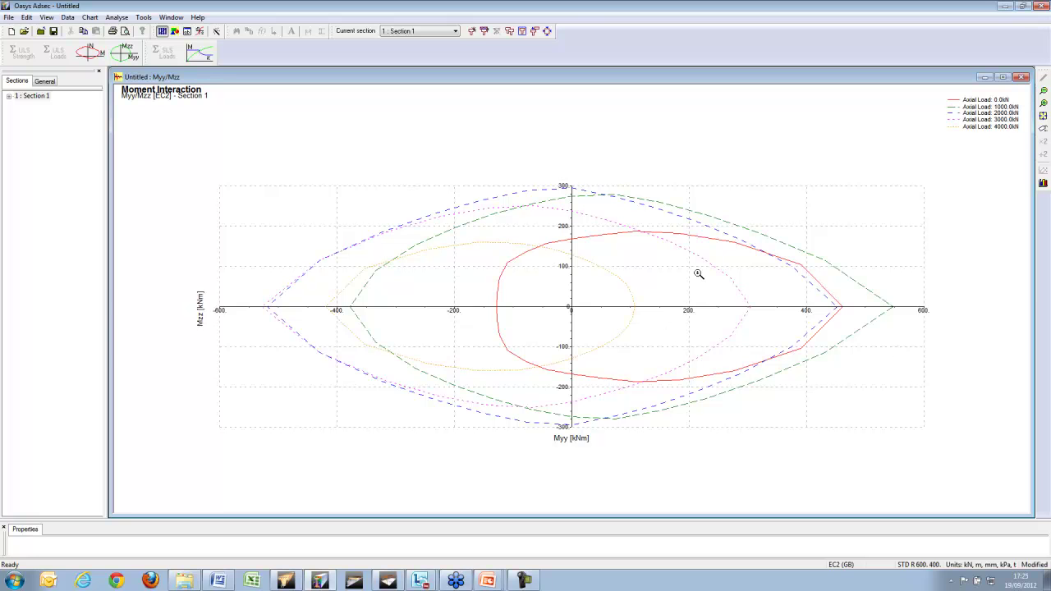
{"action": "key", "text": "shift+F4"}
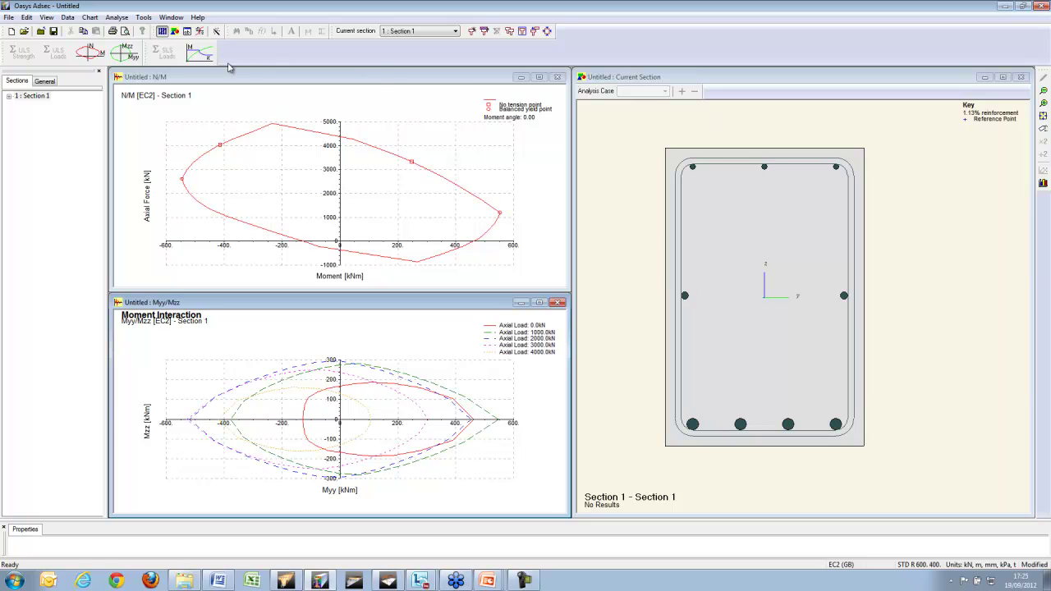
Generate the long-term Moment / Secant stiffness chart for axial loads 0 to 4000 step 1000 kN, then maximise and rescale it.
{"action": "left_click", "coordinate": [198, 52]}
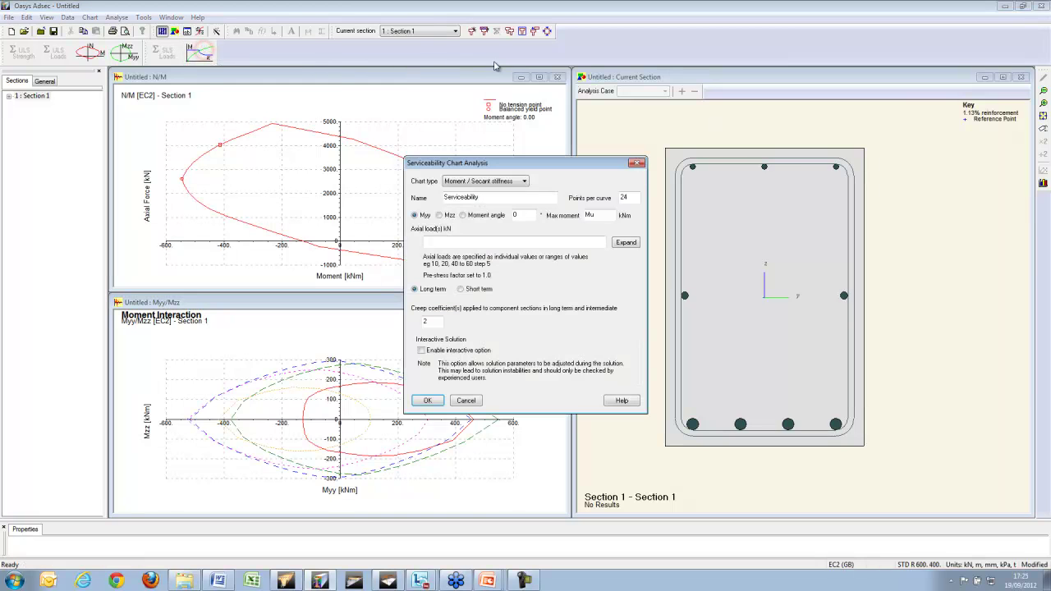
{"action": "left_click", "coordinate": [438, 241]}
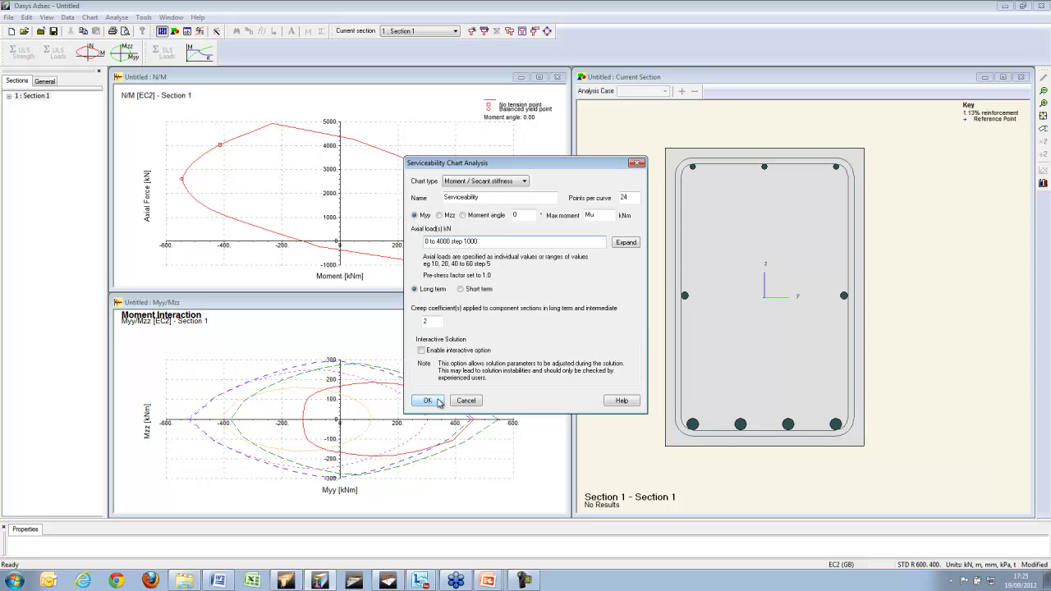
{"action": "left_click", "coordinate": [428, 400]}
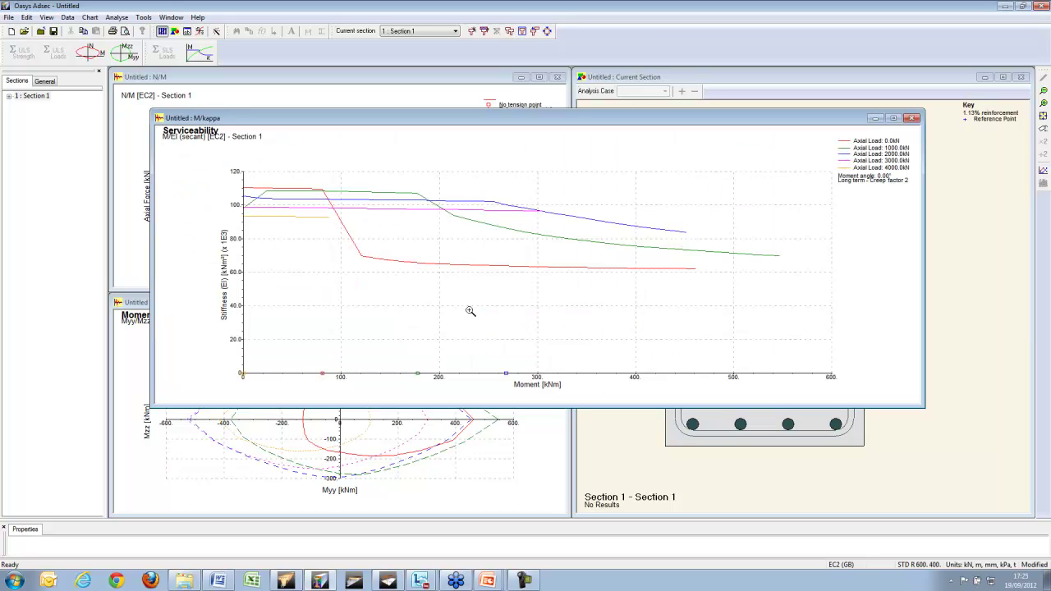
{"action": "key", "text": "ctrl+F10"}
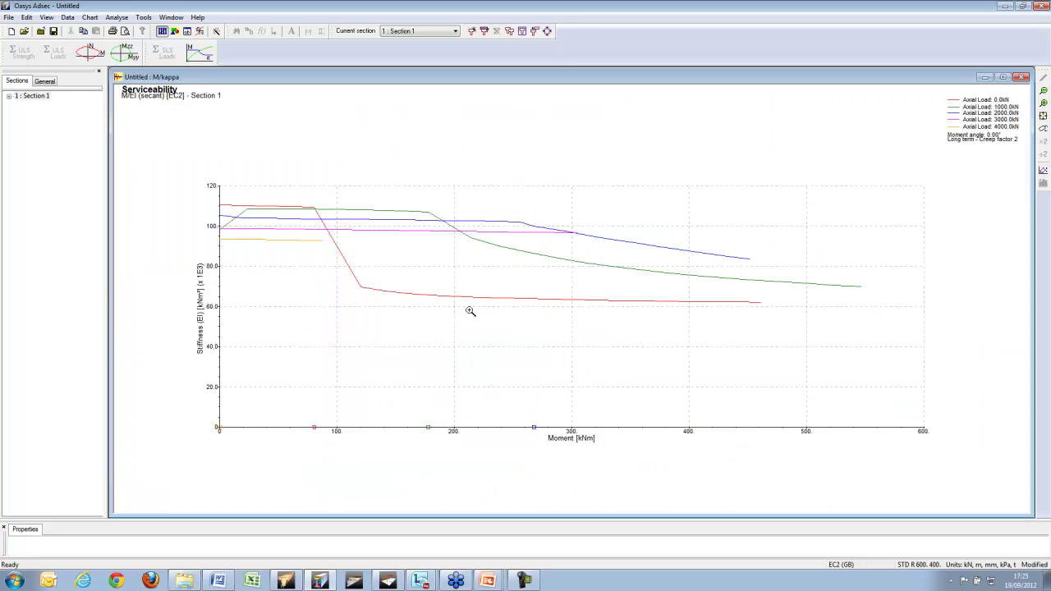
{"action": "left_click", "coordinate": [1044, 117]}
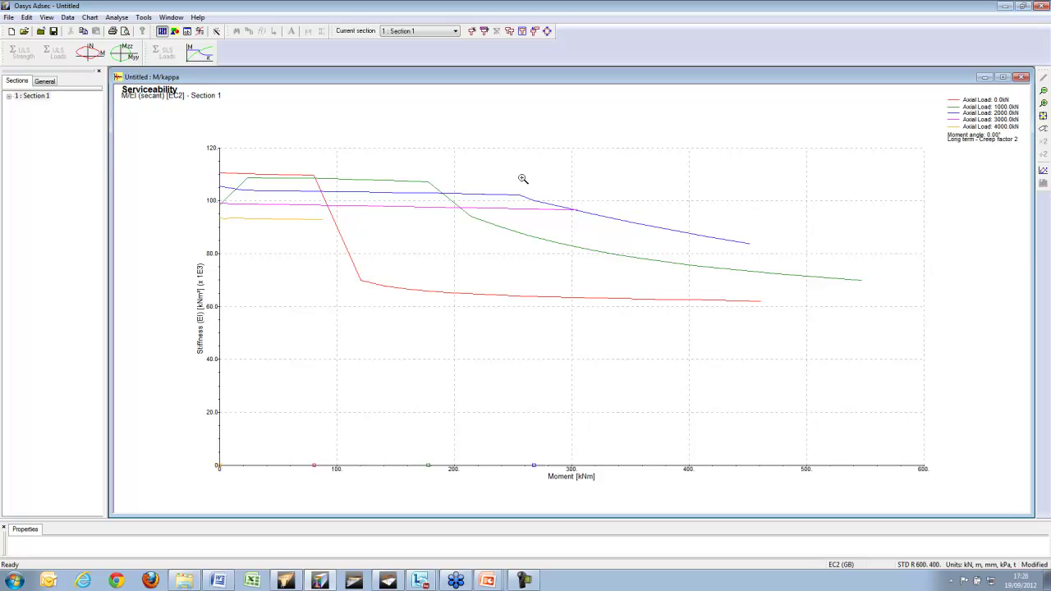
Set the serviceability chart's cursor tooltip to show the coordinates of the nearest point.
{"action": "right_click", "coordinate": [312, 175]}
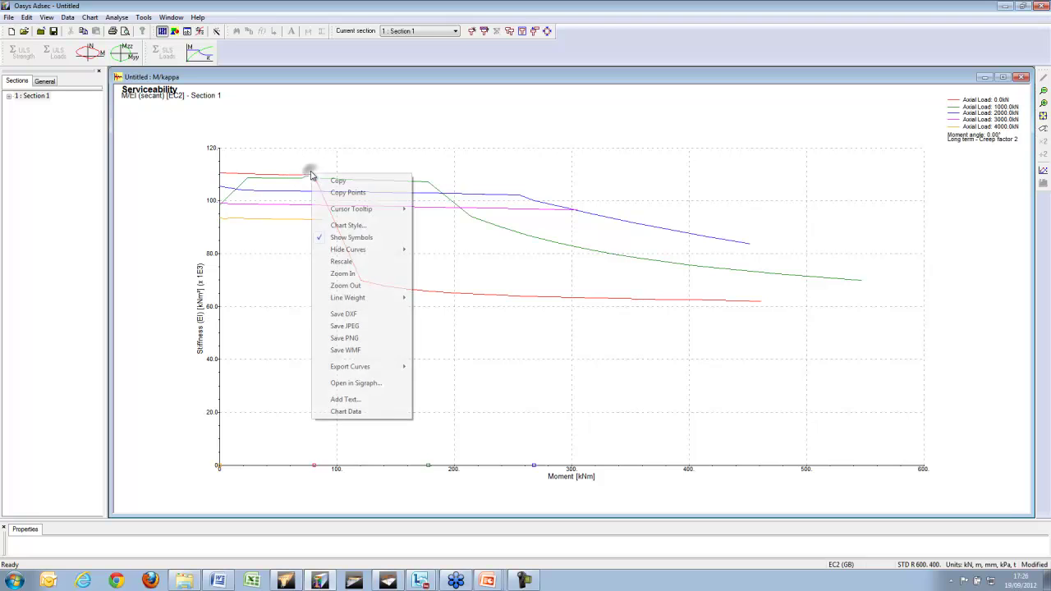
{"action": "mouse_move", "coordinate": [374, 208]}
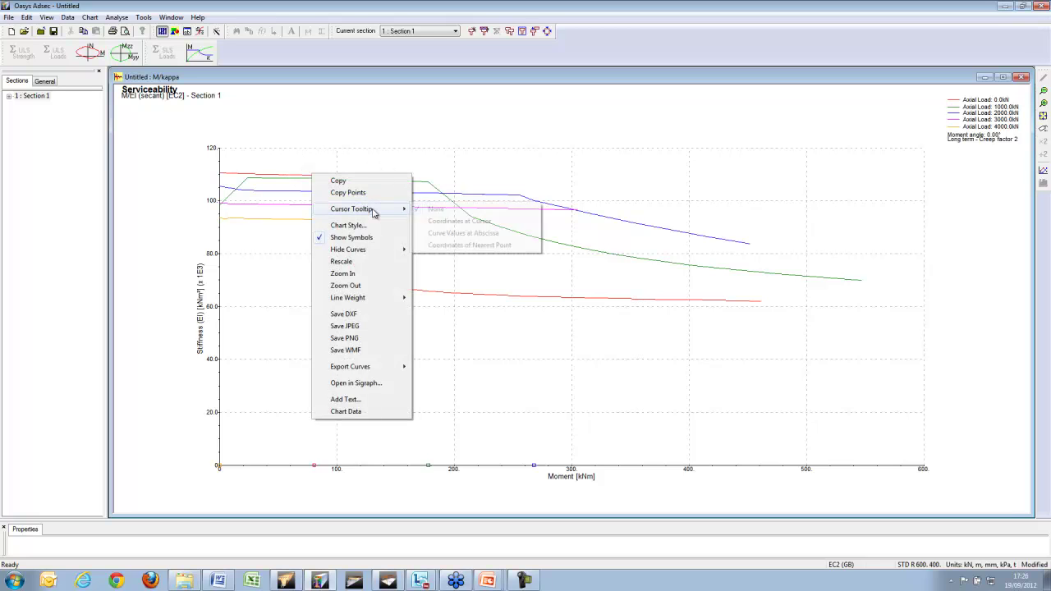
{"action": "left_click", "coordinate": [476, 248]}
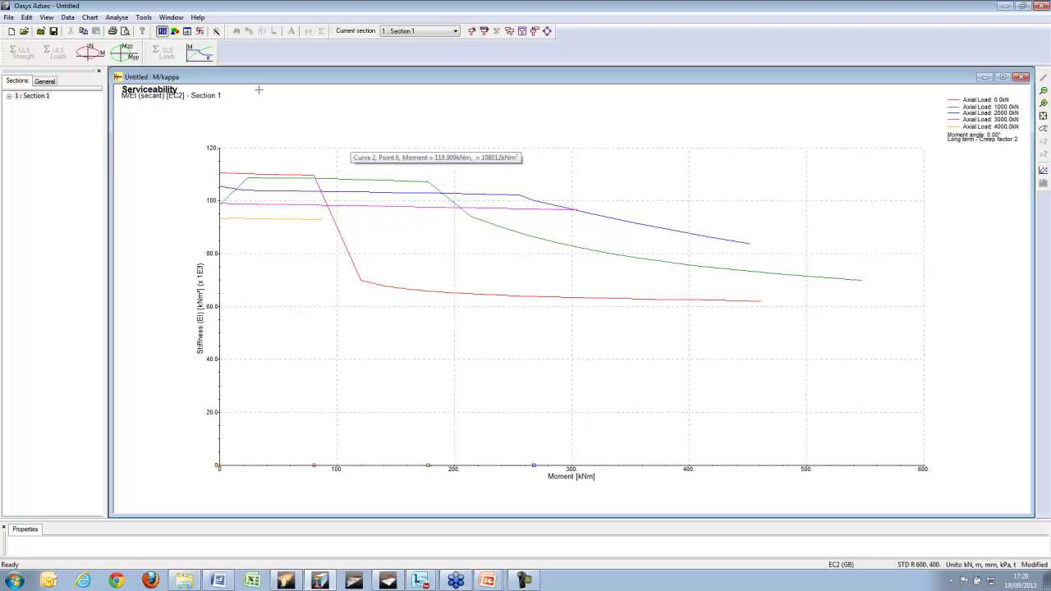
Output the M/Kappa chart results as a table, examine the moment and curvature points, and return to the serviceability chart.
{"action": "left_click", "coordinate": [188, 32]}
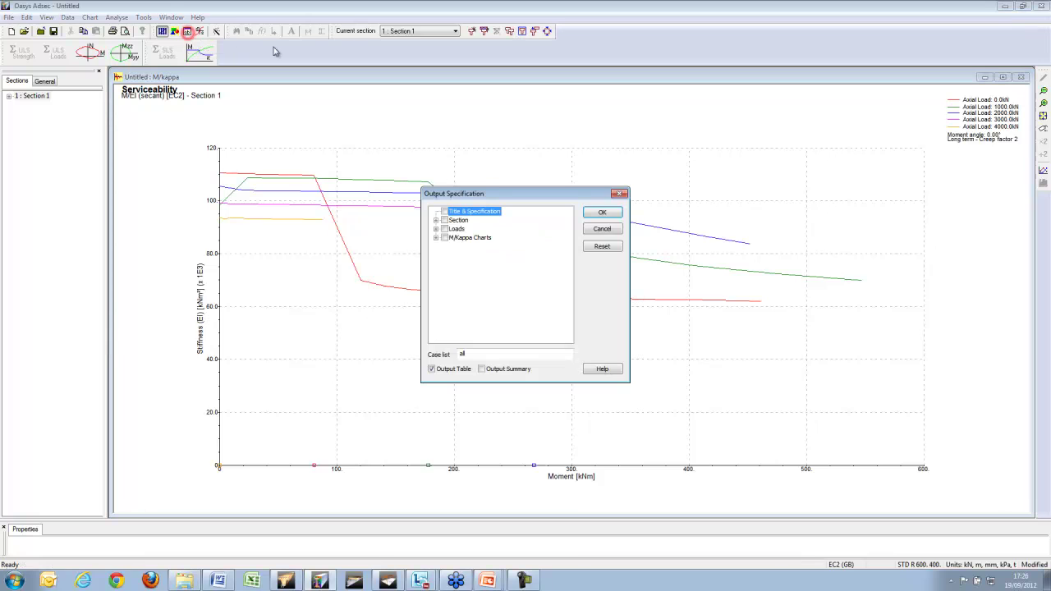
{"action": "left_click", "coordinate": [444, 238]}
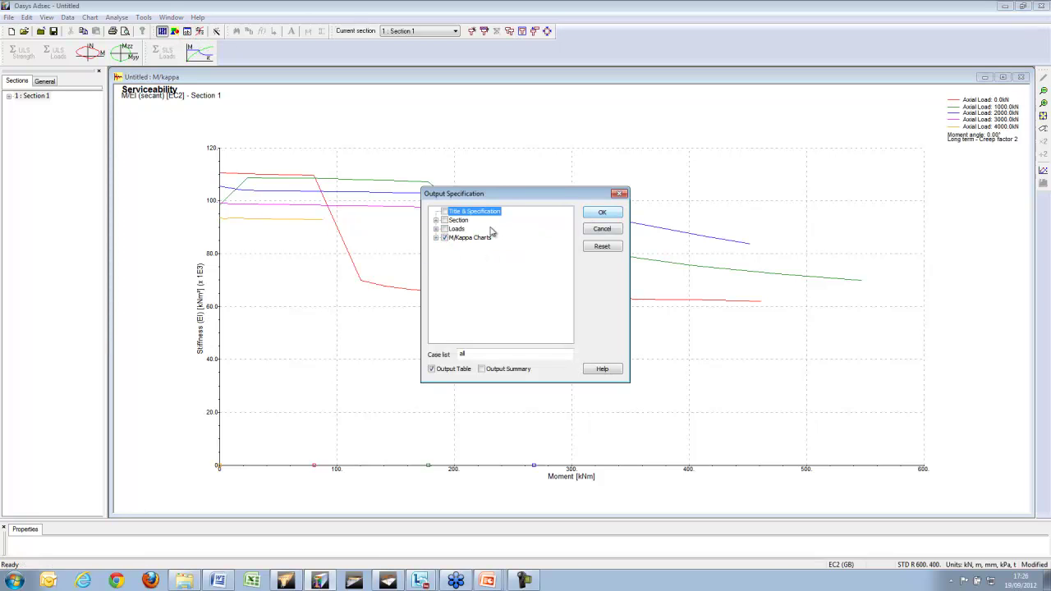
{"action": "left_click", "coordinate": [602, 212]}
{"action": "left_click_drag", "start_coordinate": [931, 168], "coordinate": [933, 195]}
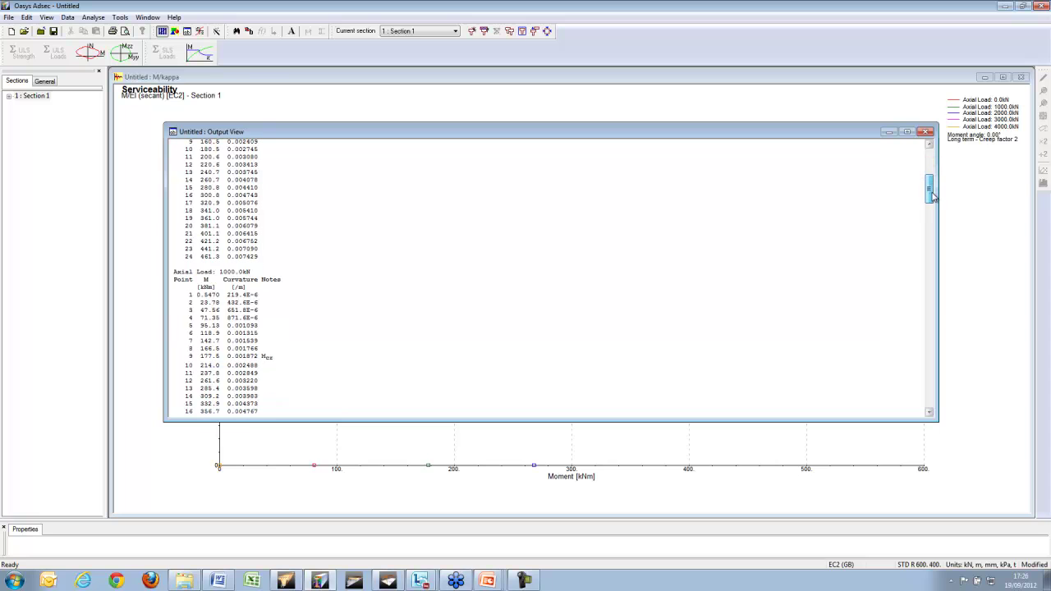
{"action": "left_click", "coordinate": [315, 512]}
Copy the serviceability chart's points and paste them into a new Excel workbook starting at cell A1.
{"action": "left_click", "coordinate": [253, 581]}
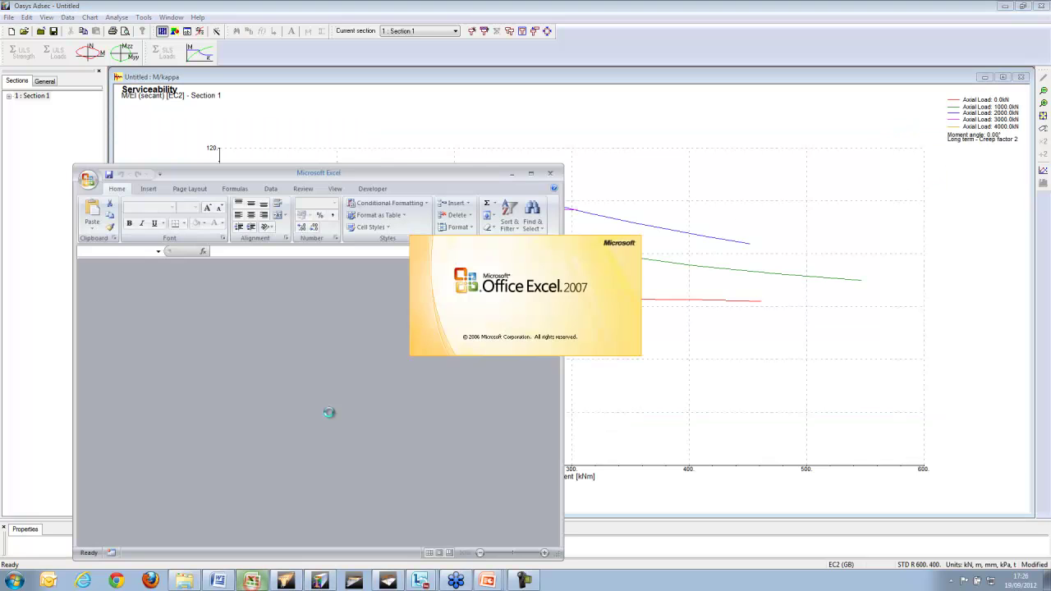
{"action": "left_click", "coordinate": [488, 75]}
{"action": "right_click", "coordinate": [348, 201]}
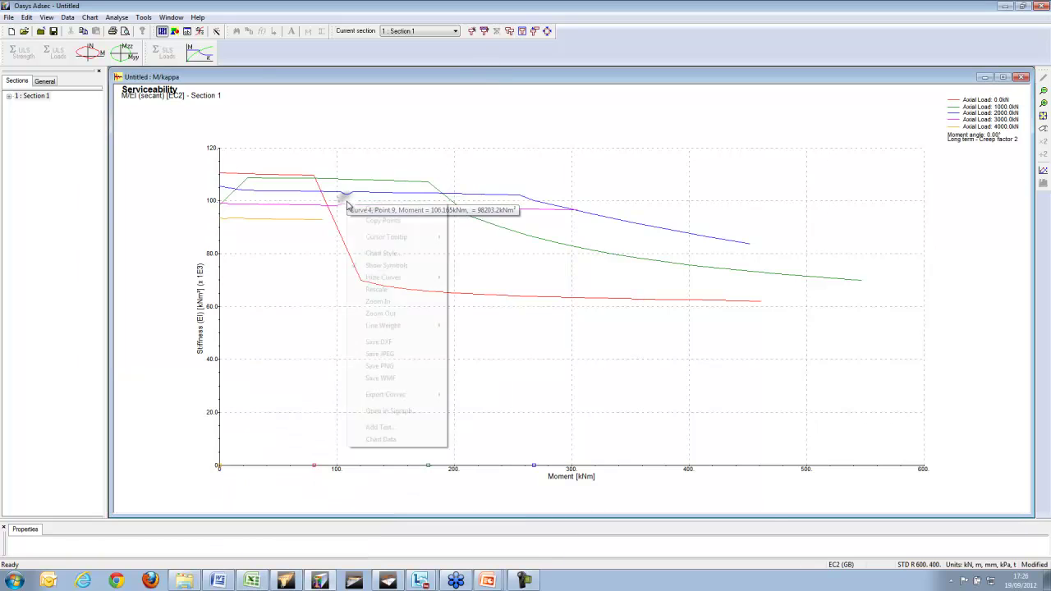
{"action": "left_click", "coordinate": [396, 221]}
{"action": "left_click", "coordinate": [252, 580]}
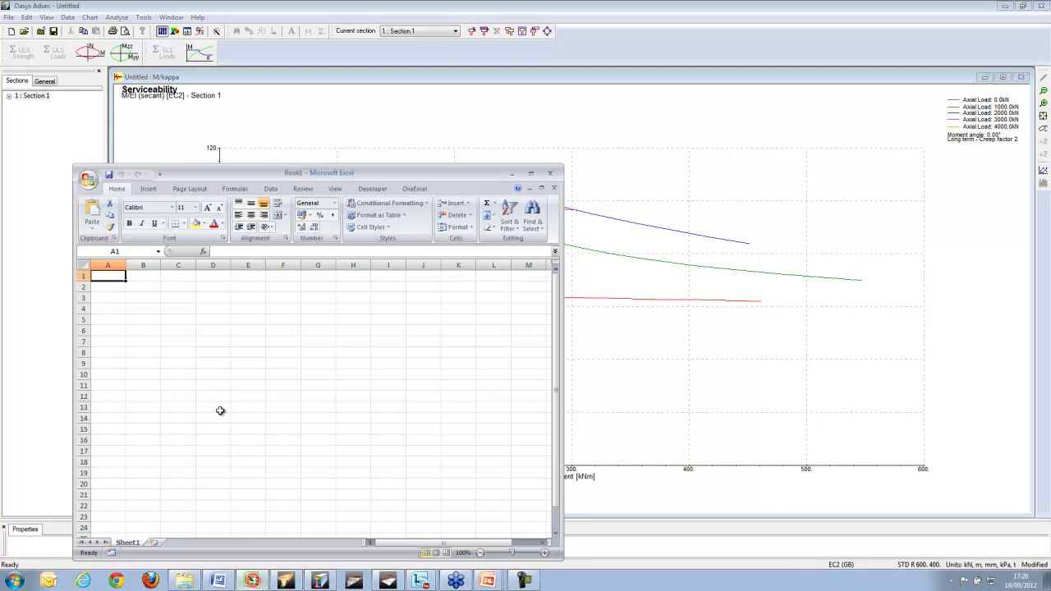
{"action": "key", "text": "ctrl+v"}
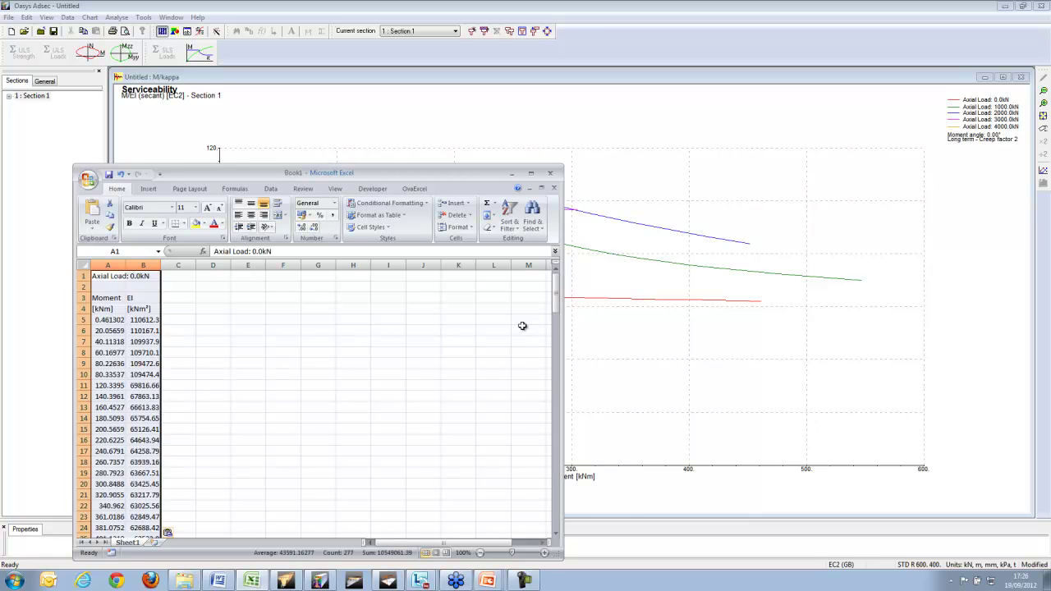
{"action": "left_click_drag", "start_coordinate": [557, 304], "coordinate": [558, 306]}
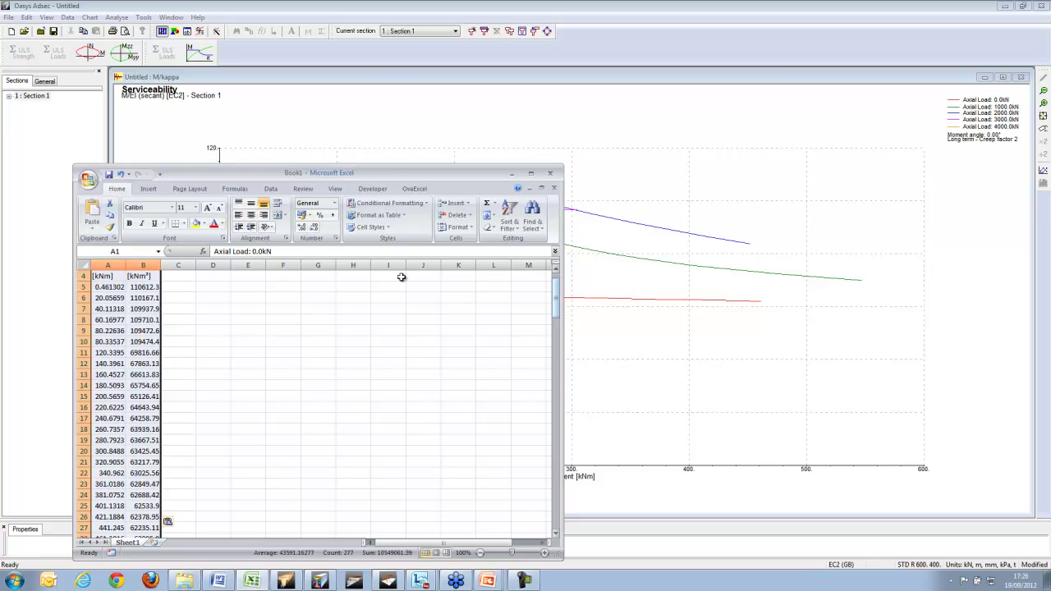
Switch back to AdSec and title load case 1 "dead" and load case 2 "live".
{"action": "left_click", "coordinate": [371, 65]}
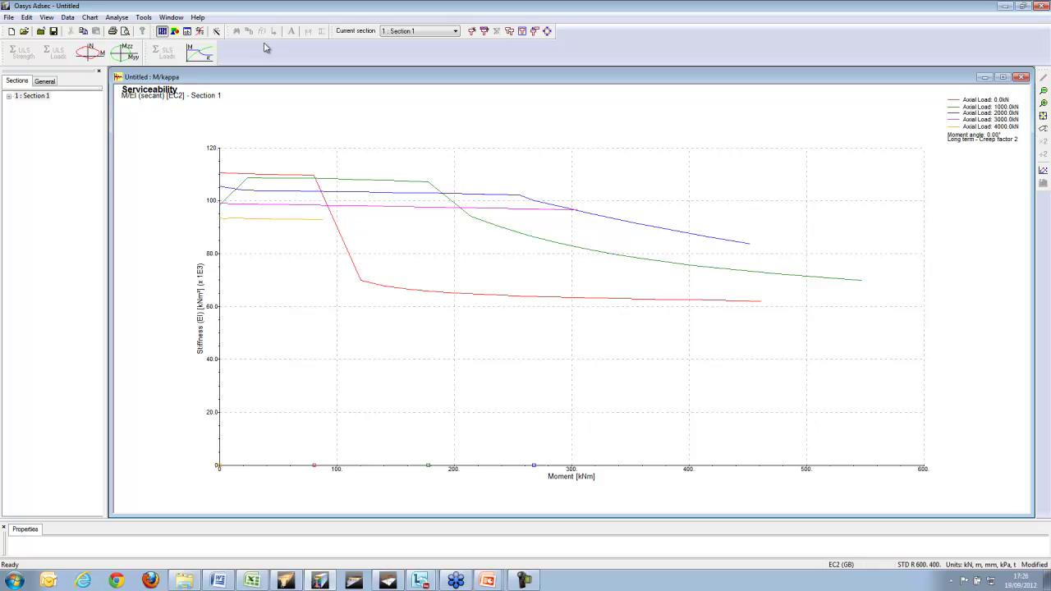
{"action": "left_click", "coordinate": [44, 81]}
{"action": "left_click", "coordinate": [10, 125]}
{"action": "double_click", "coordinate": [41, 134]}
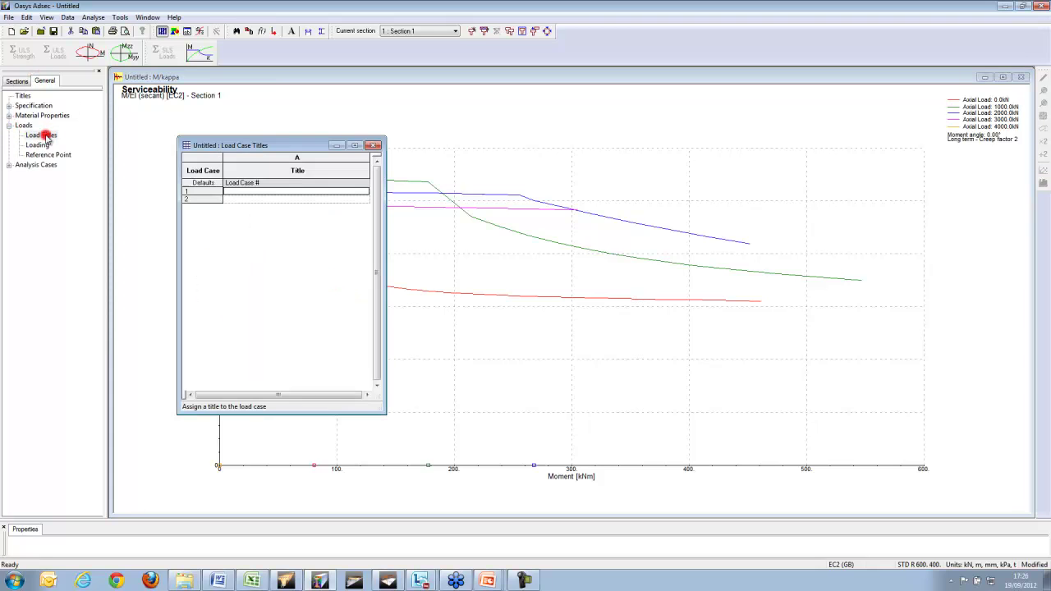
{"action": "type", "text": "dead"}
{"action": "key", "text": "Return"}
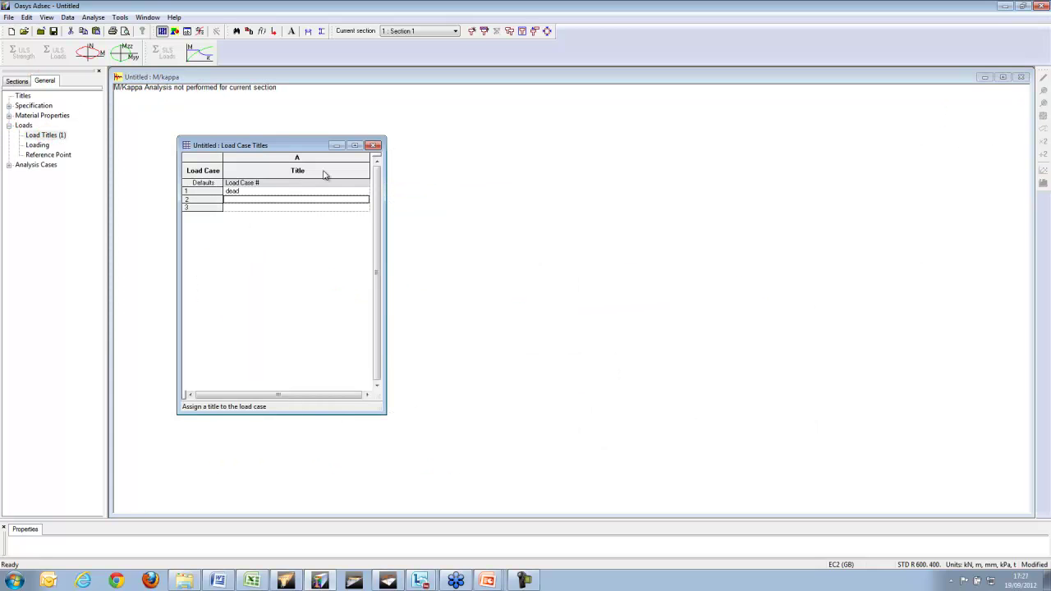
{"action": "type", "text": "live"}
{"action": "key", "text": "Up"}
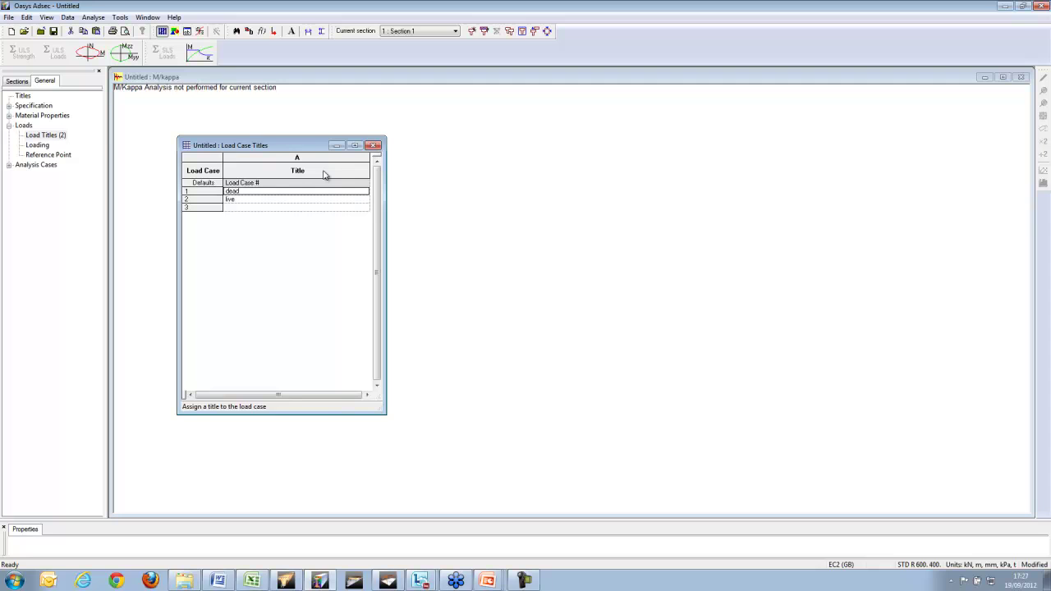
Close the chart and output windows, then shrink the load case titles table and move it beside the section view.
{"action": "left_click", "coordinate": [1020, 77]}
{"action": "left_click", "coordinate": [557, 76]}
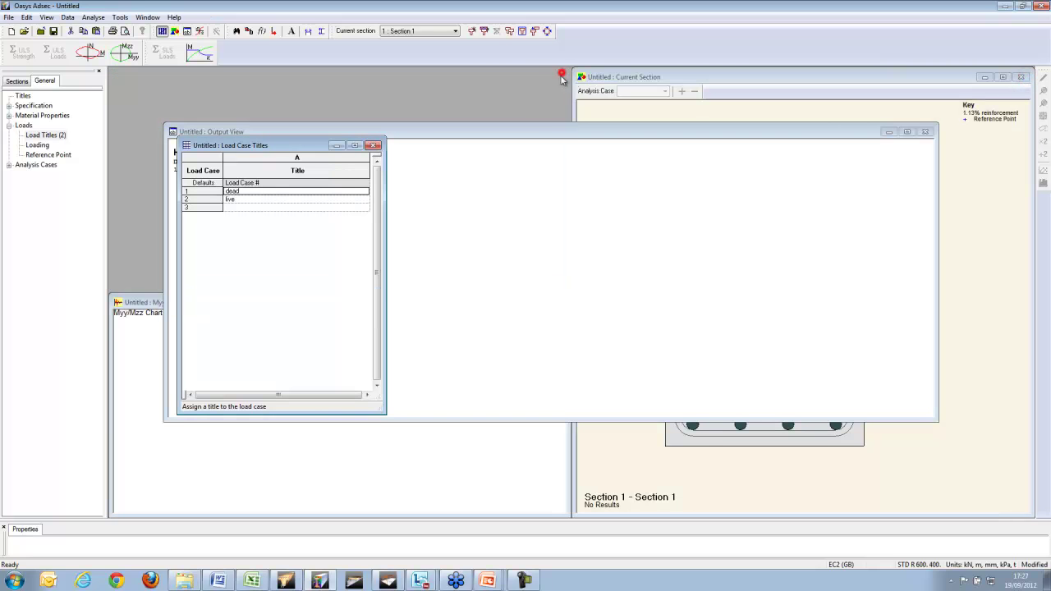
{"action": "left_click", "coordinate": [925, 131]}
{"action": "left_click", "coordinate": [558, 302]}
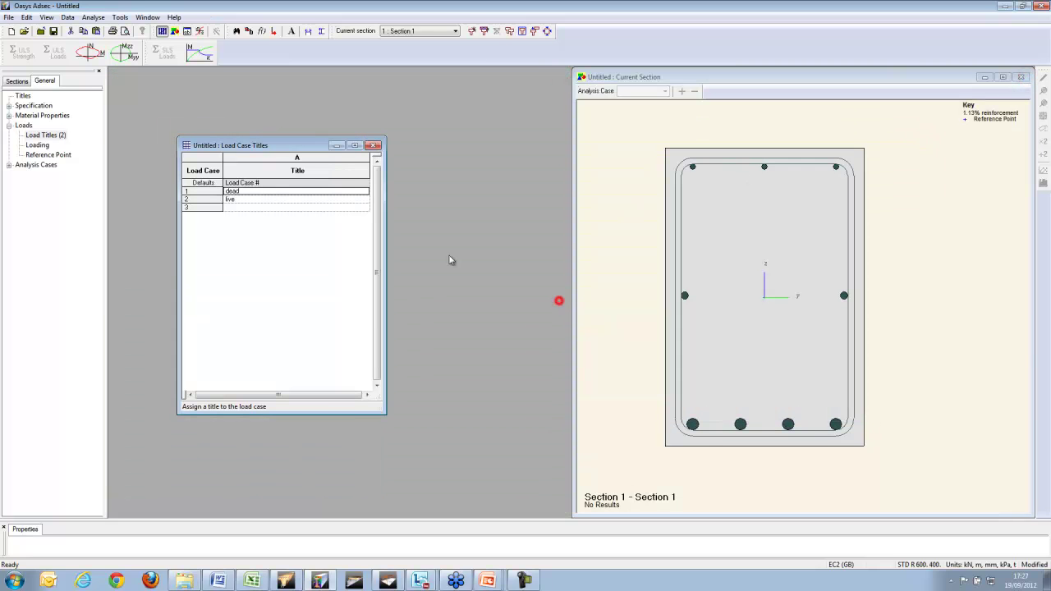
{"action": "left_click_drag", "start_coordinate": [379, 409], "coordinate": [386, 256]}
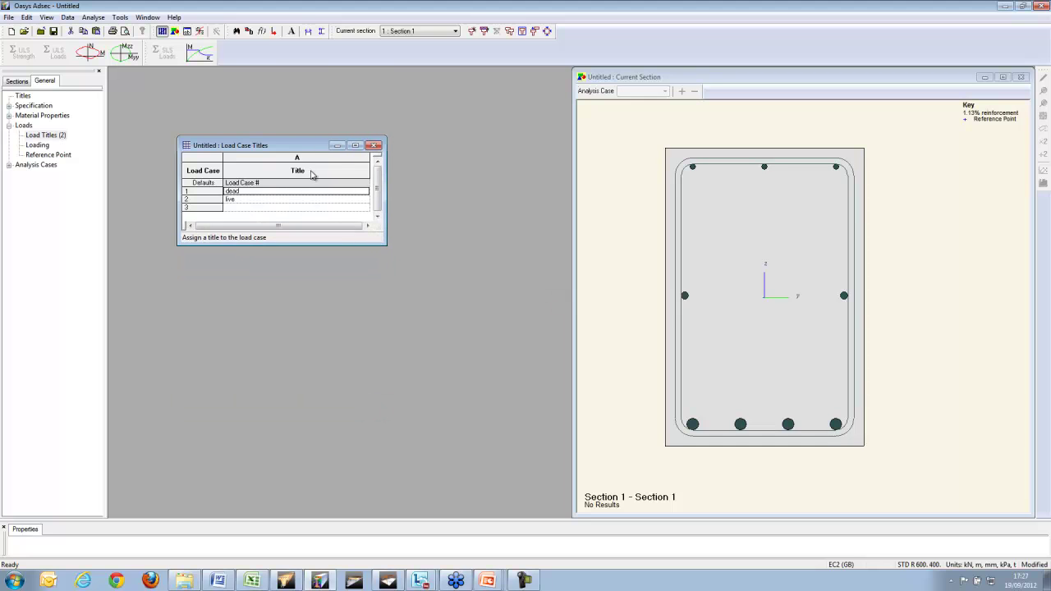
{"action": "left_click_drag", "start_coordinate": [301, 146], "coordinate": [241, 78]}
Add a Section Force load for load case 1 with N 0 kN, Myy 200 kNm and Mzz 0 kNm.
{"action": "double_click", "coordinate": [37, 145]}
{"action": "left_click_drag", "start_coordinate": [324, 152], "coordinate": [255, 197]}
{"action": "key", "text": "Tab"}
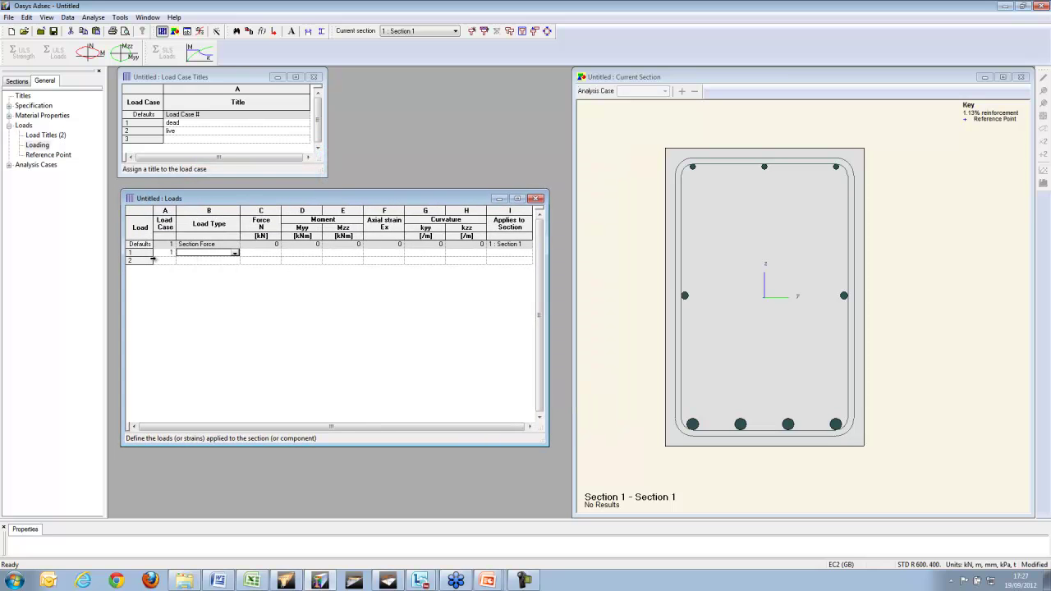
{"action": "left_click", "coordinate": [235, 252]}
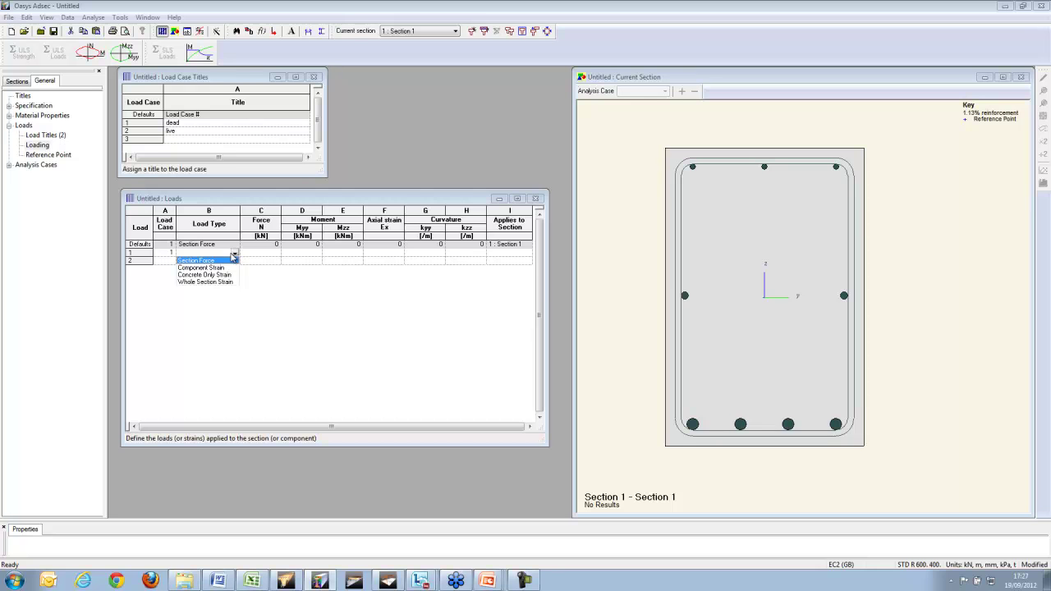
{"action": "key", "text": "Return"}
{"action": "key", "text": "Tab"}
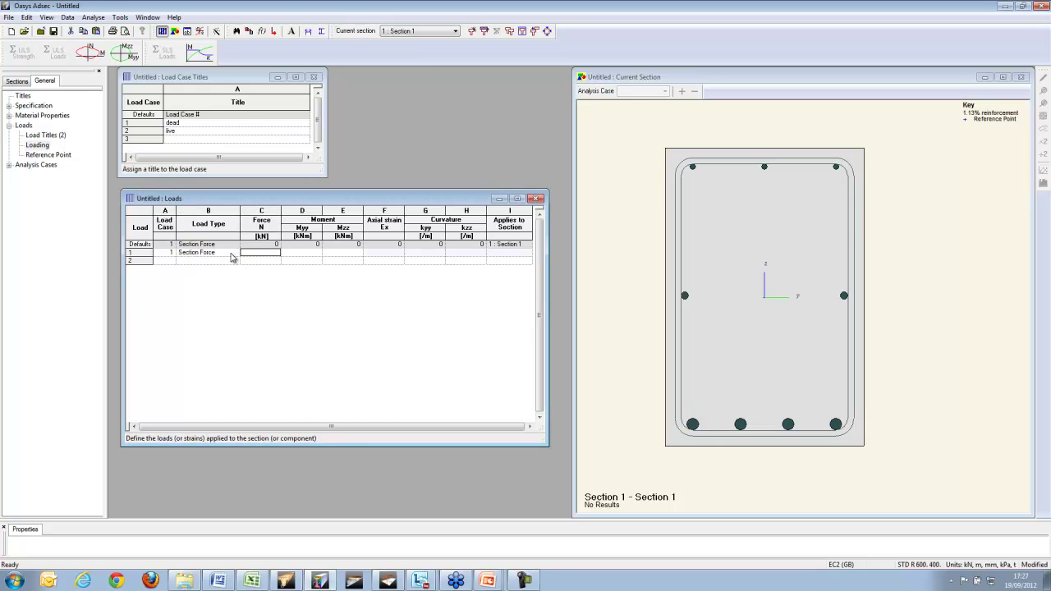
{"action": "key", "text": "Tab"}
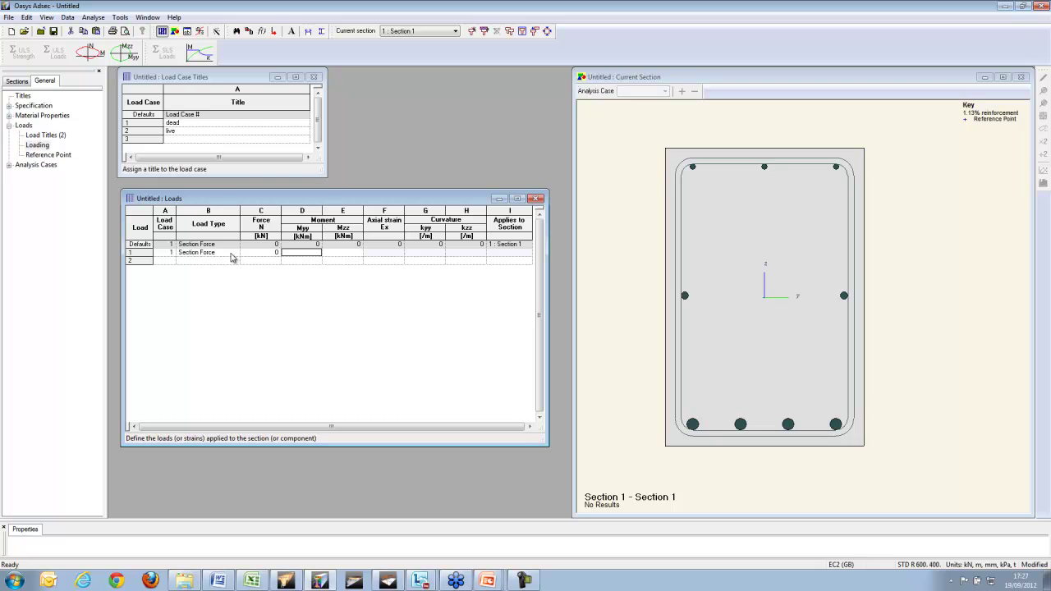
{"action": "type", "text": "200"}
{"action": "key", "text": "Tab"}
{"action": "key", "text": "Return"}
Add a Section Force load for load case 2 with N 0 kN, Myy 100 kNm and Mzz 0 kNm, and shrink the loads table.
{"action": "left_click", "coordinate": [232, 259]}
{"action": "key", "text": "Tab"}
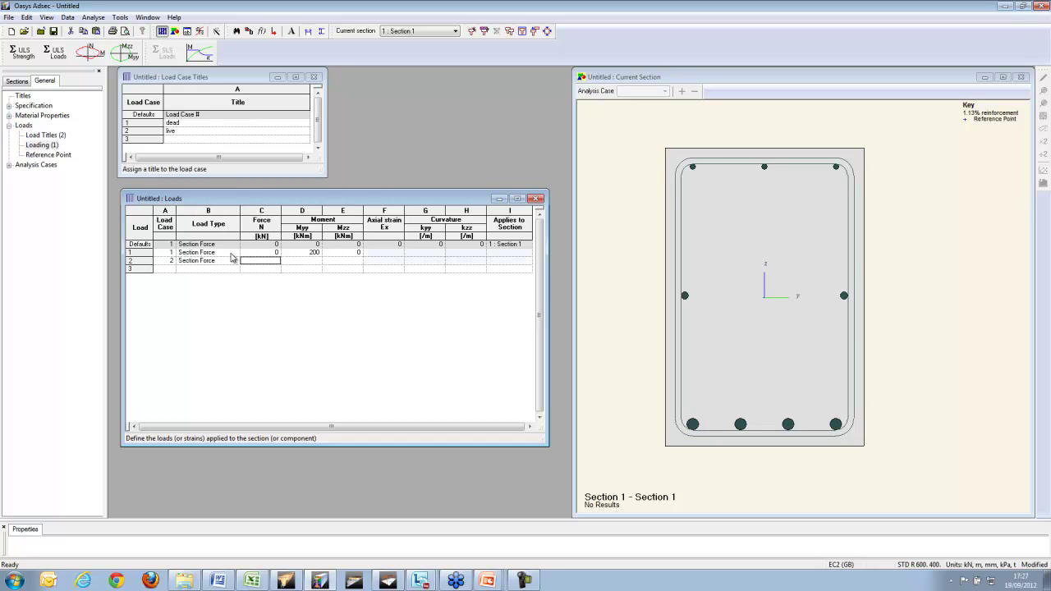
{"action": "key", "text": "Tab"}
{"action": "type", "text": "100"}
{"action": "key", "text": "Tab"}
{"action": "key", "text": "Return"}
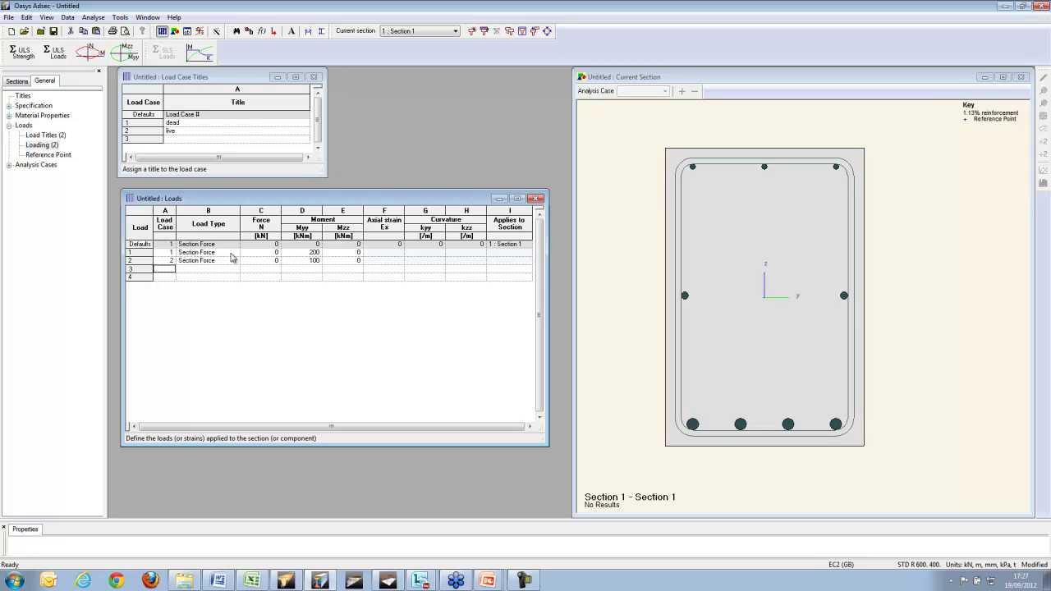
{"action": "left_click_drag", "start_coordinate": [540, 441], "coordinate": [545, 310]}
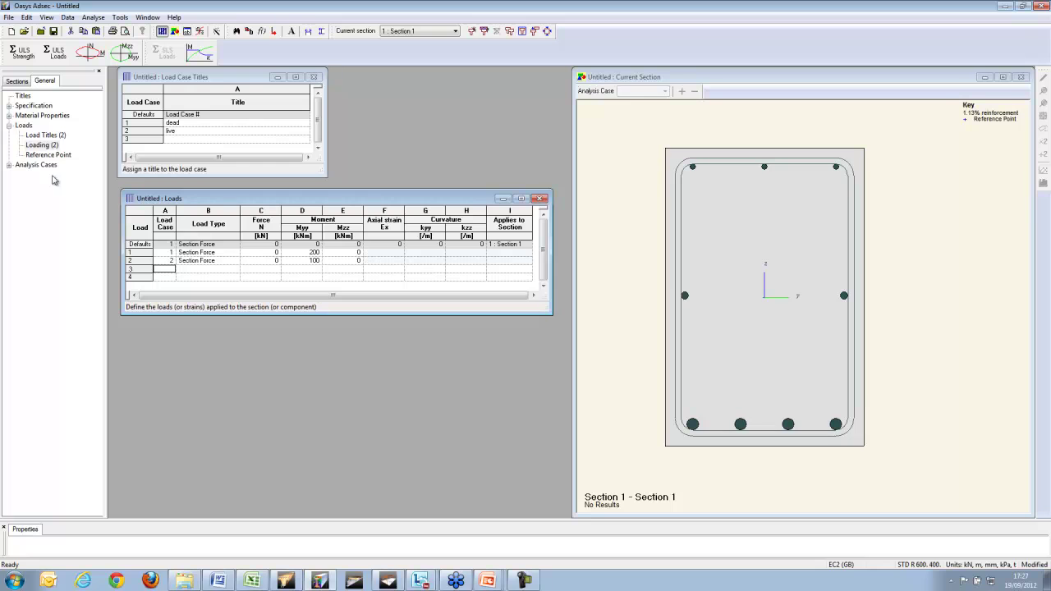
Define ULS Case 1 with the load description 1.35L1 + 1.5L2 and a prestress factor of 1.
{"action": "left_click", "coordinate": [10, 165]}
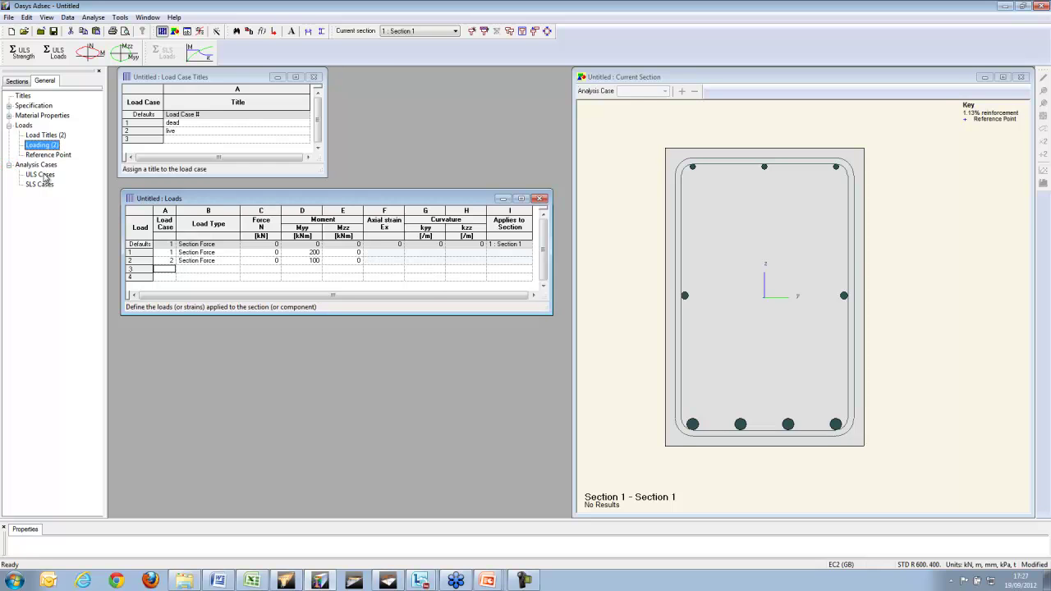
{"action": "double_click", "coordinate": [41, 175]}
{"action": "left_click_drag", "start_coordinate": [209, 165], "coordinate": [178, 334]}
{"action": "key", "text": "Tab"}
{"action": "type", "text": "1"}
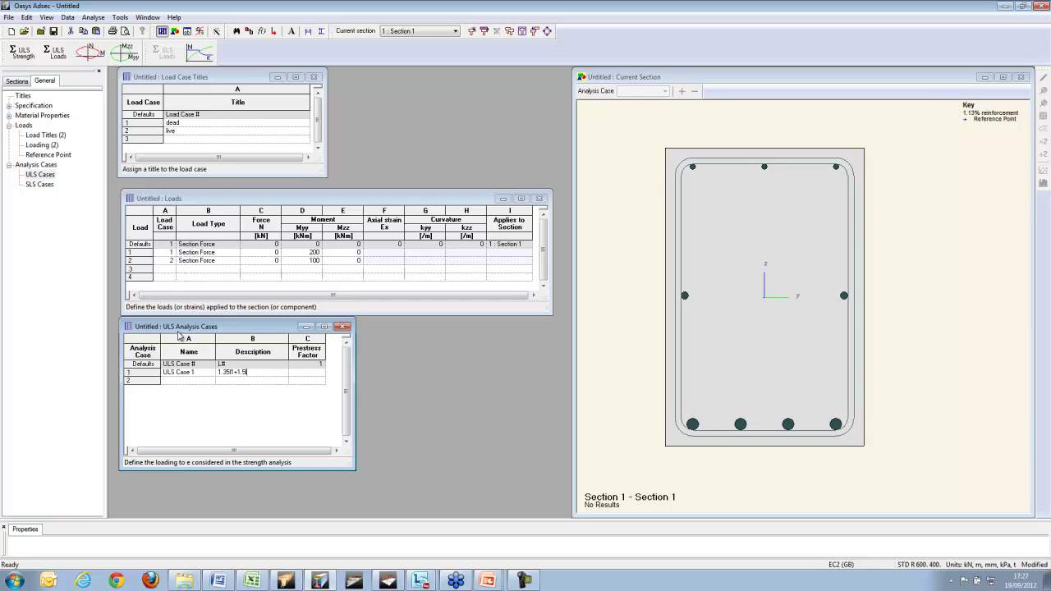
{"action": "key", "text": "Return"}
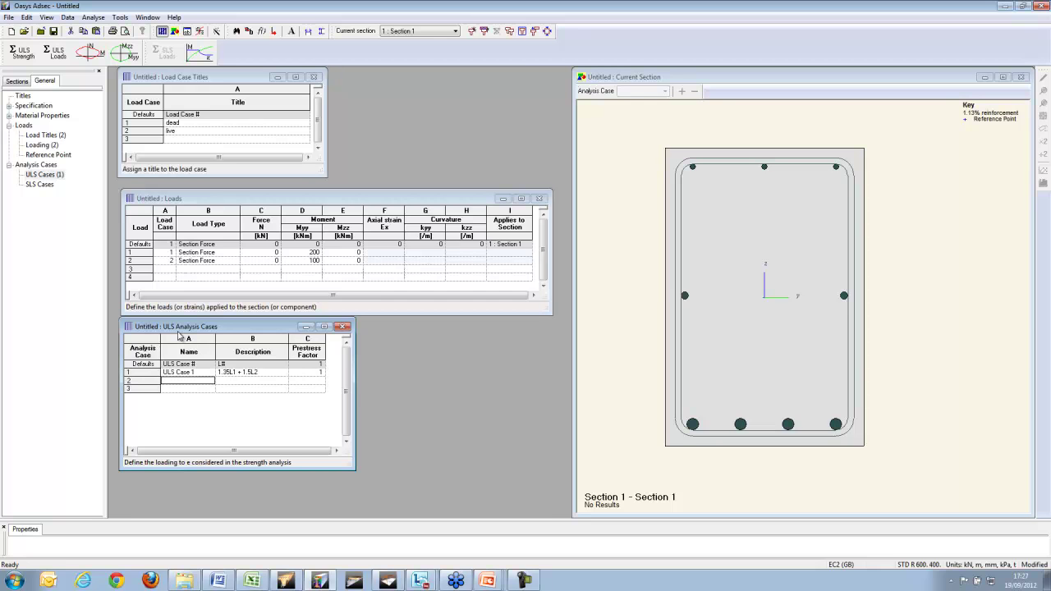
Define SLS Case 1 as a Long analysis of L2 with creep coefficient 2, 50 mm crack cover and crack strain Equation 7.9.
{"action": "left_click", "coordinate": [39, 184]}
{"action": "double_click", "coordinate": [40, 185]}
{"action": "left_click", "coordinate": [283, 247]}
{"action": "key", "text": "Return"}
{"action": "type", "text": "l"}
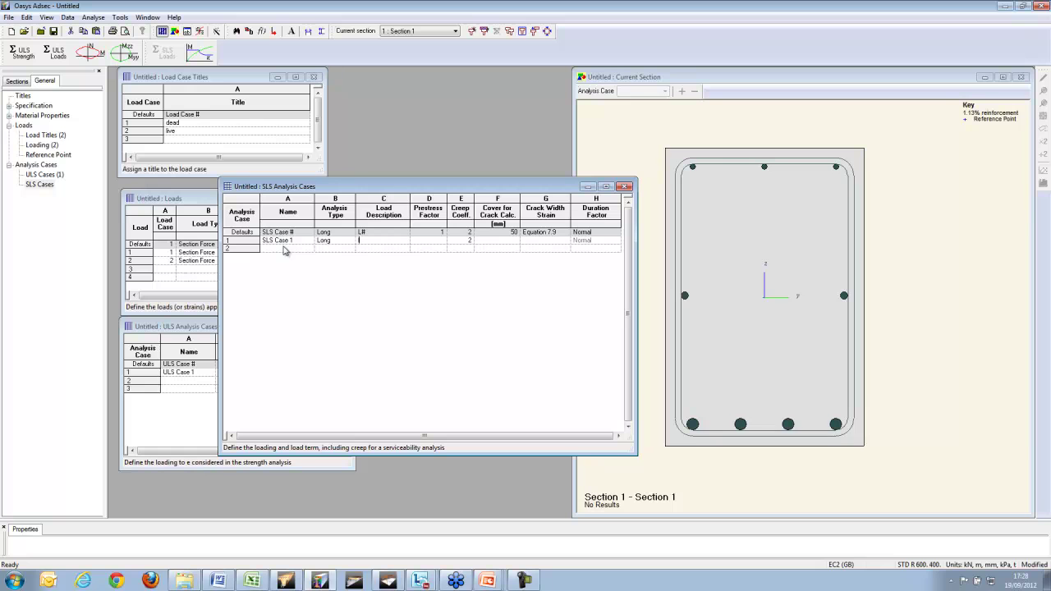
{"action": "key", "text": "Return"}
{"action": "key", "text": "Return"}
{"action": "key", "text": "Return"}
{"action": "key", "text": "Return"}
{"action": "key", "text": "Return"}
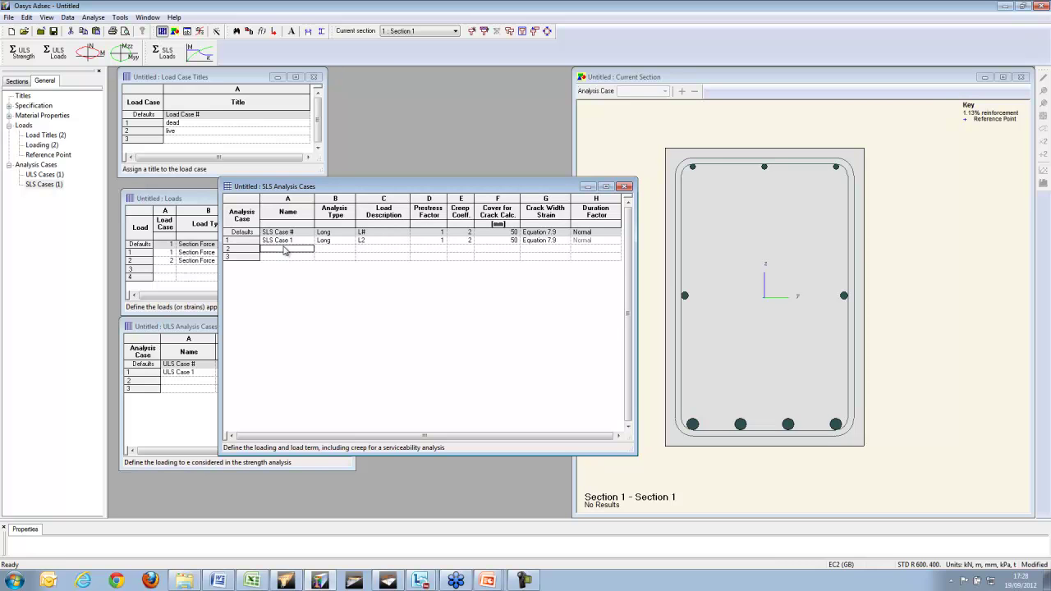
{"action": "left_click_drag", "start_coordinate": [355, 178], "coordinate": [353, 372]}
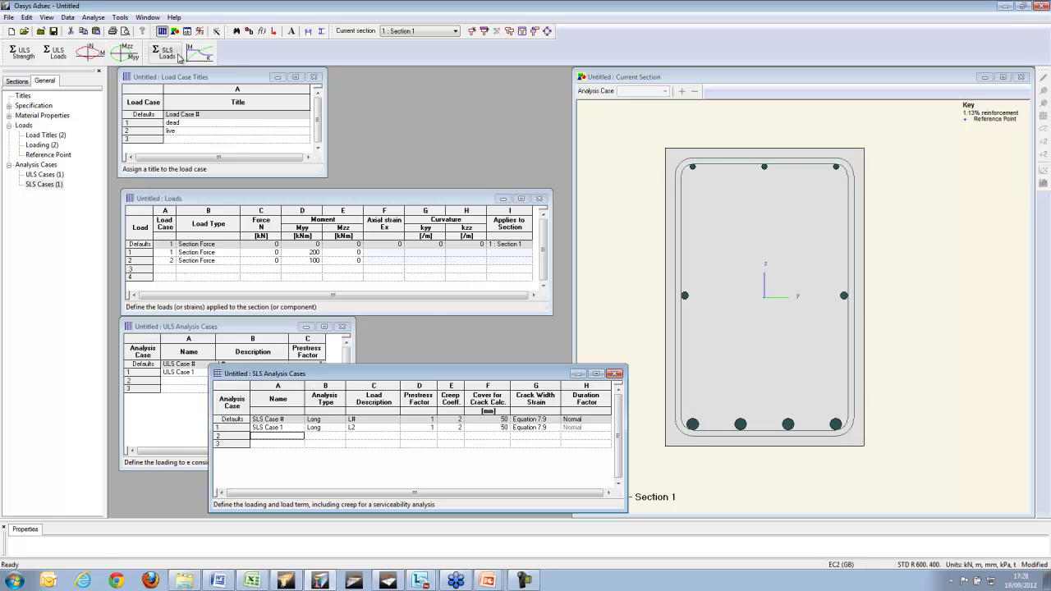
Run the SLS loads analysis for SLS Case 1 and output its general results and crack results.
{"action": "left_click", "coordinate": [177, 57]}
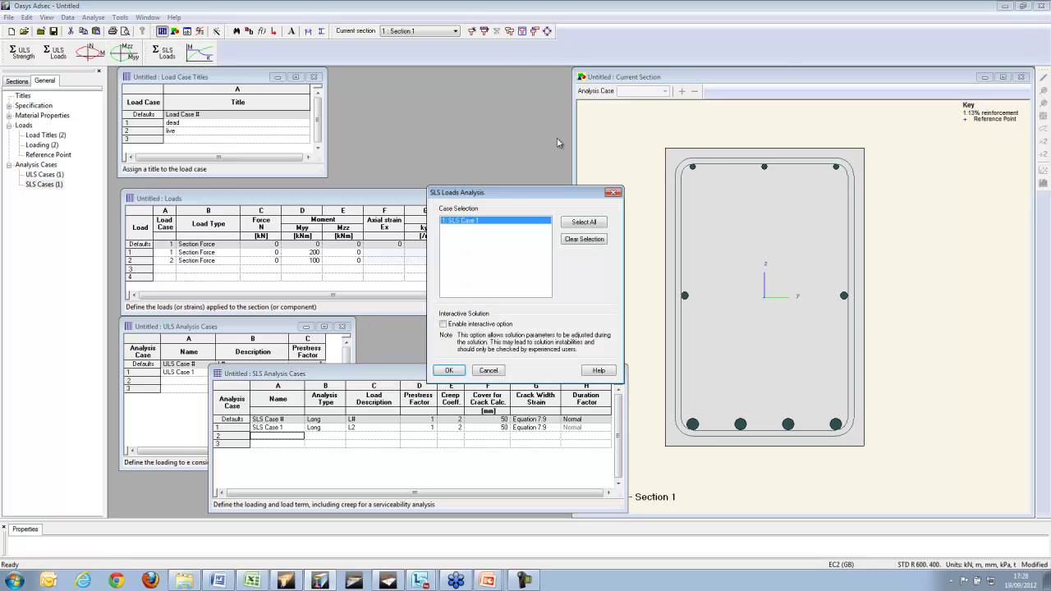
{"action": "left_click", "coordinate": [453, 370]}
{"action": "left_click", "coordinate": [444, 247]}
{"action": "left_click", "coordinate": [444, 237]}
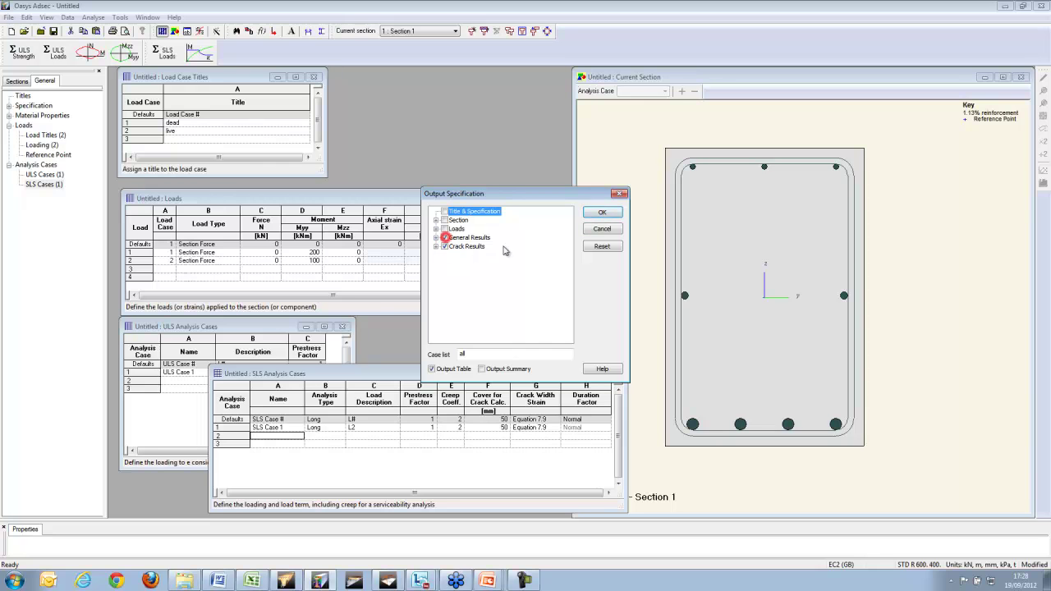
{"action": "left_click", "coordinate": [607, 214]}
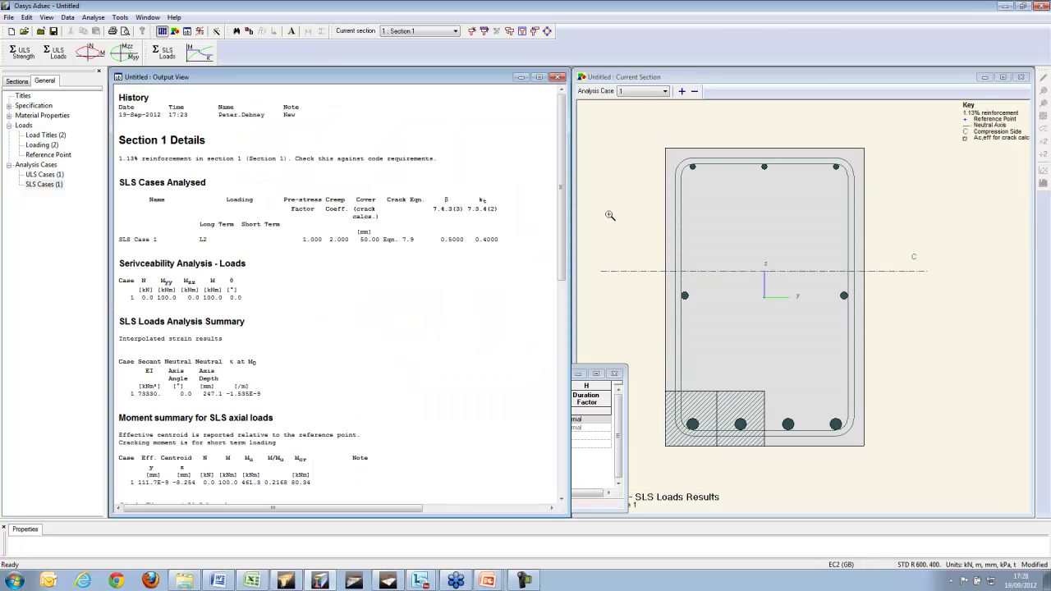
Examine the SLS moment summary, strains, stresses and crack widths, and compare them with the section view's crack calculation areas.
{"action": "left_click_drag", "start_coordinate": [562, 189], "coordinate": [560, 294]}
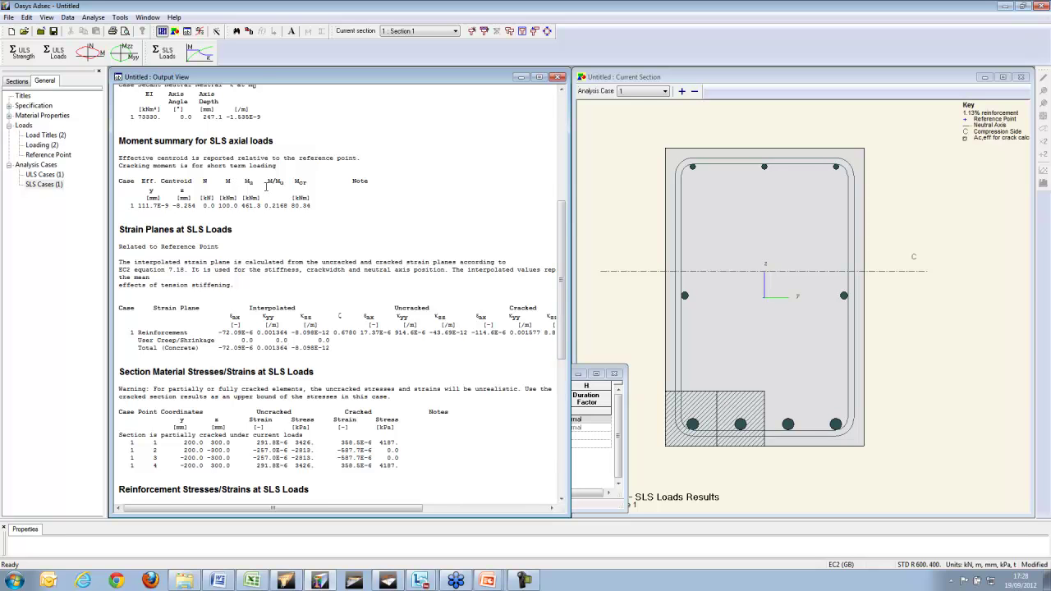
{"action": "scroll", "coordinate": [266, 187], "scroll_direction": "down", "scroll_amount": 3}
{"action": "scroll", "coordinate": [272, 182], "scroll_direction": "down", "scroll_amount": 12}
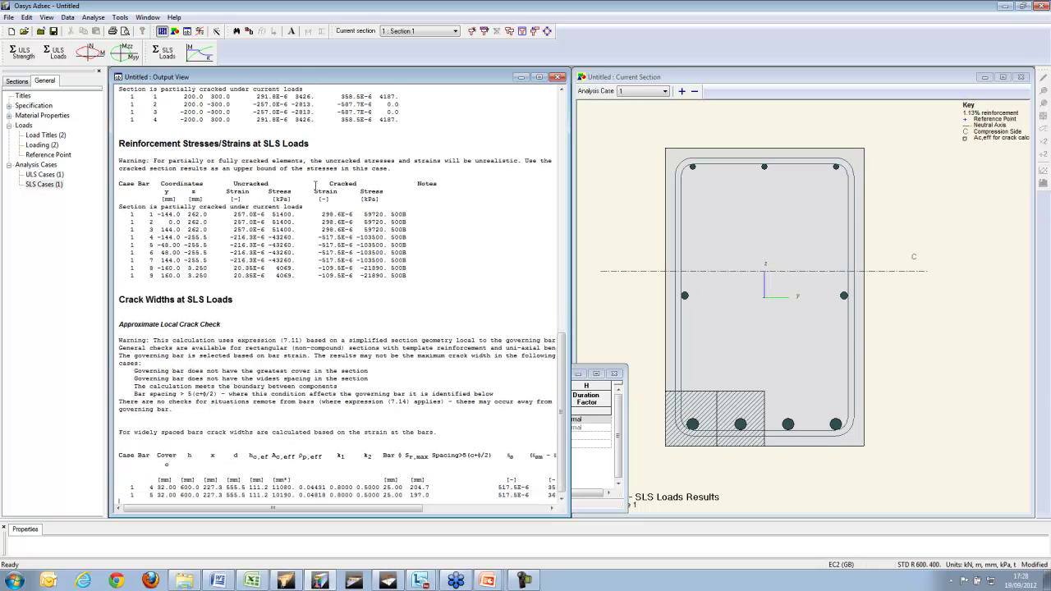
{"action": "scroll", "coordinate": [316, 182], "scroll_direction": "down", "scroll_amount": 1}
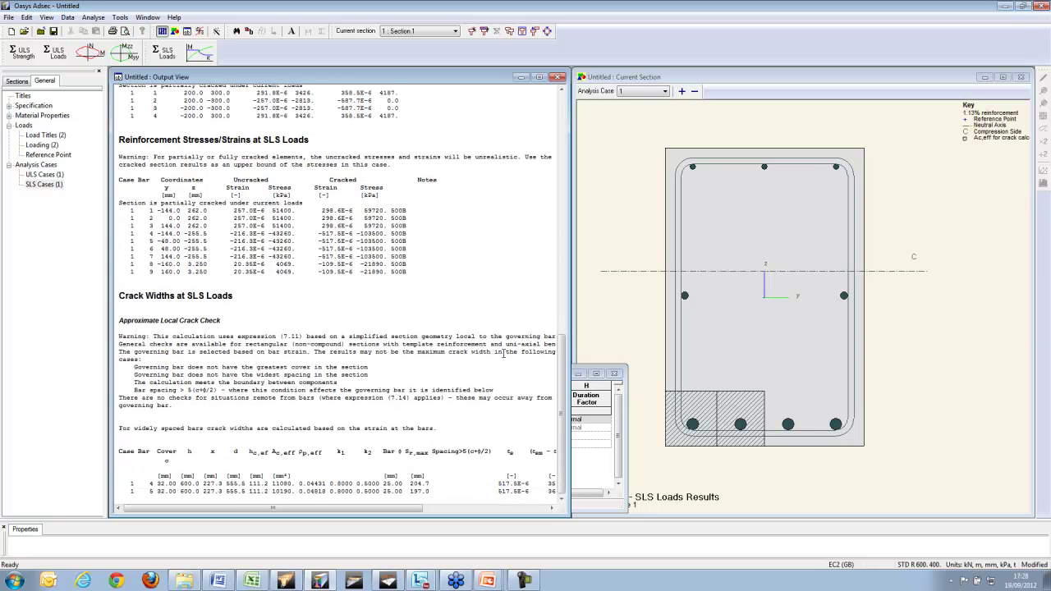
{"action": "left_click_drag", "start_coordinate": [566, 471], "coordinate": [757, 485]}
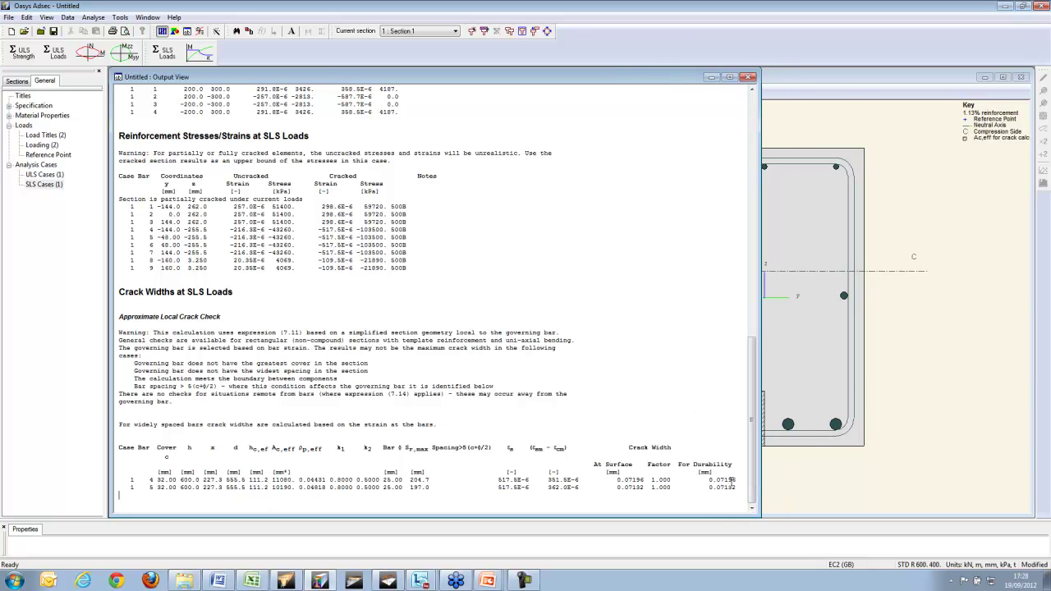
{"action": "left_click", "coordinate": [844, 78]}
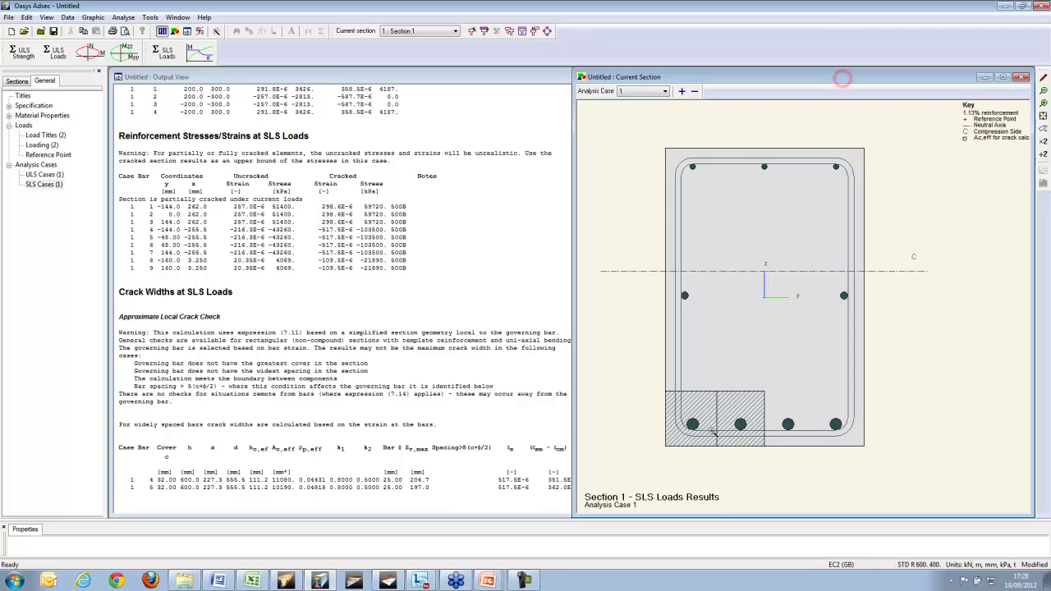
{"action": "left_click_drag", "start_coordinate": [582, 516], "coordinate": [543, 428]}
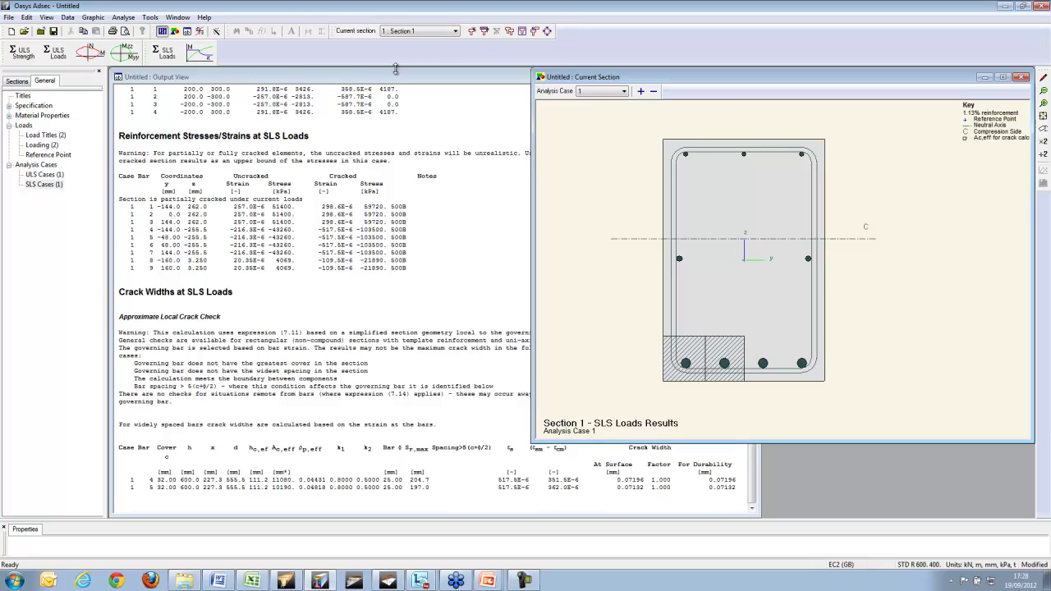
Run the ULS loads analysis for ULS Case 1, output its general results, and review the stresses, strains and section view.
{"action": "left_click", "coordinate": [57, 56]}
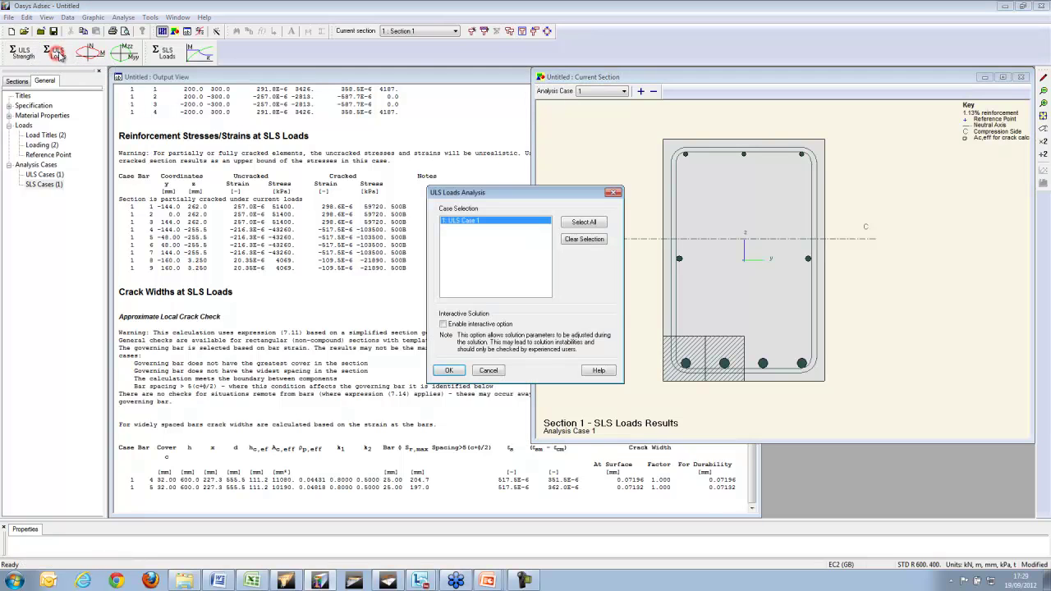
{"action": "left_click", "coordinate": [447, 371]}
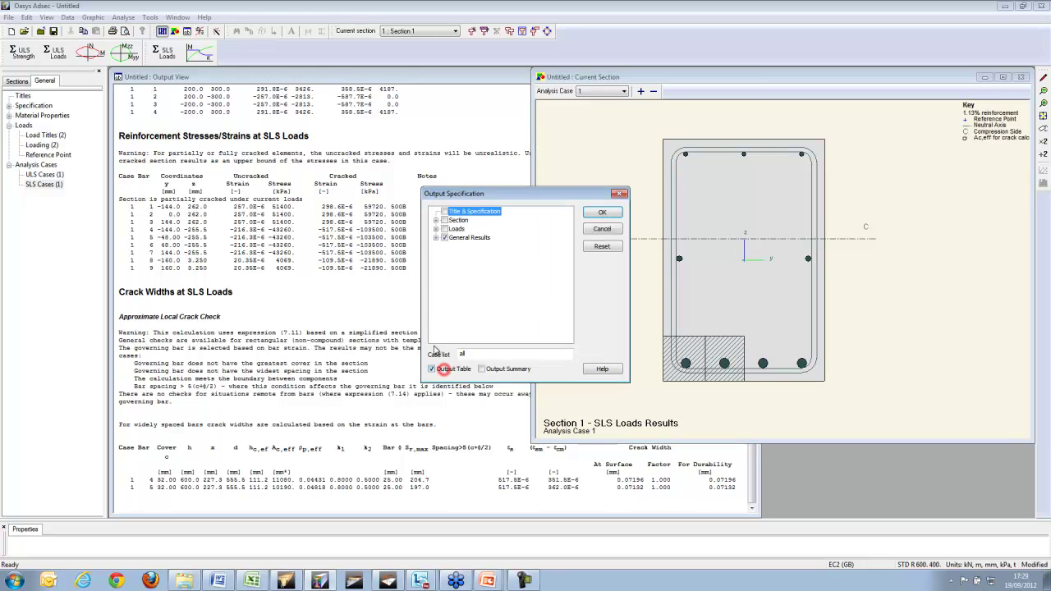
{"action": "left_click", "coordinate": [598, 215]}
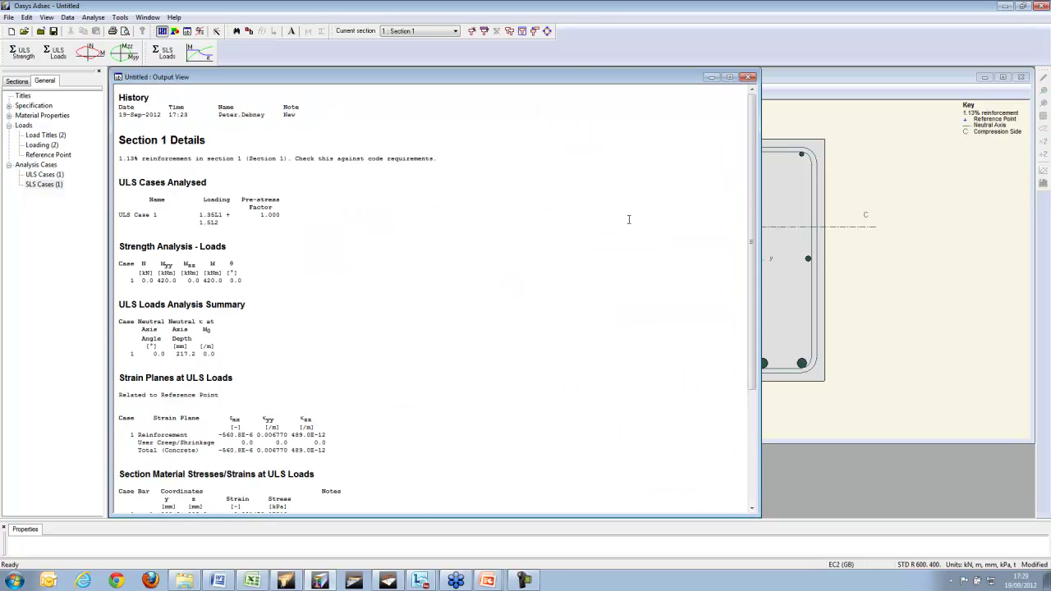
{"action": "left_click_drag", "start_coordinate": [750, 189], "coordinate": [740, 324]}
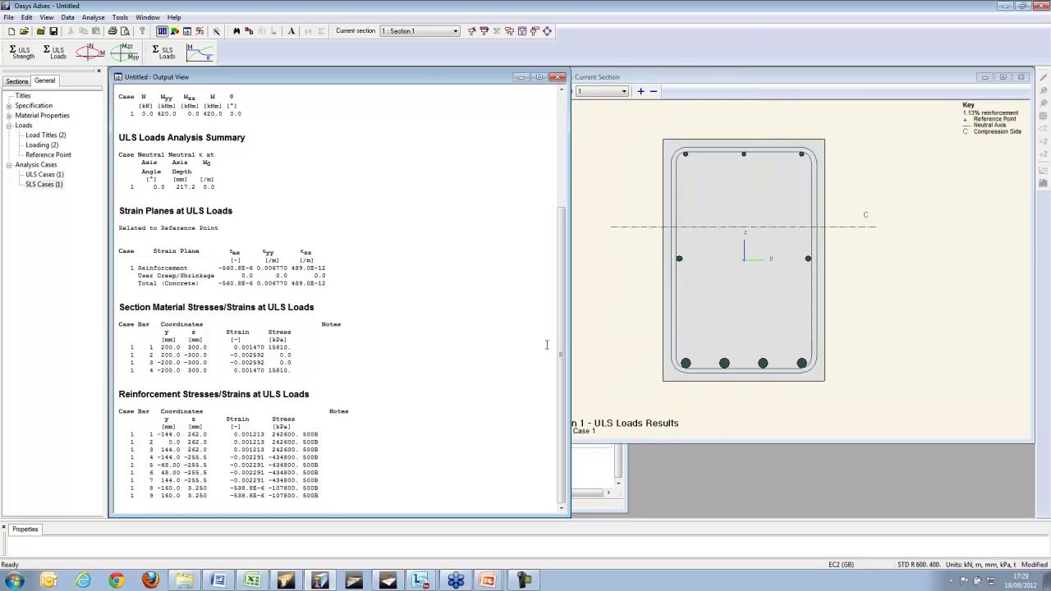
{"action": "left_click", "coordinate": [679, 74]}
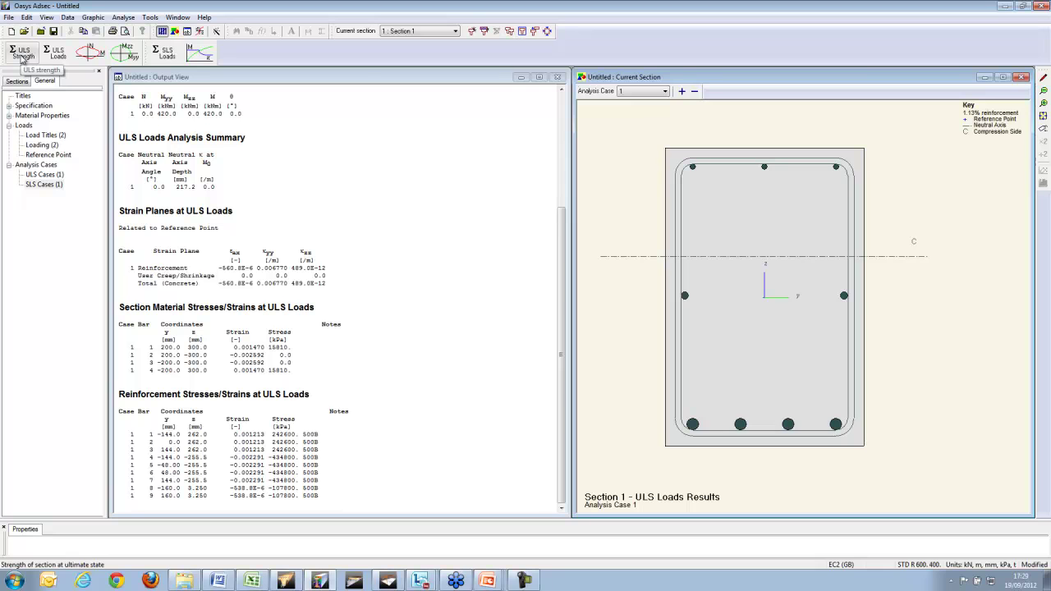
Run the ULS strength analysis for ULS Case 1, output its general results, and review the moment capacity, strains and stresses.
{"action": "left_click", "coordinate": [22, 55]}
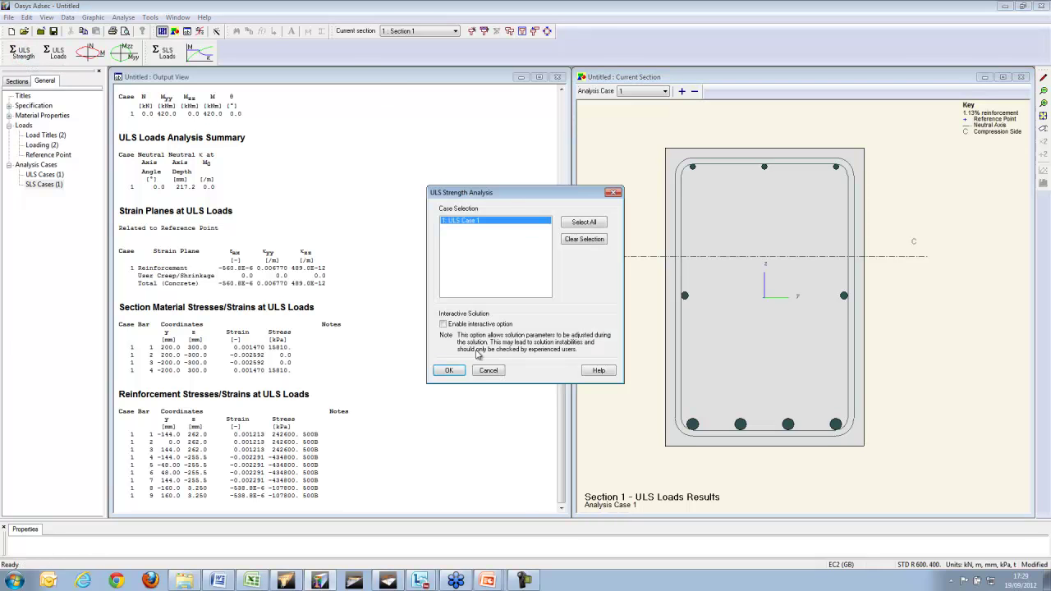
{"action": "left_click", "coordinate": [449, 370]}
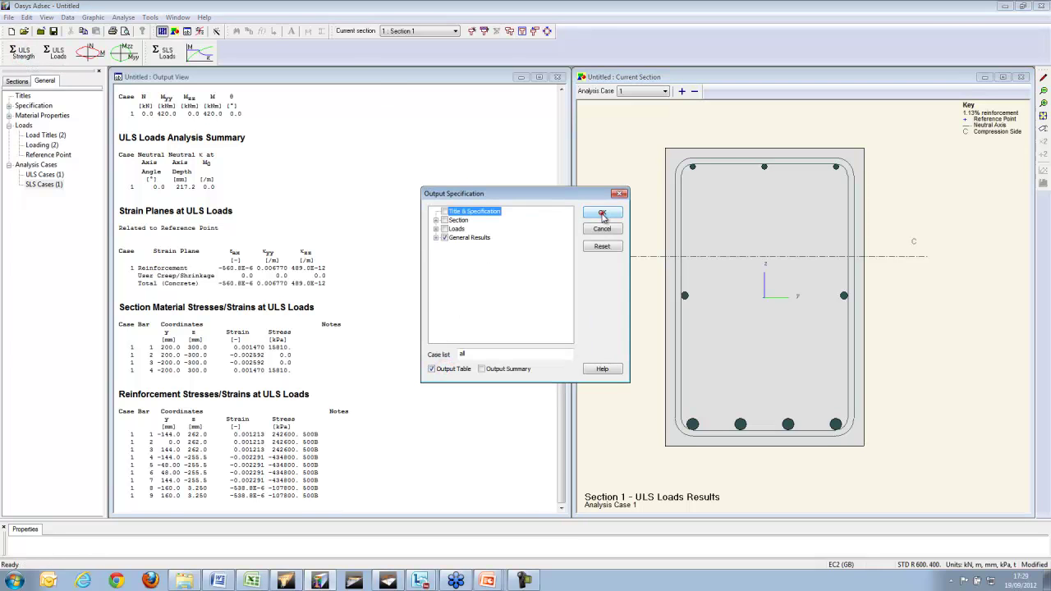
{"action": "left_click", "coordinate": [601, 214]}
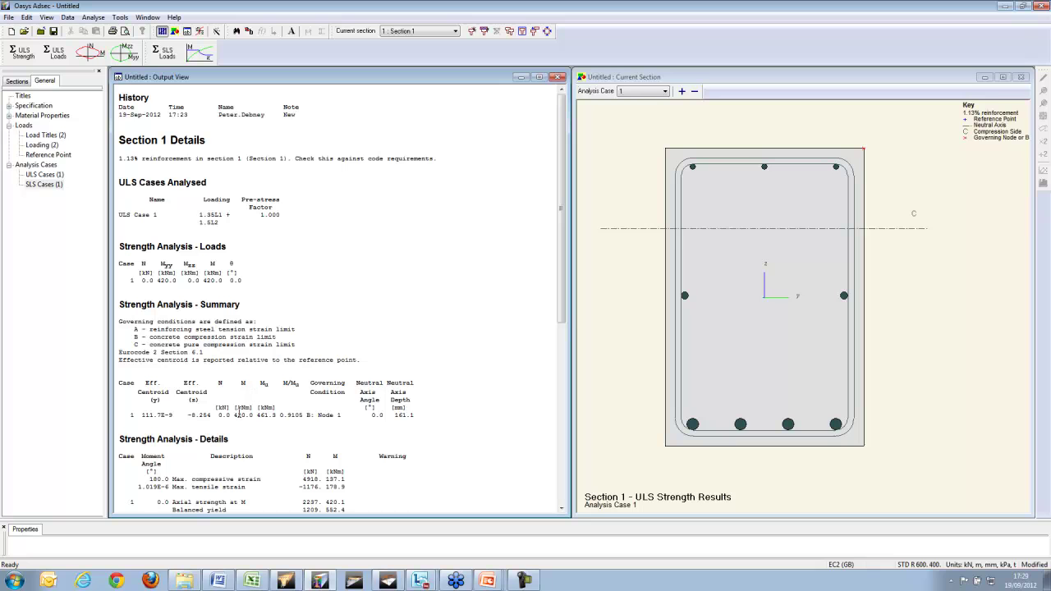
{"action": "left_click_drag", "start_coordinate": [258, 414], "coordinate": [297, 420]}
{"action": "left_click", "coordinate": [307, 417]}
{"action": "left_click_drag", "start_coordinate": [560, 267], "coordinate": [566, 459]}
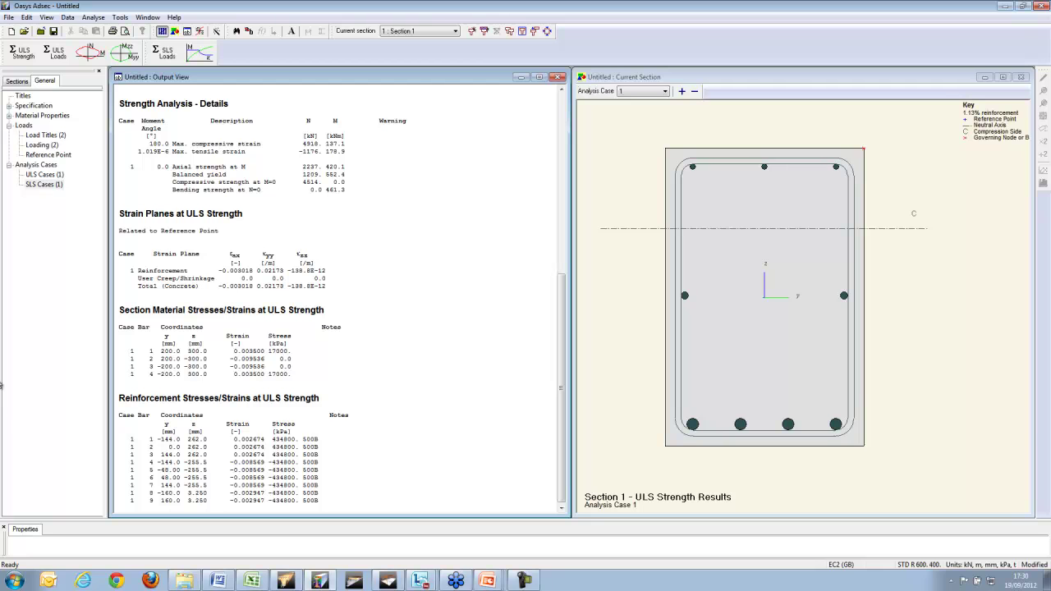
Close the results output and the load and analysis case tables, and minimise the section view.
{"action": "left_click", "coordinate": [558, 76]}
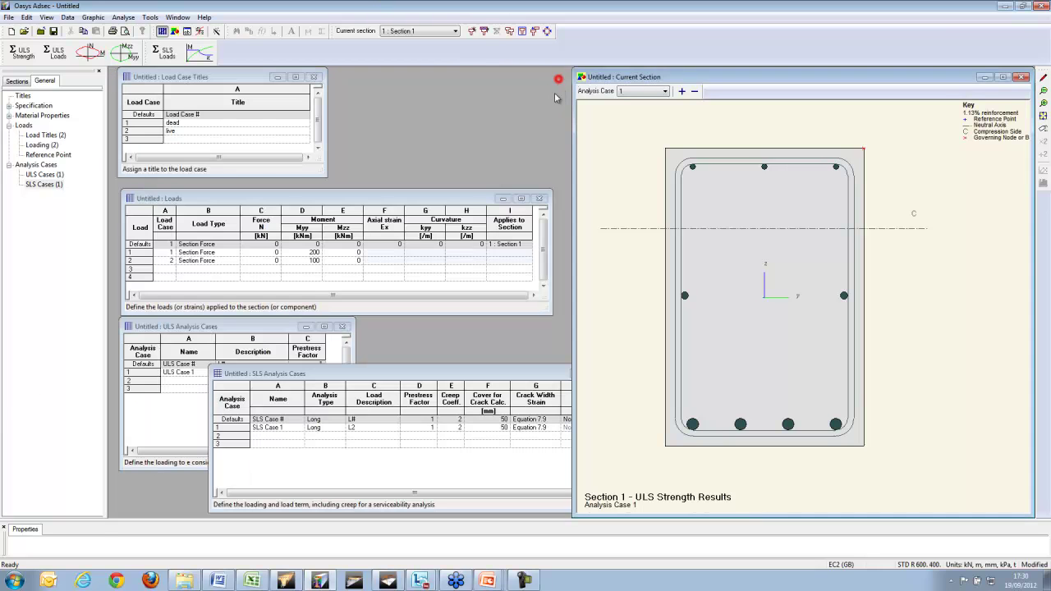
{"action": "left_click", "coordinate": [545, 196]}
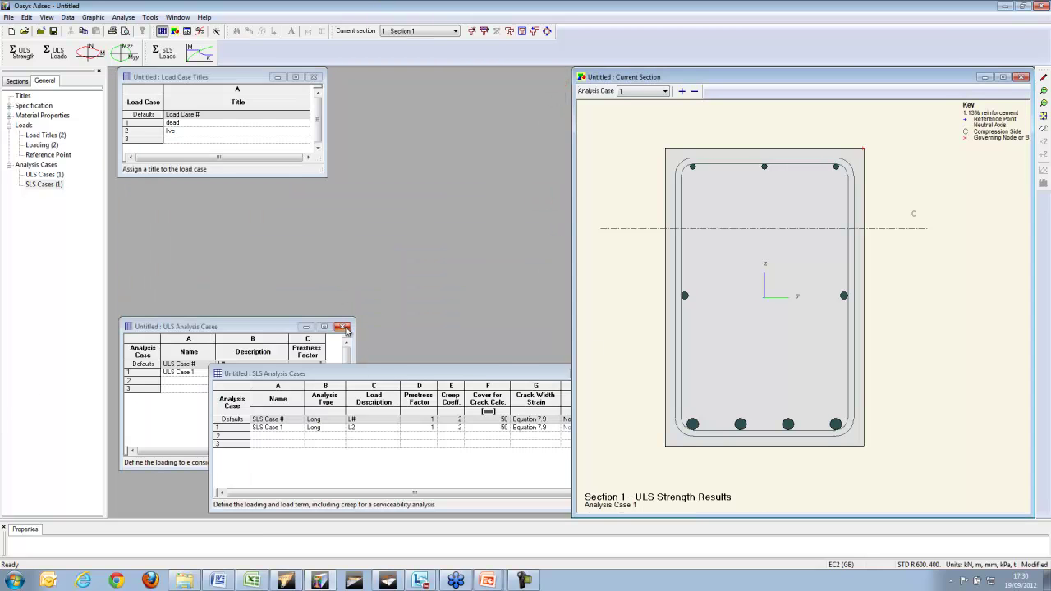
{"action": "left_click", "coordinate": [342, 326]}
{"action": "left_click", "coordinate": [313, 77]}
{"action": "left_click", "coordinate": [550, 374]}
{"action": "left_click", "coordinate": [576, 366]}
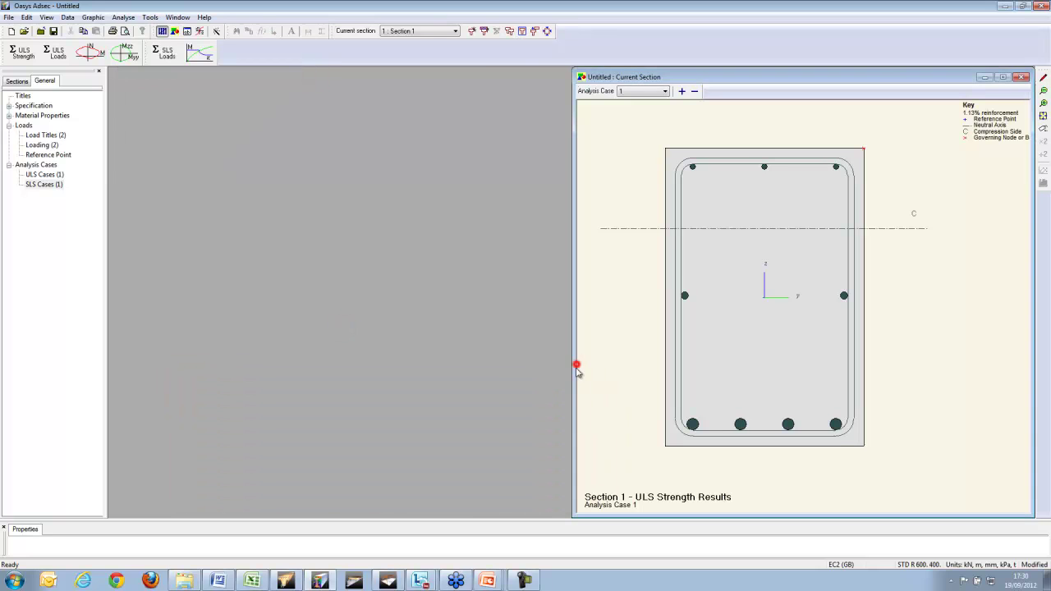
{"action": "left_click", "coordinate": [985, 76]}
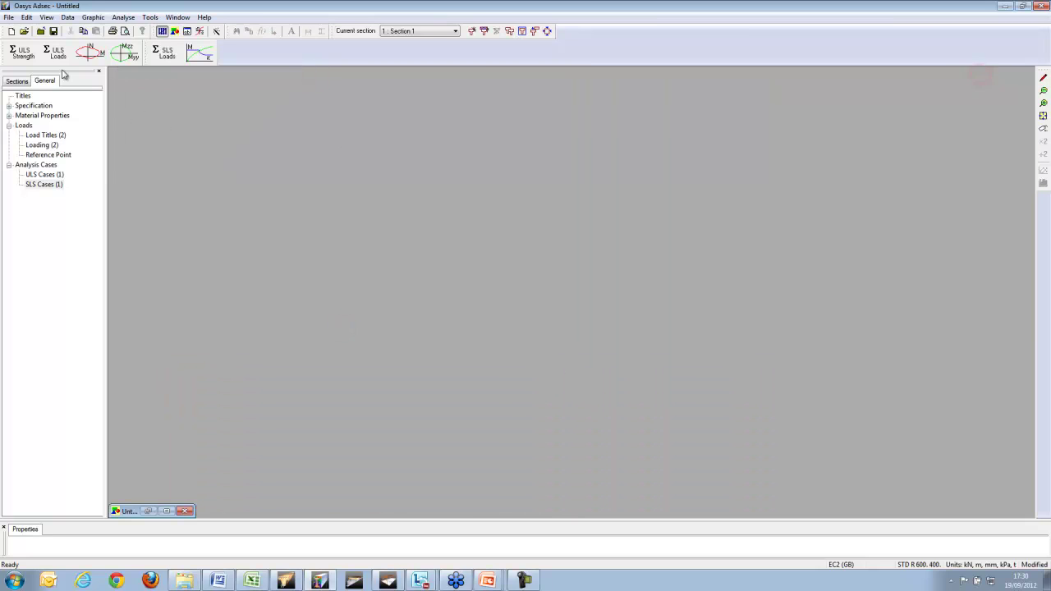
Start a new file with a general section to EN 1992-1-1:2004 Eurocode 2, with United Kingdom as the country.
{"action": "left_click", "coordinate": [12, 31]}
{"action": "left_click", "coordinate": [543, 406]}
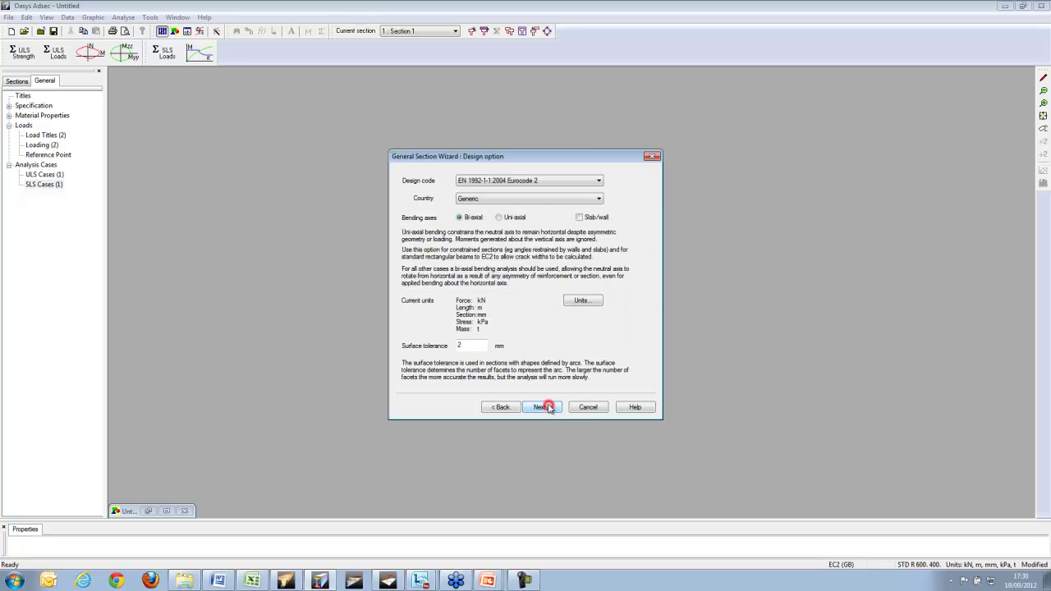
{"action": "left_click", "coordinate": [549, 199]}
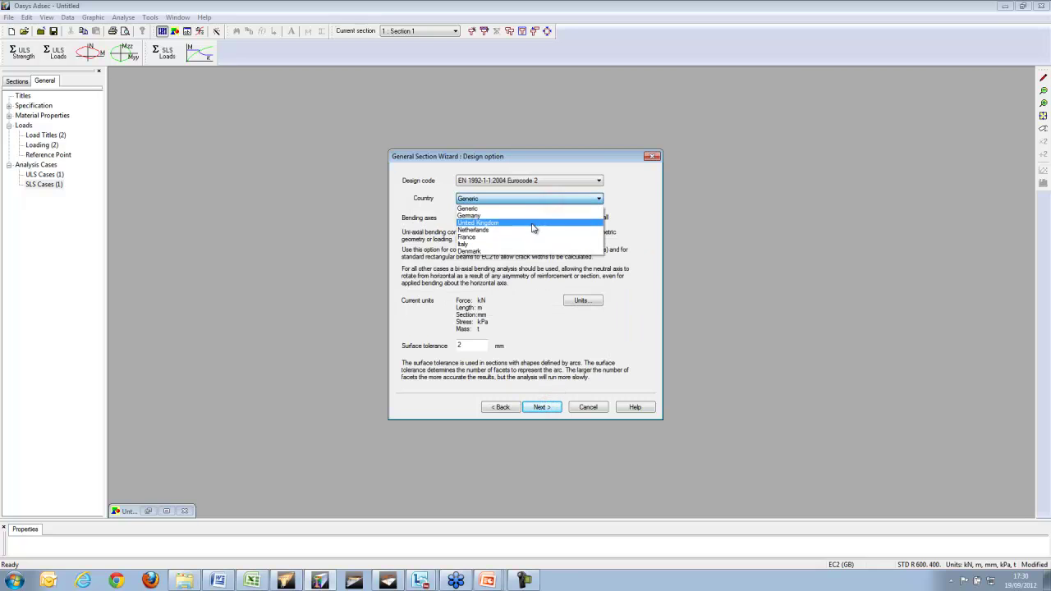
{"action": "left_click", "coordinate": [532, 222]}
{"action": "left_click", "coordinate": [550, 408]}
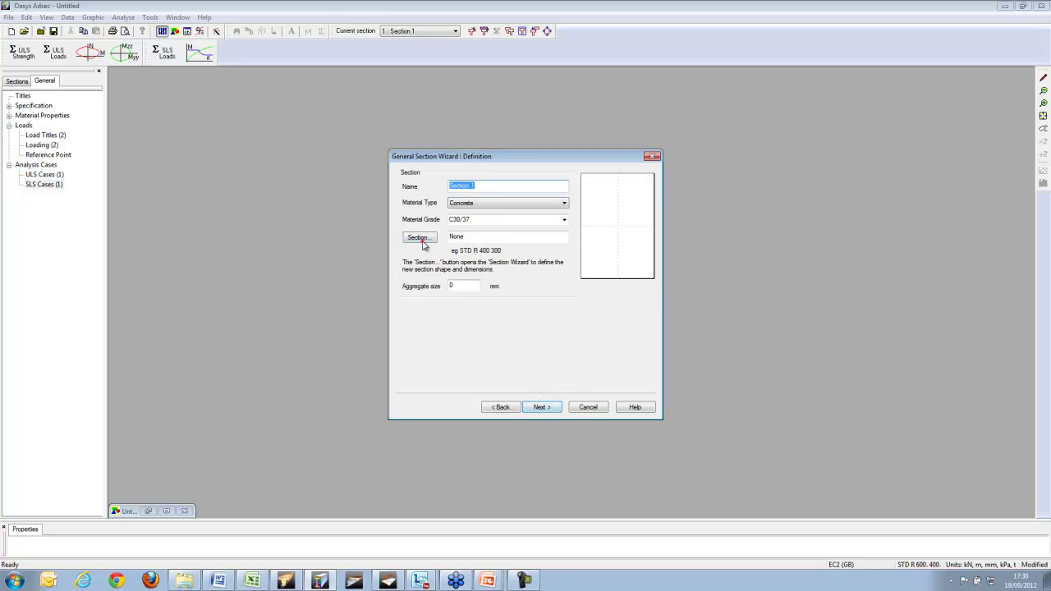
Set the section's definition method to Perimeter and look at the available bridge beams without importing one.
{"action": "left_click", "coordinate": [421, 240]}
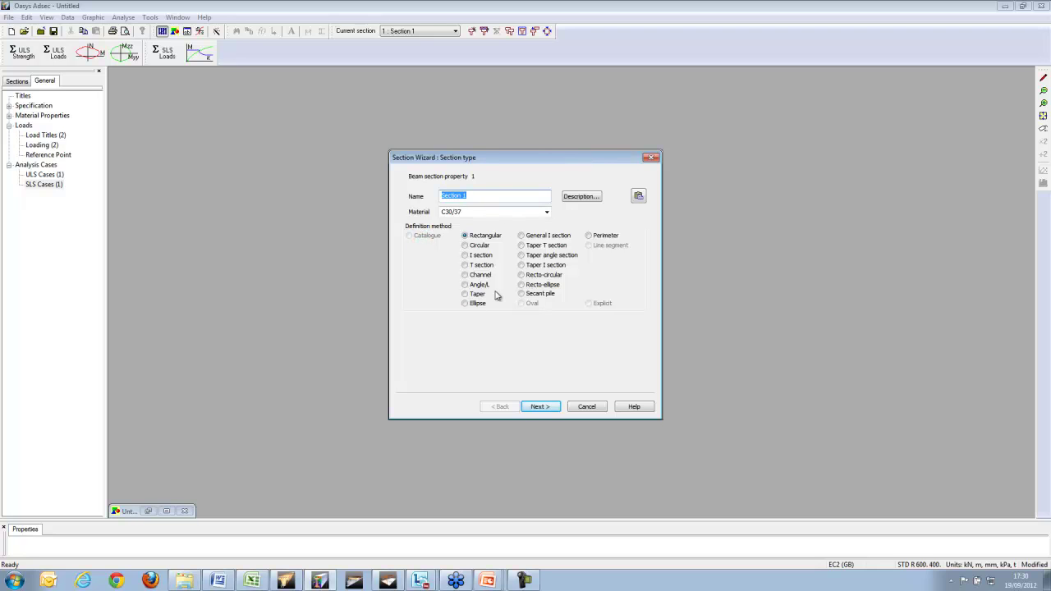
{"action": "left_click", "coordinate": [588, 236]}
{"action": "left_click", "coordinate": [542, 407]}
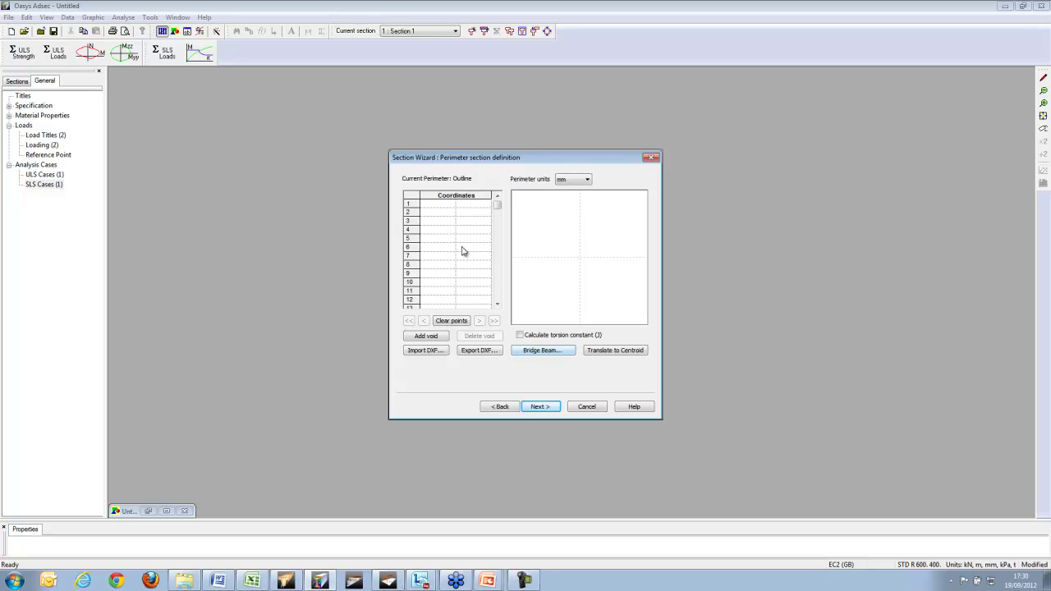
{"action": "left_click", "coordinate": [553, 351]}
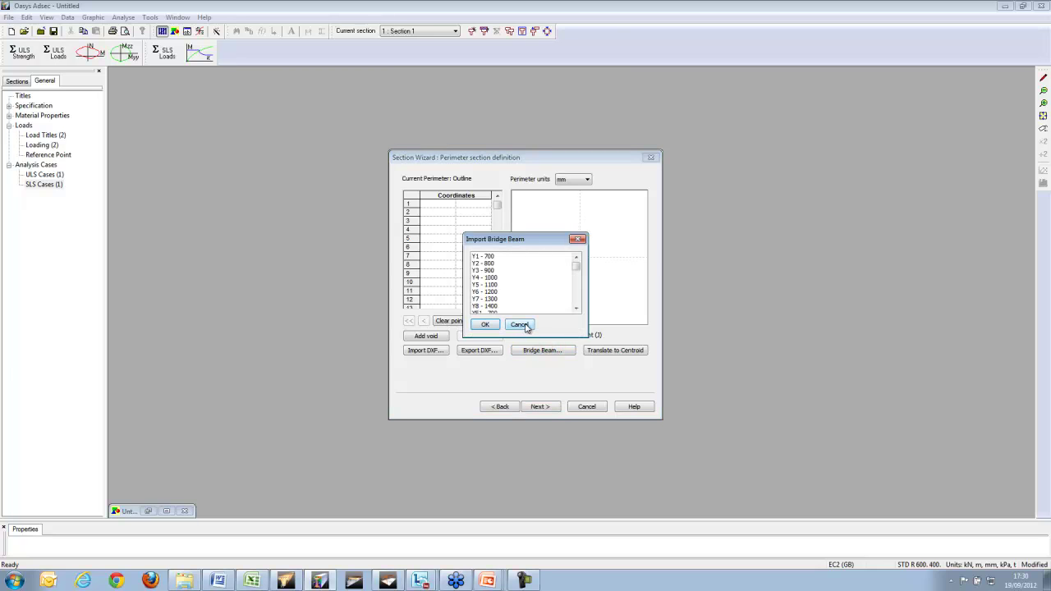
{"action": "left_click", "coordinate": [522, 326]}
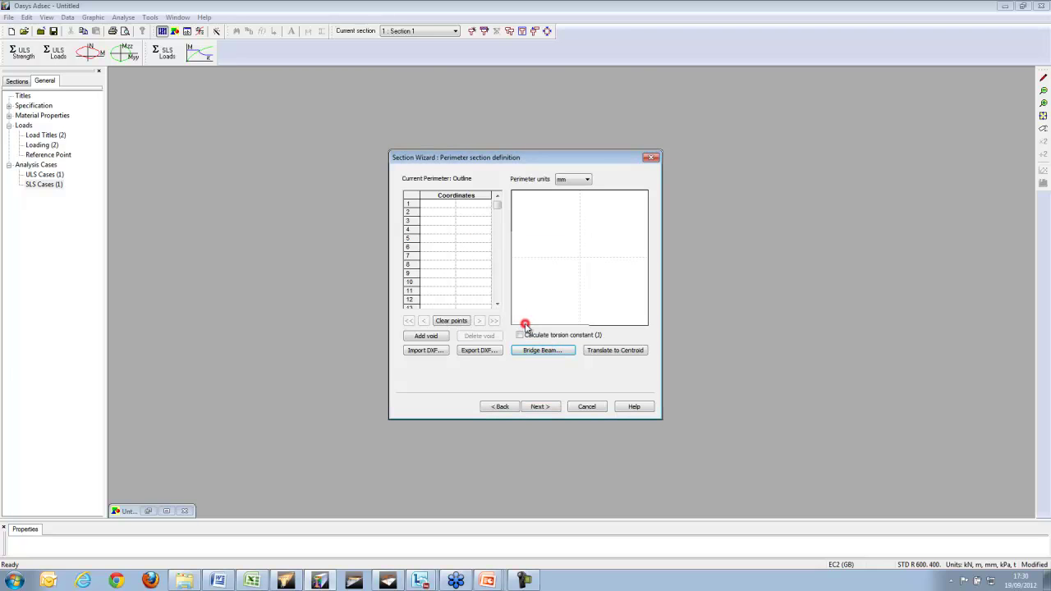
Import the section outline from Core wall.dxf using the DXF file's units, and translate it to its centroid.
{"action": "left_click", "coordinate": [422, 351]}
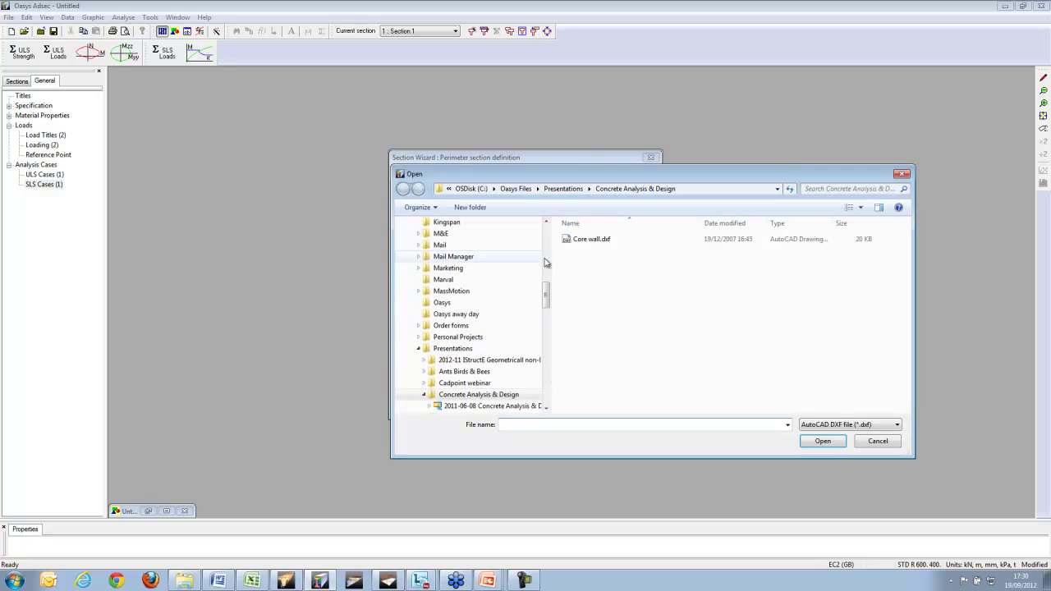
{"action": "left_click", "coordinate": [581, 240]}
{"action": "left_click", "coordinate": [824, 442]}
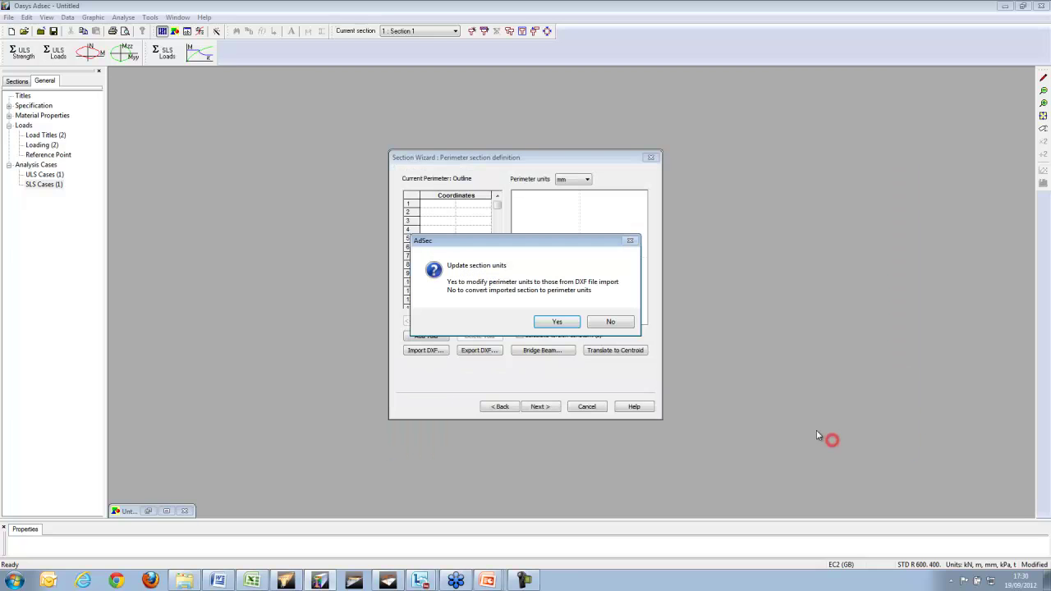
{"action": "left_click", "coordinate": [557, 321]}
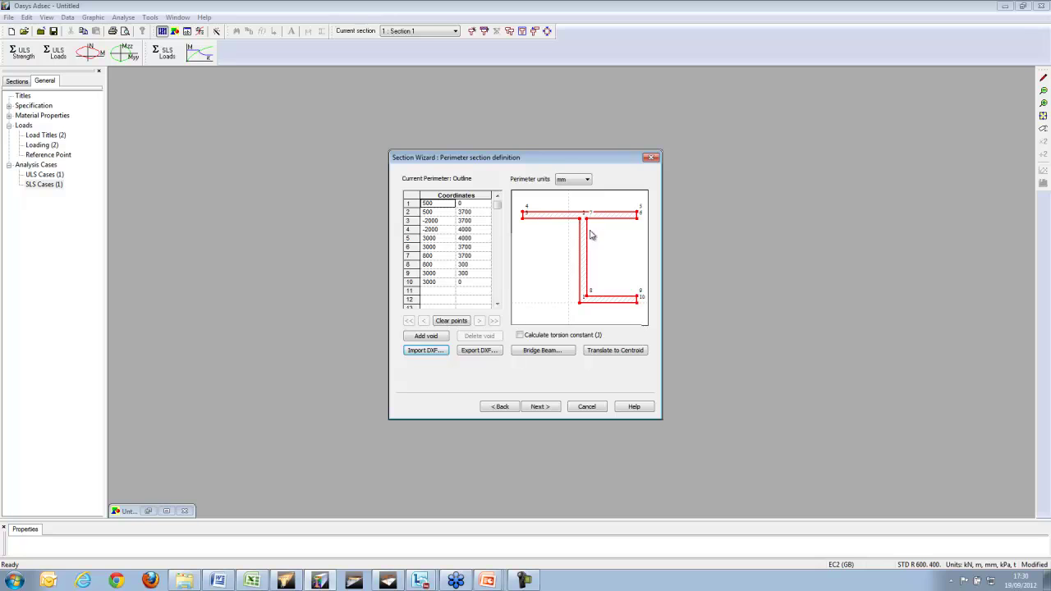
{"action": "left_click", "coordinate": [612, 351]}
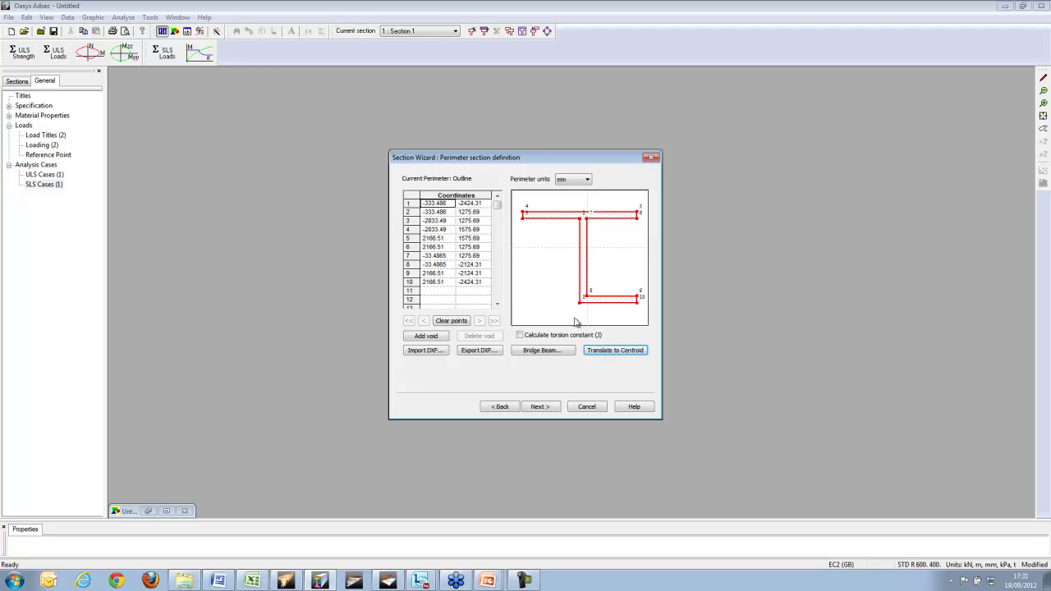
Set the aggregate size to 20 mm and finish the core wall section without adding reinforcement in the wizard.
{"action": "left_click", "coordinate": [540, 407]}
{"action": "left_click", "coordinate": [540, 407]}
{"action": "left_click", "coordinate": [544, 407]}
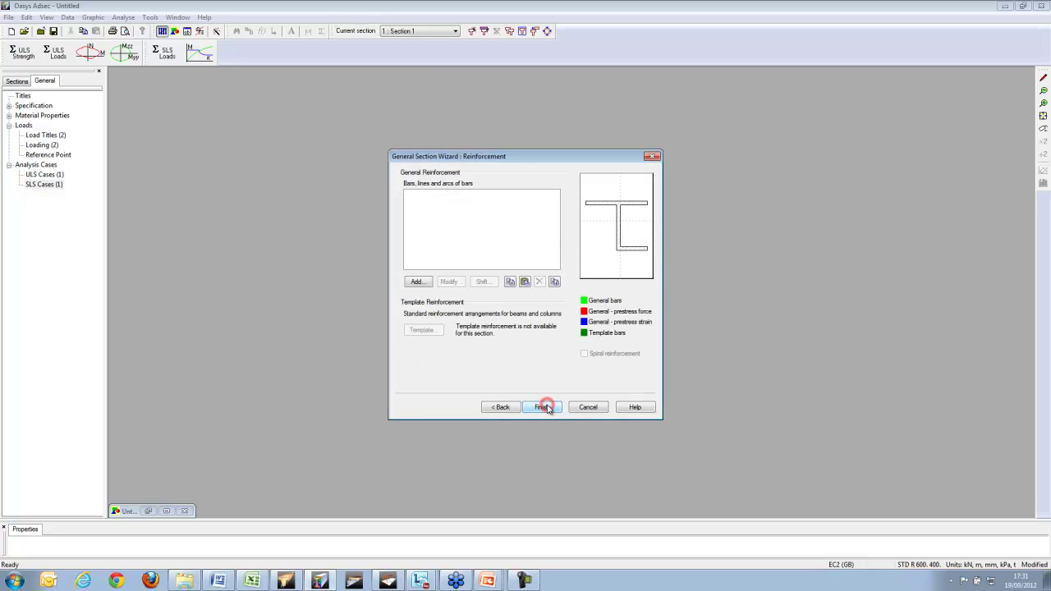
{"action": "left_click", "coordinate": [501, 407]}
{"action": "left_click", "coordinate": [450, 284]}
{"action": "type", "text": "2"}
{"action": "key", "text": "Return"}
{"action": "key", "text": "Return"}
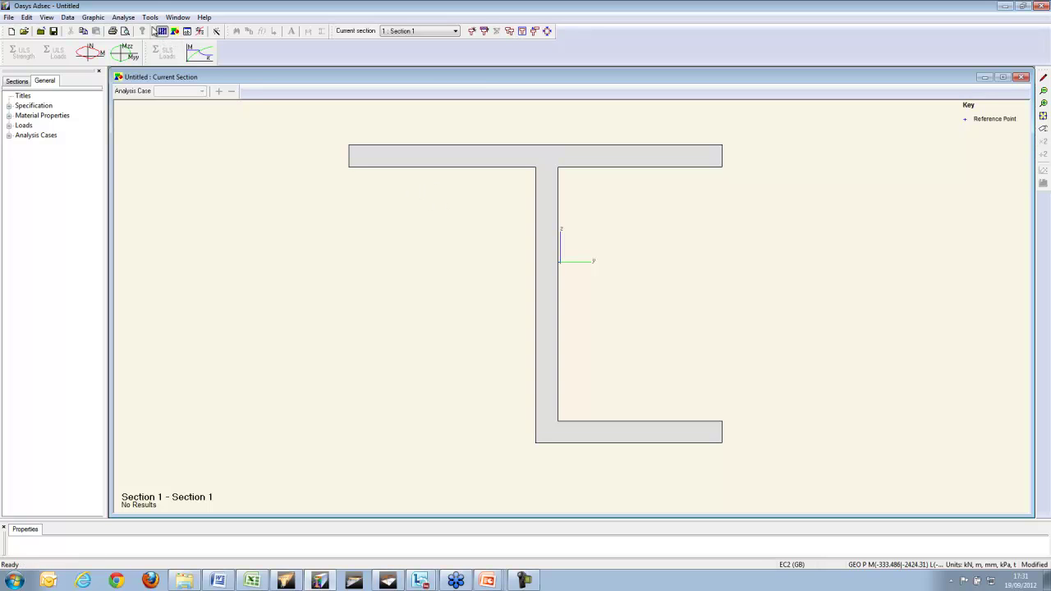
Begin adding perimeter bars to the core wall and set the cover to links from Eurocode 2 exposure class XC4.
{"action": "left_click", "coordinate": [149, 17]}
{"action": "mouse_move", "coordinate": [184, 30]}
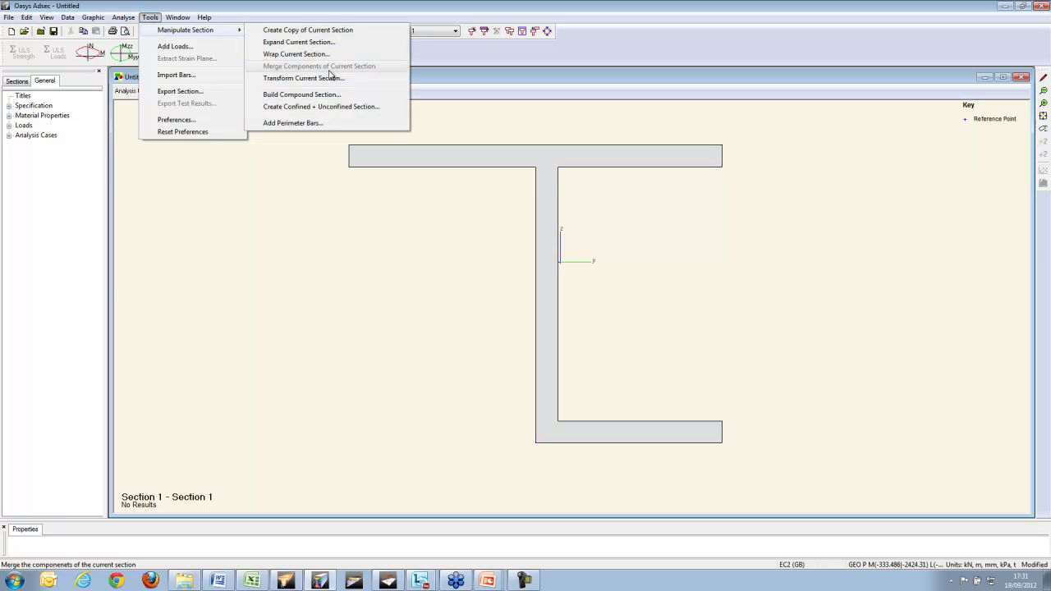
{"action": "left_click", "coordinate": [327, 123]}
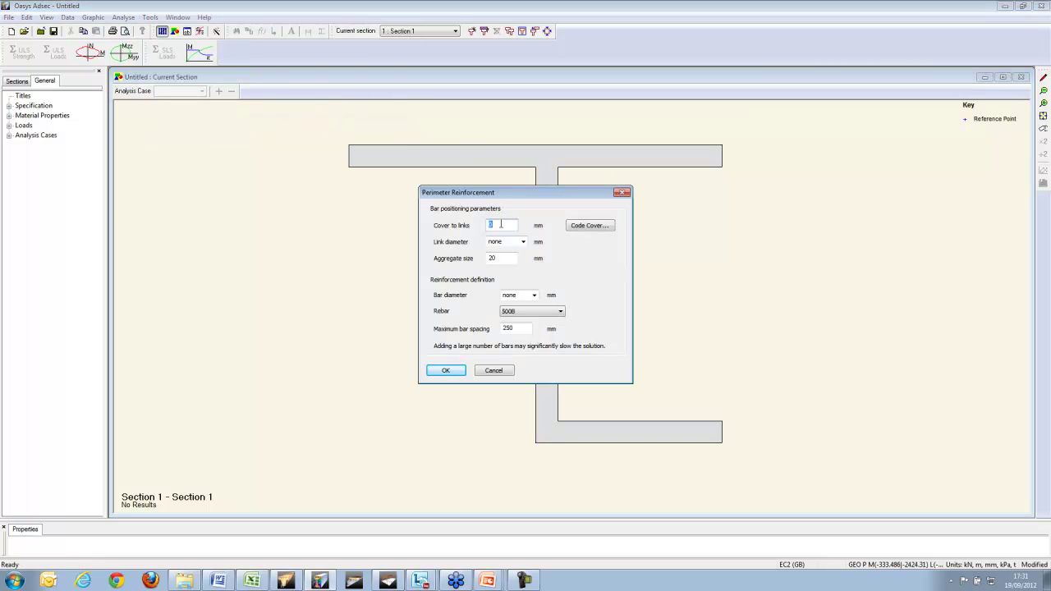
{"action": "left_click", "coordinate": [592, 225]}
{"action": "left_click", "coordinate": [582, 256]}
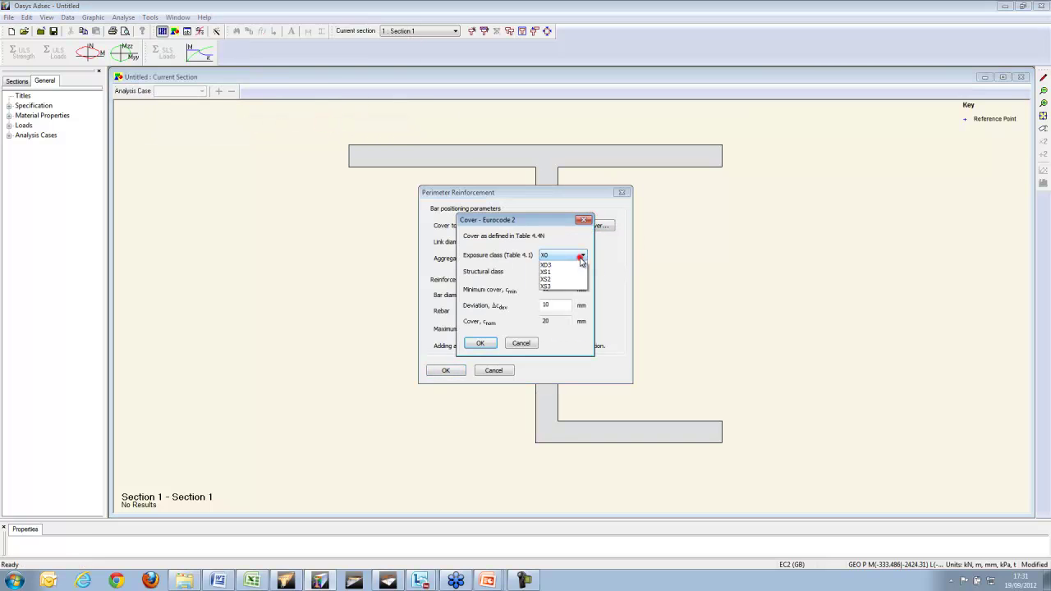
{"action": "left_click", "coordinate": [562, 293]}
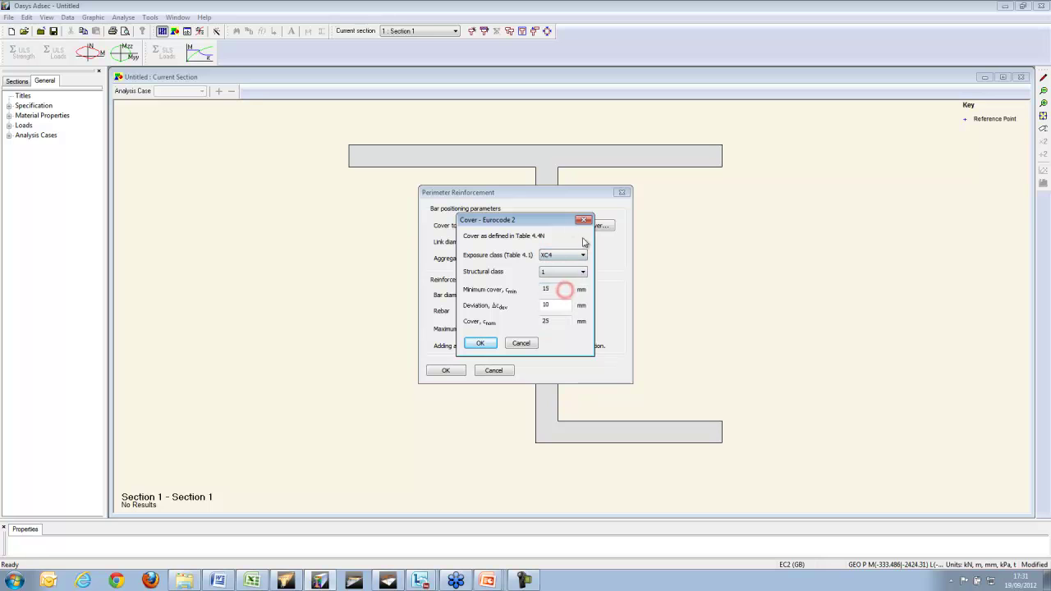
{"action": "left_click", "coordinate": [480, 343]}
Add 16 mm 500B perimeter bars with 12 mm links and a maximum bar spacing of 200 mm.
{"action": "left_click", "coordinate": [524, 243]}
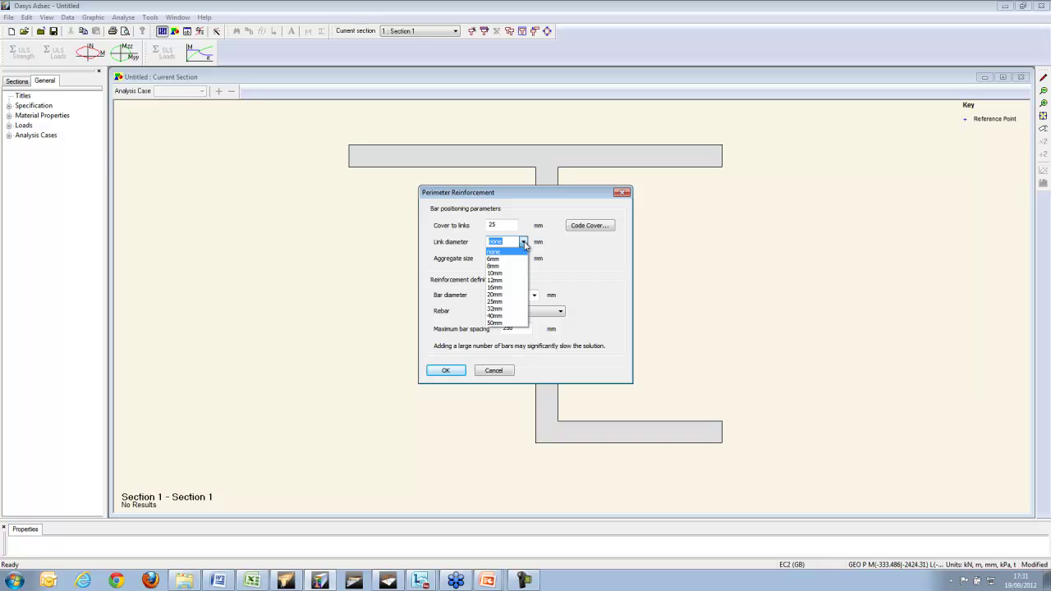
{"action": "left_click", "coordinate": [502, 280]}
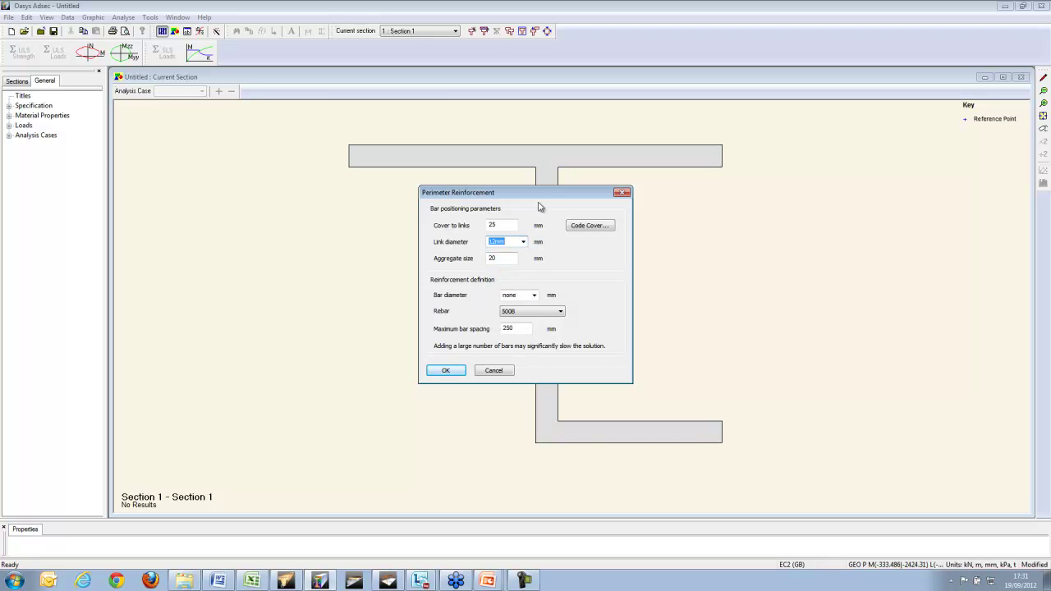
{"action": "left_click", "coordinate": [533, 294]}
{"action": "left_click", "coordinate": [527, 343]}
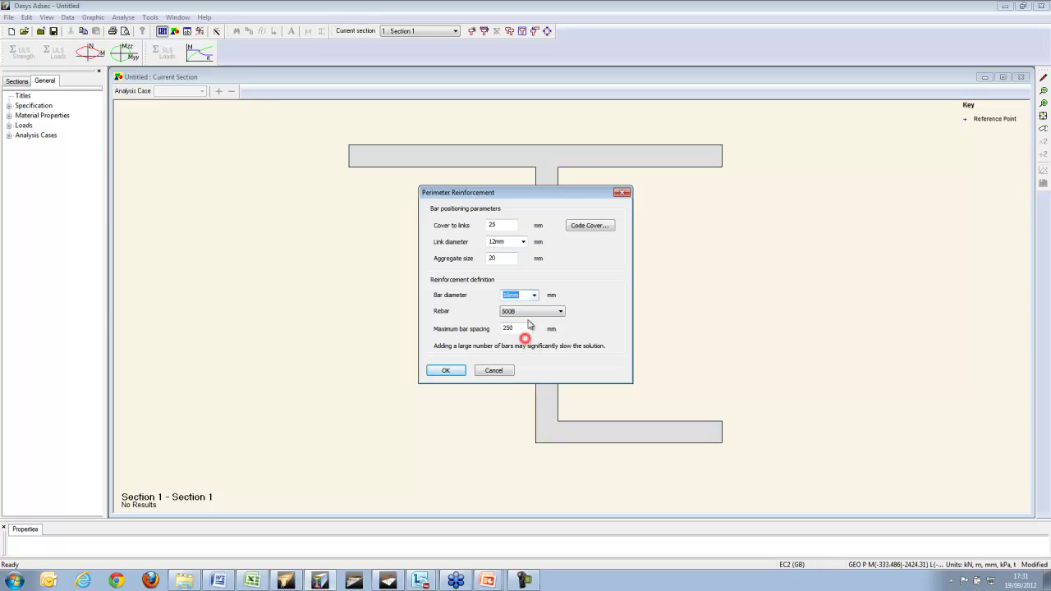
{"action": "double_click", "coordinate": [511, 328]}
{"action": "type", "text": "20"}
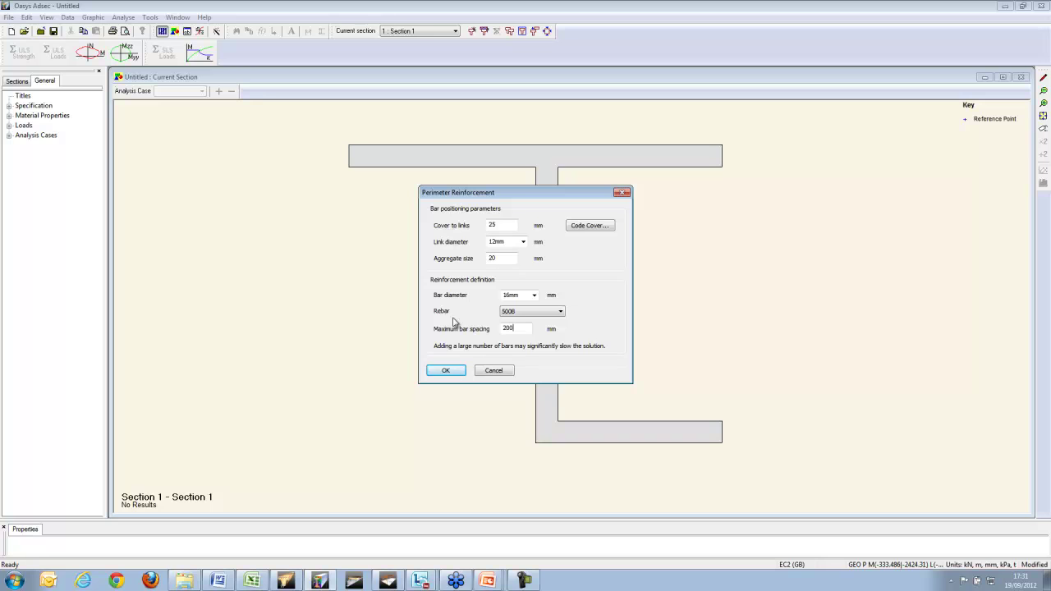
{"action": "left_click", "coordinate": [448, 370]}
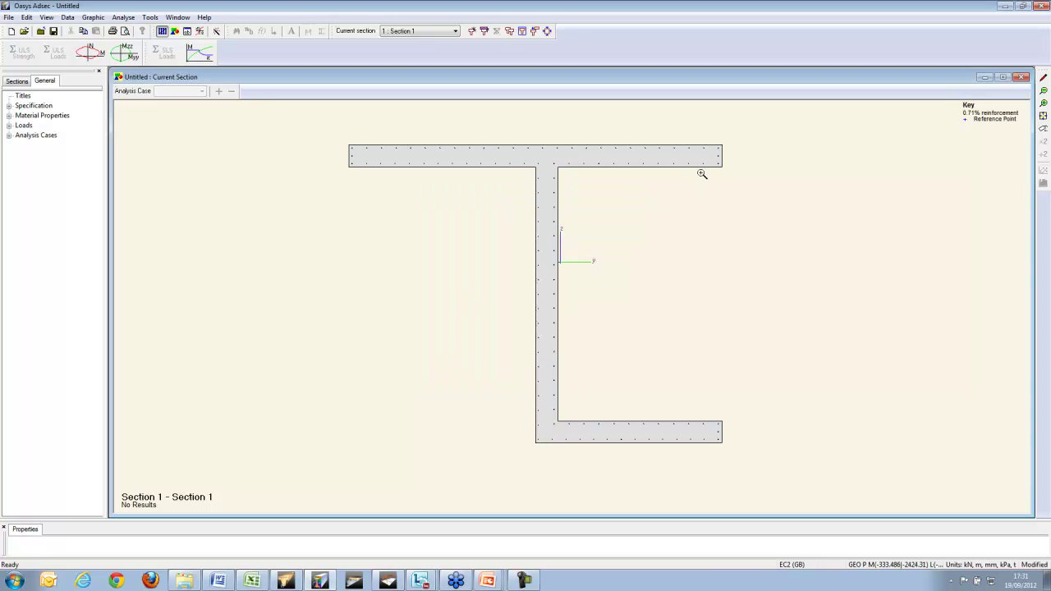
Inspect the bars around the core wall's upper flange and review the point and line bars in Section 1's general reinforcement.
{"action": "left_click_drag", "start_coordinate": [733, 137], "coordinate": [527, 260]}
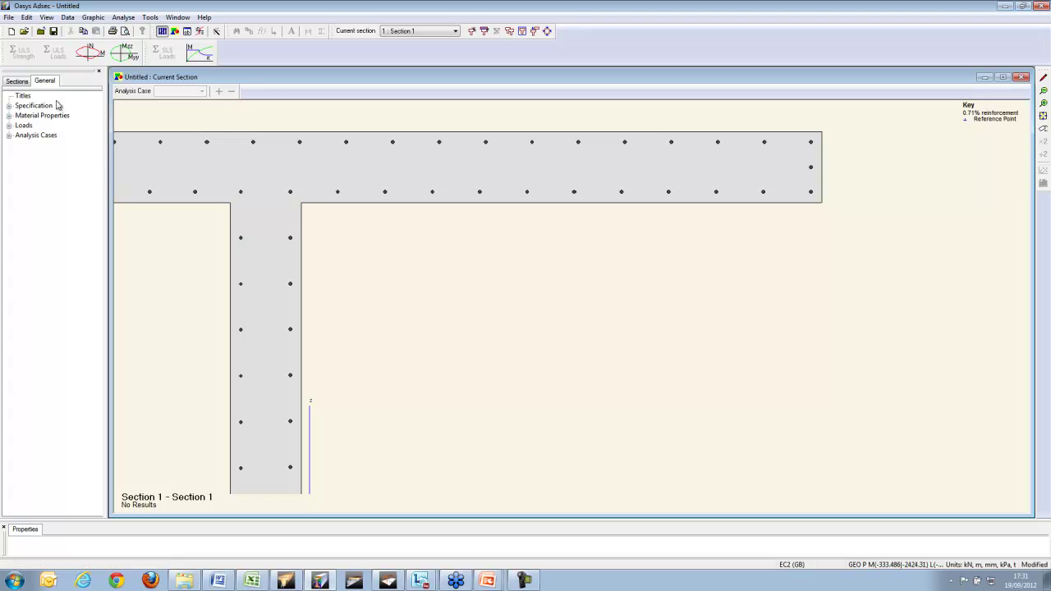
{"action": "left_click", "coordinate": [20, 83]}
{"action": "left_click", "coordinate": [8, 95]}
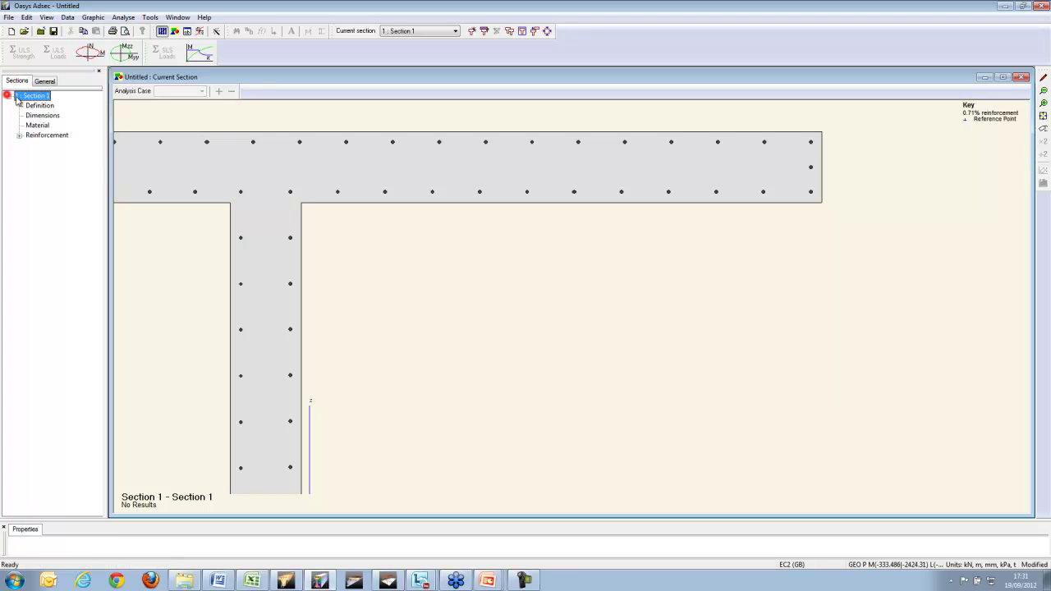
{"action": "left_click", "coordinate": [18, 136]}
{"action": "double_click", "coordinate": [48, 145]}
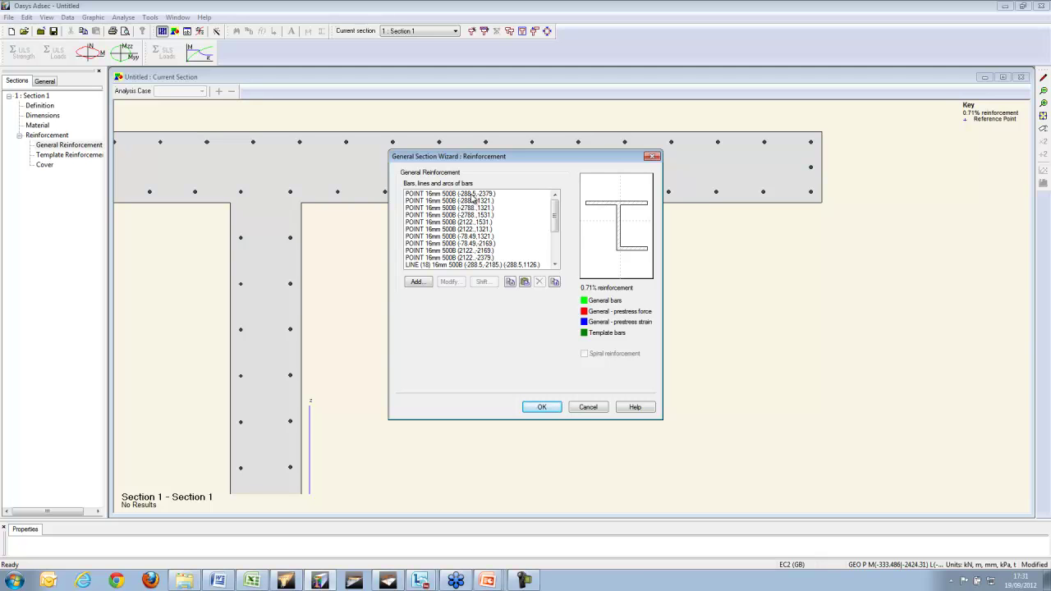
{"action": "left_click", "coordinate": [554, 258]}
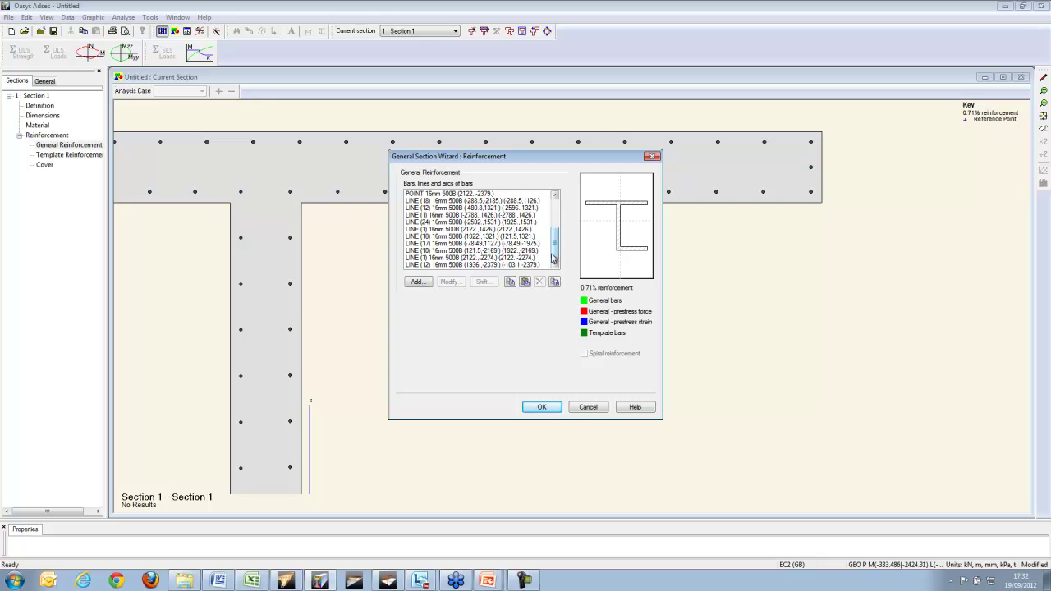
{"action": "left_click", "coordinate": [596, 404]}
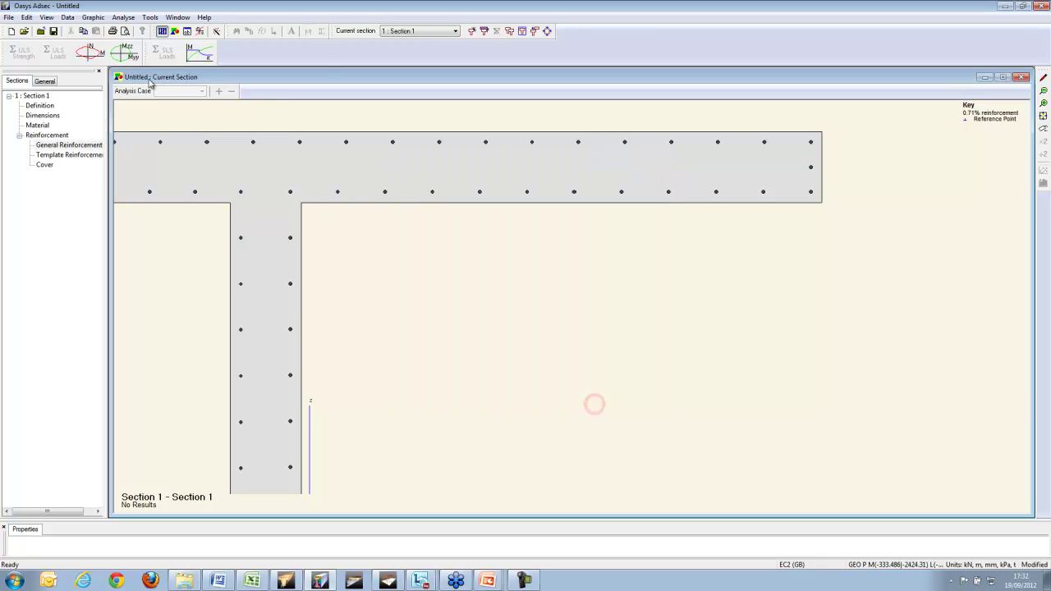
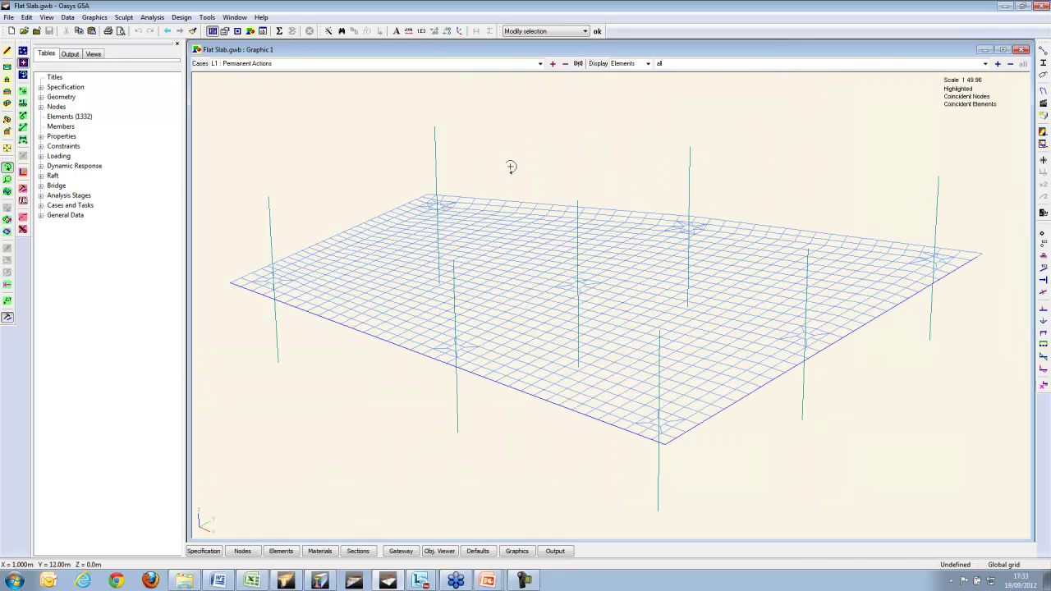
In the GSA flat slab model, display the restraints and Permanent Actions loads, and examine the loading around an edge column.
{"action": "left_click", "coordinate": [1043, 257]}
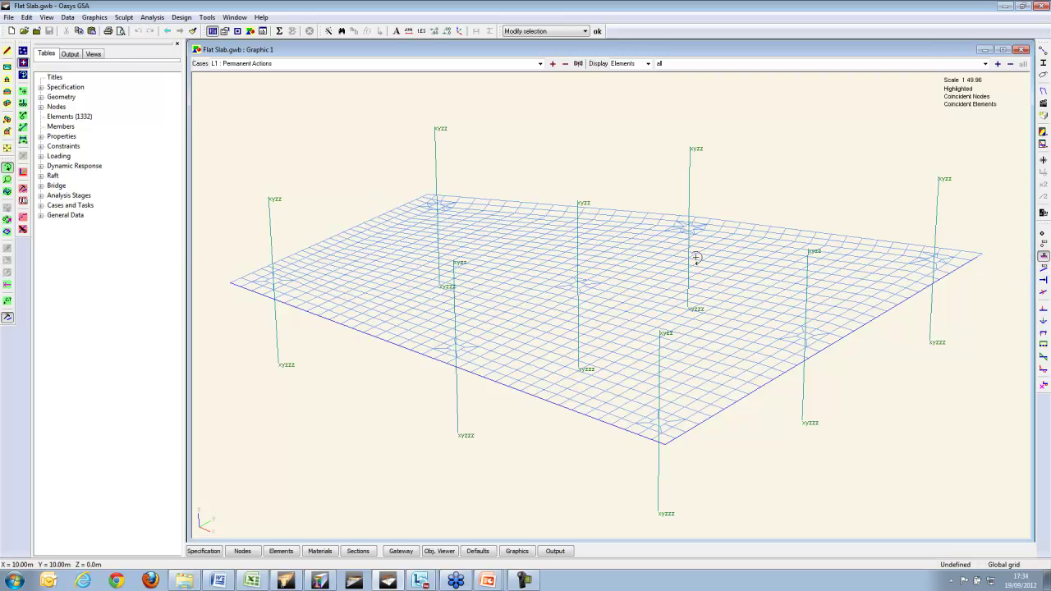
{"action": "left_click", "coordinate": [1043, 309]}
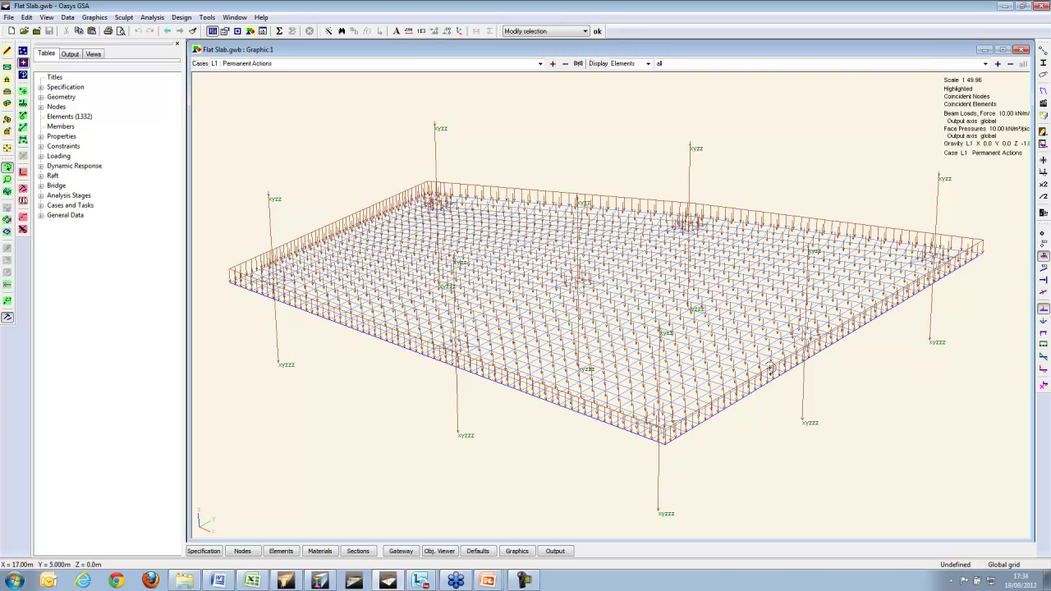
{"action": "scroll", "coordinate": [813, 349], "scroll_direction": "up", "scroll_amount": 5}
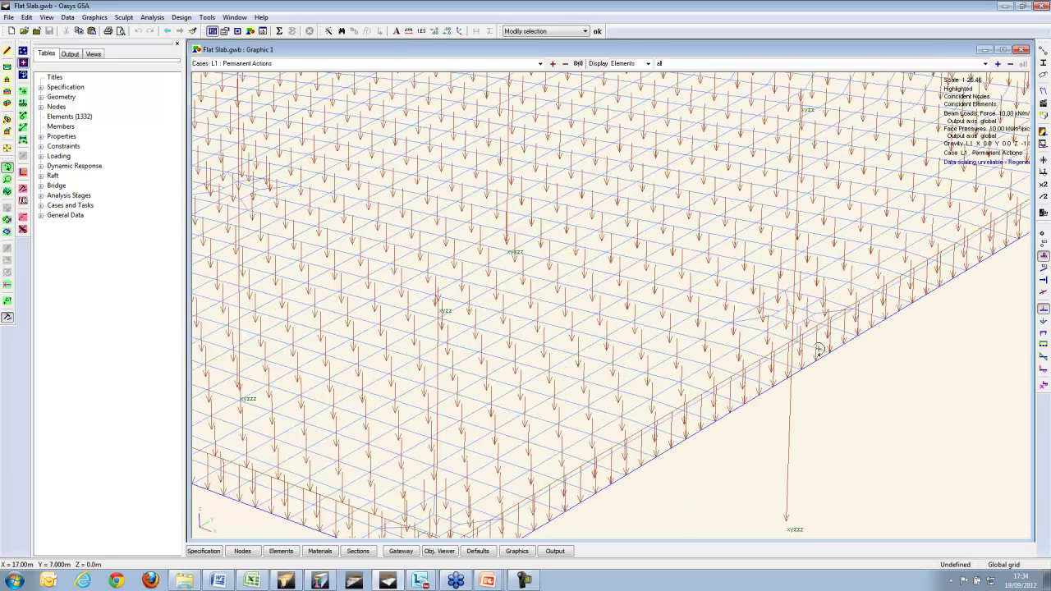
{"action": "scroll", "coordinate": [820, 346], "scroll_direction": "up", "scroll_amount": 3}
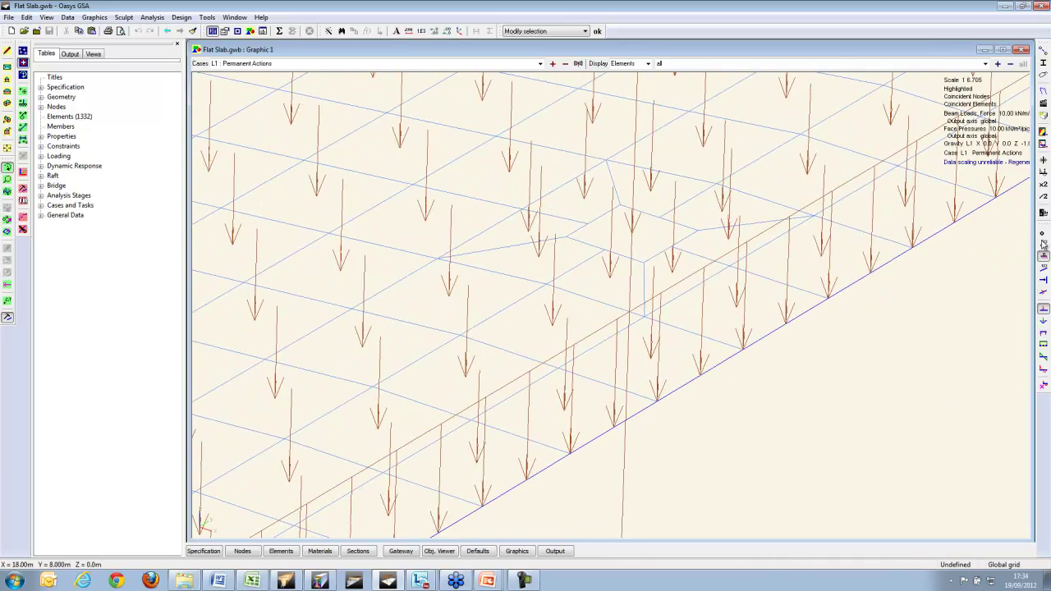
Draw the elements shrunk and review the beam sections defined for the column and edge beam.
{"action": "left_click", "coordinate": [1043, 51]}
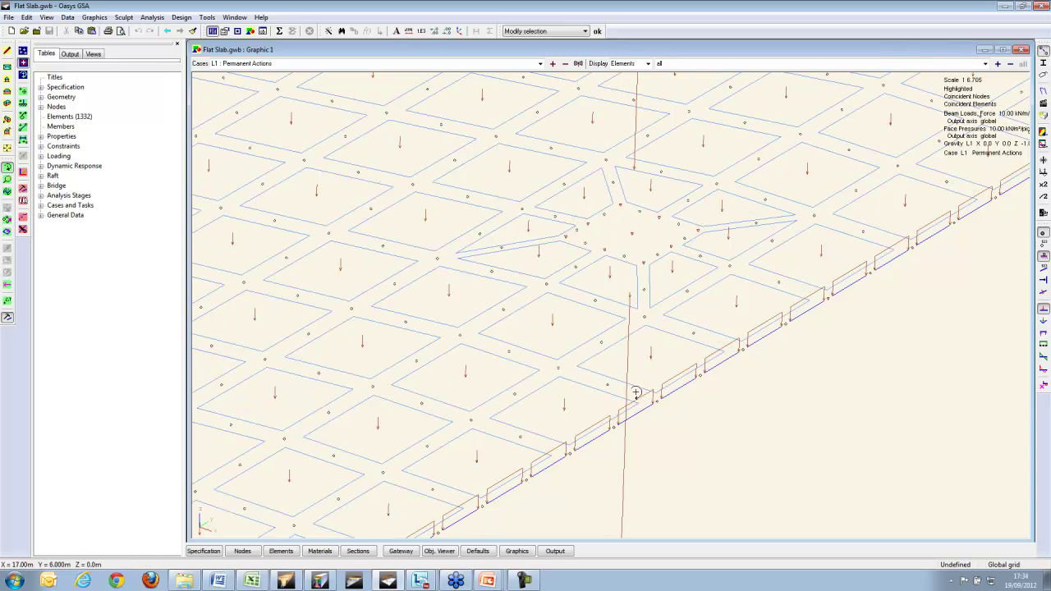
{"action": "left_click", "coordinate": [360, 551]}
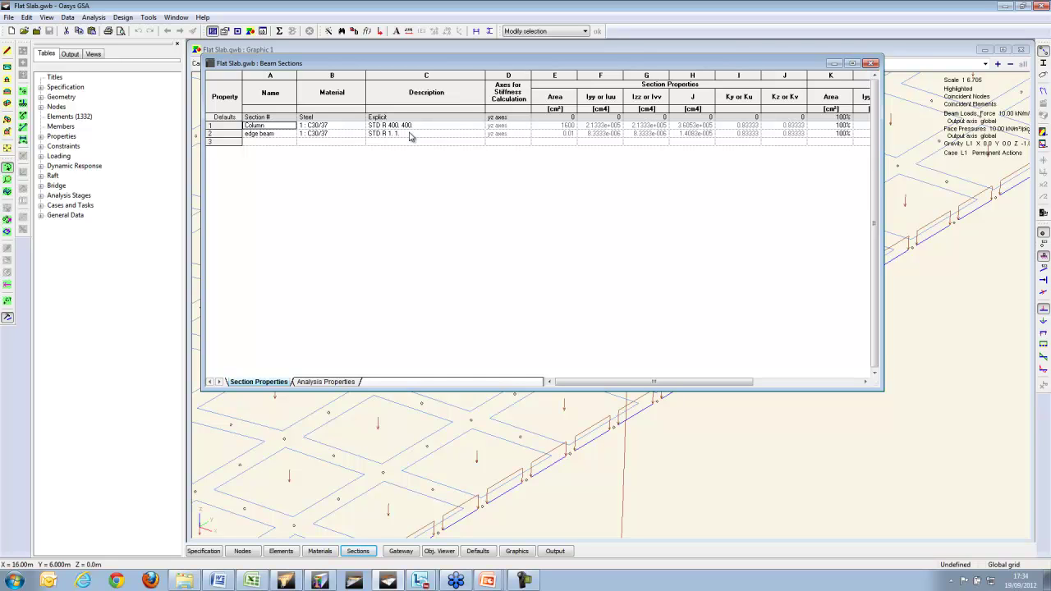
{"action": "left_click", "coordinate": [872, 64]}
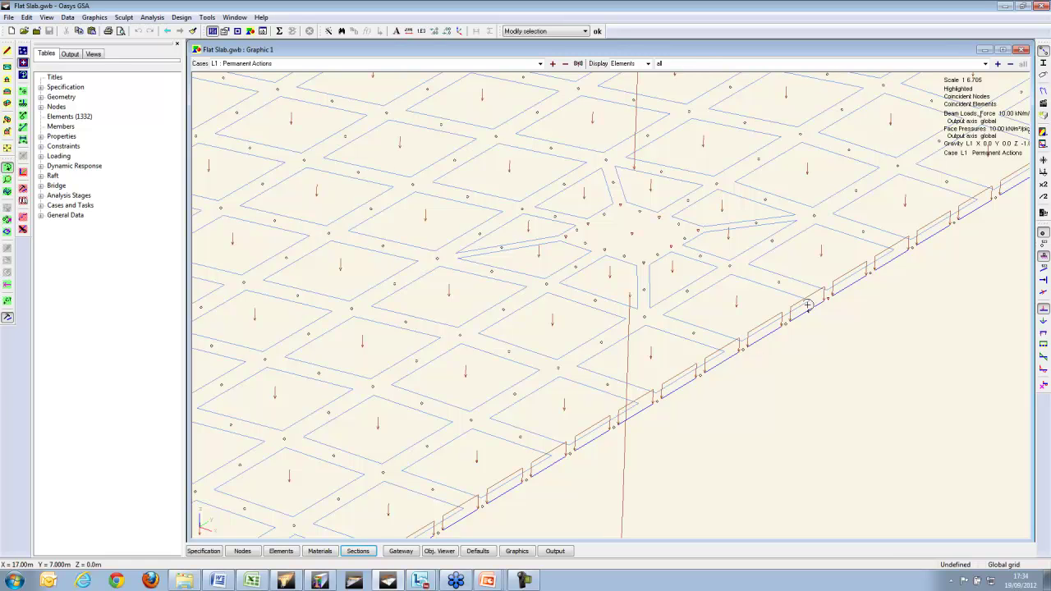
Set the display method for beams and bars to Outline & Filled.
{"action": "left_click", "coordinate": [1043, 75]}
{"action": "left_click", "coordinate": [187, 42]}
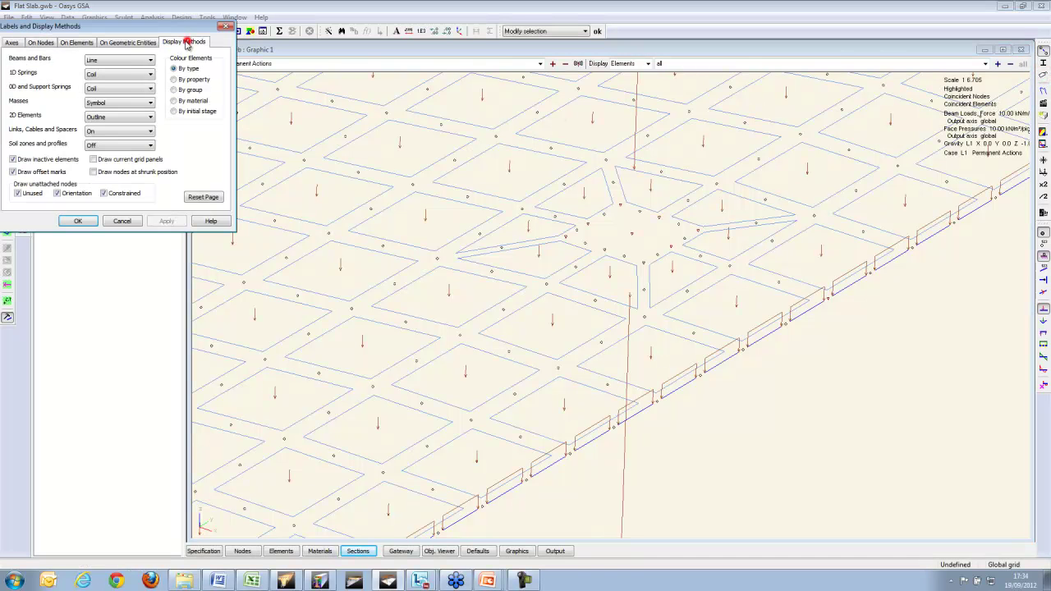
{"action": "left_click", "coordinate": [140, 60]}
{"action": "left_click", "coordinate": [120, 87]}
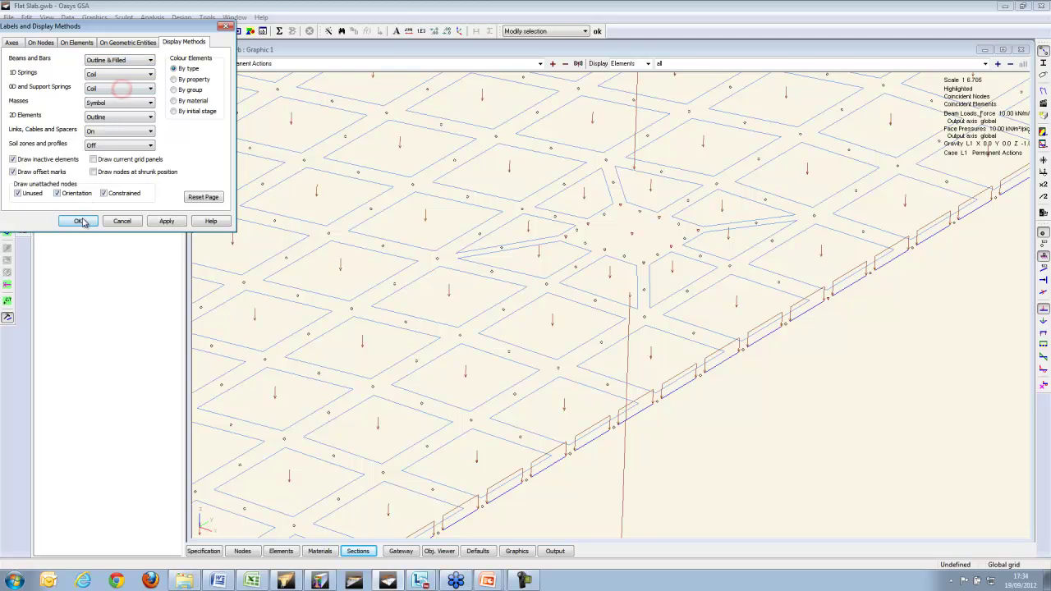
{"action": "left_click", "coordinate": [79, 221]}
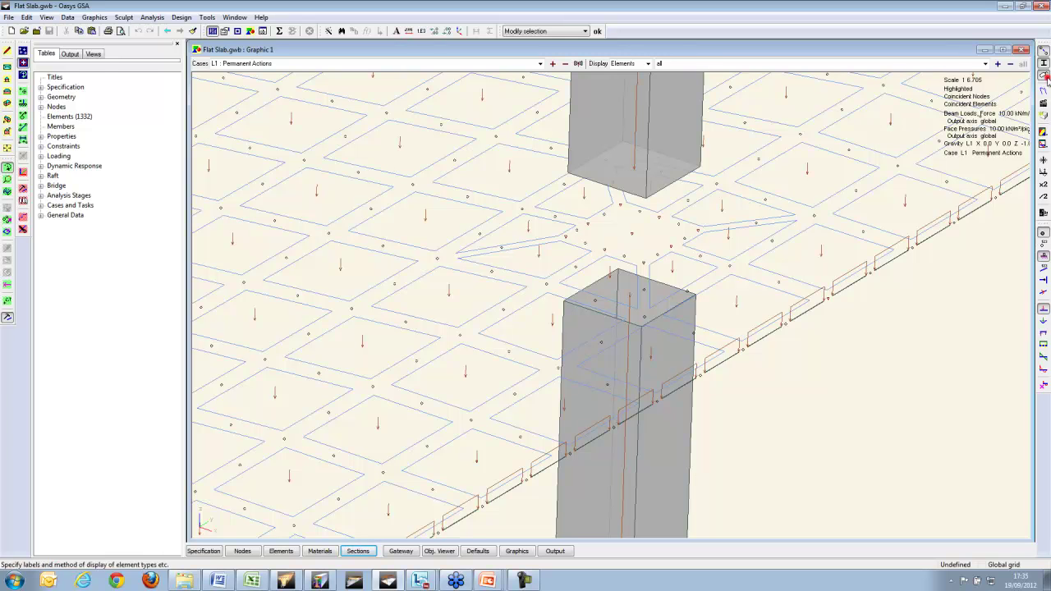
Turn on the display of rigid constraints at the nodes.
{"action": "left_click", "coordinate": [1043, 75]}
{"action": "left_click", "coordinate": [42, 43]}
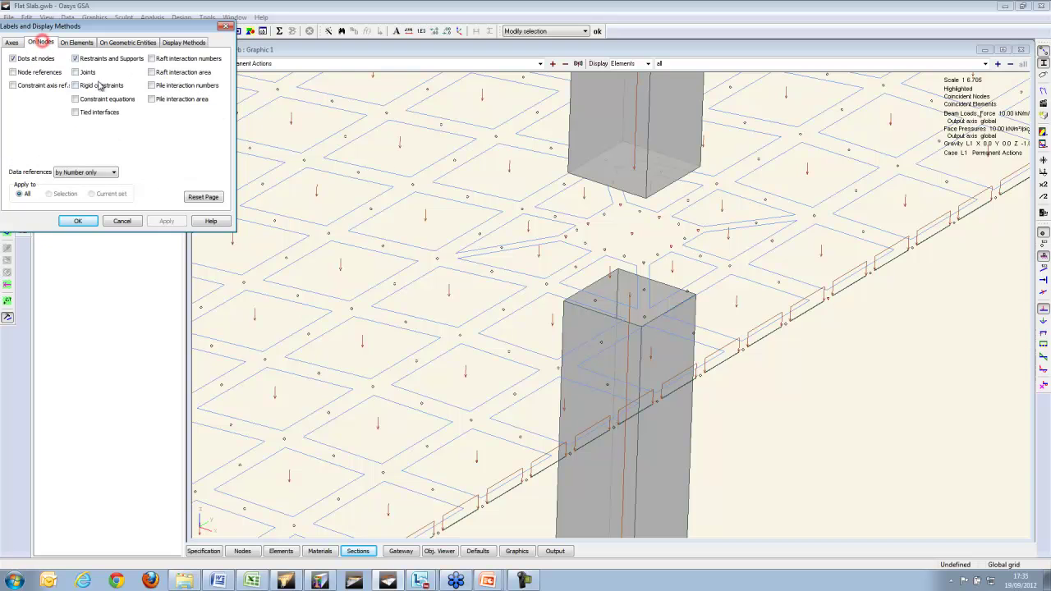
{"action": "left_click", "coordinate": [88, 85]}
{"action": "left_click", "coordinate": [86, 220]}
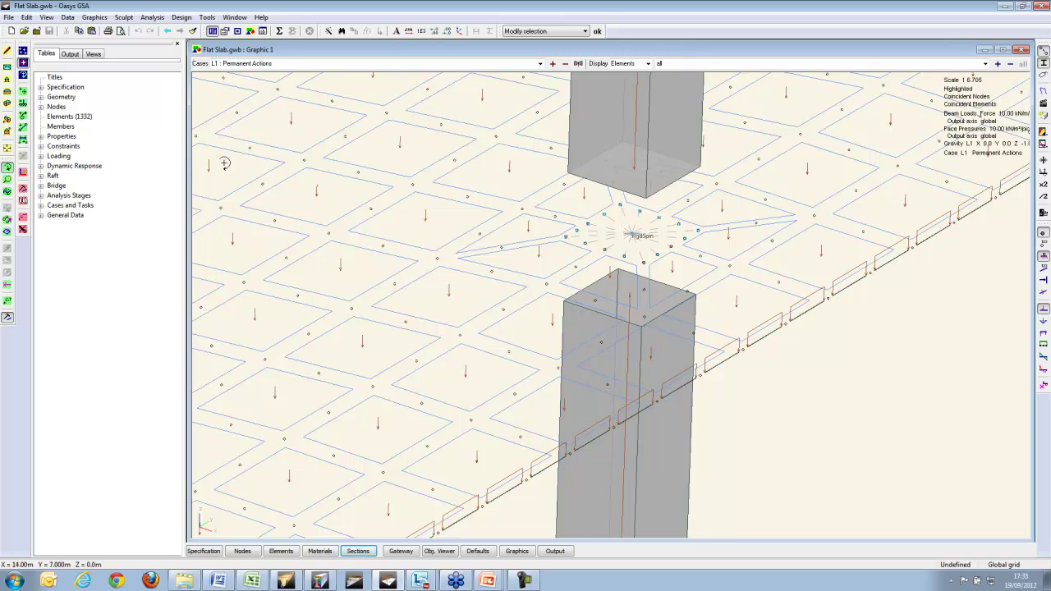
Return to the whole slab model and hide the loads, node dots and restraint labels.
{"action": "left_click", "coordinate": [8, 148]}
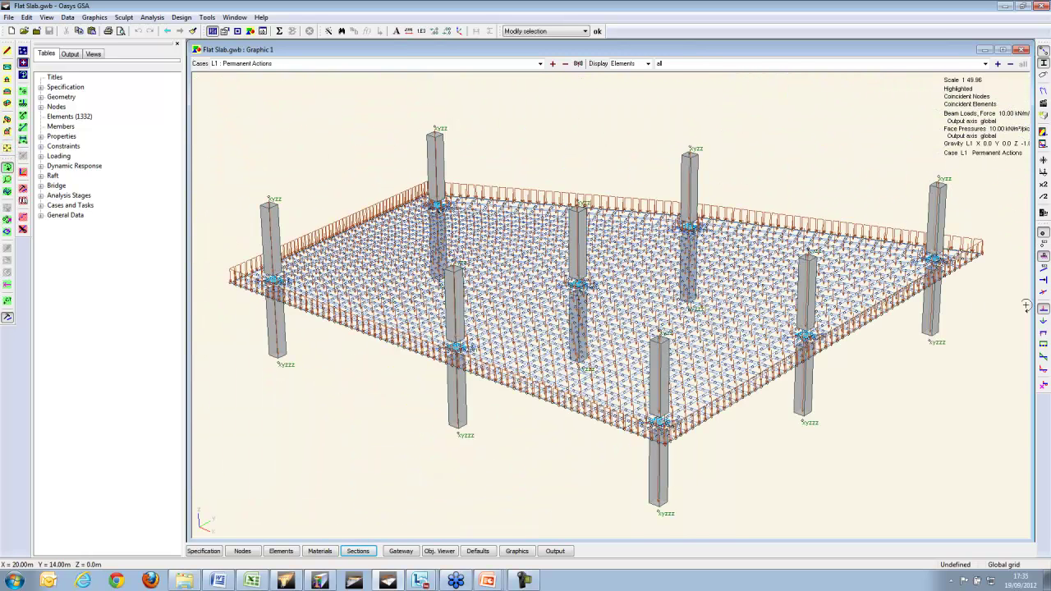
{"action": "left_click", "coordinate": [1042, 309]}
{"action": "left_click", "coordinate": [1043, 233]}
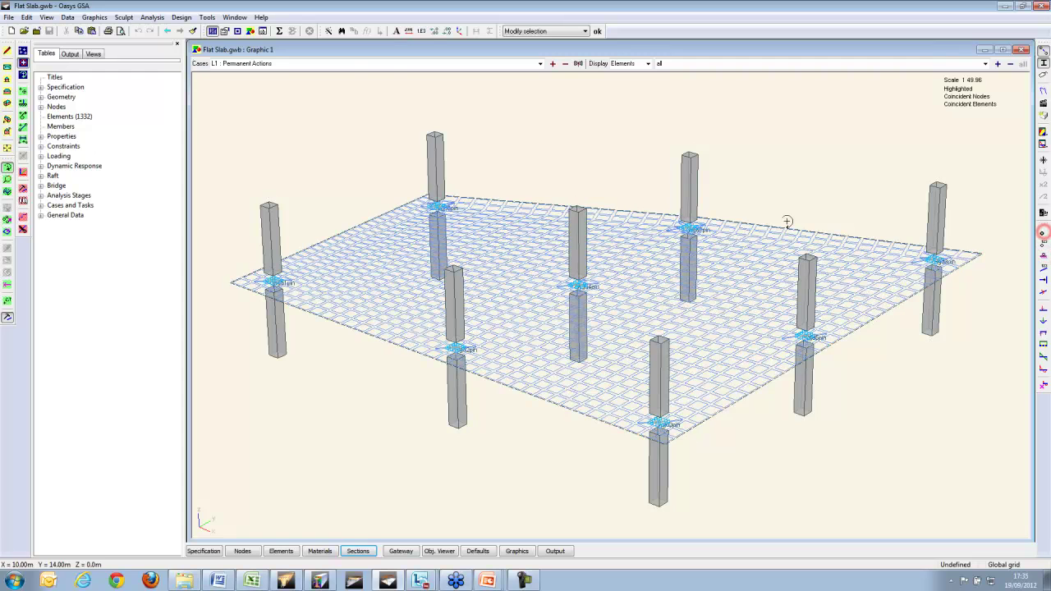
Analyse the flat slab model, close the analysis report and display the deformed shape for Permanent Actions.
{"action": "left_click", "coordinate": [295, 31]}
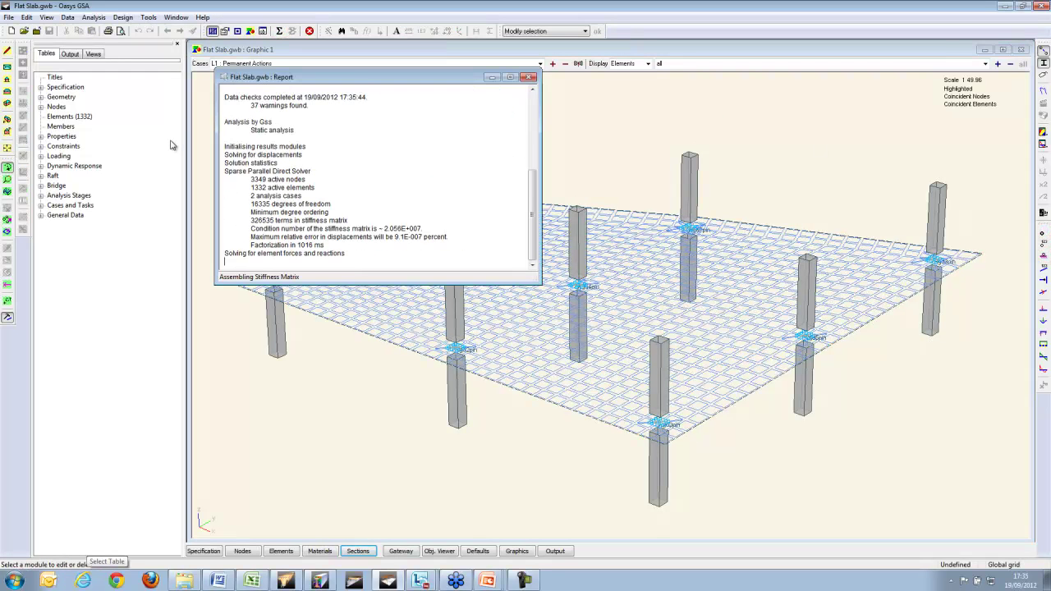
{"action": "left_click", "coordinate": [530, 76]}
{"action": "left_click", "coordinate": [1042, 91]}
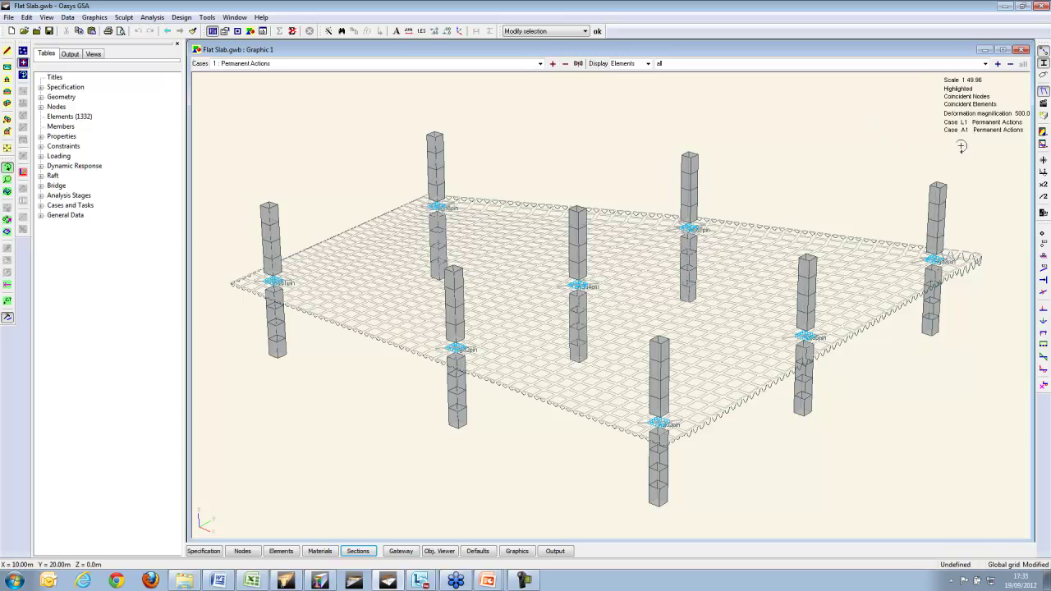
Adjust the deformation settings for 1D element results and draw the deformed shape at a magnification of 125.
{"action": "double_click", "coordinate": [828, 157]}
{"action": "left_click", "coordinate": [185, 188]}
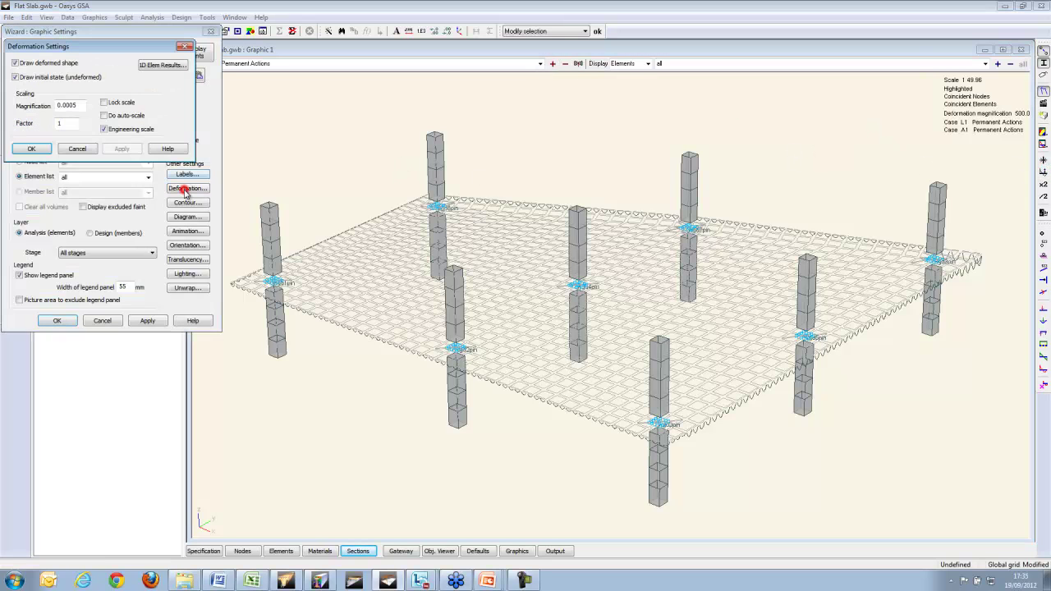
{"action": "left_click", "coordinate": [161, 65]}
{"action": "left_click", "coordinate": [56, 133]}
{"action": "left_click", "coordinate": [55, 168]}
{"action": "left_click", "coordinate": [33, 150]}
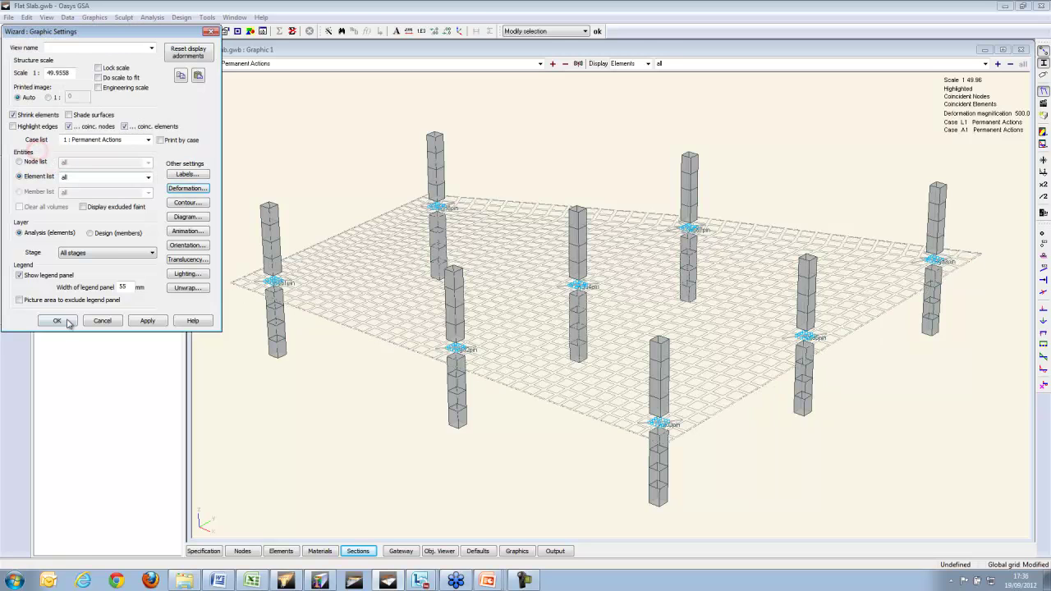
{"action": "left_click", "coordinate": [64, 320]}
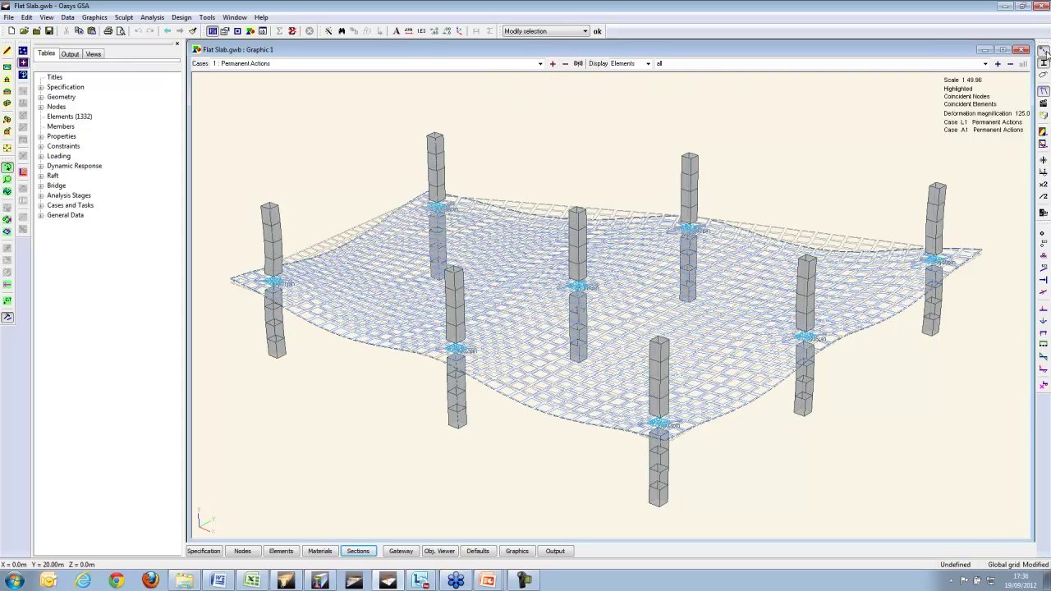
Draw the elements unshrunk for the Variable Actions case and contour the 2D element displacement Elem. Trans., Uz.
{"action": "left_click", "coordinate": [1045, 52]}
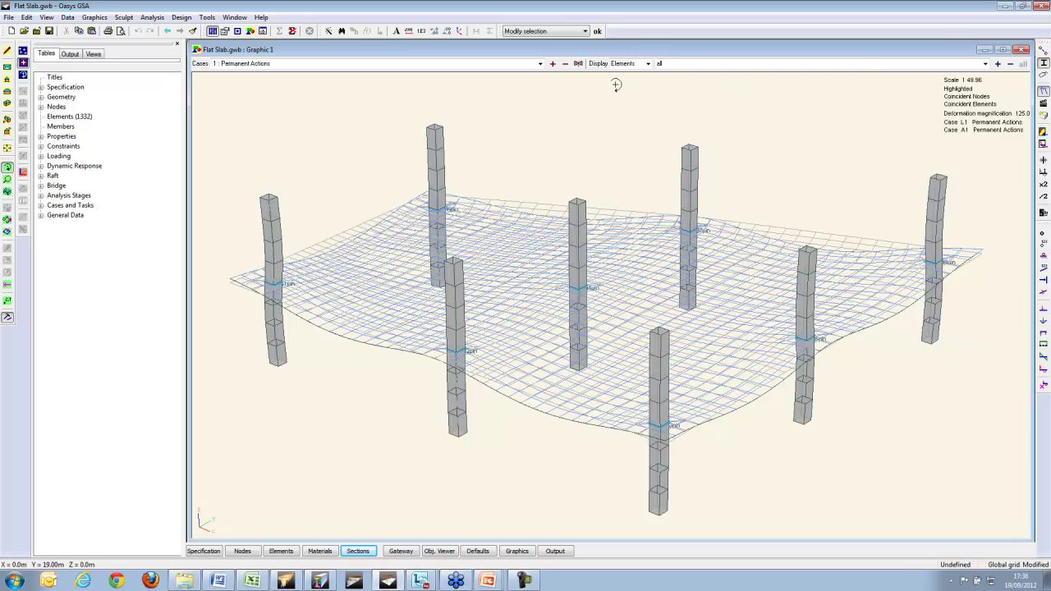
{"action": "left_click", "coordinate": [554, 64]}
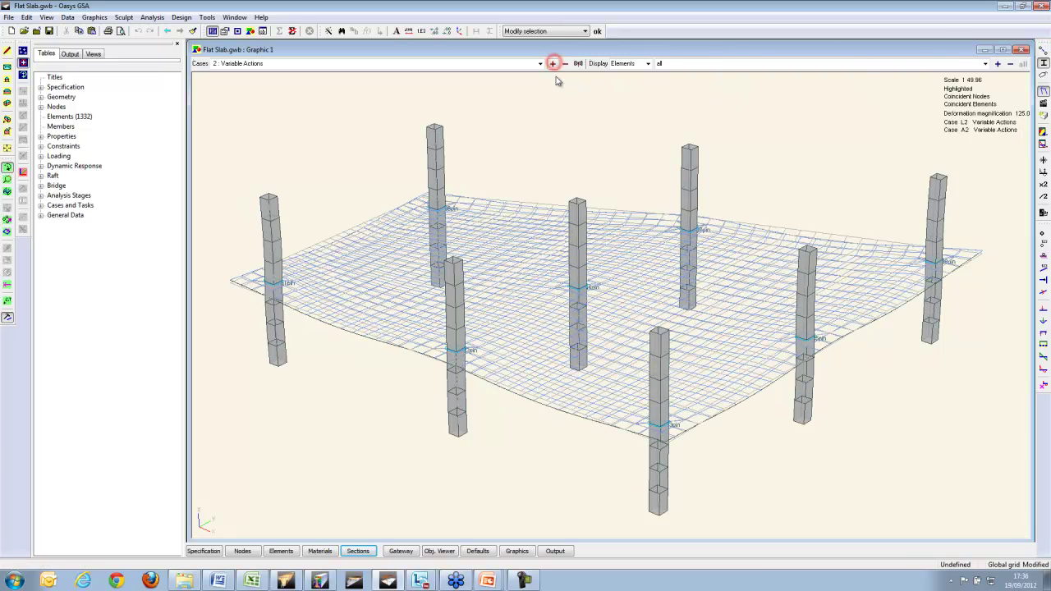
{"action": "left_click", "coordinate": [1043, 133]}
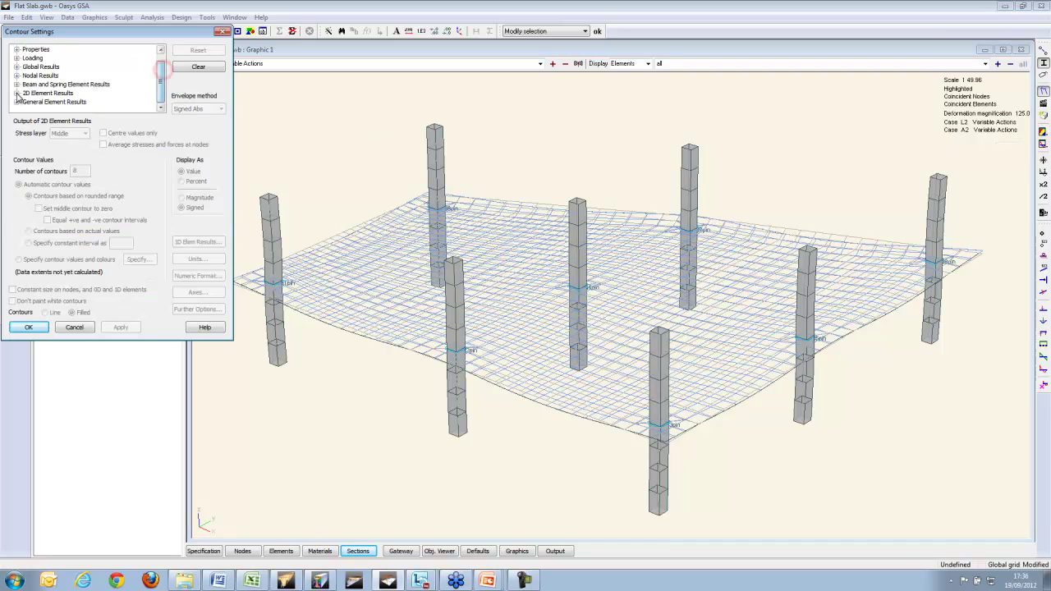
{"action": "left_click", "coordinate": [17, 101]}
{"action": "left_click", "coordinate": [27, 58]}
{"action": "left_click", "coordinate": [62, 92]}
{"action": "left_click", "coordinate": [28, 326]}
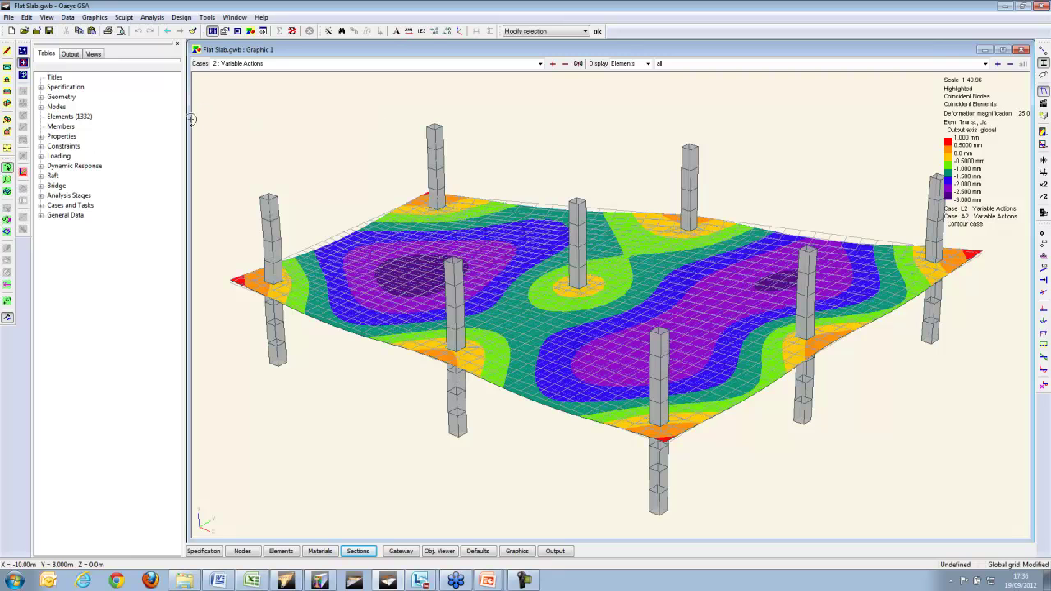
Create a combination case named ULS with factors of 1.35 on A1 and 1.5 on A2.
{"action": "left_click", "coordinate": [40, 206]}
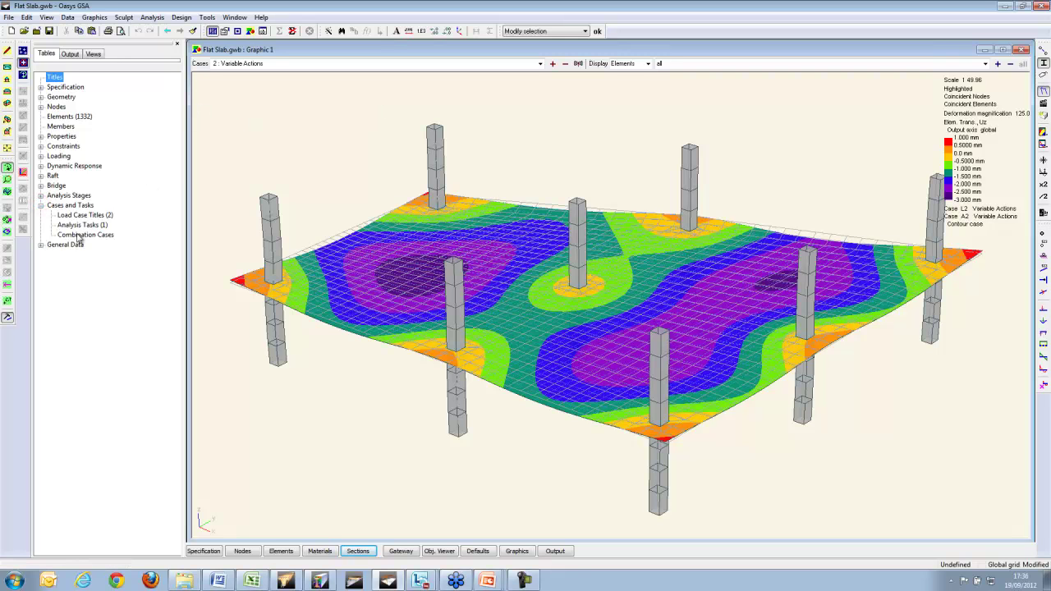
{"action": "double_click", "coordinate": [79, 234]}
{"action": "left_click", "coordinate": [312, 375]}
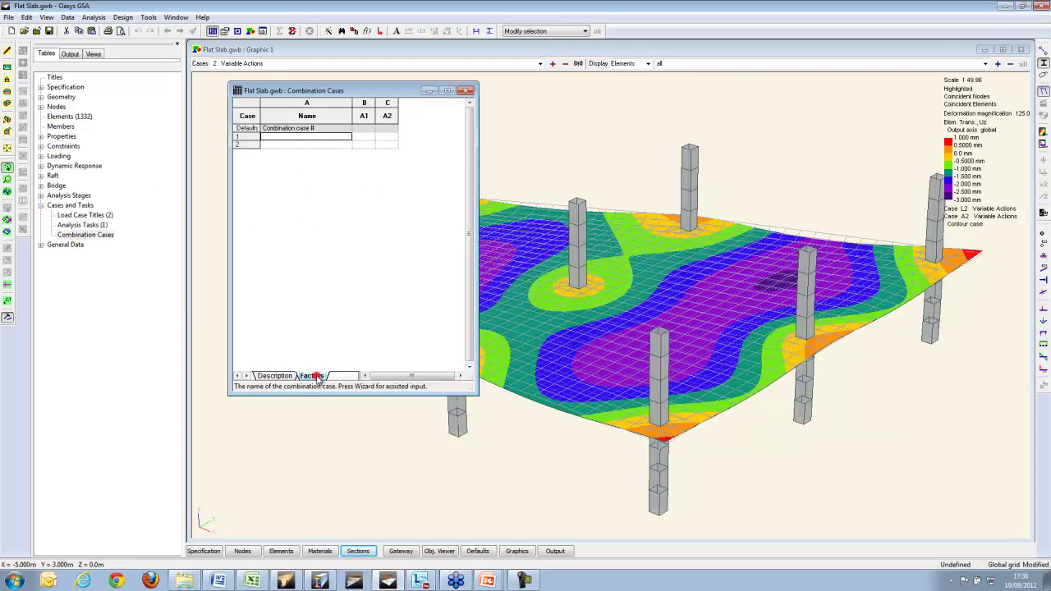
{"action": "type", "text": "ULS"}
{"action": "key", "text": "Tab"}
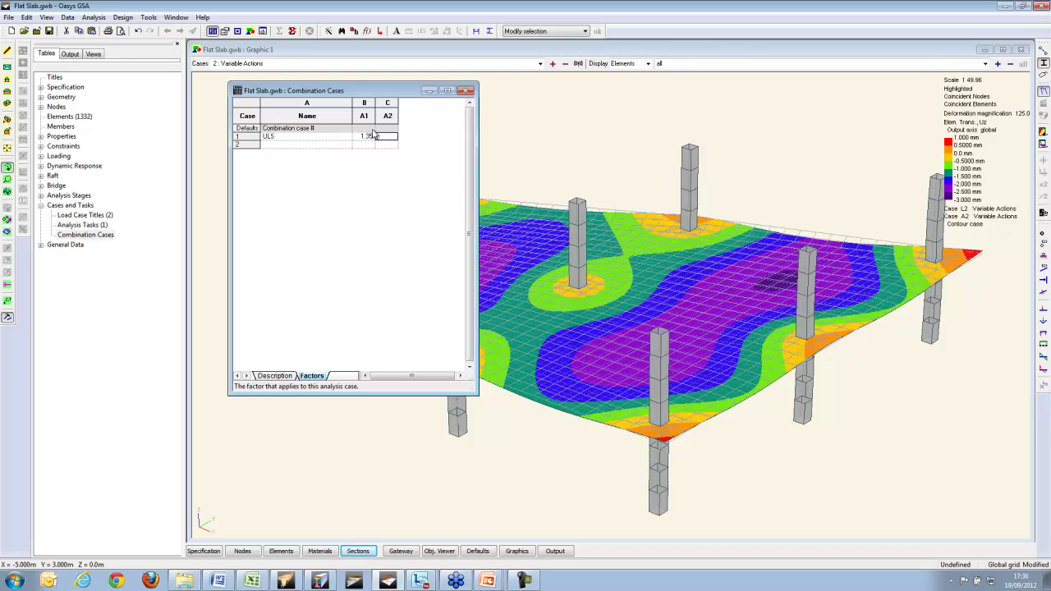
{"action": "left_click", "coordinate": [329, 146]}
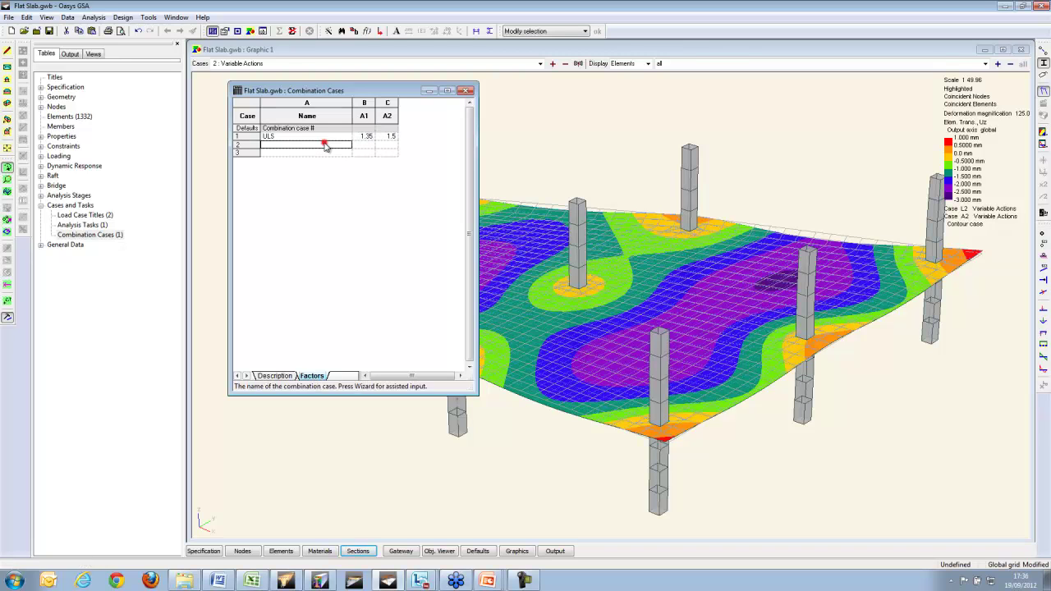
Show the ULS combination on the undeformed slab and contour the Maximum 2D Moment, Mmax.
{"action": "left_click", "coordinate": [553, 64]}
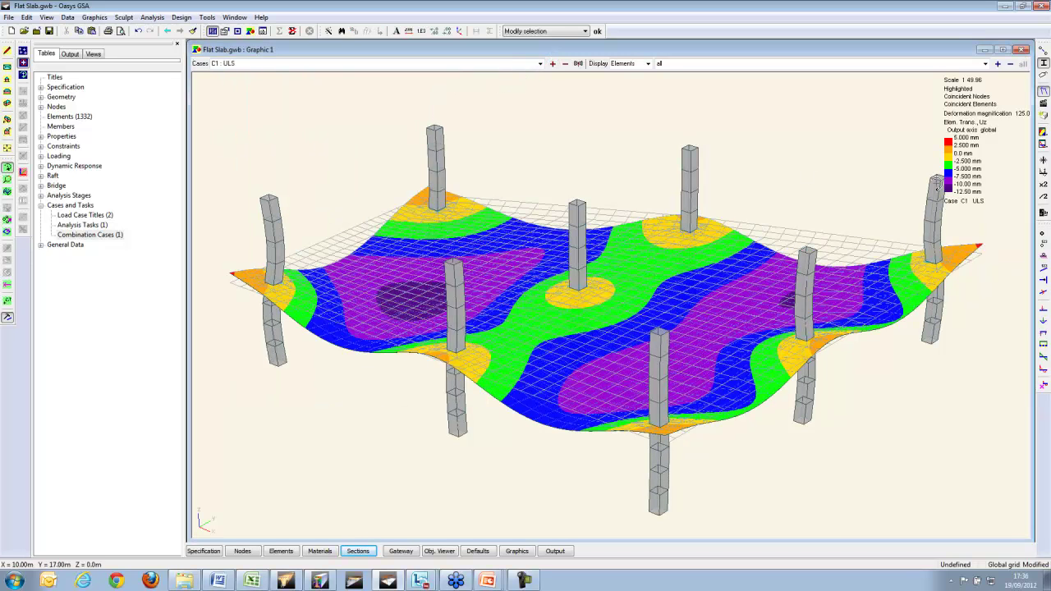
{"action": "left_click", "coordinate": [1043, 132]}
{"action": "left_click", "coordinate": [1045, 134]}
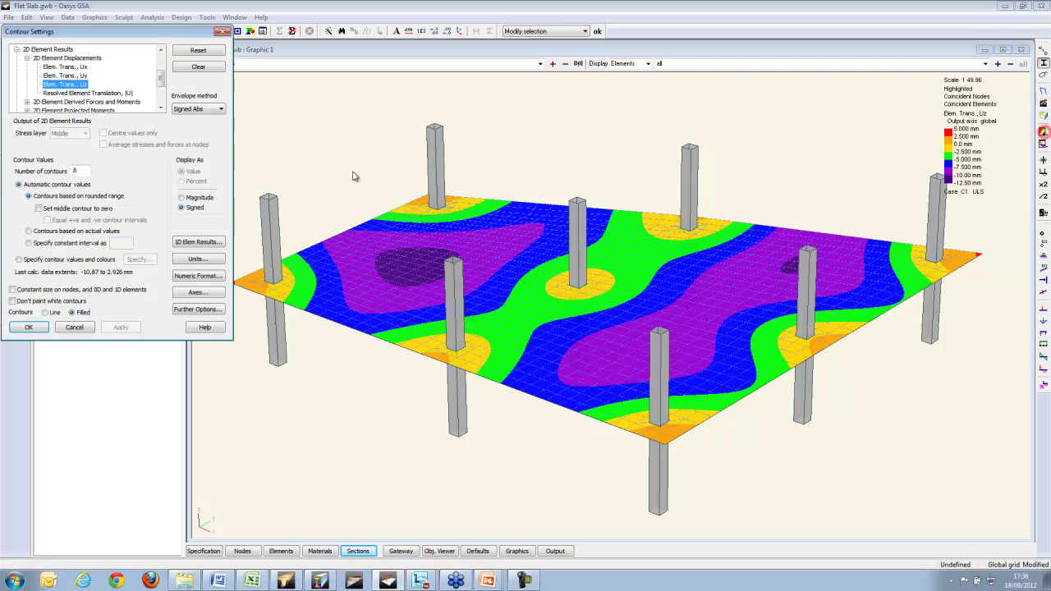
{"action": "left_click", "coordinate": [26, 59]}
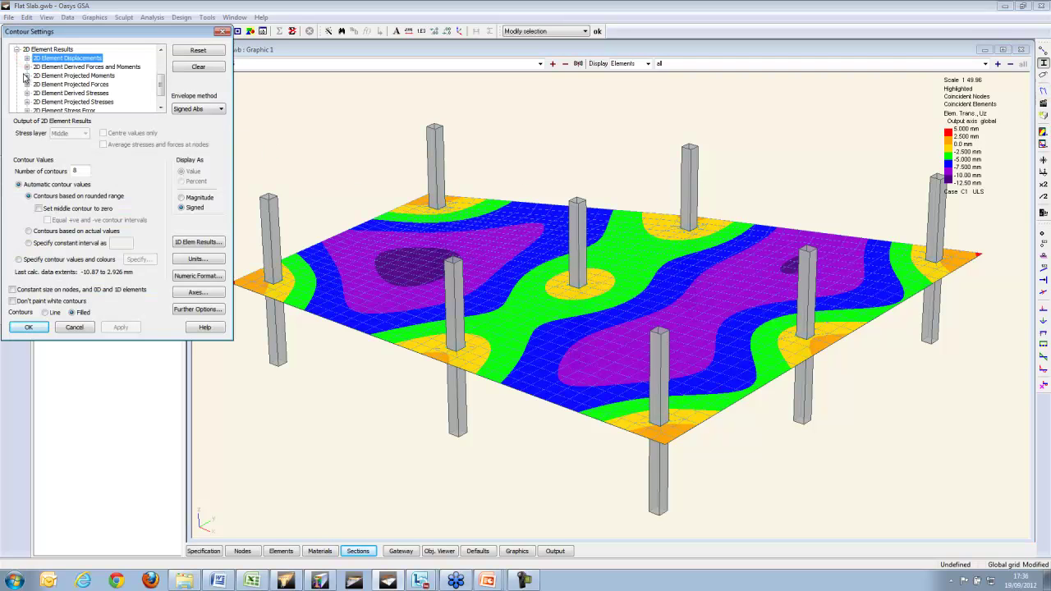
{"action": "left_click", "coordinate": [26, 66]}
{"action": "left_click", "coordinate": [86, 66]}
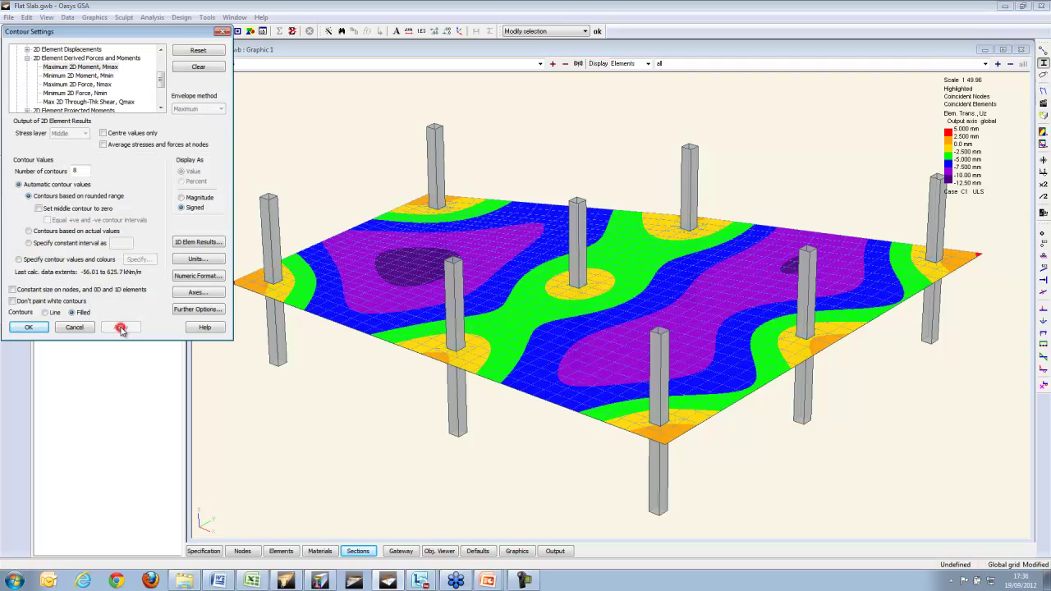
{"action": "left_click", "coordinate": [120, 327]}
Change the slab's contour to the Minimum 2D Moment, Mmin, and close the contour settings.
{"action": "left_click", "coordinate": [87, 76]}
{"action": "left_click", "coordinate": [121, 326]}
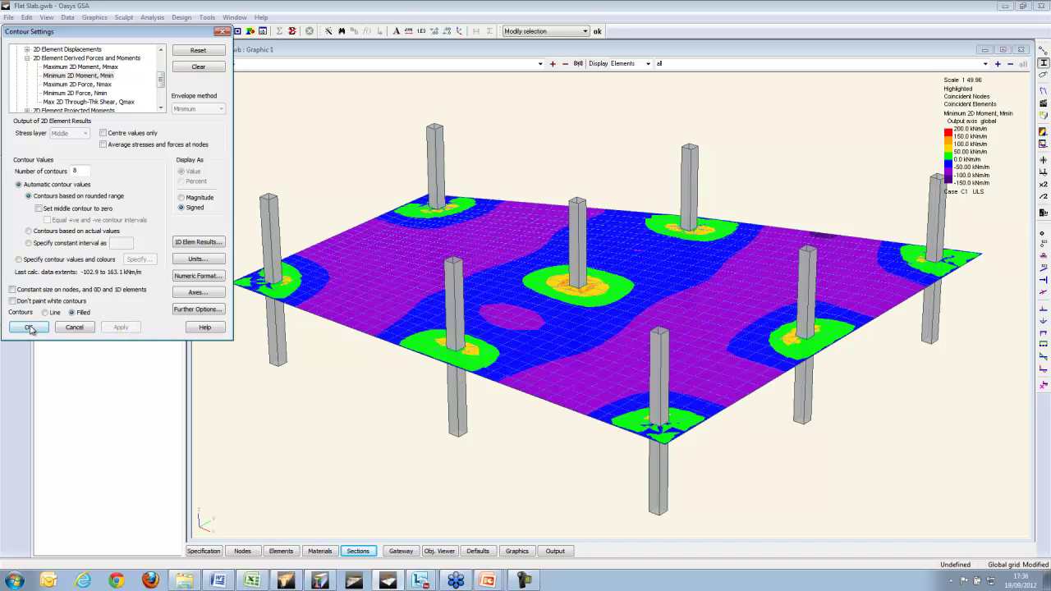
{"action": "left_click", "coordinate": [30, 327]}
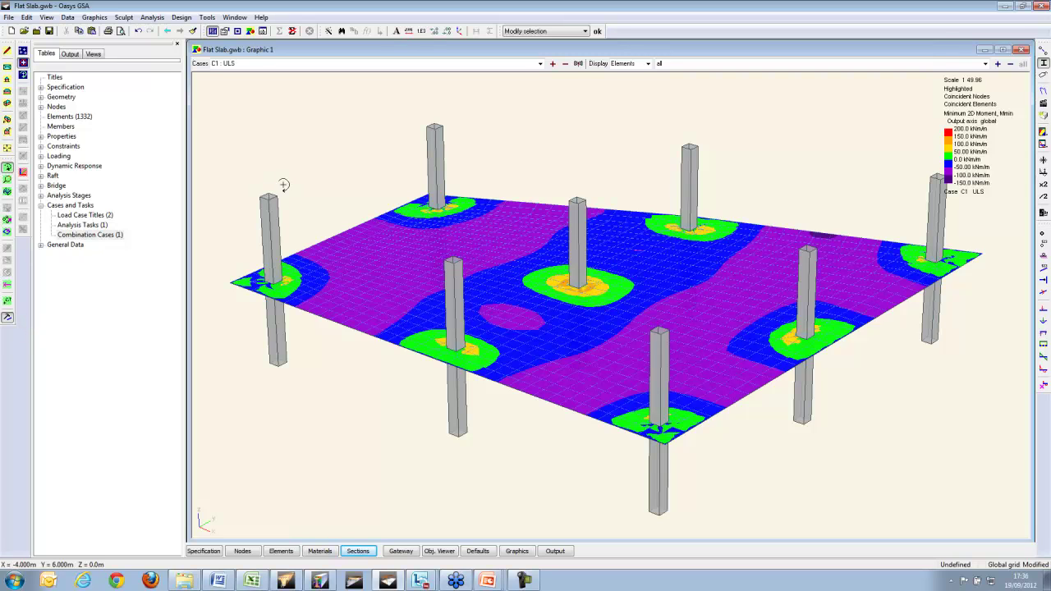
In the design specification, set the concrete design code to EN 1992-1-1:2004 Eurocode 2 and the country to United Kingdom.
{"action": "left_click", "coordinate": [40, 87]}
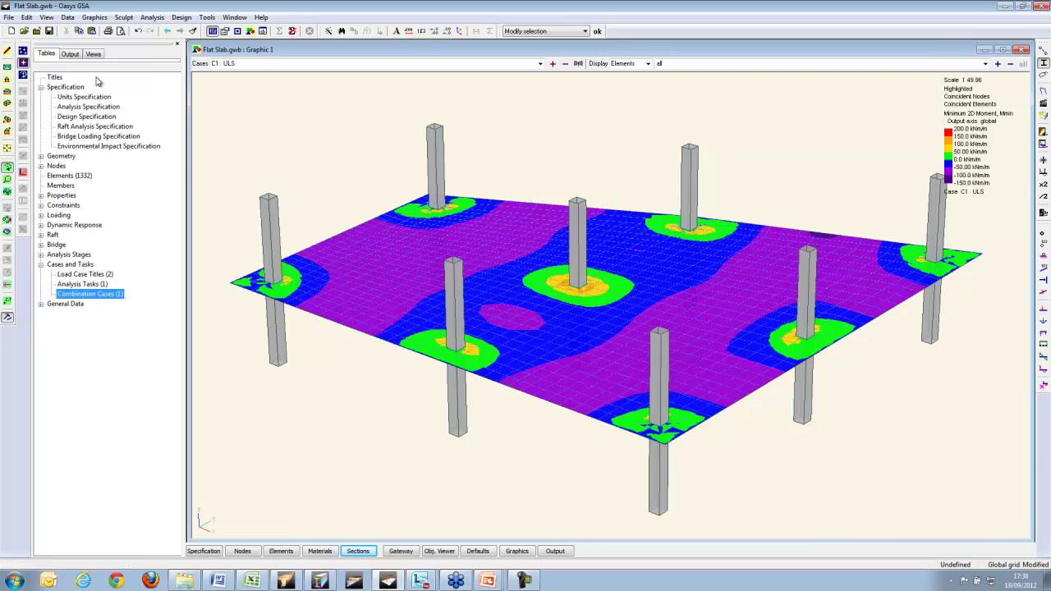
{"action": "double_click", "coordinate": [96, 116]}
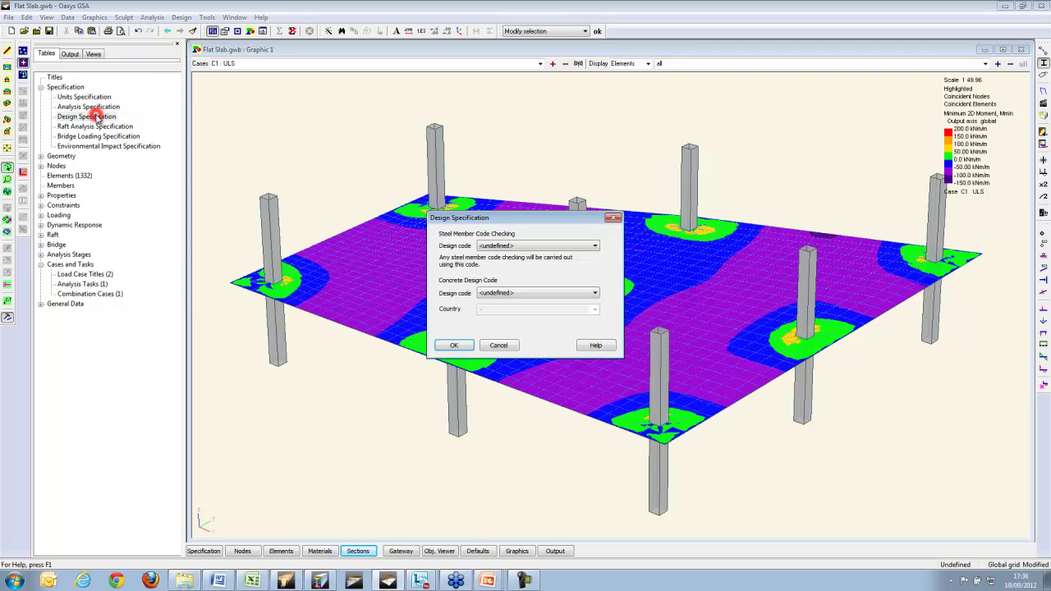
{"action": "left_click", "coordinate": [547, 293]}
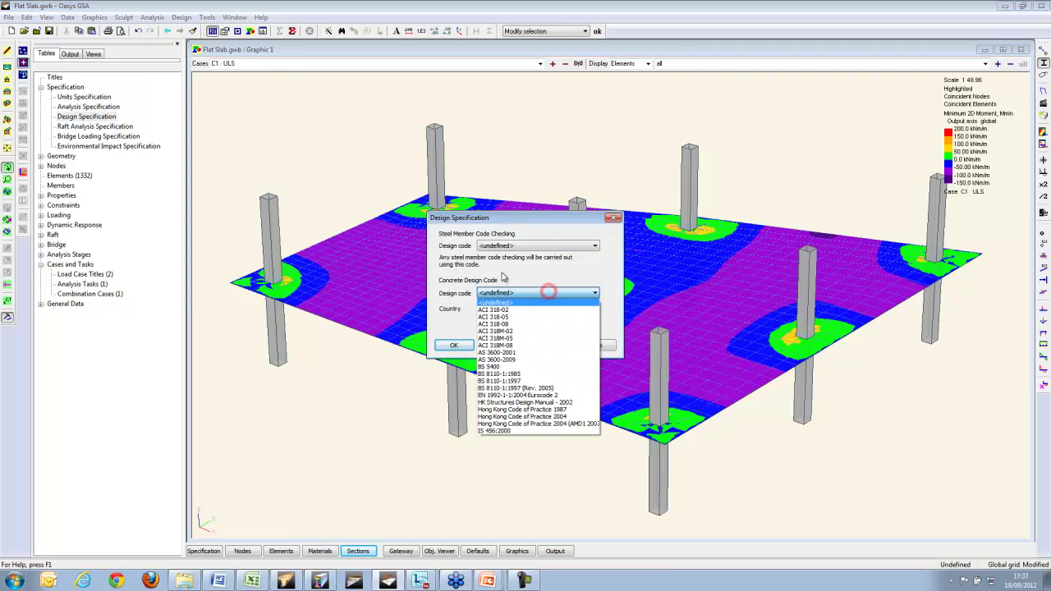
{"action": "left_click", "coordinate": [524, 395]}
{"action": "left_click", "coordinate": [592, 308]}
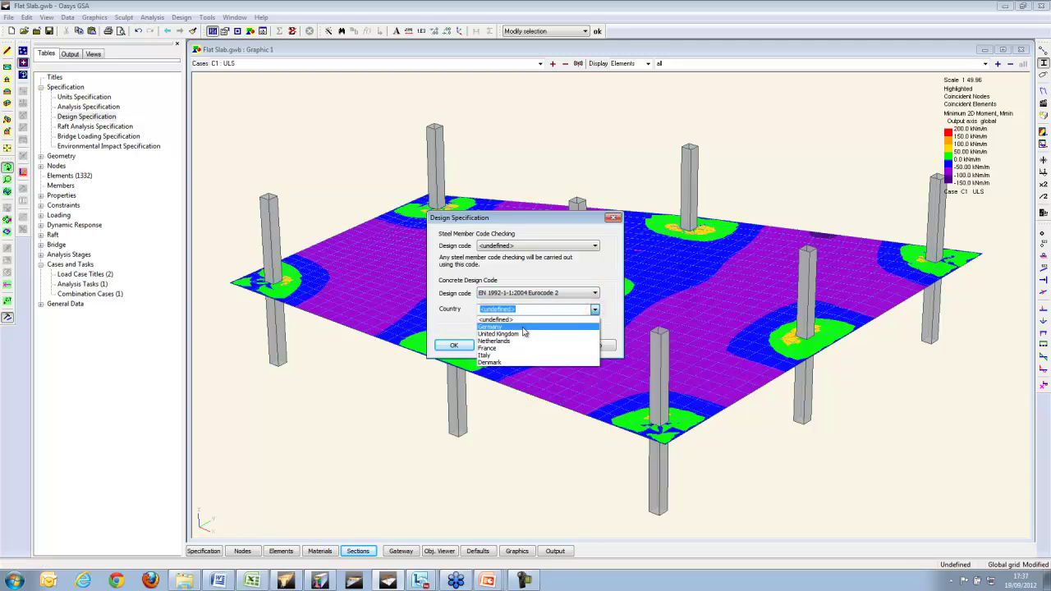
{"action": "left_click", "coordinate": [519, 334]}
{"action": "left_click", "coordinate": [454, 345]}
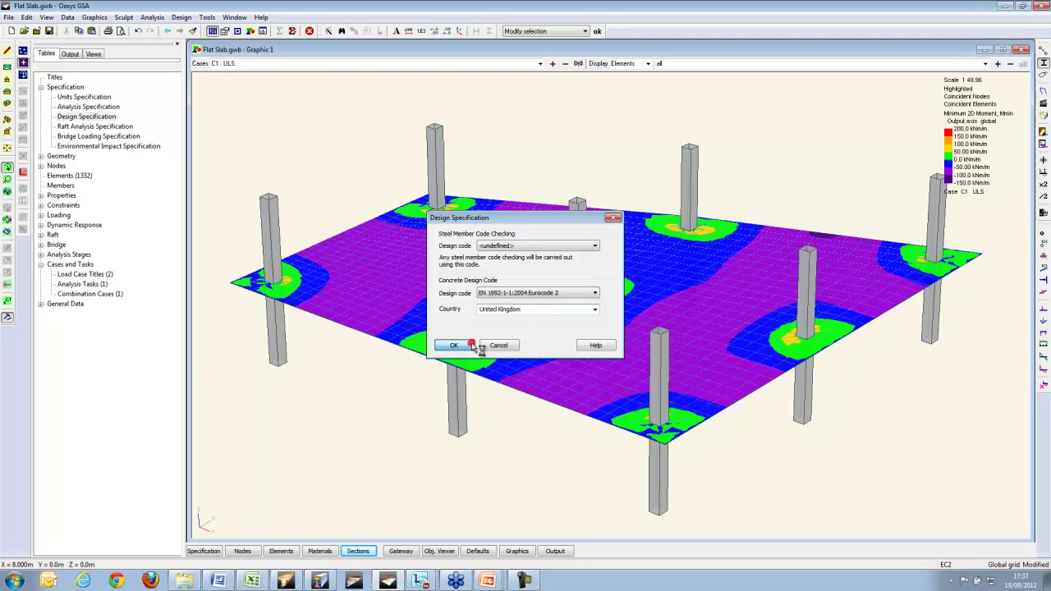
Start a new RC slab design property with the wizard, using concrete grade C30/37 and reinforcement grade 500B.
{"action": "left_click", "coordinate": [40, 195]}
{"action": "left_click", "coordinate": [51, 293]}
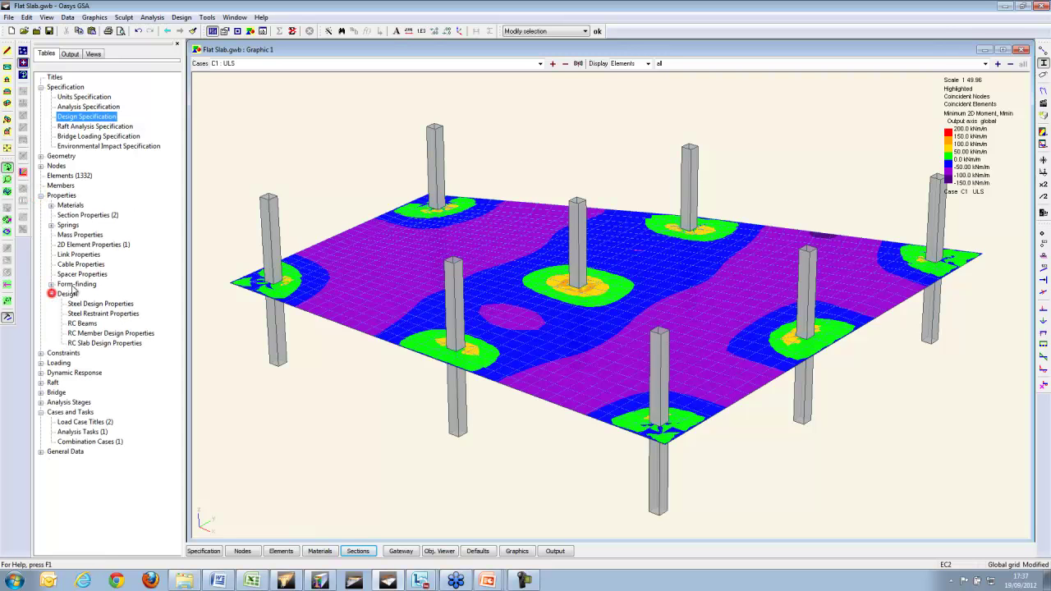
{"action": "double_click", "coordinate": [97, 343]}
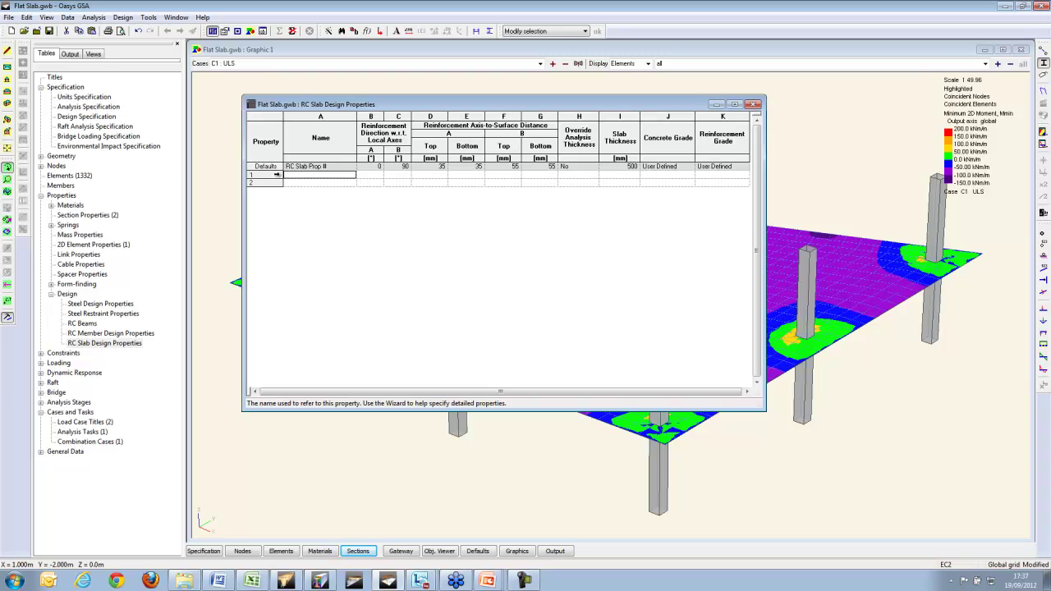
{"action": "left_click", "coordinate": [329, 31]}
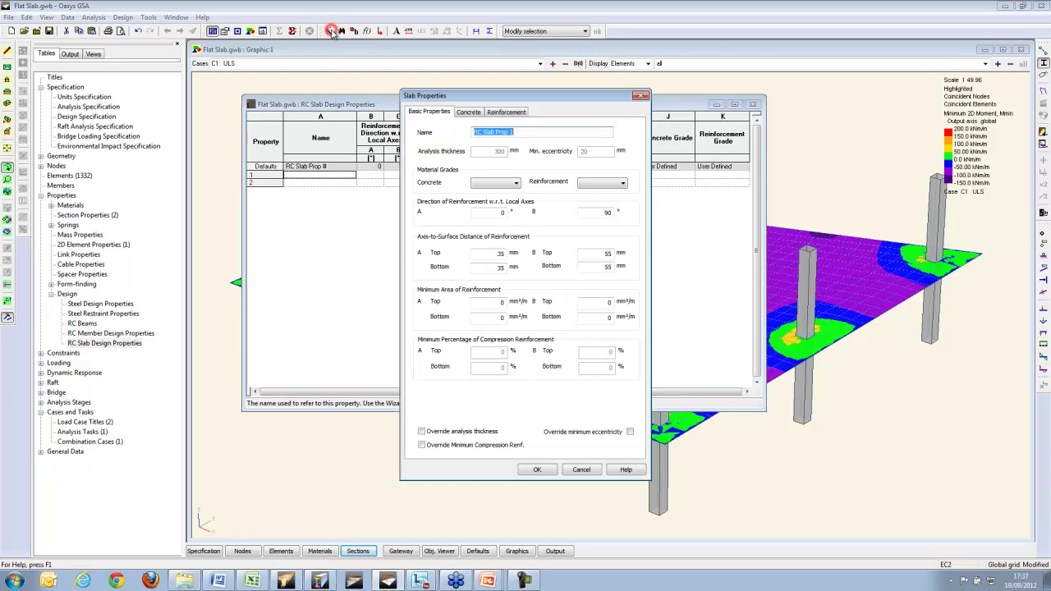
{"action": "left_click", "coordinate": [506, 184]}
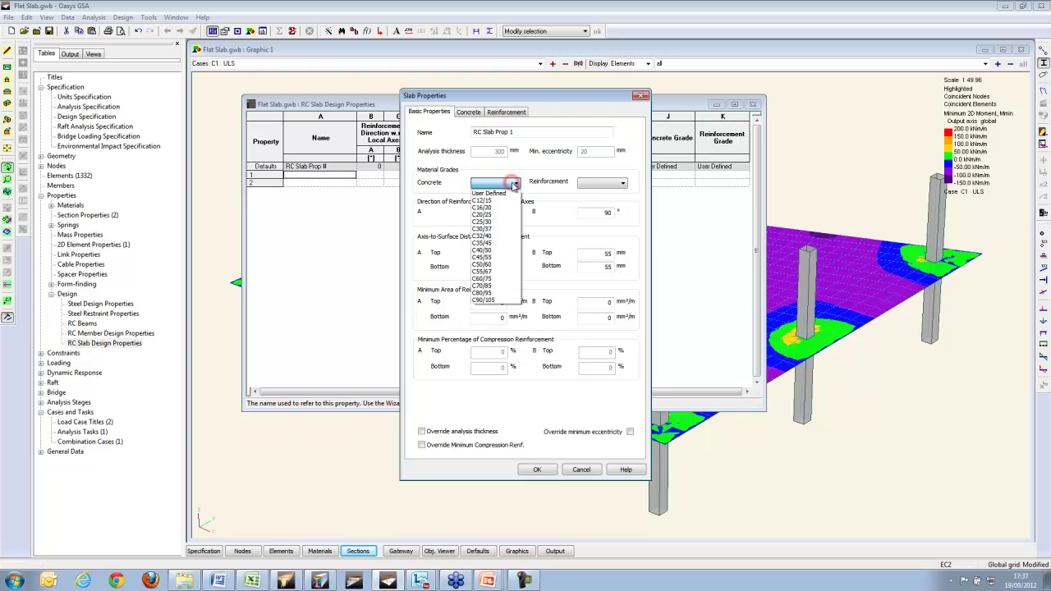
{"action": "left_click", "coordinate": [495, 229]}
{"action": "left_click", "coordinate": [600, 184]}
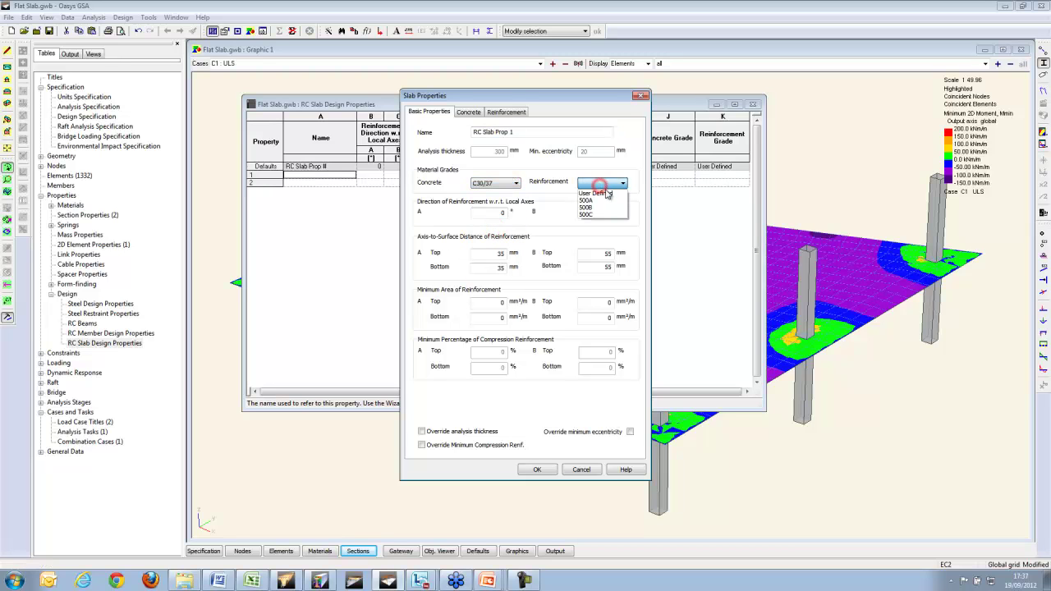
{"action": "left_click", "coordinate": [608, 197]}
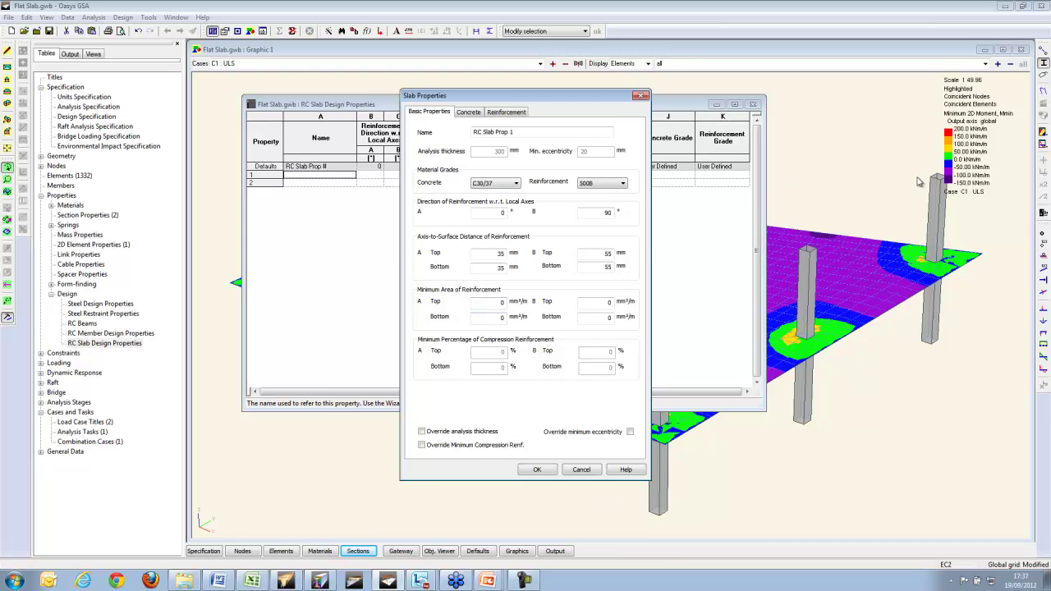
Try overriding the slab property's analysis thickness with 275 mm and its minimum compression reinforcement.
{"action": "left_click", "coordinate": [489, 253]}
{"action": "left_click", "coordinate": [498, 301]}
{"action": "left_click", "coordinate": [421, 432]}
{"action": "double_click", "coordinate": [491, 151]}
{"action": "type", "text": "275"}
{"action": "left_click", "coordinate": [421, 431]}
{"action": "left_click", "coordinate": [423, 444]}
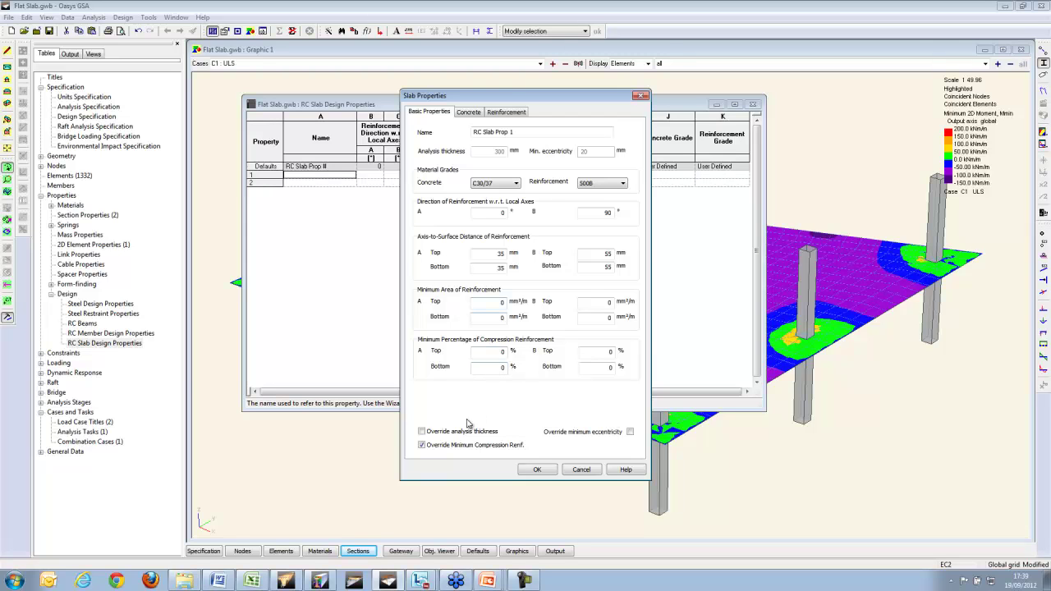
{"action": "left_click", "coordinate": [422, 445]}
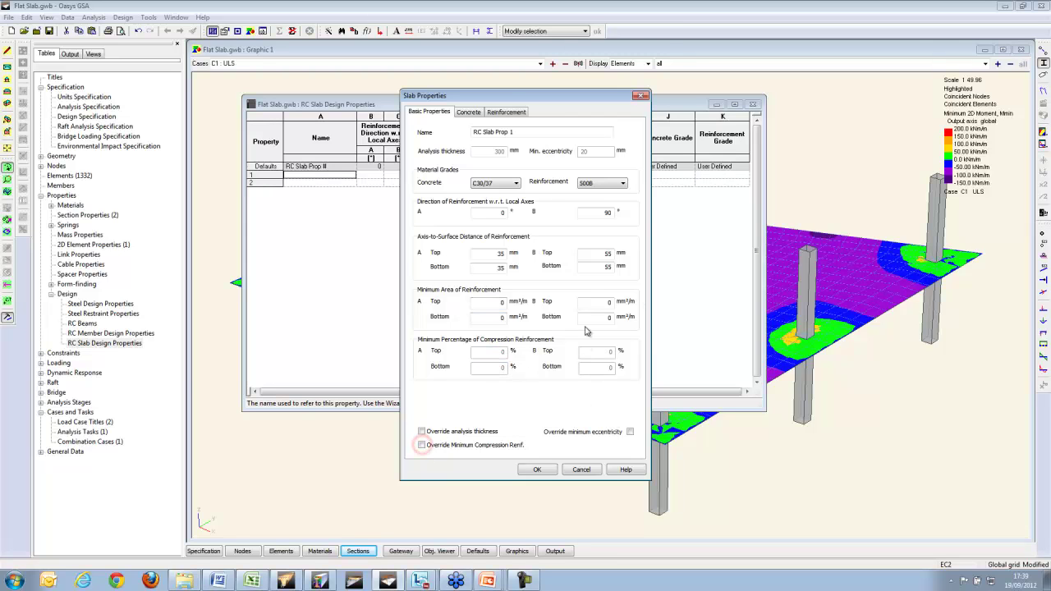
Accept the RC slab design property and bring the slab's graphic view to the front.
{"action": "left_click", "coordinate": [537, 470]}
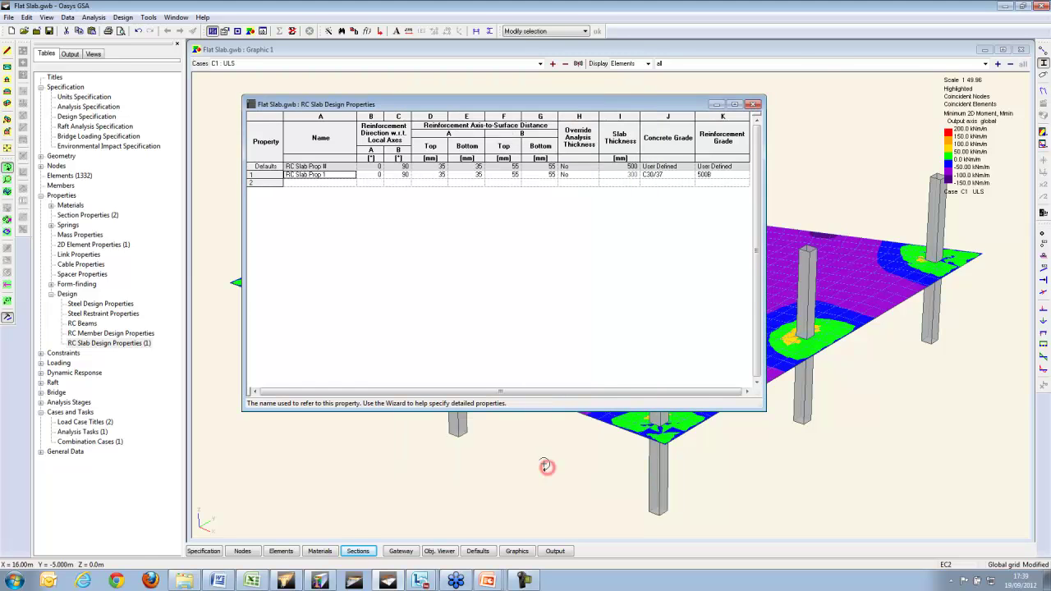
{"action": "left_click", "coordinate": [823, 52]}
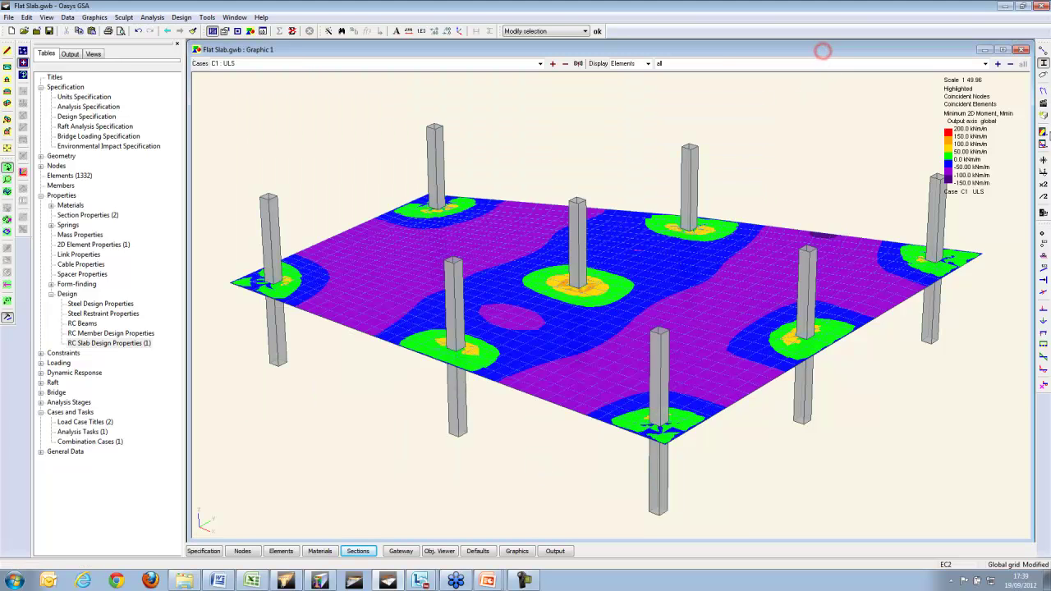
Contour the slab with the RC Slab Reinforcement result RC Slab Reinf., Top A.
{"action": "left_click", "coordinate": [1043, 132]}
{"action": "left_click_drag", "start_coordinate": [163, 77], "coordinate": [163, 94]}
{"action": "left_click", "coordinate": [26, 94]}
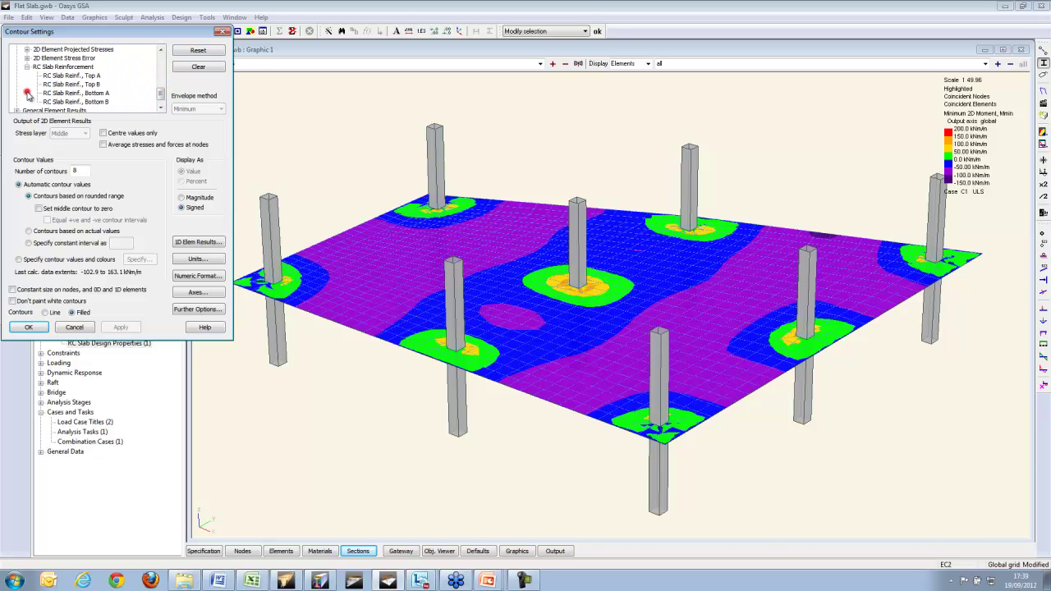
{"action": "left_click", "coordinate": [88, 77]}
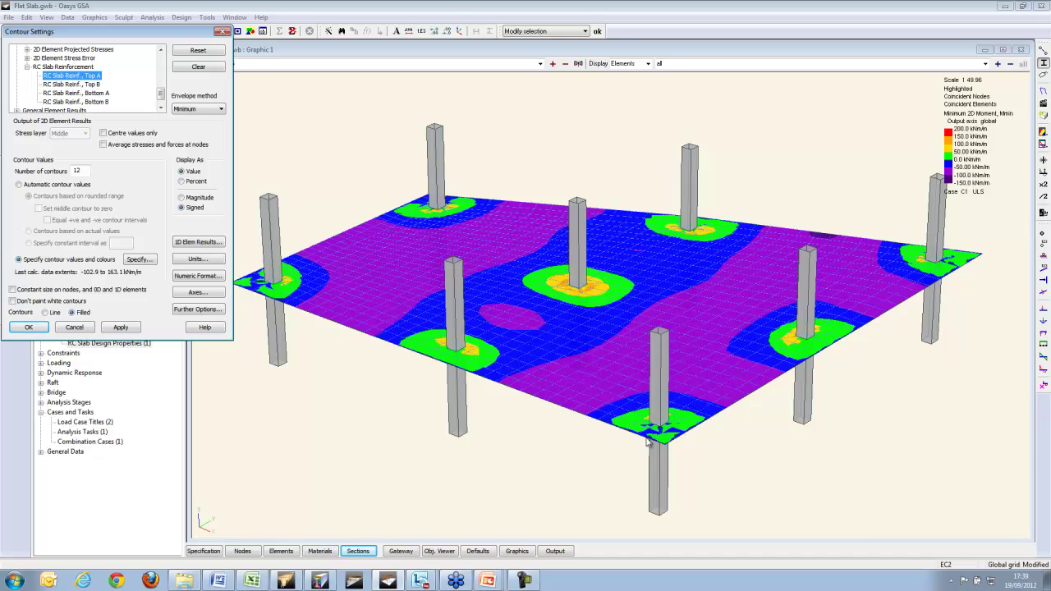
{"action": "left_click", "coordinate": [92, 84]}
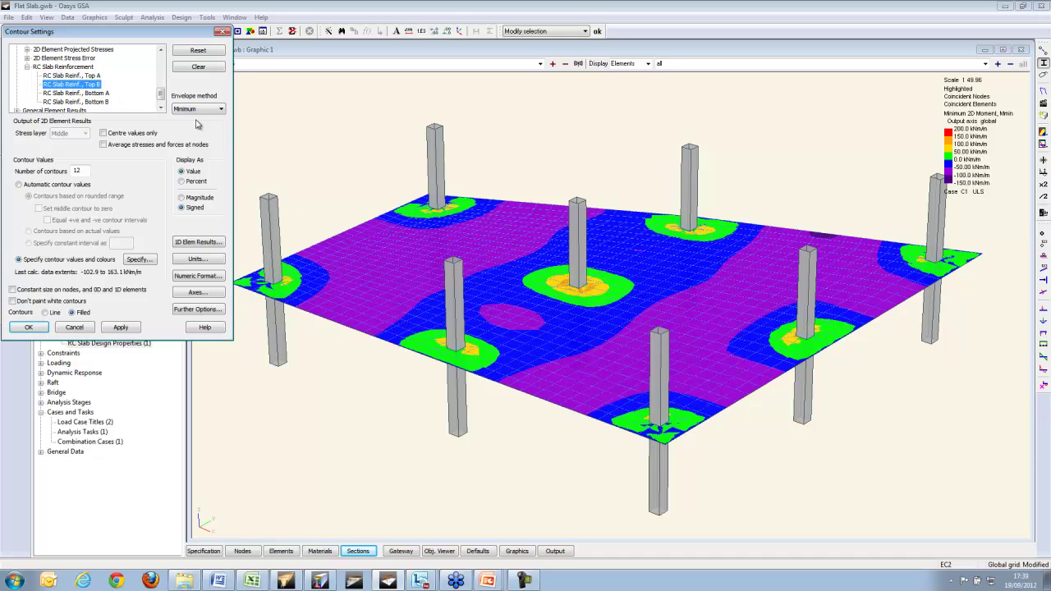
{"action": "left_click", "coordinate": [102, 95]}
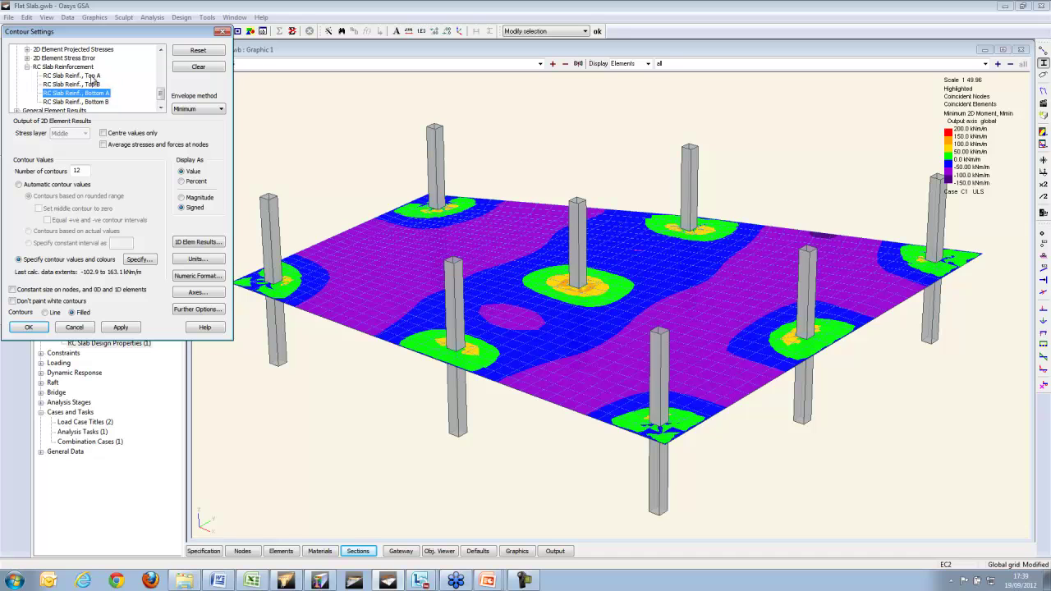
{"action": "left_click", "coordinate": [91, 75]}
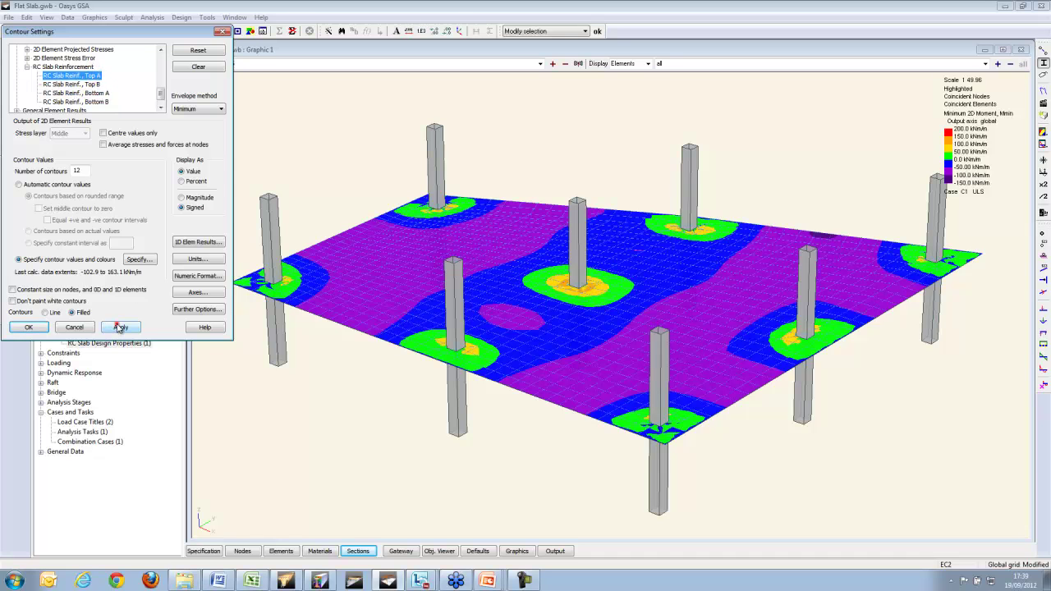
{"action": "left_click", "coordinate": [119, 328]}
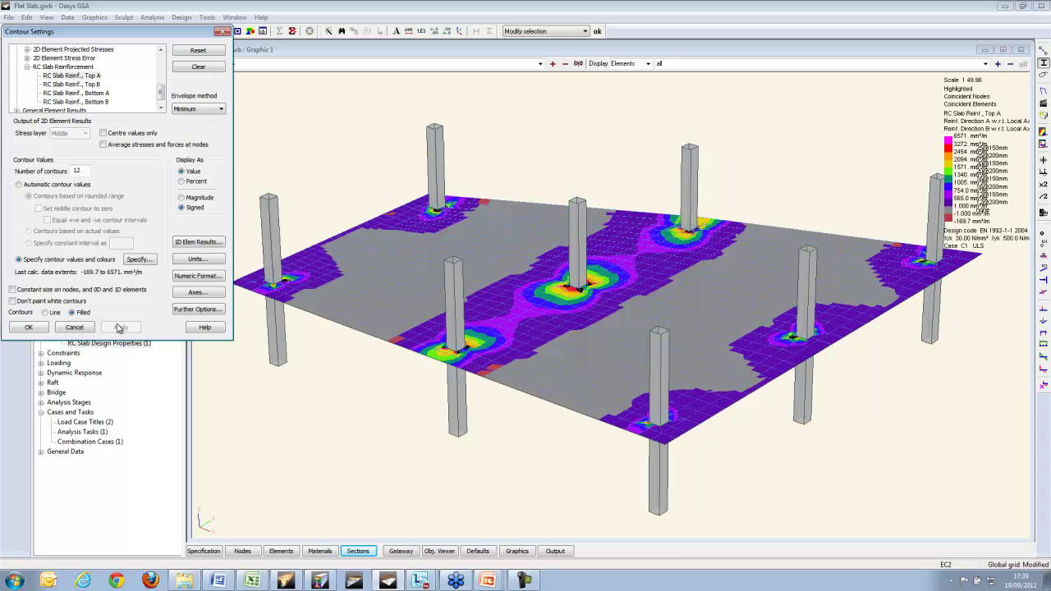
Display the RC slab reinforcement contours for Top B, Bottom A and Bottom B one after another.
{"action": "left_click", "coordinate": [96, 84]}
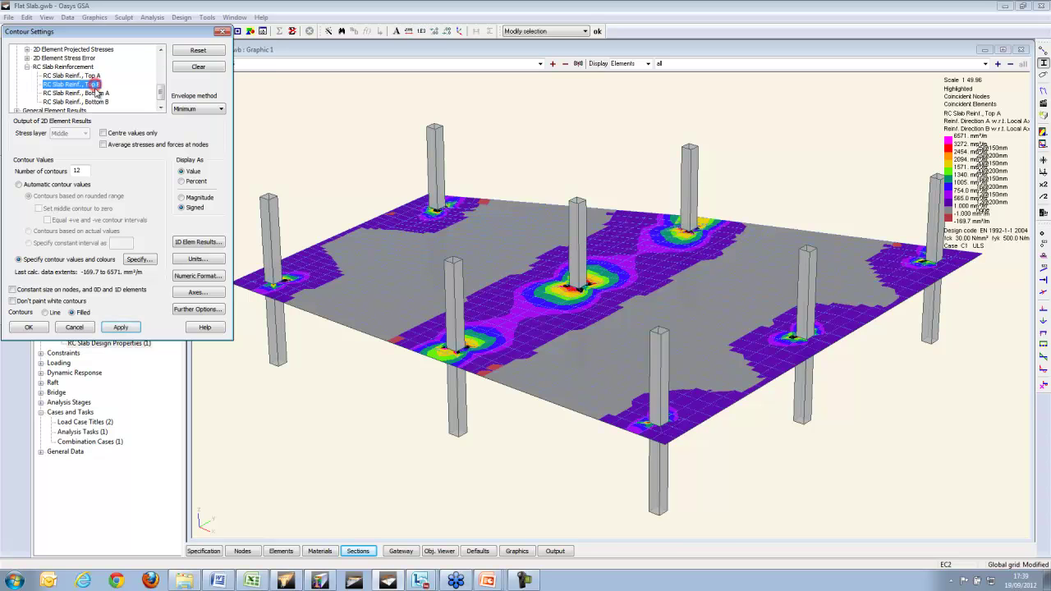
{"action": "left_click", "coordinate": [123, 328]}
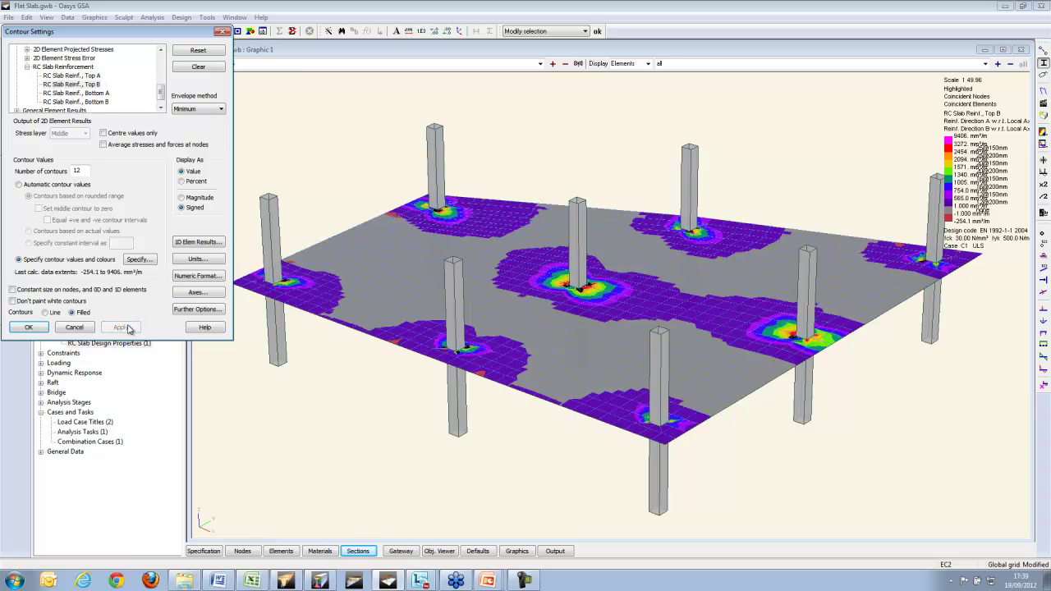
{"action": "left_click", "coordinate": [85, 94]}
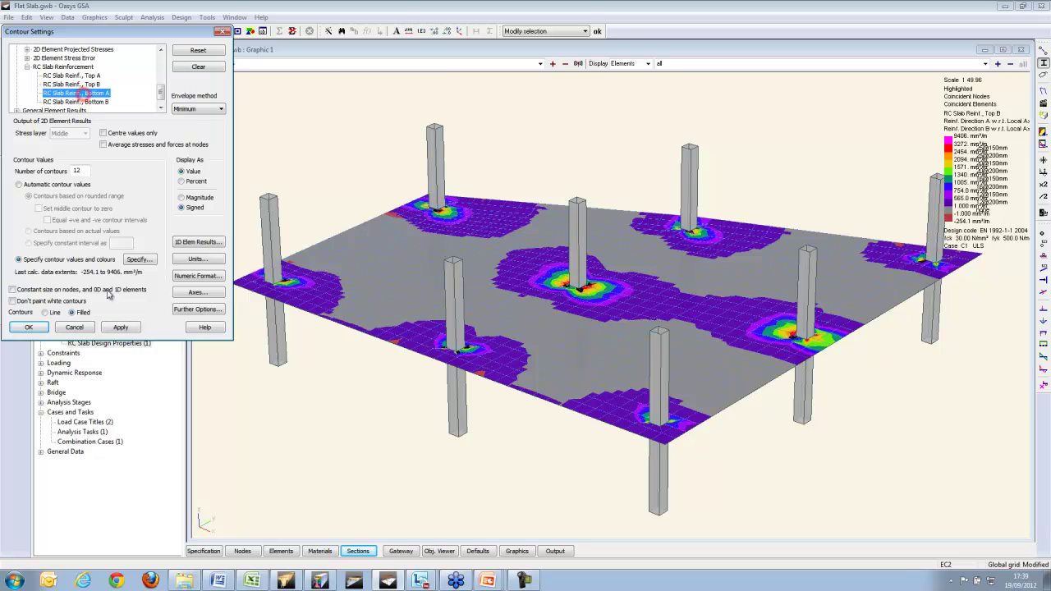
{"action": "left_click", "coordinate": [121, 328]}
{"action": "left_click", "coordinate": [82, 102]}
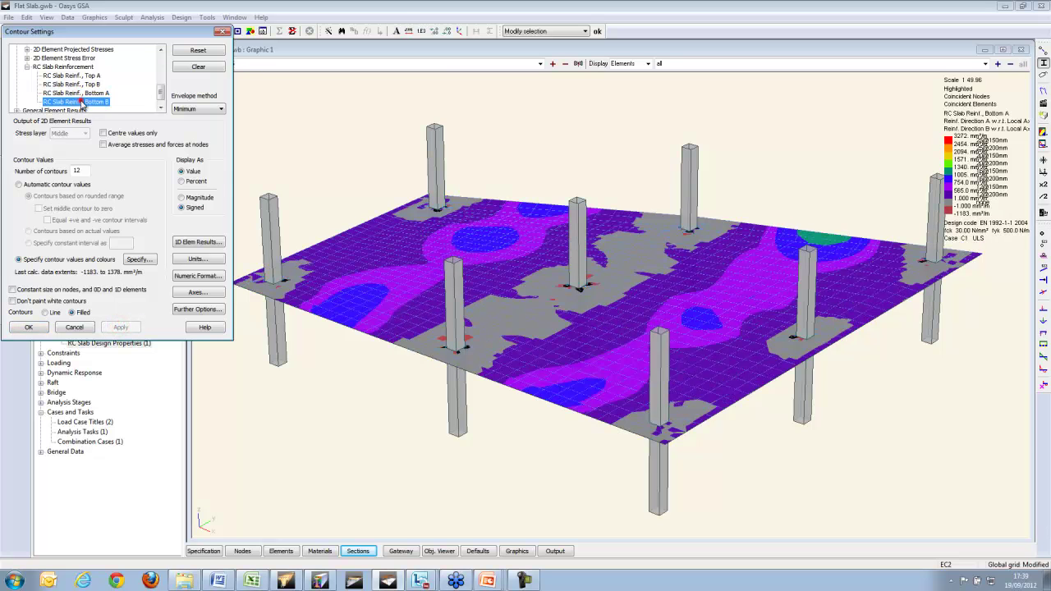
{"action": "left_click", "coordinate": [122, 326]}
Contour RC Slab Reinf., Bottom A, close the contour settings and show the slab in plan.
{"action": "left_click", "coordinate": [95, 94]}
{"action": "left_click", "coordinate": [122, 327]}
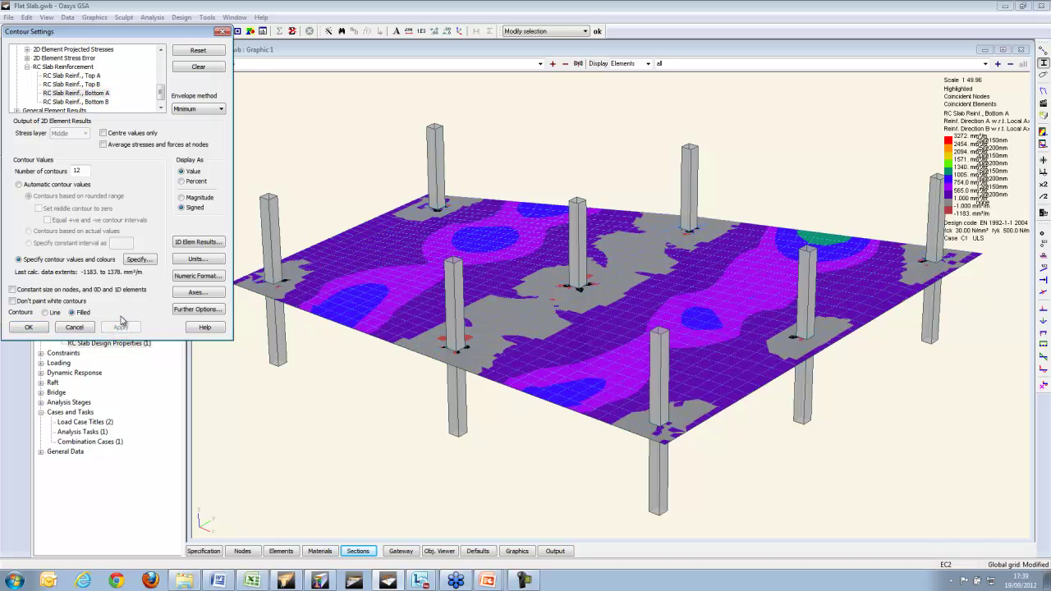
{"action": "left_click", "coordinate": [35, 331]}
{"action": "left_click", "coordinate": [6, 66]}
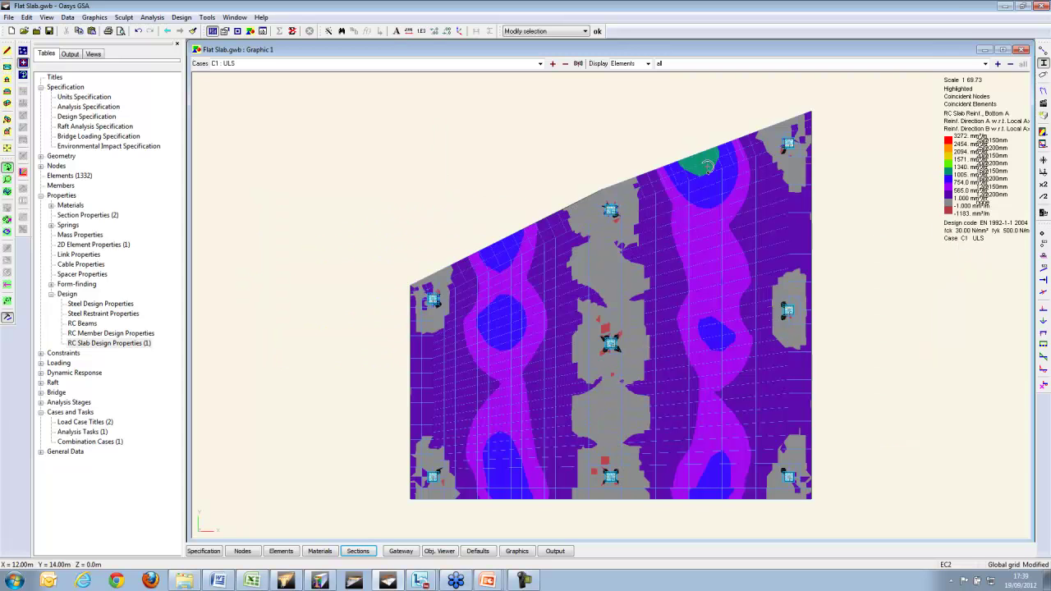
Examine the image formats offered for saving the graphic view.
{"action": "right_click", "coordinate": [578, 131]}
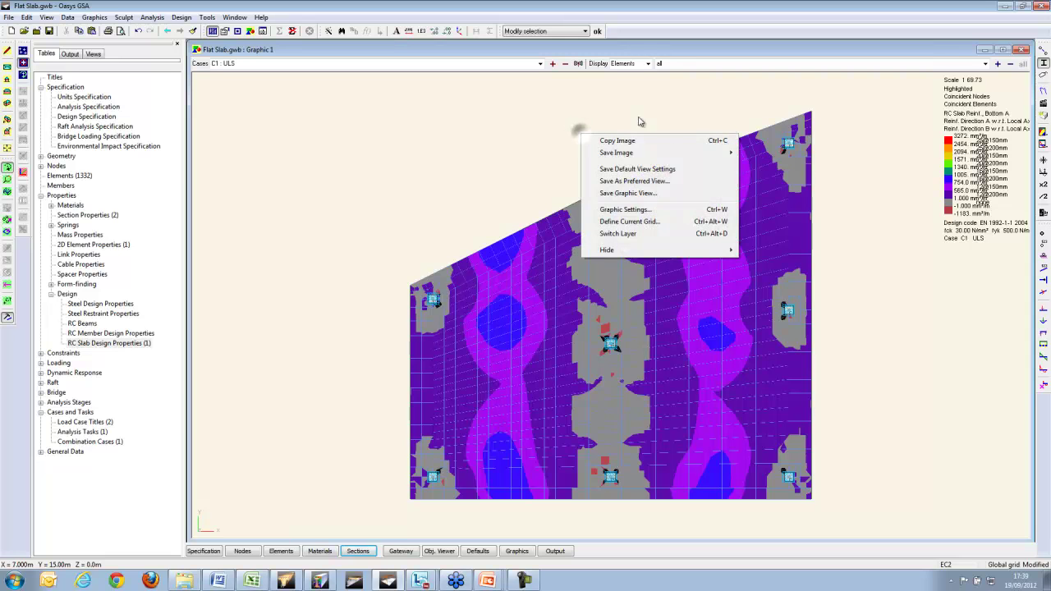
{"action": "mouse_move", "coordinate": [664, 158]}
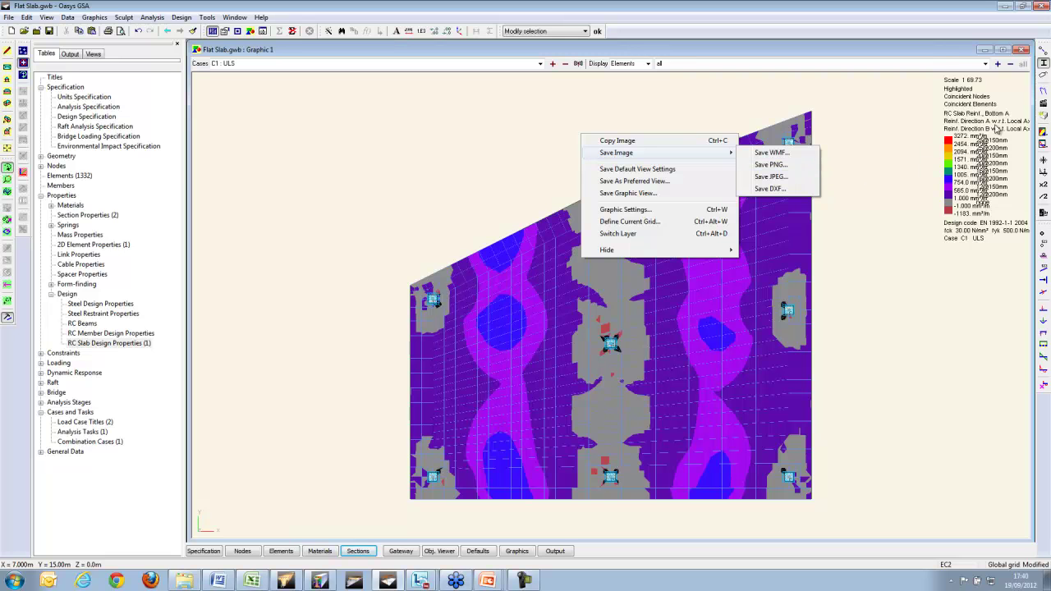
{"action": "left_click", "coordinate": [909, 143]}
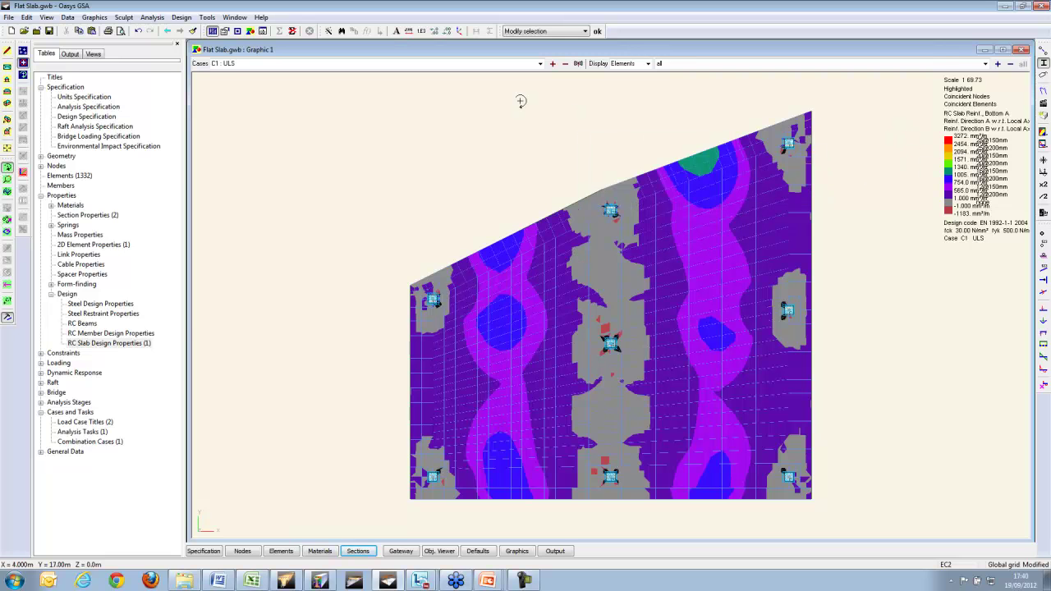
Set the print orientation to landscape and check the print preview of the contoured slab plan.
{"action": "left_click", "coordinate": [8, 18]}
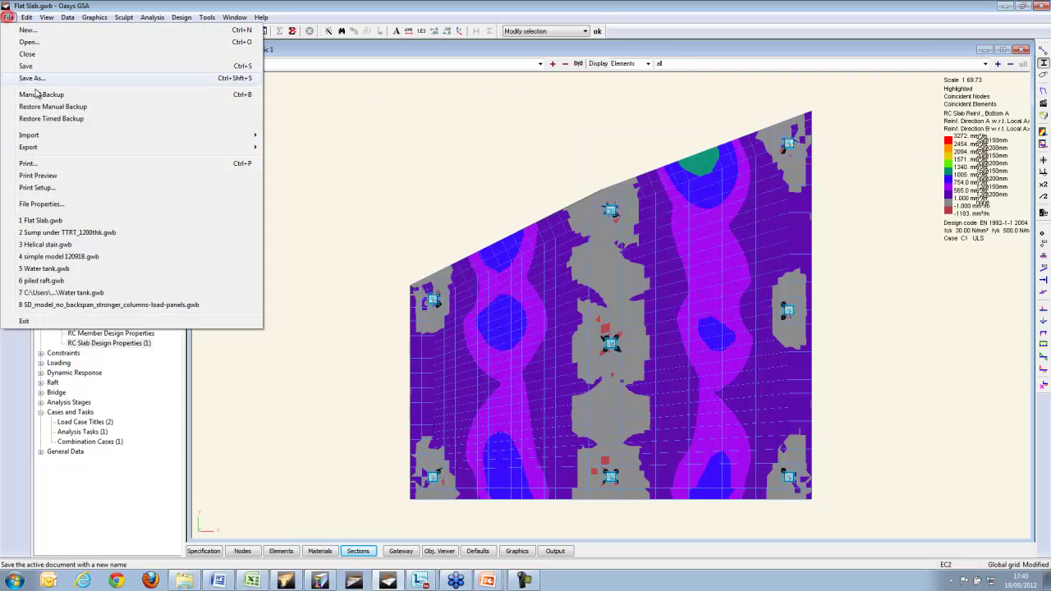
{"action": "left_click", "coordinate": [64, 187]}
{"action": "left_click", "coordinate": [594, 329]}
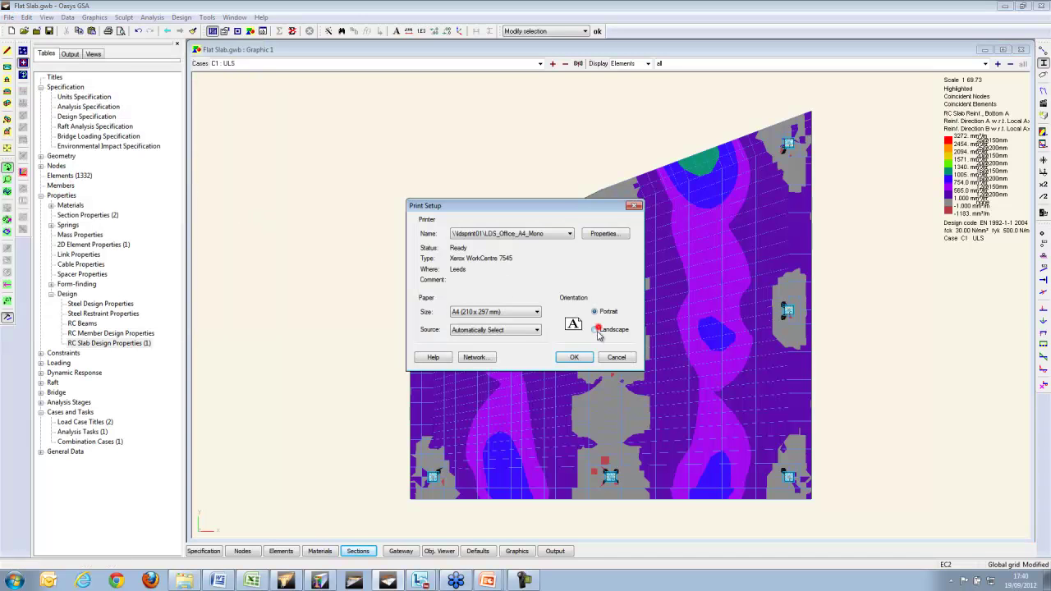
{"action": "left_click", "coordinate": [574, 357]}
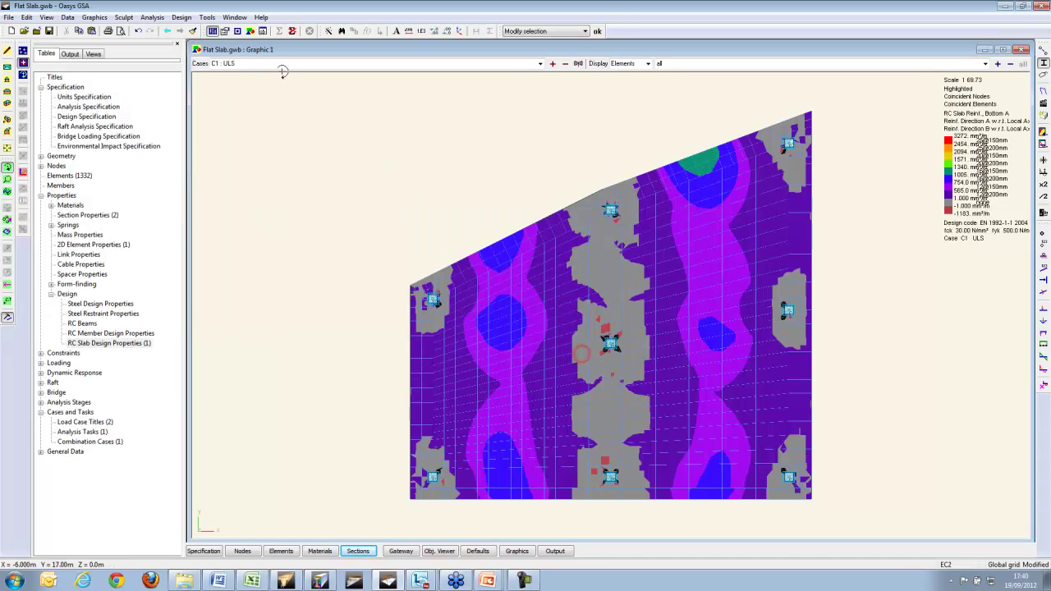
{"action": "left_click", "coordinate": [120, 30]}
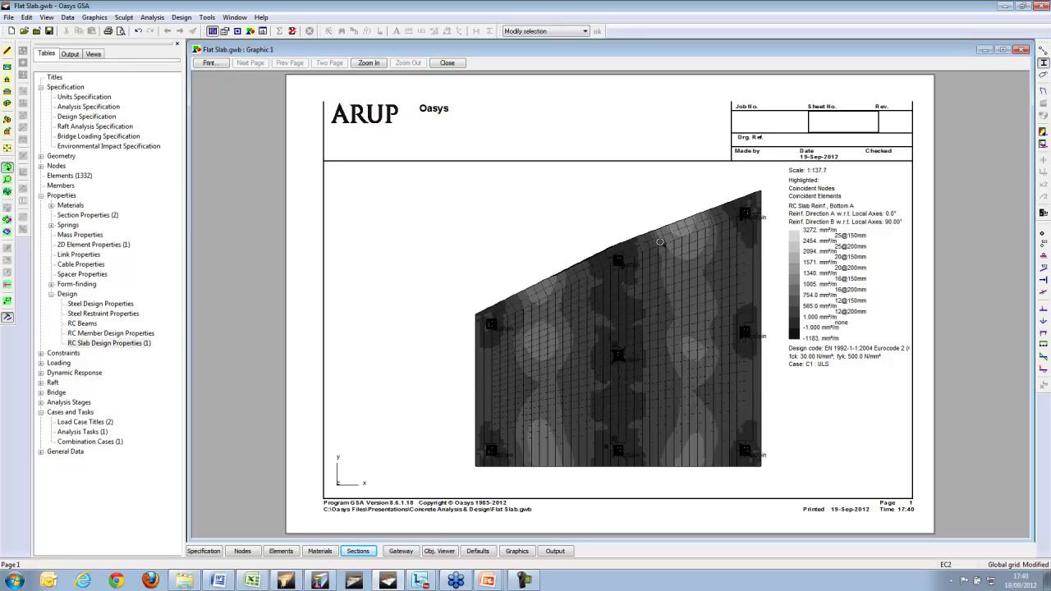
{"action": "left_click", "coordinate": [448, 63]}
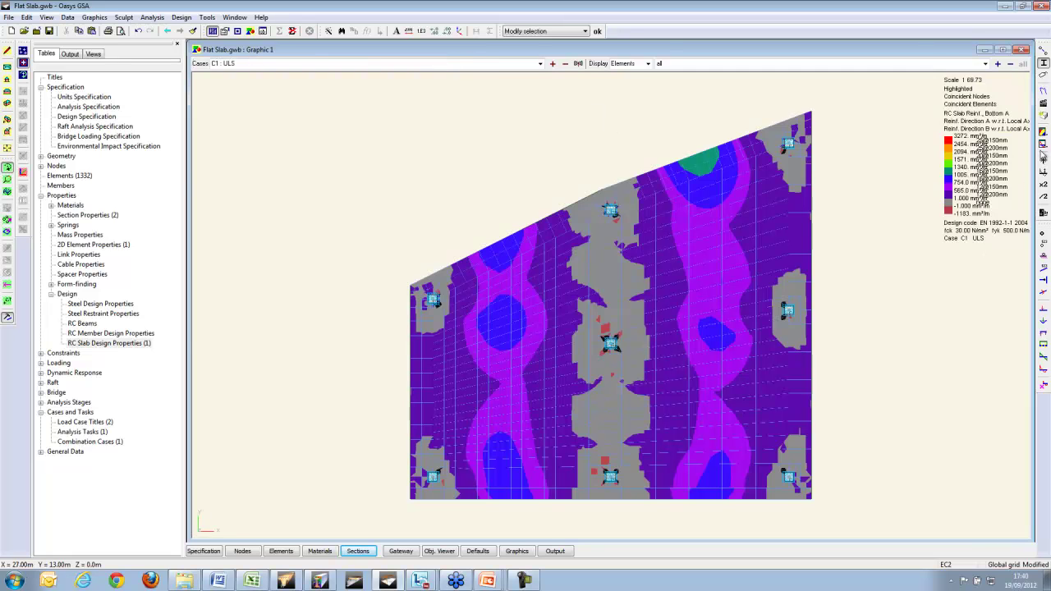
Show the Bottom A slab reinforcement contours as lines instead of filled areas and check the plan's print preview.
{"action": "left_click", "coordinate": [1042, 134]}
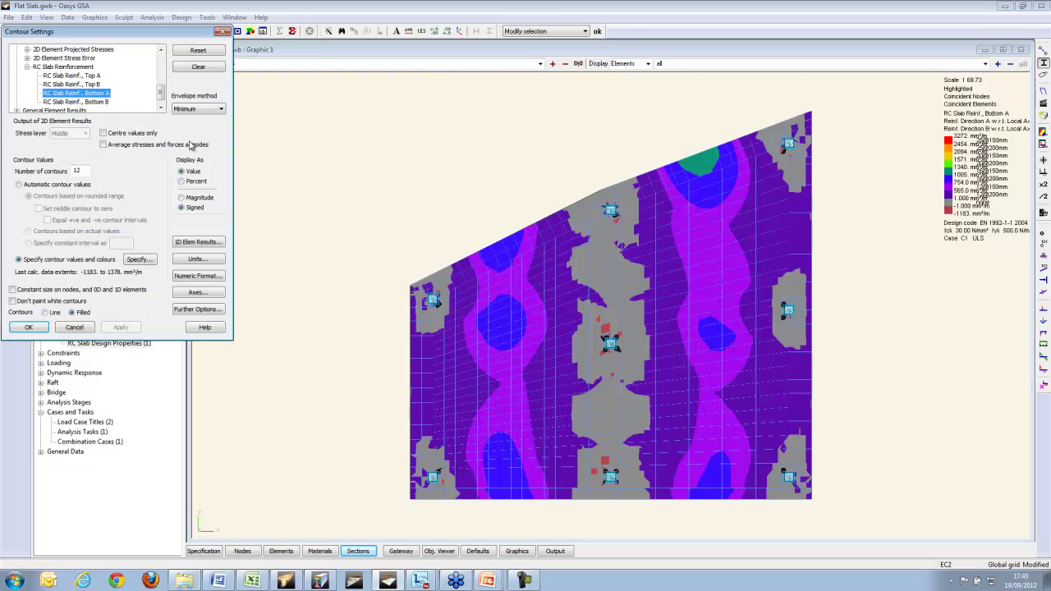
{"action": "left_click", "coordinate": [46, 313]}
{"action": "left_click", "coordinate": [29, 327]}
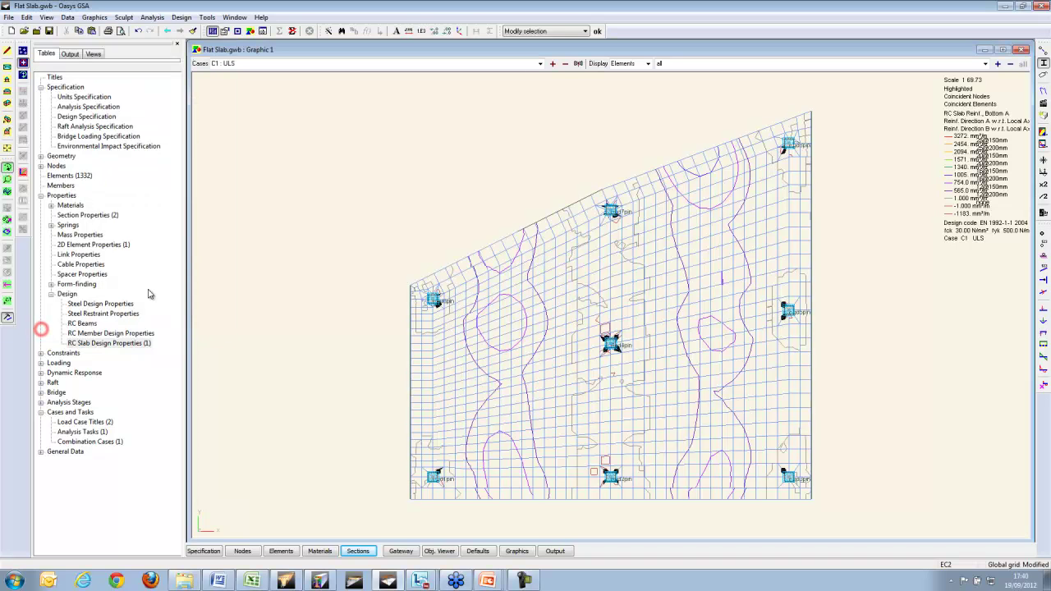
{"action": "left_click", "coordinate": [121, 31]}
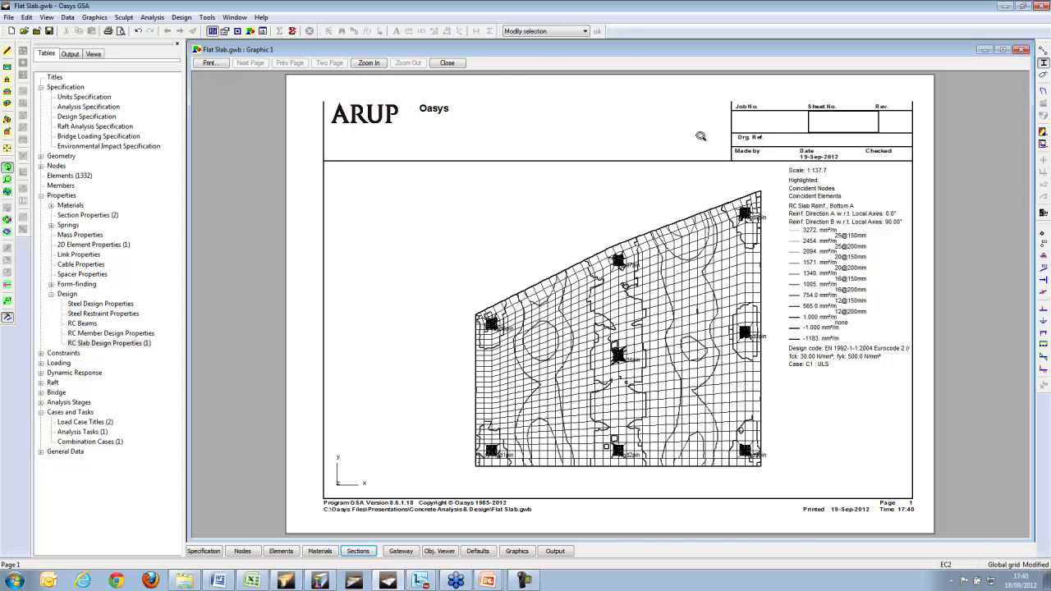
{"action": "left_click", "coordinate": [453, 65]}
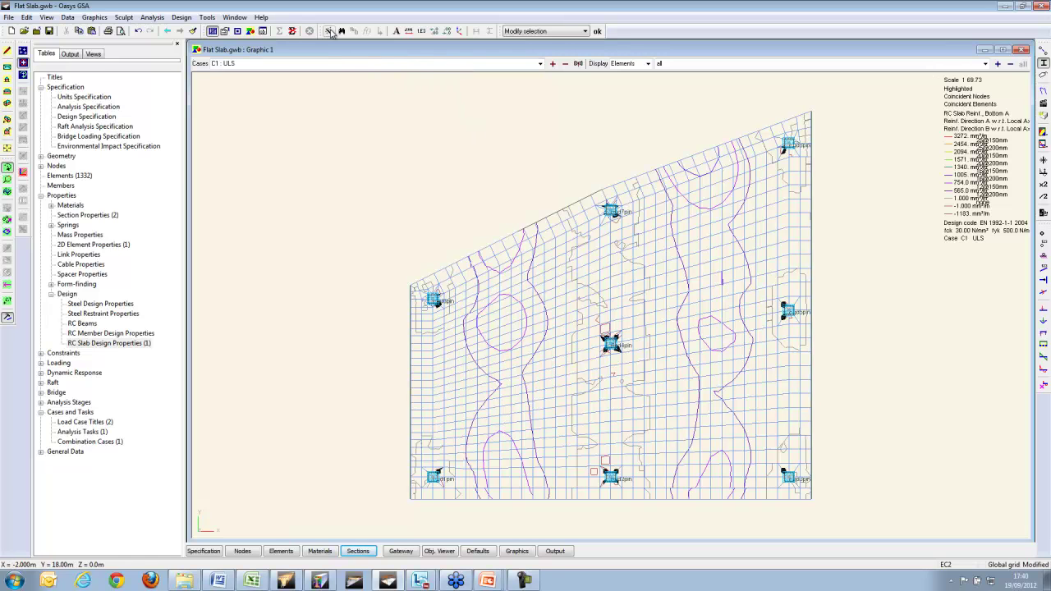
Turn on engineering scale in the graphic settings and check the contoured slab plan's print preview.
{"action": "double_click", "coordinate": [343, 84]}
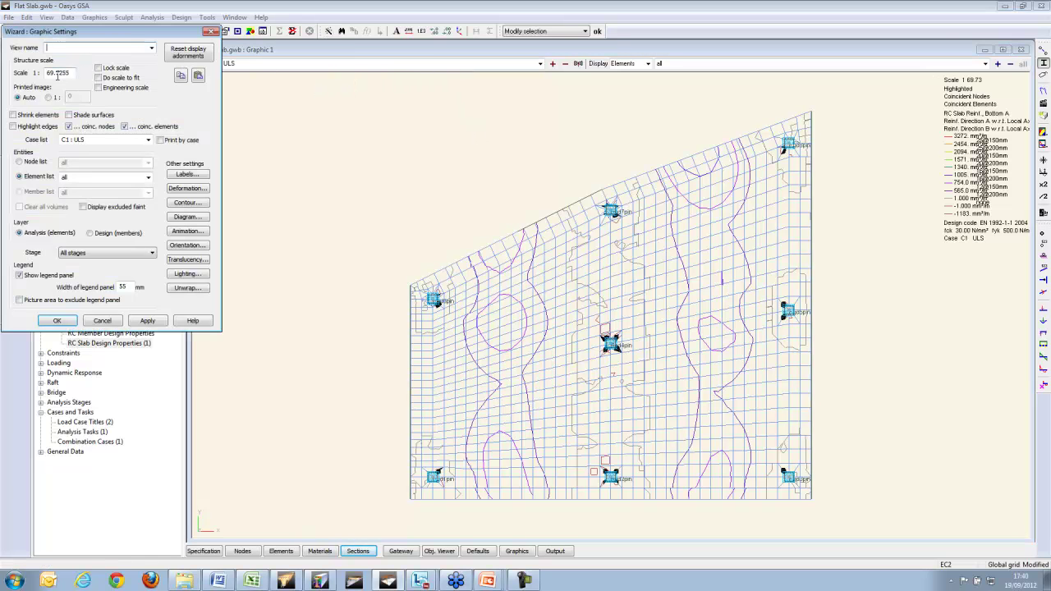
{"action": "left_click", "coordinate": [99, 87]}
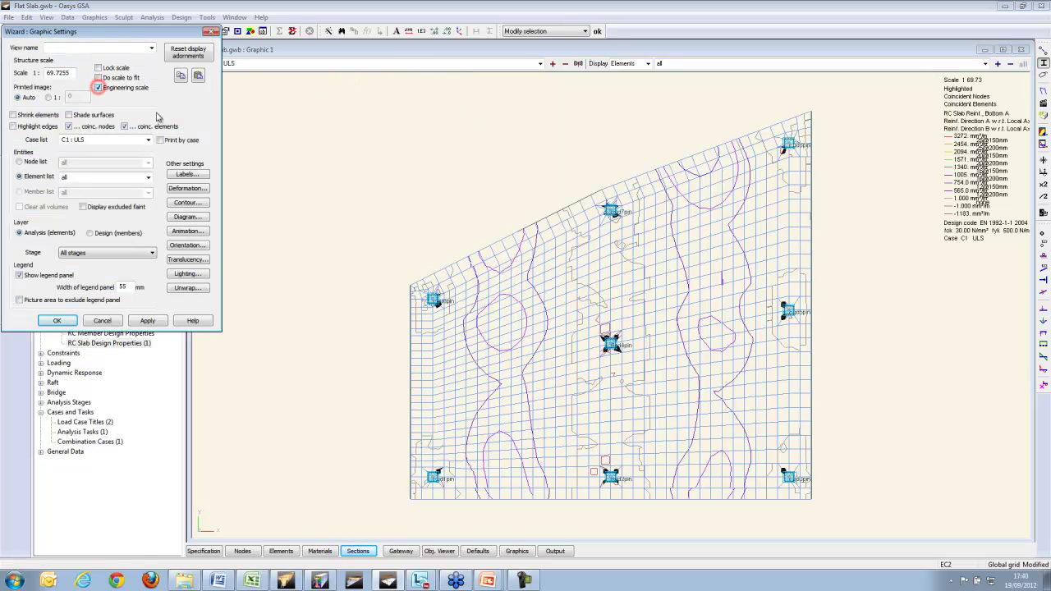
{"action": "left_click", "coordinate": [57, 320]}
{"action": "left_click", "coordinate": [119, 31]}
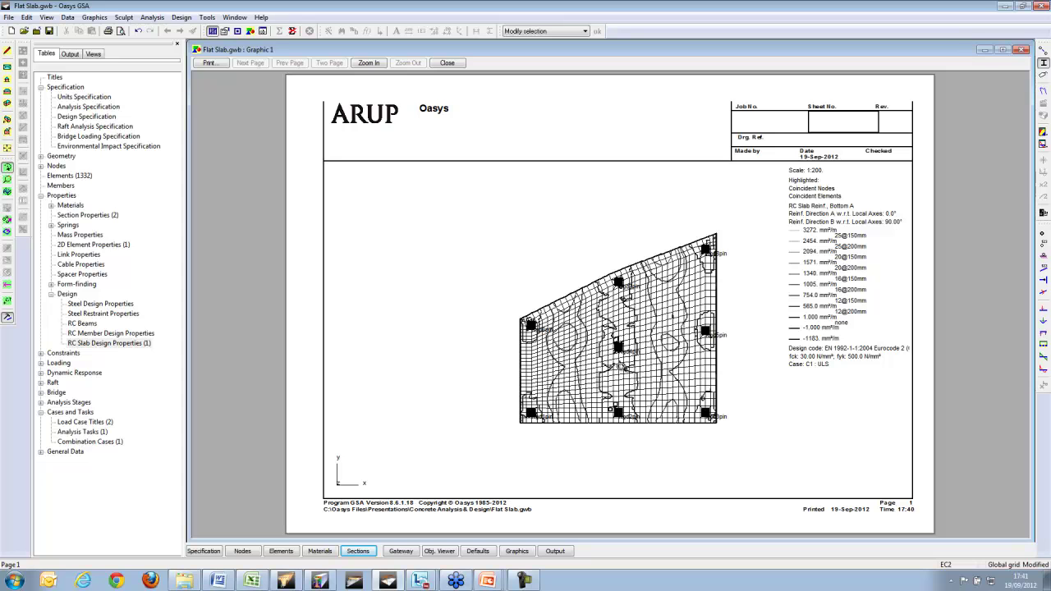
{"action": "left_click", "coordinate": [447, 63]}
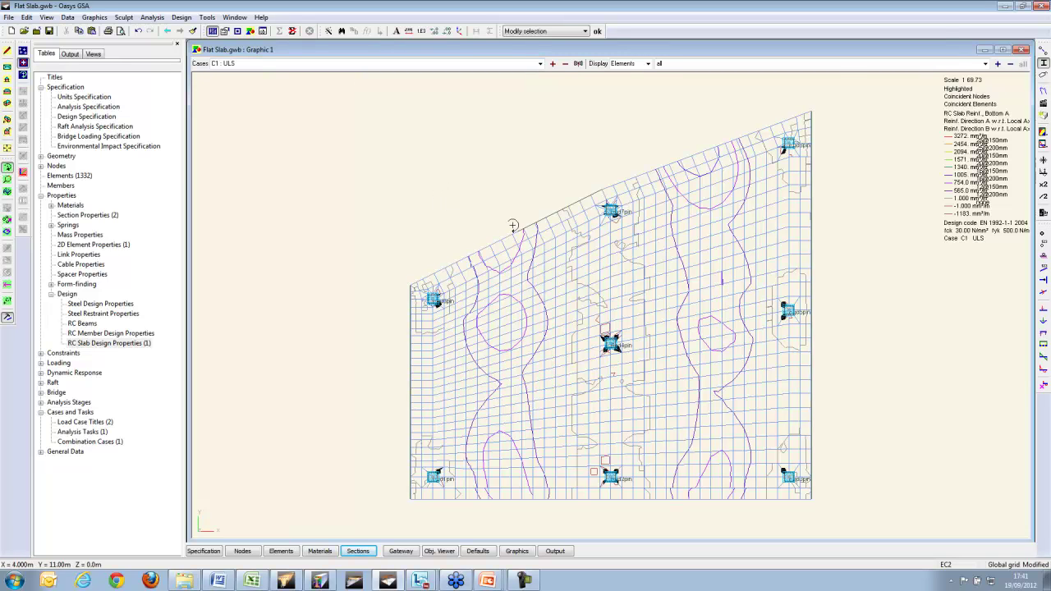
Minimise GSA and switch to the presentation's closing "Any Questions?" slide.
{"action": "left_click", "coordinate": [1008, 6]}
{"action": "left_click", "coordinate": [907, 113]}
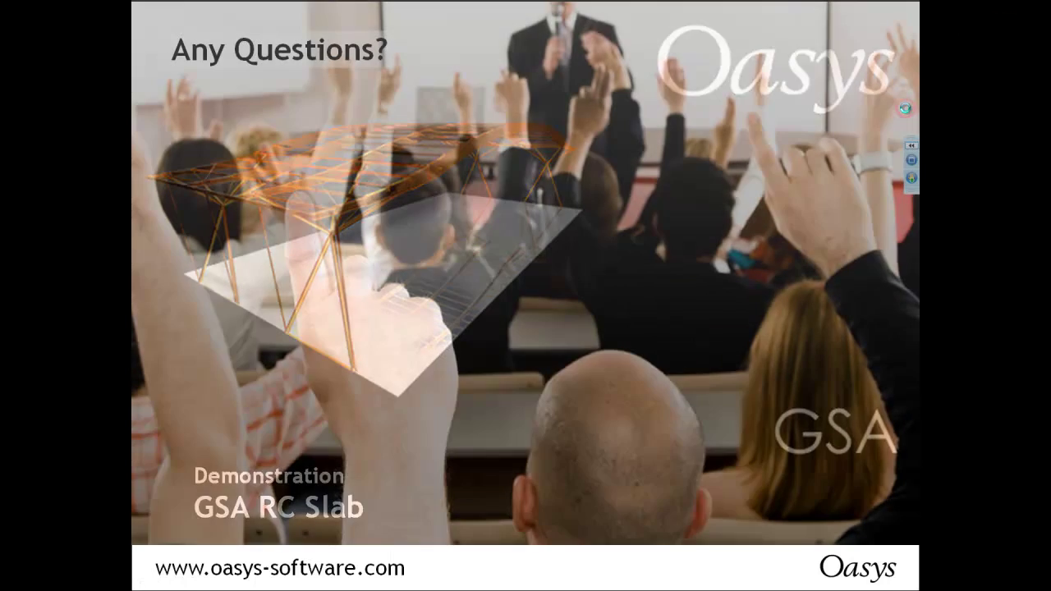